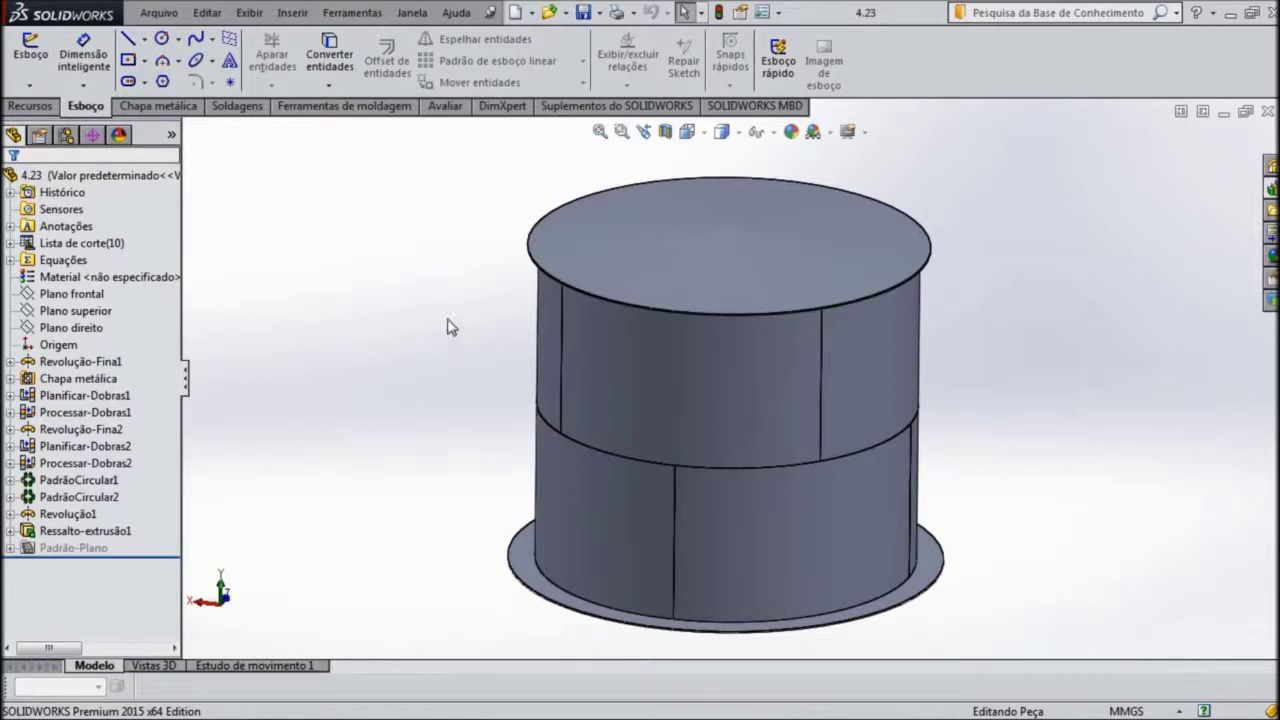
Step: Section the tank through the Right Plane at 0 mm offset and orbit to view the cut
{"action": "mouse_move", "coordinate": [445, 368]}
{"action": "middle_mouse_down"}
{"action": "mouse_move", "coordinate": [431, 334]}
{"action": "mouse_move", "coordinate": [449, 263]}
{"action": "mouse_move", "coordinate": [516, 345]}
{"action": "mouse_move", "coordinate": [437, 337]}
{"action": "mouse_move", "coordinate": [440, 431]}
{"action": "mouse_move", "coordinate": [457, 366]}
{"action": "mouse_move", "coordinate": [431, 364]}
{"action": "mouse_move", "coordinate": [420, 383]}
{"action": "middle_mouse_up"}
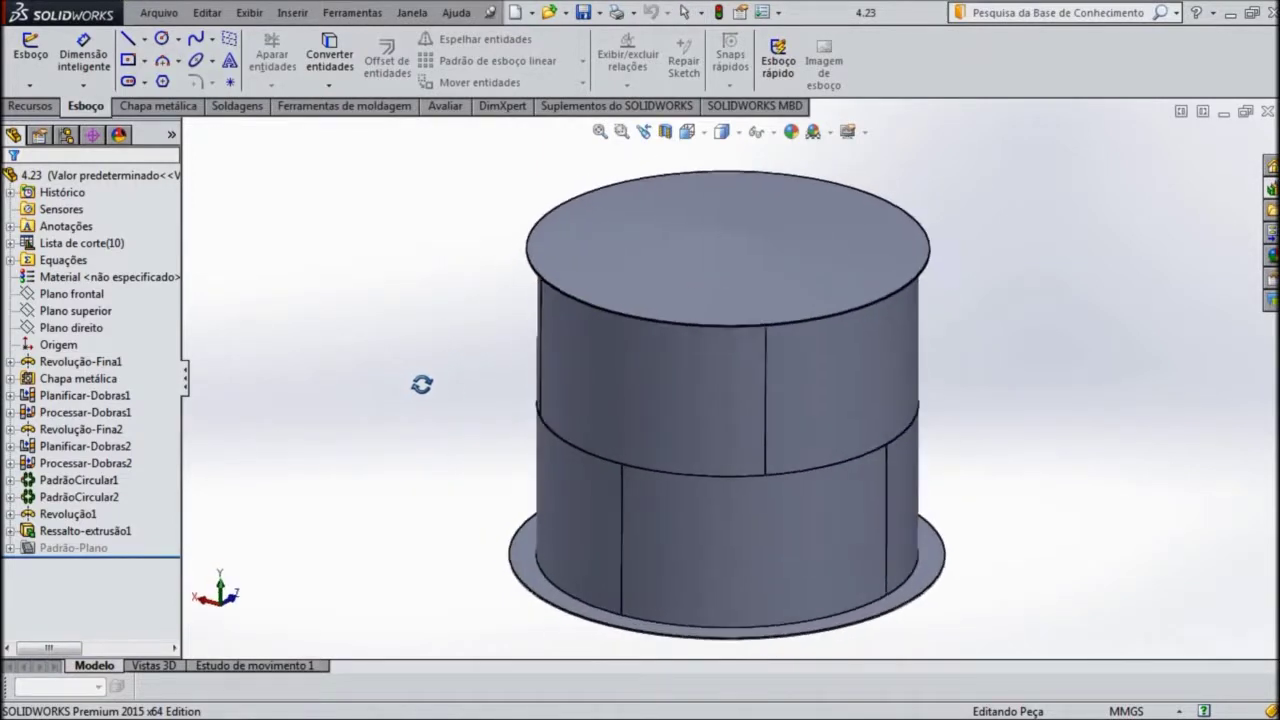
{"action": "scroll", "coordinate": [842, 470], "scroll_direction": "down", "scroll_amount": 2}
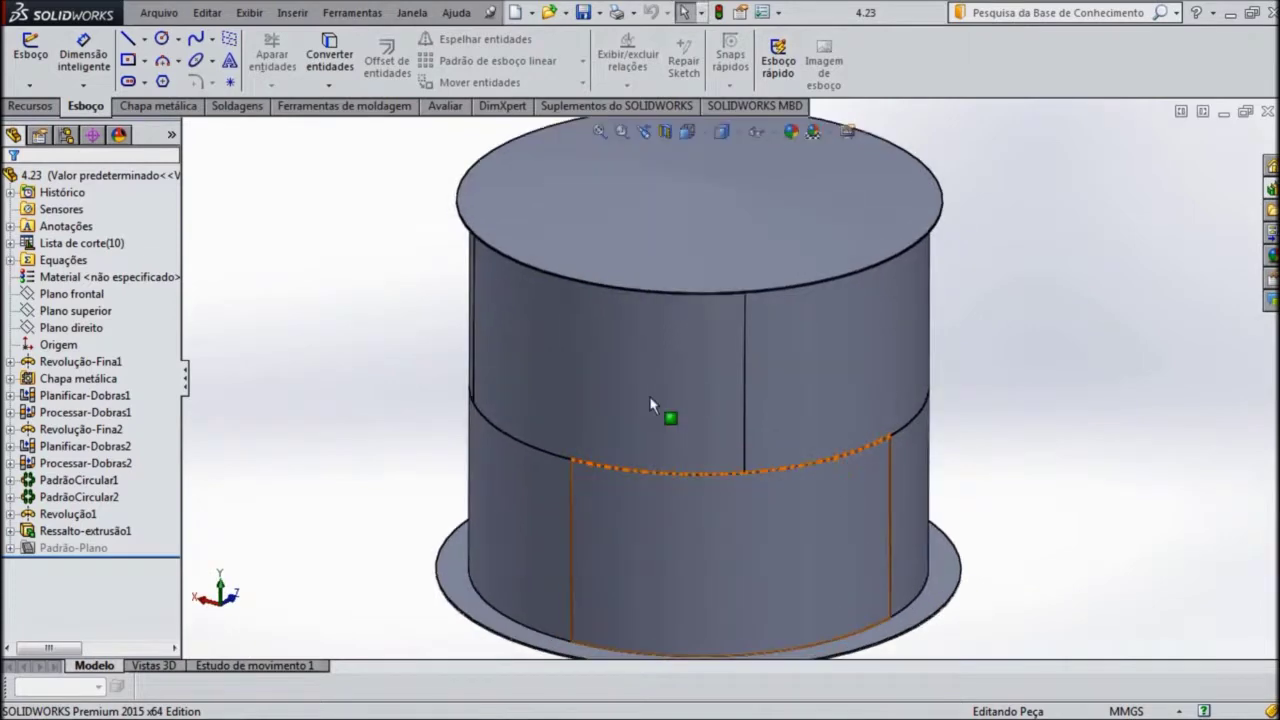
{"action": "left_click", "coordinate": [666, 135]}
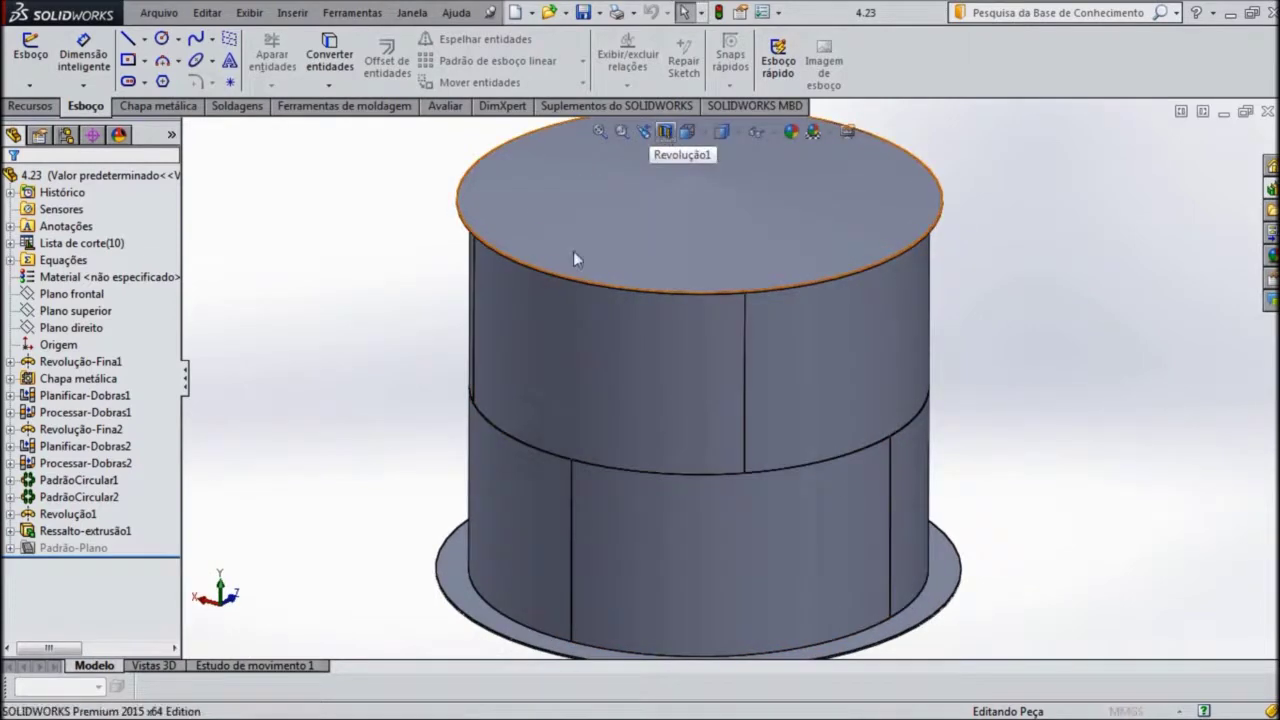
{"action": "mouse_move", "coordinate": [420, 300]}
{"action": "middle_mouse_down"}
{"action": "mouse_move", "coordinate": [358, 337]}
{"action": "mouse_move", "coordinate": [338, 396]}
{"action": "middle_mouse_up"}
{"action": "middle_click_drag", "start_coordinate": [432, 384], "coordinate": [577, 368]}
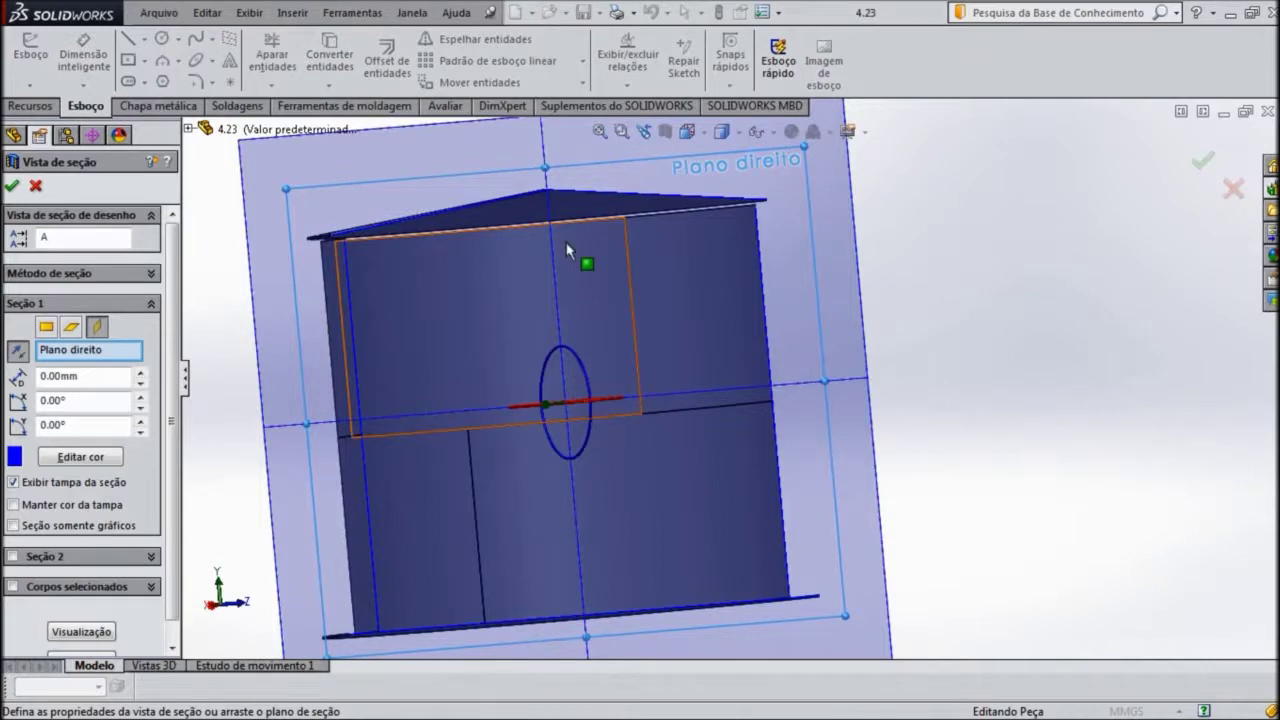
Step: Zoom in and out on the cut-away tank to inspect its roof and base edges
{"action": "scroll", "coordinate": [586, 263], "scroll_direction": "down", "scroll_amount": 3}
{"action": "scroll", "coordinate": [571, 246], "scroll_direction": "down", "scroll_amount": 3}
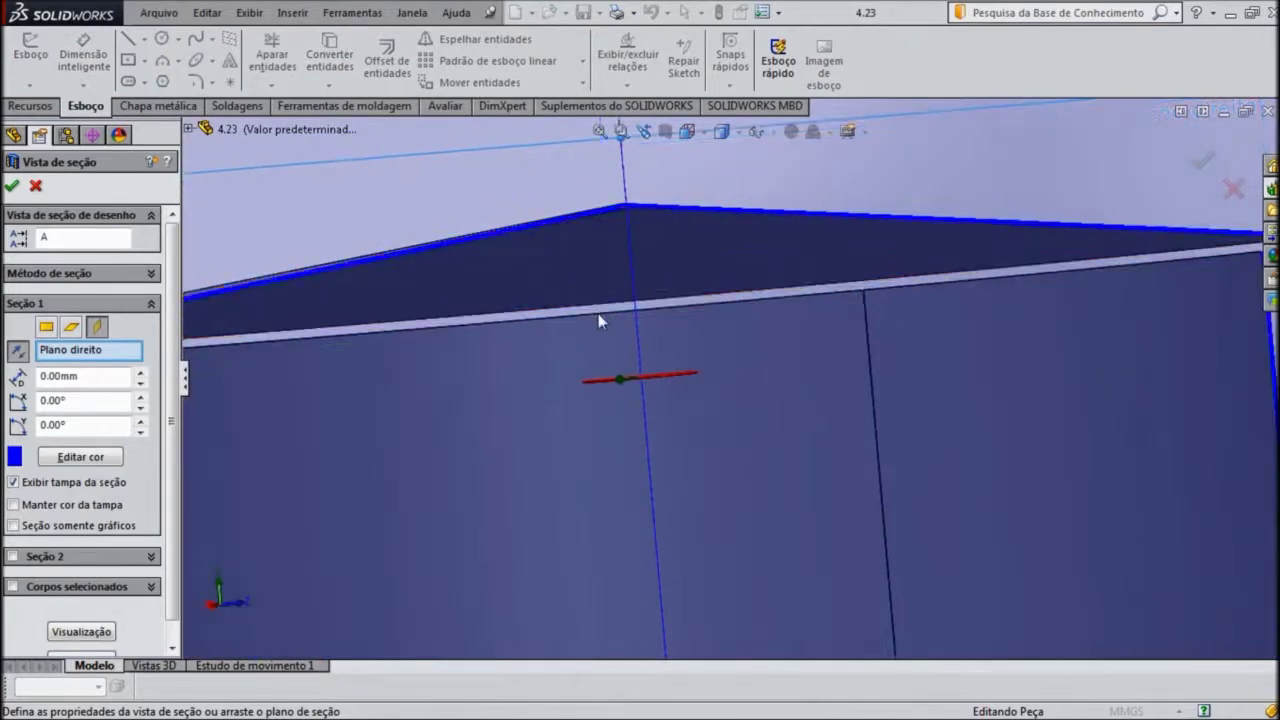
{"action": "scroll", "coordinate": [598, 313], "scroll_direction": "up", "scroll_amount": 3}
{"action": "scroll", "coordinate": [600, 311], "scroll_direction": "up", "scroll_amount": 3}
{"action": "scroll", "coordinate": [540, 385], "scroll_direction": "up", "scroll_amount": 2}
{"action": "scroll", "coordinate": [553, 388], "scroll_direction": "down", "scroll_amount": 1}
{"action": "scroll", "coordinate": [571, 415], "scroll_direction": "down", "scroll_amount": 2}
{"action": "scroll", "coordinate": [609, 371], "scroll_direction": "down", "scroll_amount": 1}
{"action": "scroll", "coordinate": [670, 350], "scroll_direction": "down", "scroll_amount": 2}
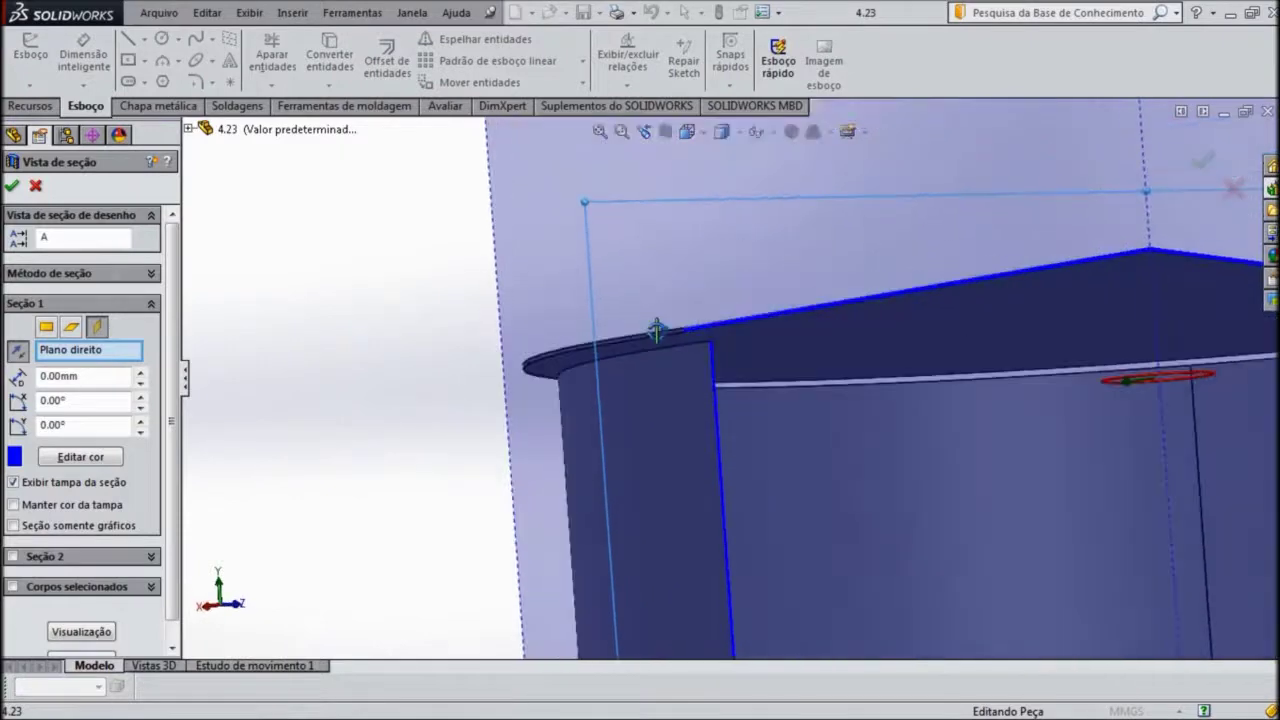
{"action": "scroll", "coordinate": [655, 360], "scroll_direction": "up", "scroll_amount": 1}
{"action": "scroll", "coordinate": [655, 365], "scroll_direction": "up", "scroll_amount": 1}
{"action": "scroll", "coordinate": [680, 380], "scroll_direction": "up", "scroll_amount": 1}
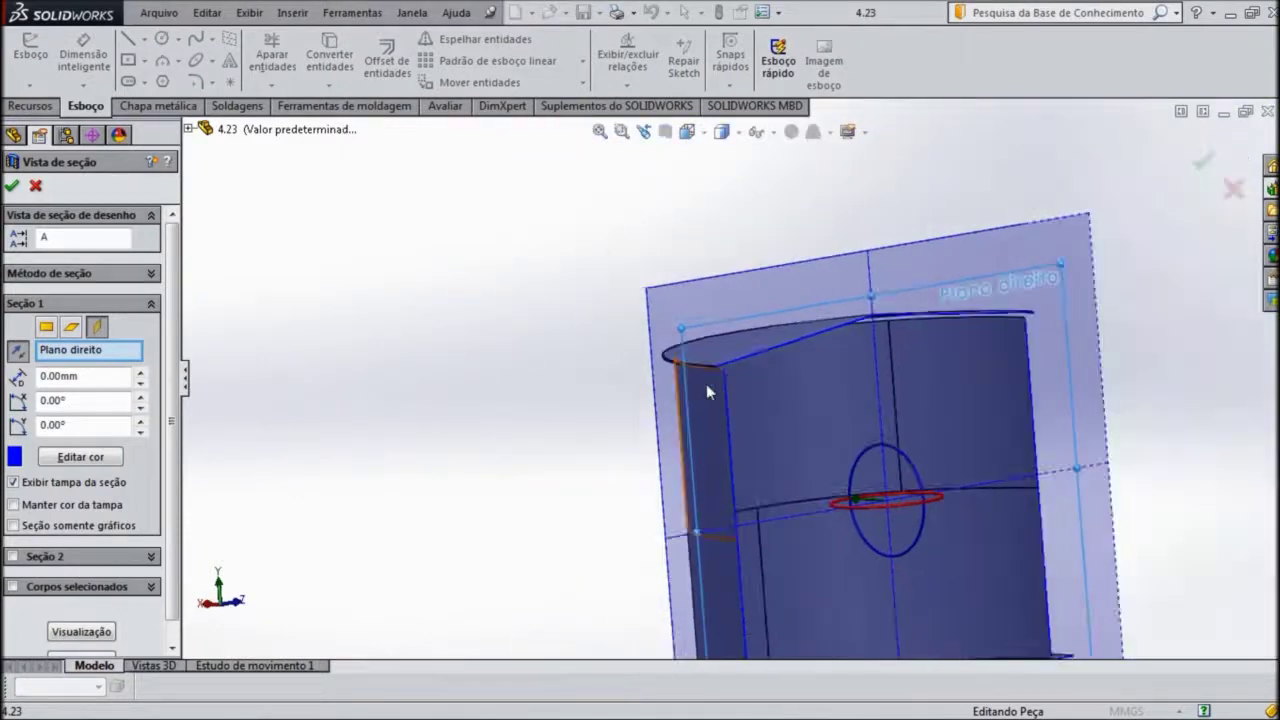
{"action": "scroll", "coordinate": [748, 598], "scroll_direction": "down", "scroll_amount": 2}
{"action": "scroll", "coordinate": [683, 610], "scroll_direction": "down", "scroll_amount": 2}
{"action": "scroll", "coordinate": [630, 560], "scroll_direction": "down", "scroll_amount": 1}
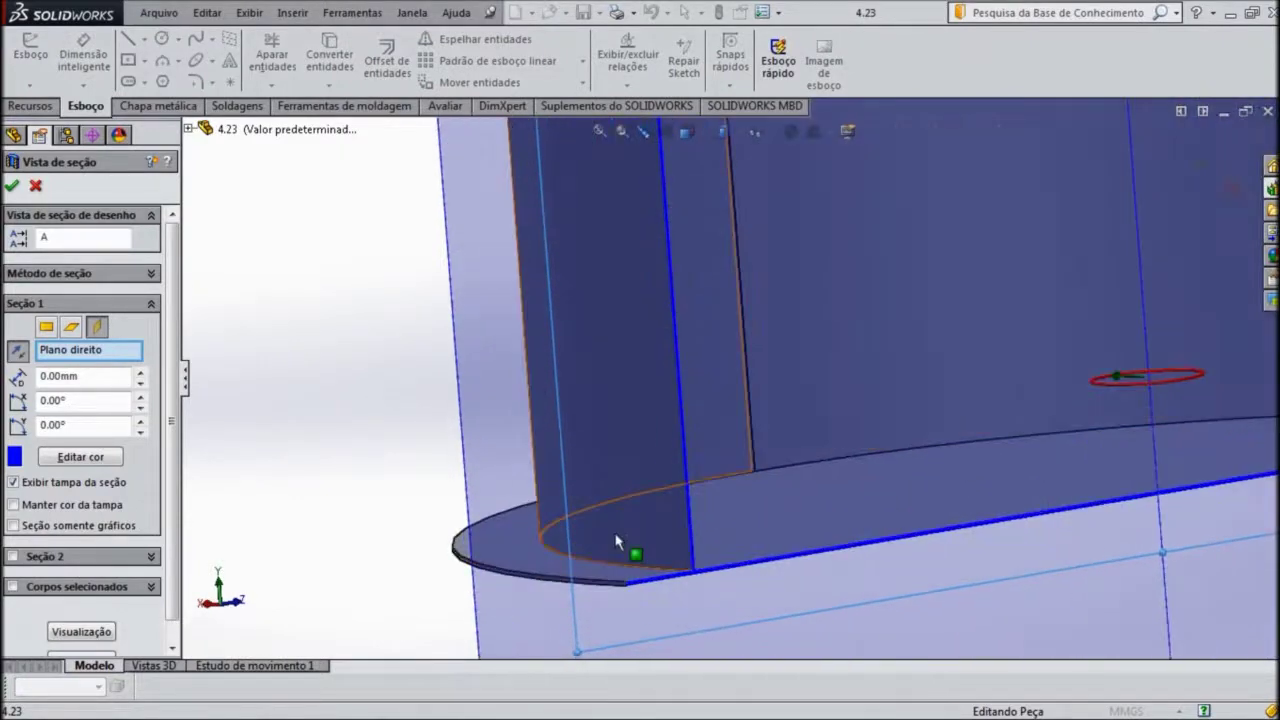
Step: Check the base flange from above, then cancel the section view without applying it
{"action": "mouse_move", "coordinate": [616, 541]}
{"action": "middle_mouse_down"}
{"action": "mouse_move", "coordinate": [628, 577]}
{"action": "mouse_move", "coordinate": [641, 571]}
{"action": "middle_mouse_up"}
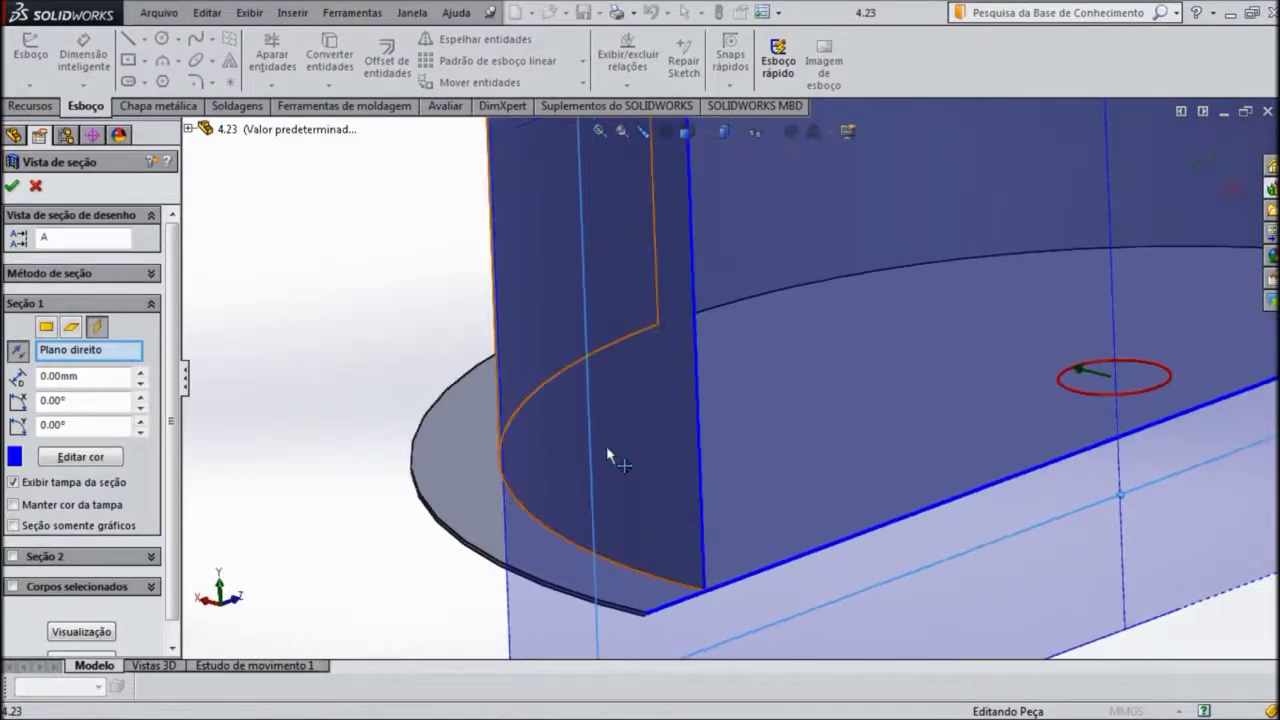
{"action": "scroll", "coordinate": [820, 390], "scroll_direction": "up", "scroll_amount": 3}
{"action": "scroll", "coordinate": [930, 330], "scroll_direction": "up", "scroll_amount": 3}
{"action": "scroll", "coordinate": [1030, 240], "scroll_direction": "up", "scroll_amount": 2}
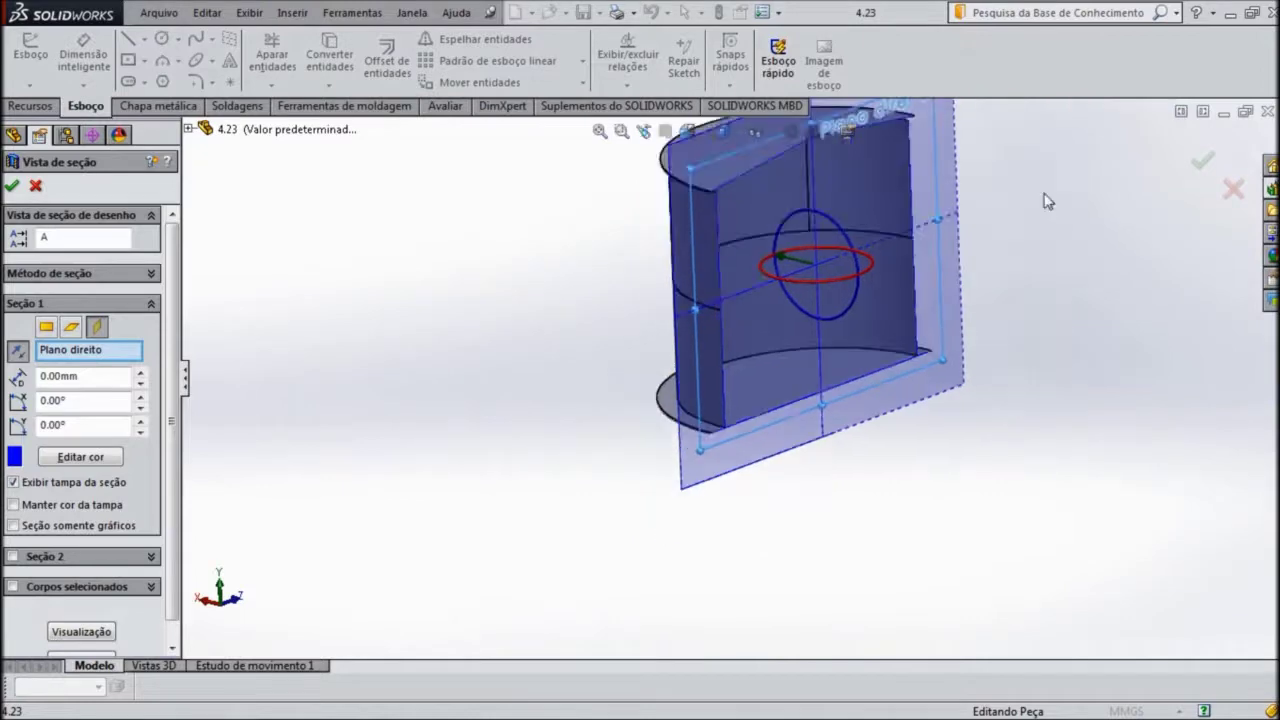
{"action": "key", "text": "f"}
{"action": "mouse_move", "coordinate": [527, 257]}
{"action": "middle_mouse_down"}
{"action": "mouse_move", "coordinate": [540, 214]}
{"action": "mouse_move", "coordinate": [515, 250]}
{"action": "middle_mouse_up"}
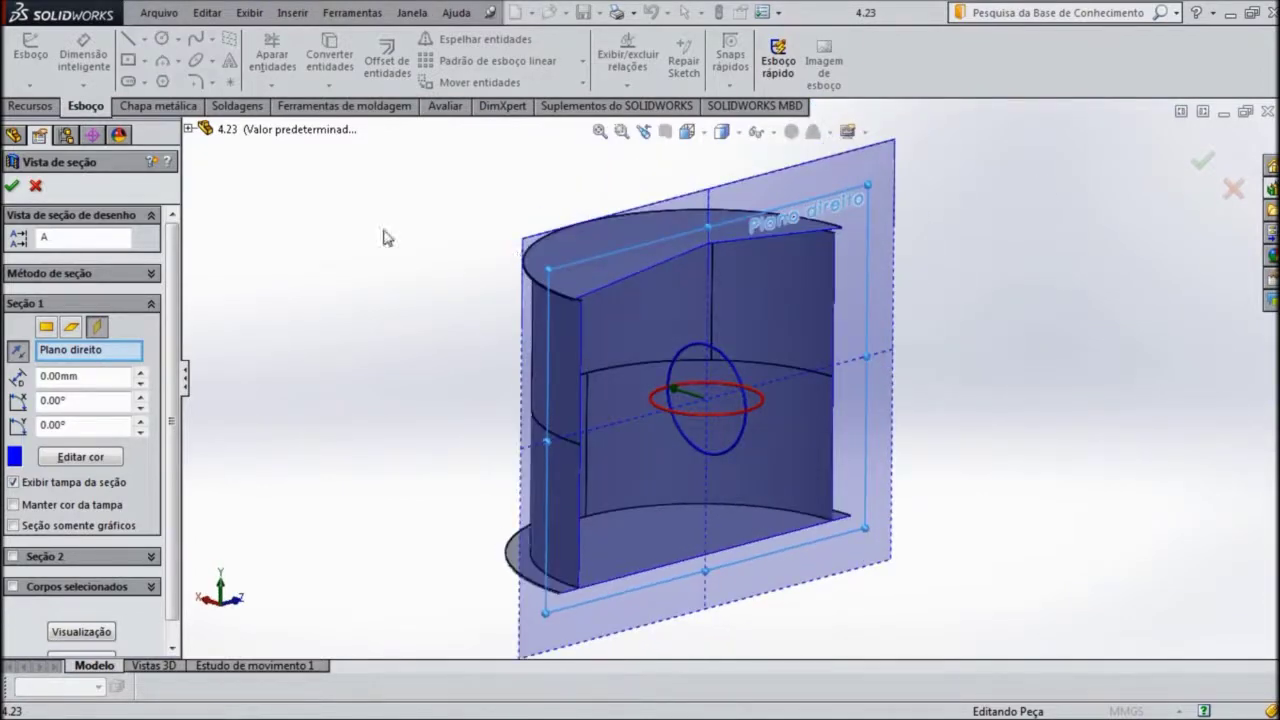
{"action": "left_click", "coordinate": [35, 187]}
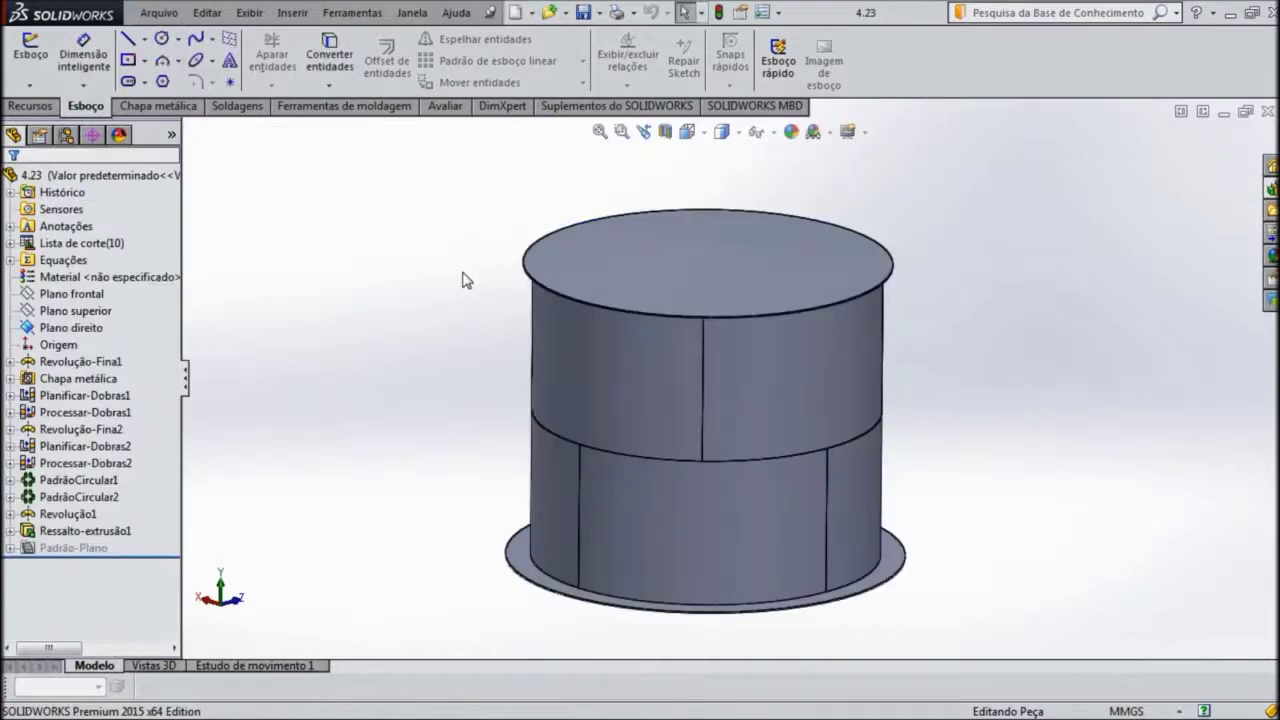
Step: Start a new part and draw a vertical centerline up from the origin on the Front Plane
{"action": "left_click", "coordinate": [516, 15]}
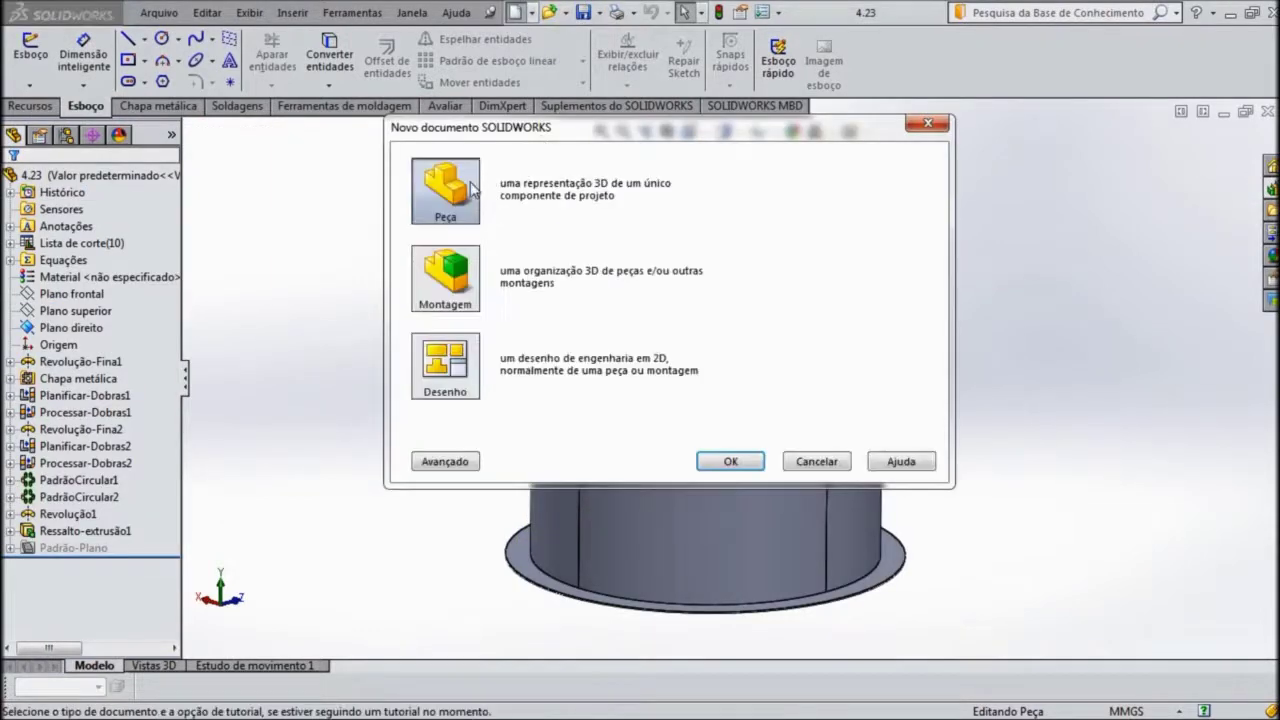
{"action": "left_click", "coordinate": [722, 462]}
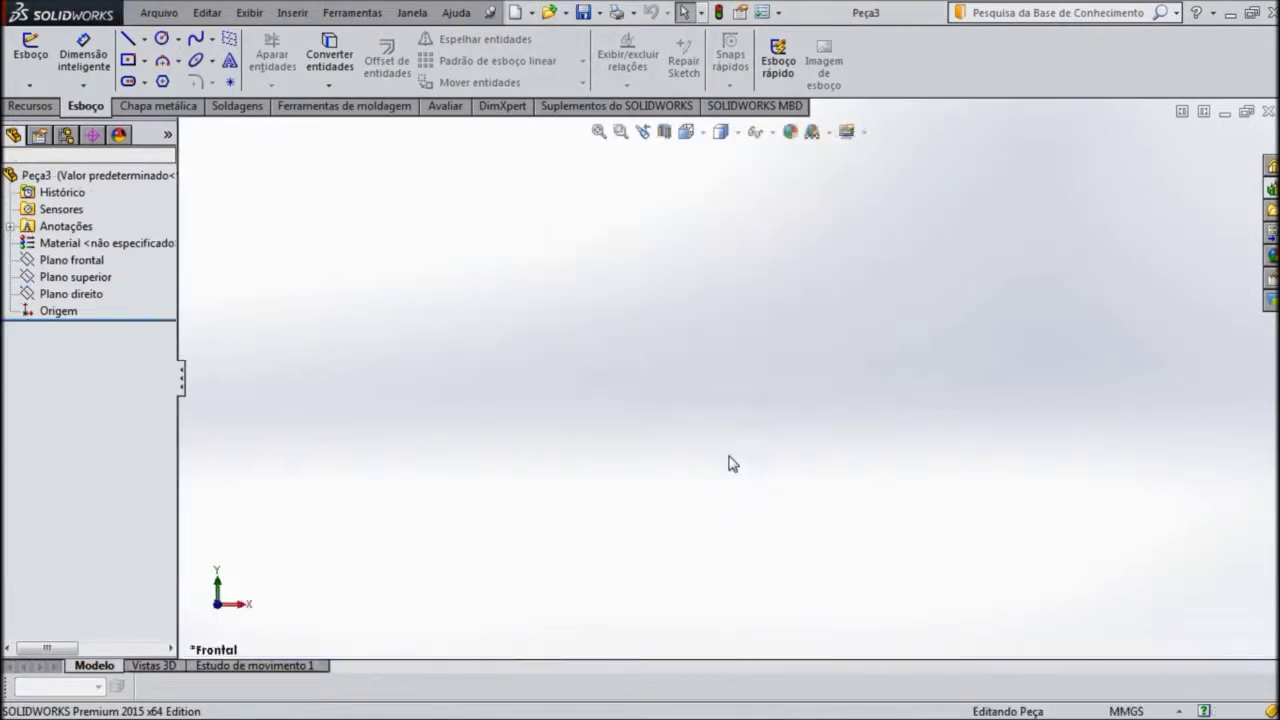
{"action": "left_click", "coordinate": [70, 260]}
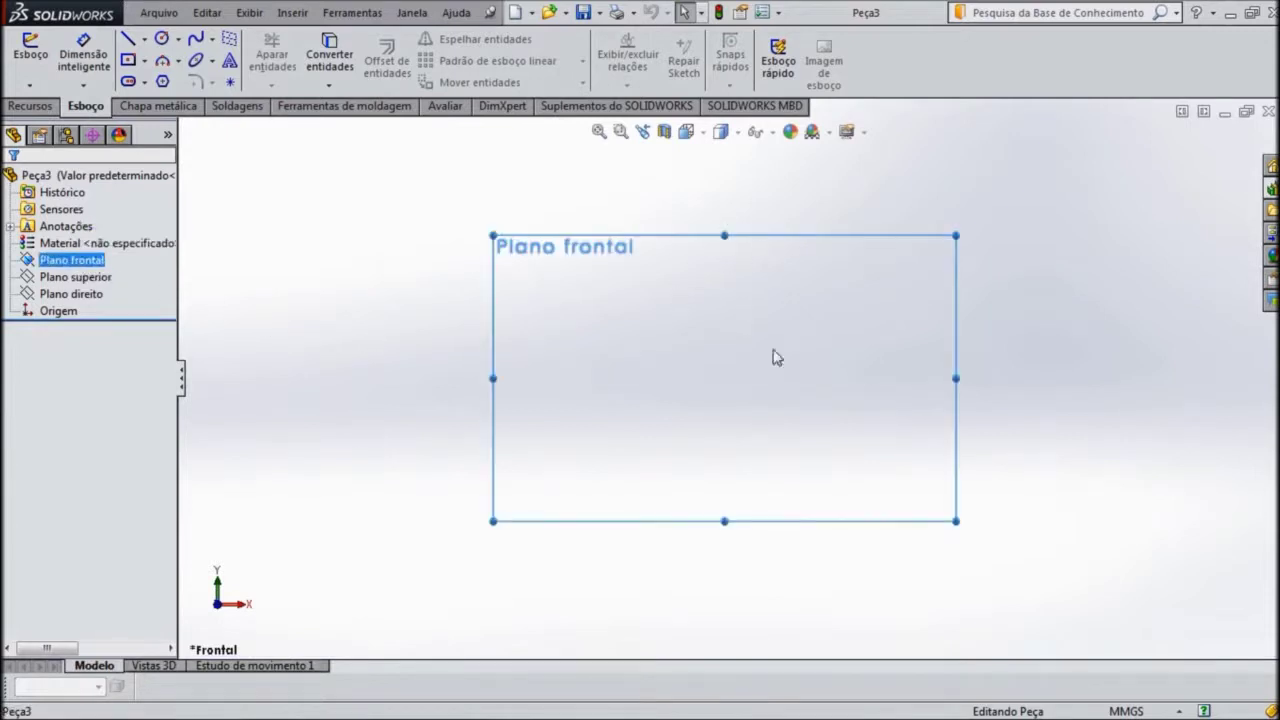
{"action": "scroll", "coordinate": [777, 358], "scroll_direction": "down", "scroll_amount": 2}
{"action": "scroll", "coordinate": [745, 335], "scroll_direction": "down", "scroll_amount": 2}
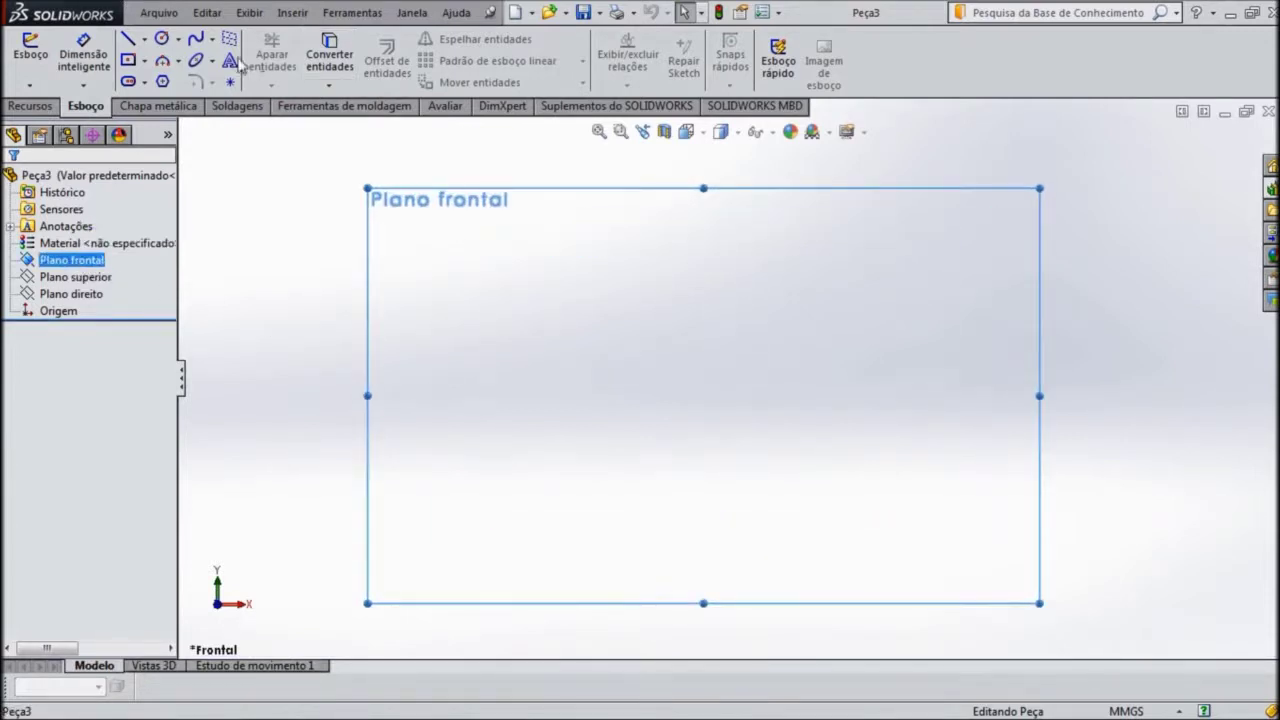
{"action": "left_click", "coordinate": [147, 38]}
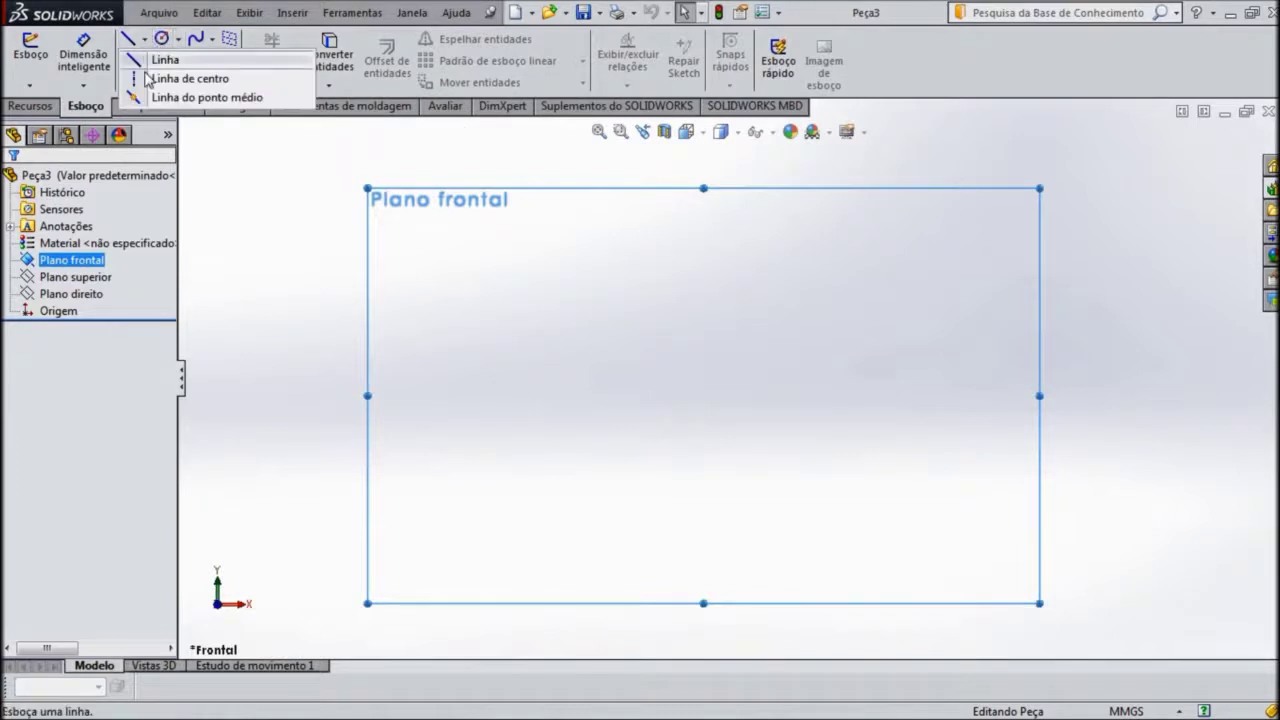
{"action": "left_click", "coordinate": [165, 77]}
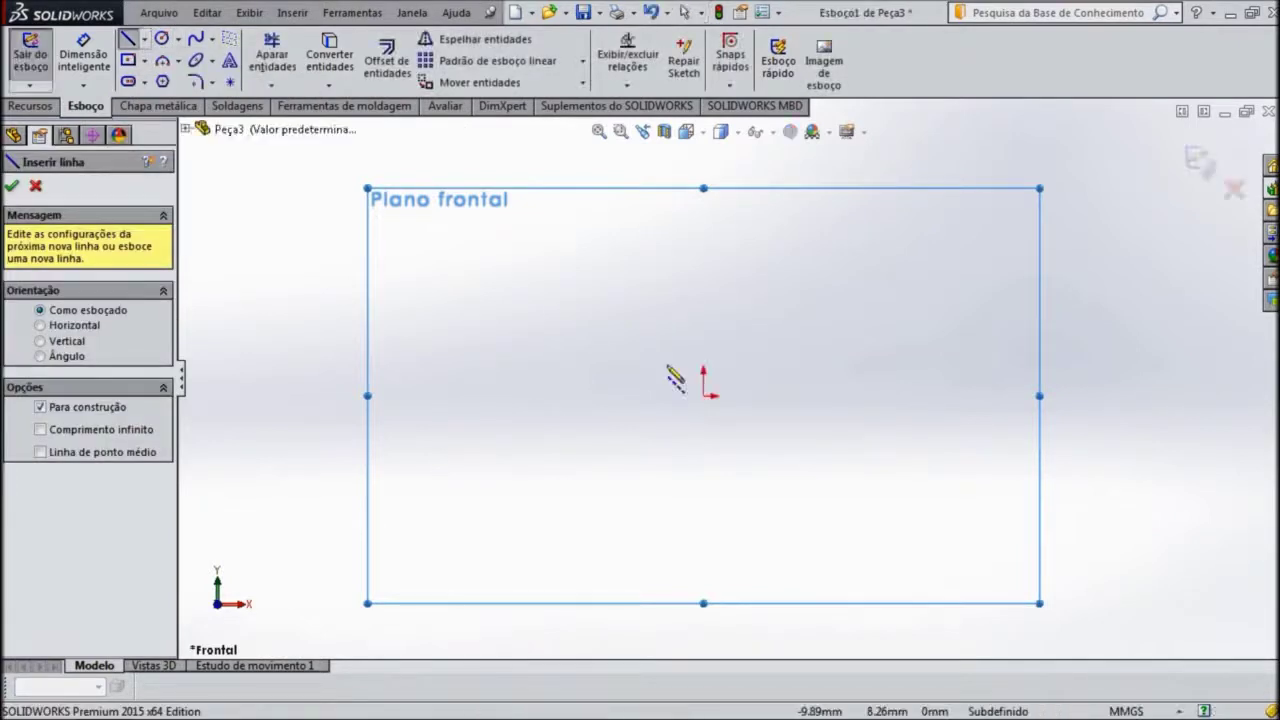
{"action": "left_click", "coordinate": [704, 396]}
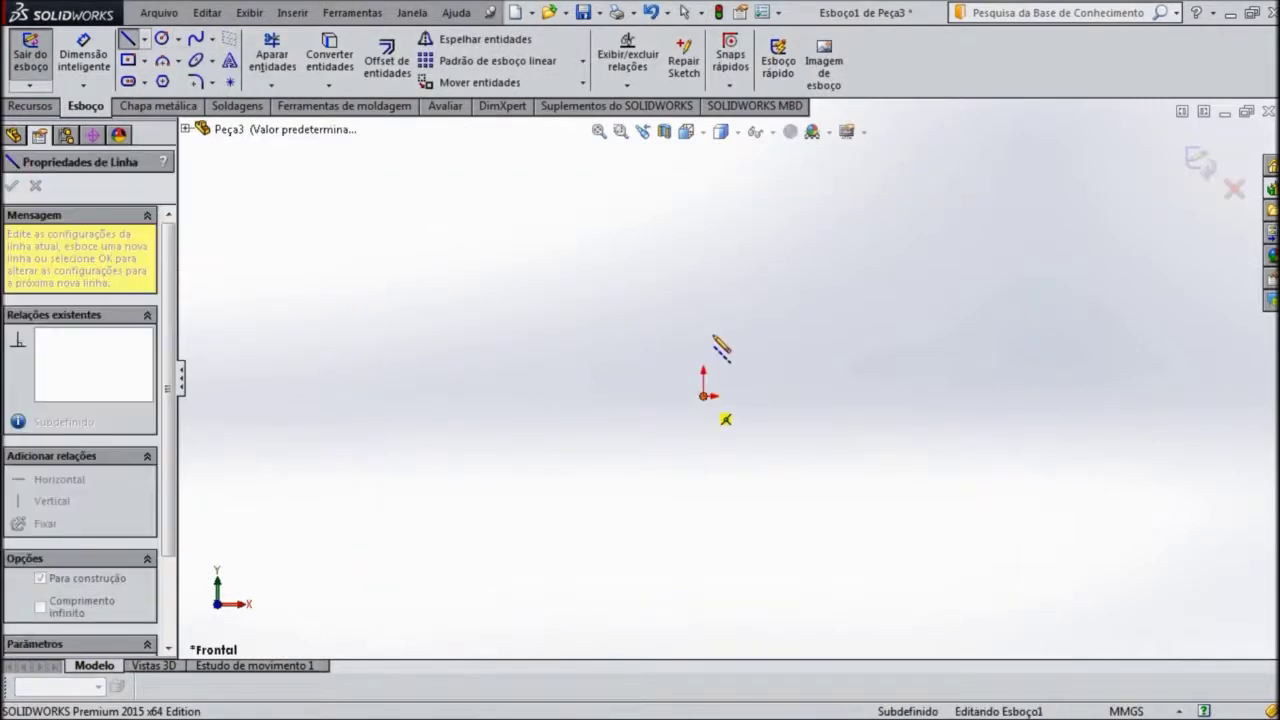
{"action": "left_click", "coordinate": [718, 180]}
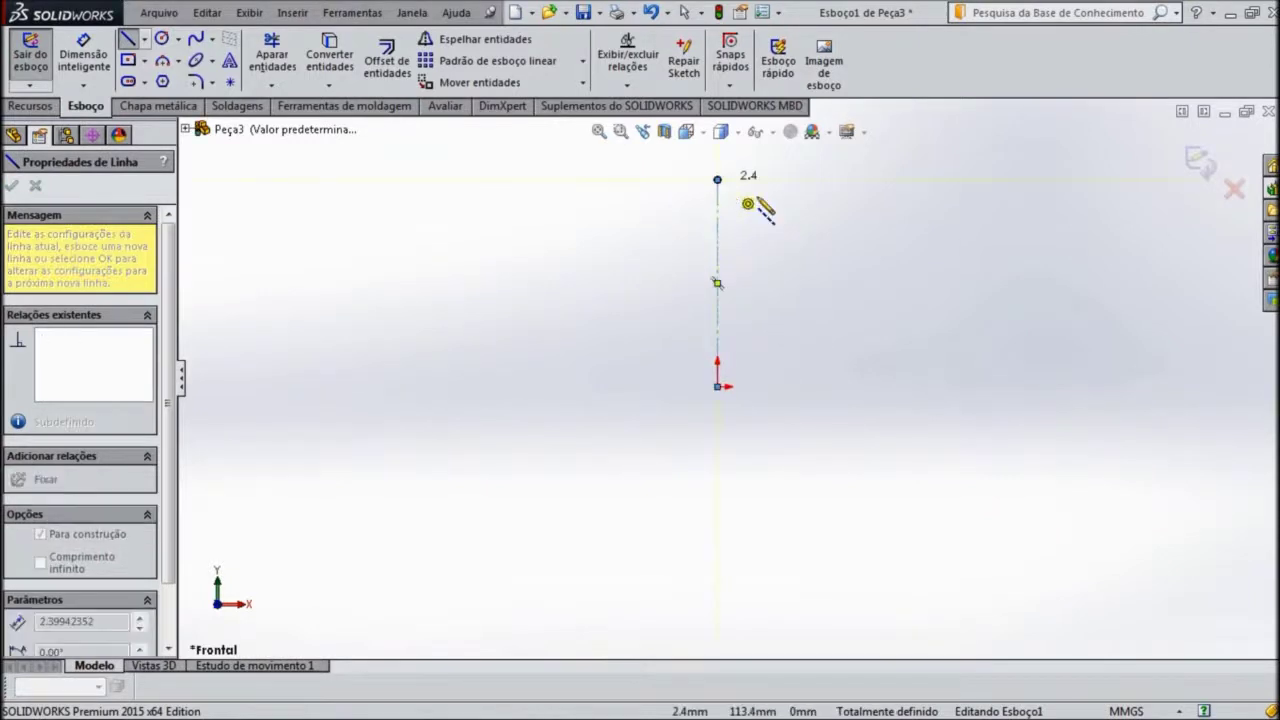
{"action": "right_click", "coordinate": [722, 180]}
{"action": "left_click", "coordinate": [790, 200]}
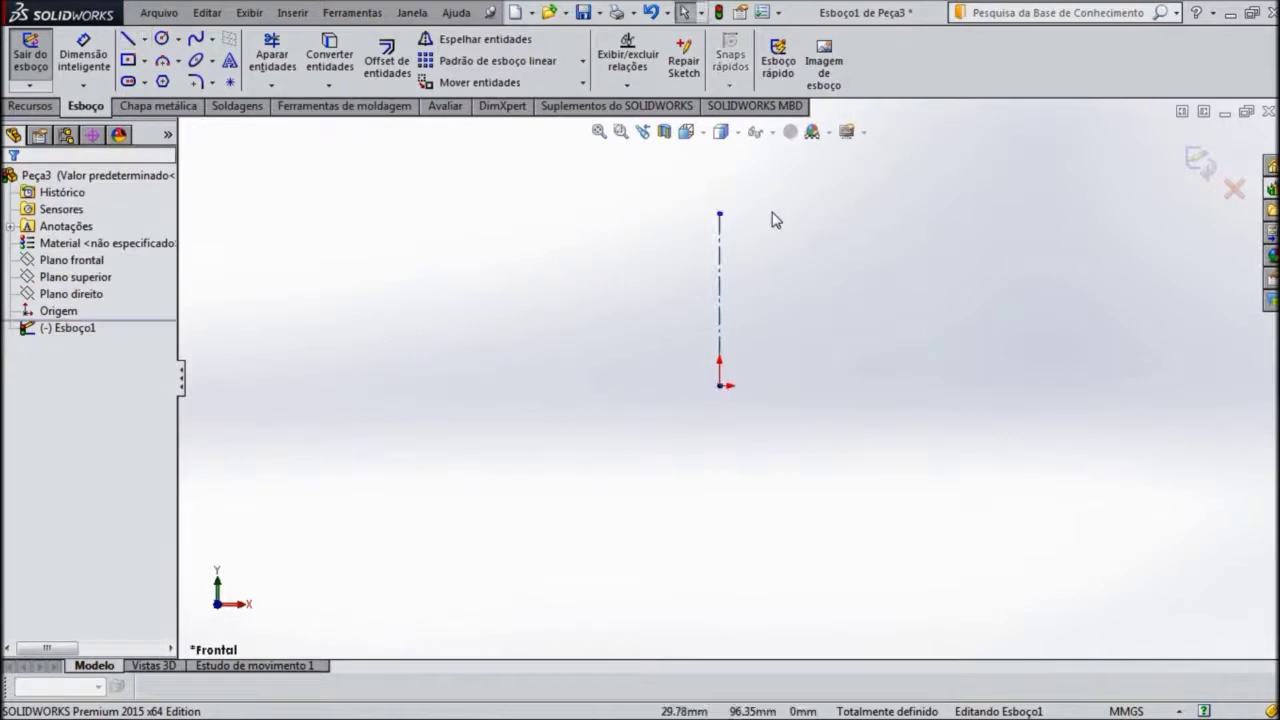
Step: Dimension the centerline to 1000 mm
{"action": "scroll", "coordinate": [788, 277], "scroll_direction": "down", "scroll_amount": 2}
{"action": "scroll", "coordinate": [517, 457], "scroll_direction": "down", "scroll_amount": 1}
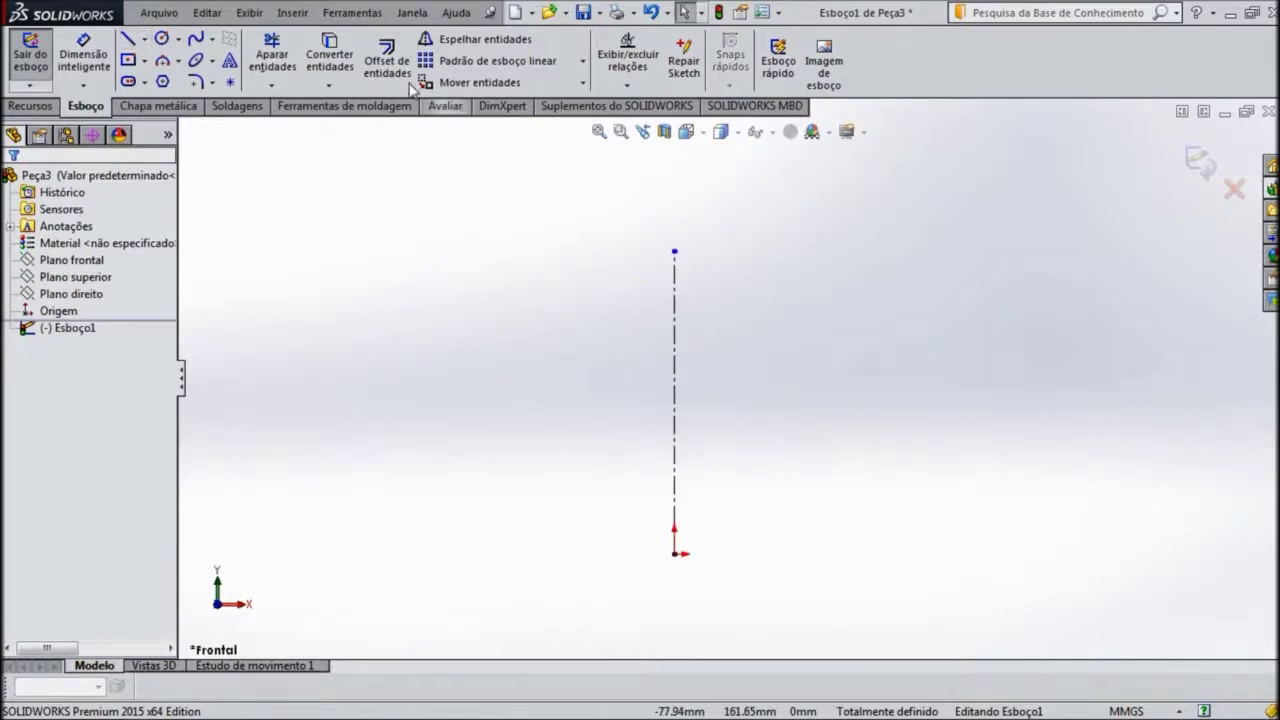
{"action": "left_click", "coordinate": [100, 57]}
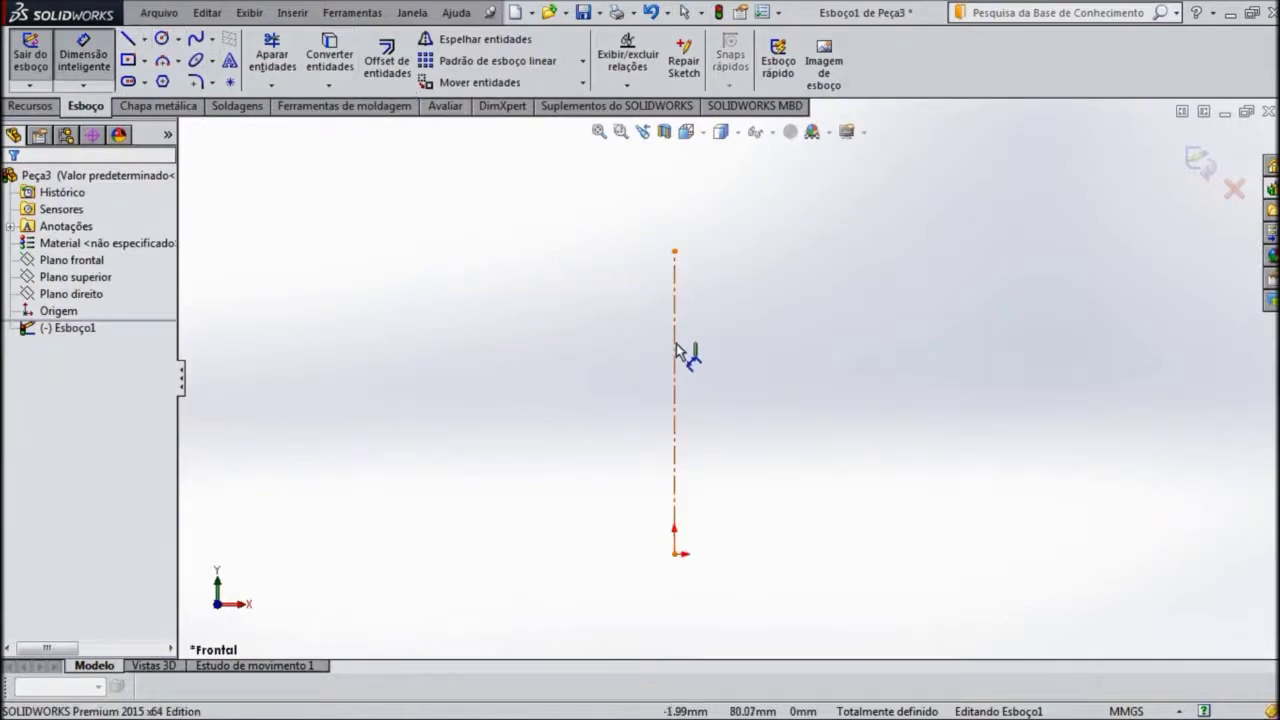
{"action": "left_click", "coordinate": [680, 356]}
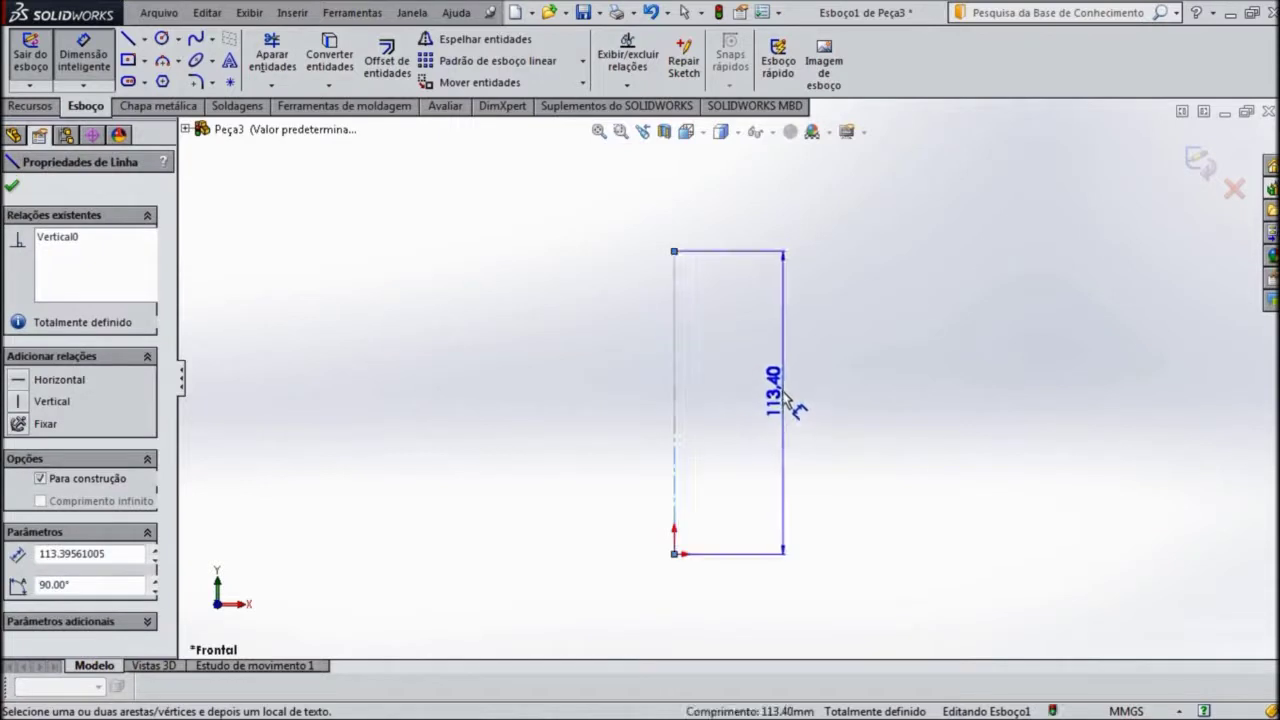
{"action": "left_click", "coordinate": [800, 412]}
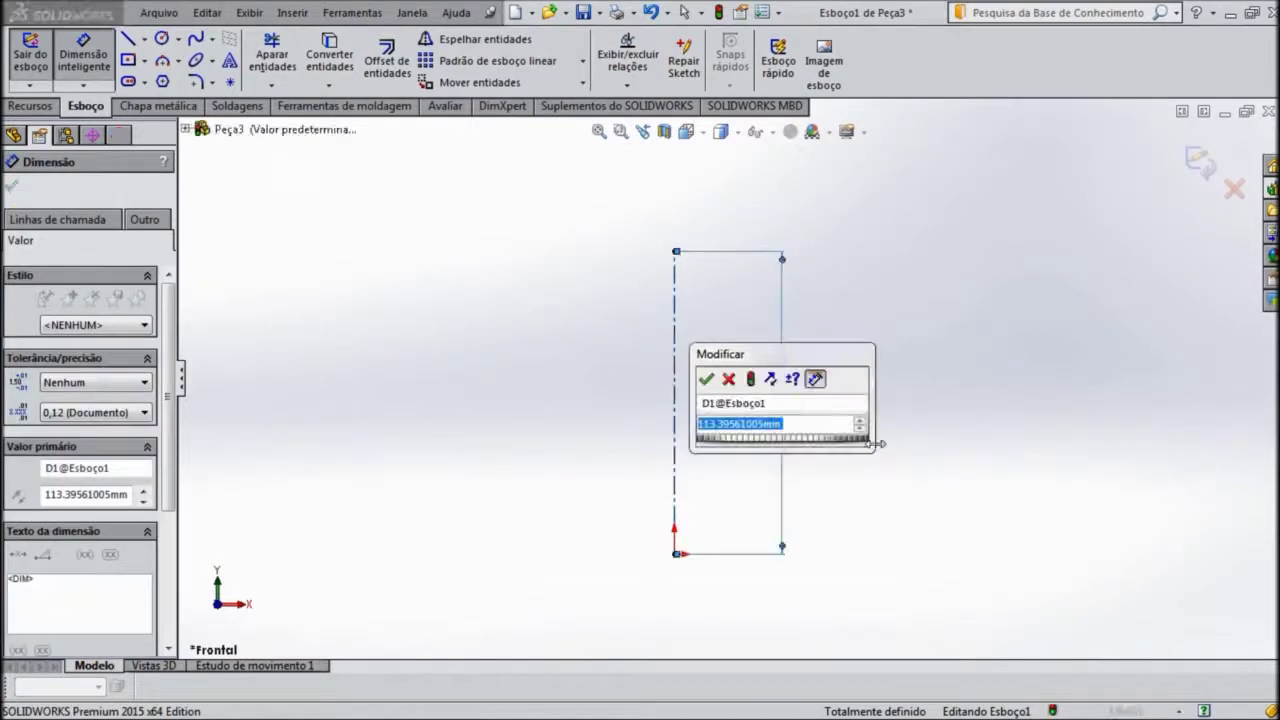
{"action": "type", "text": "1000"}
{"action": "key", "text": "Return"}
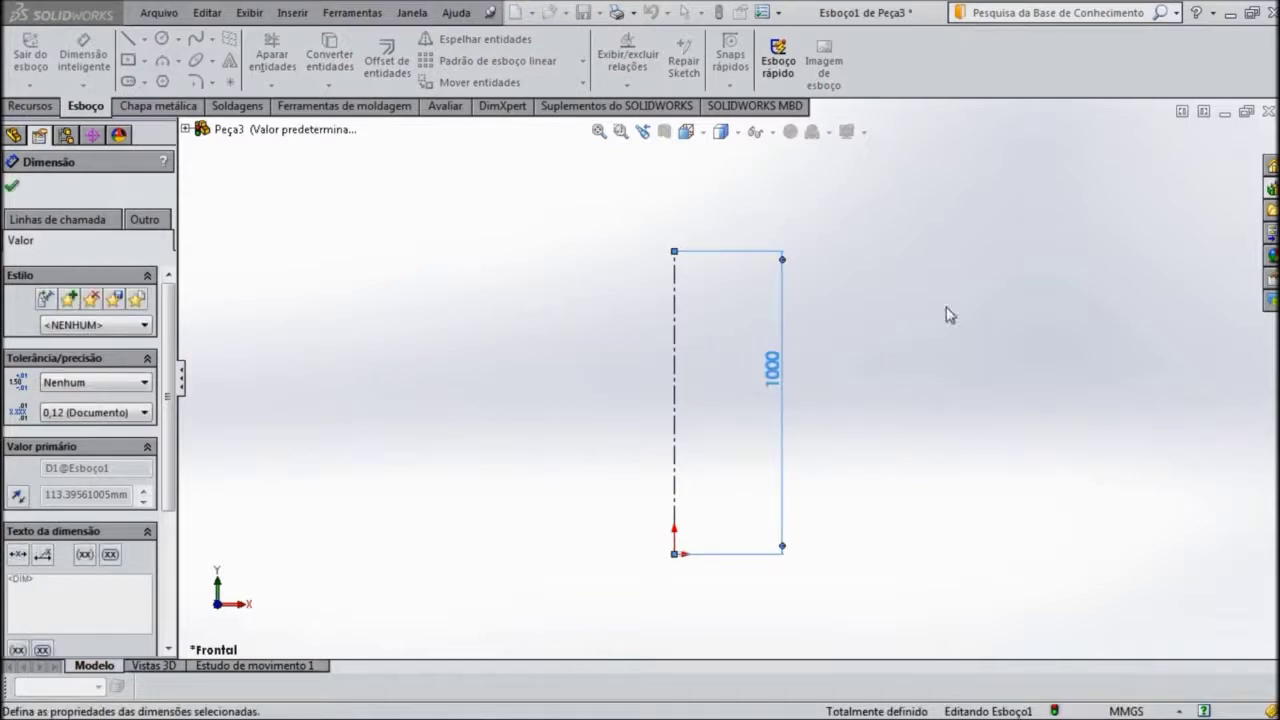
{"action": "left_click", "coordinate": [14, 188]}
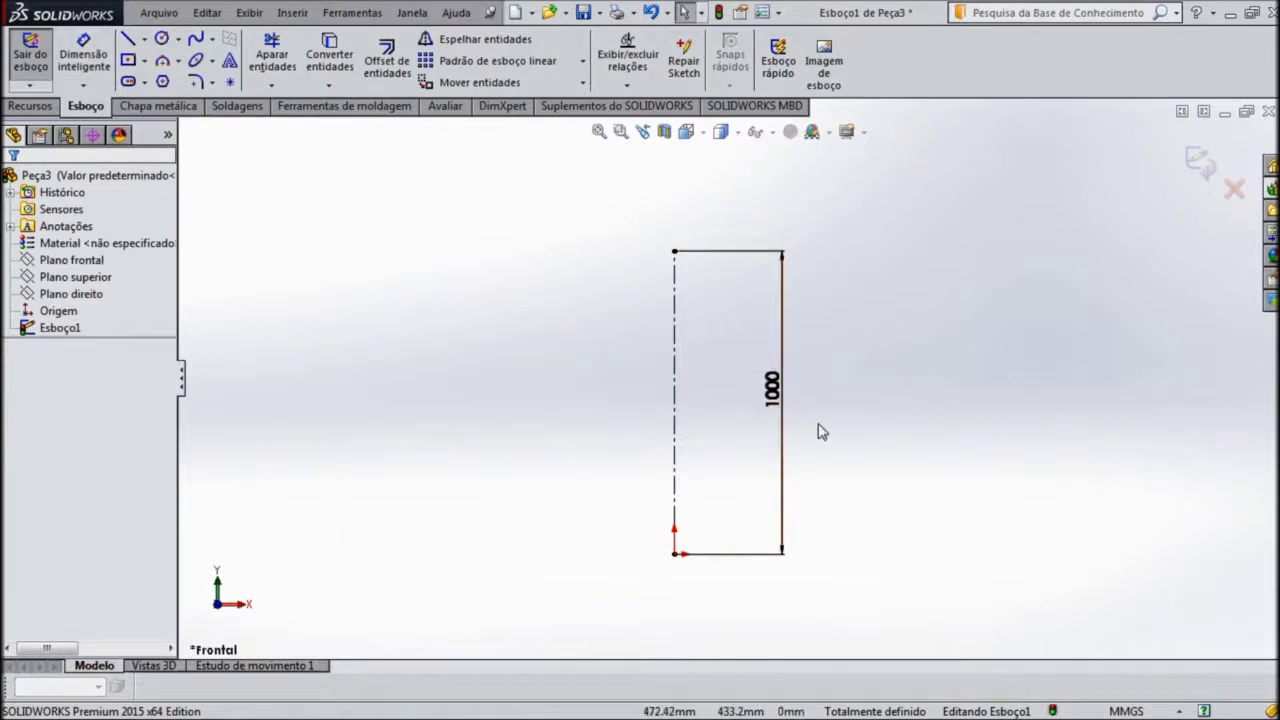
Step: Draw a vertical line to the left of the centreline
{"action": "scroll", "coordinate": [820, 430], "scroll_direction": "down", "scroll_amount": 1}
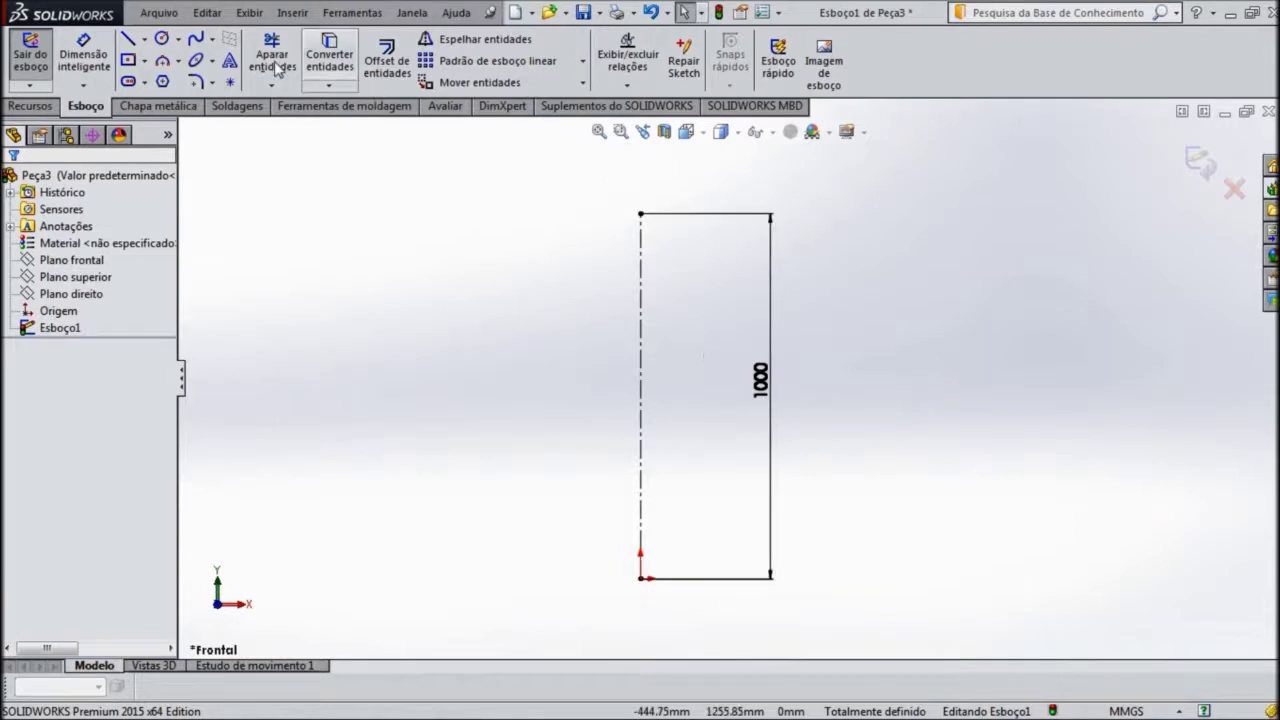
{"action": "key", "text": "l"}
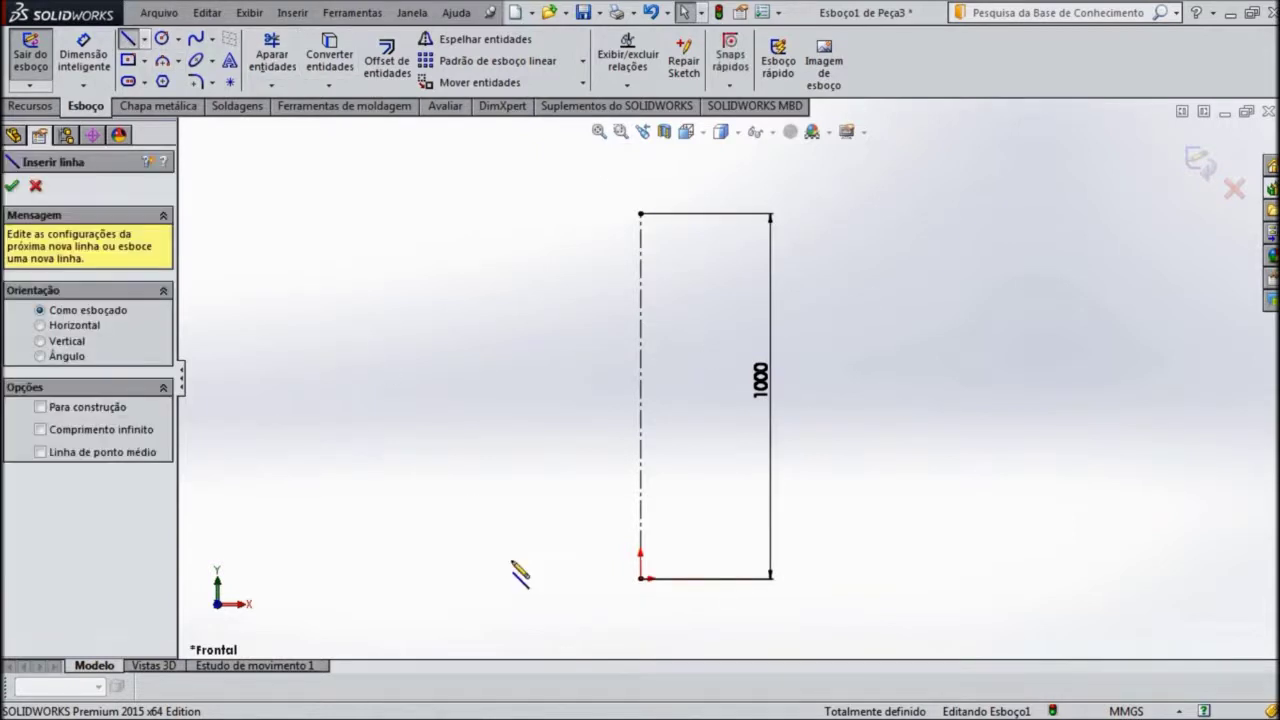
{"action": "left_click", "coordinate": [504, 578]}
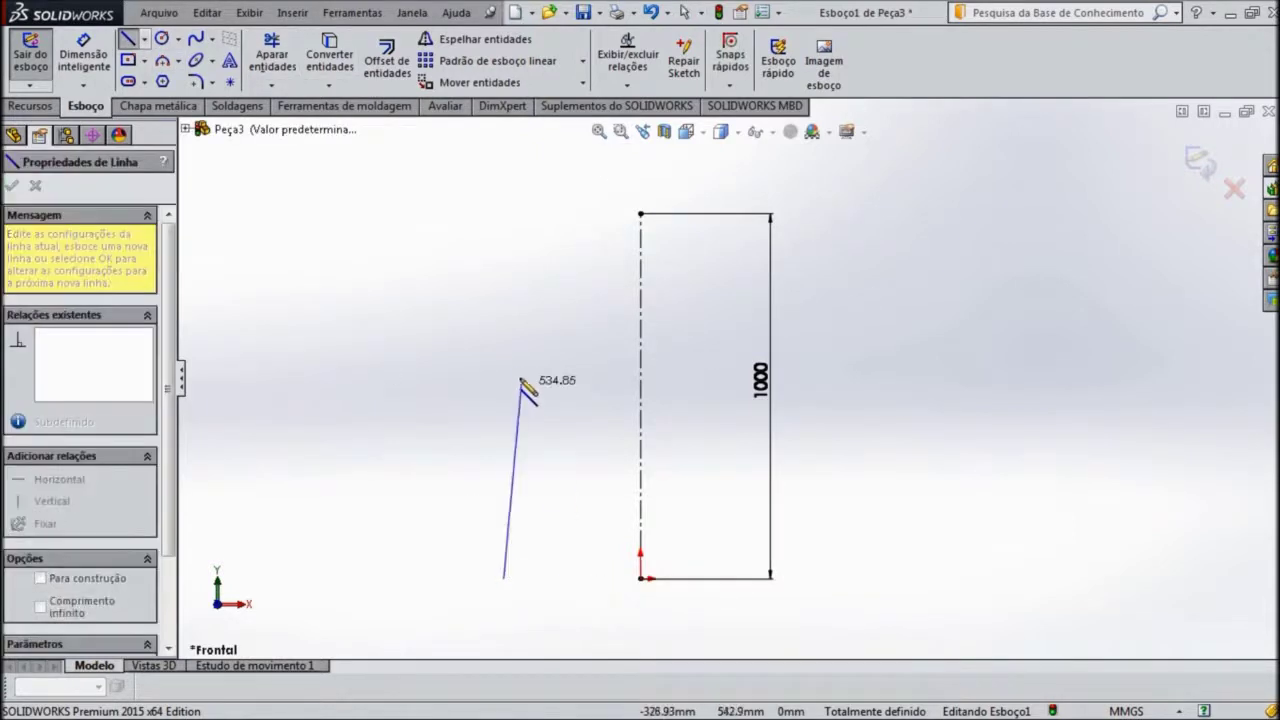
{"action": "left_click", "coordinate": [504, 328]}
{"action": "right_click", "coordinate": [505, 323]}
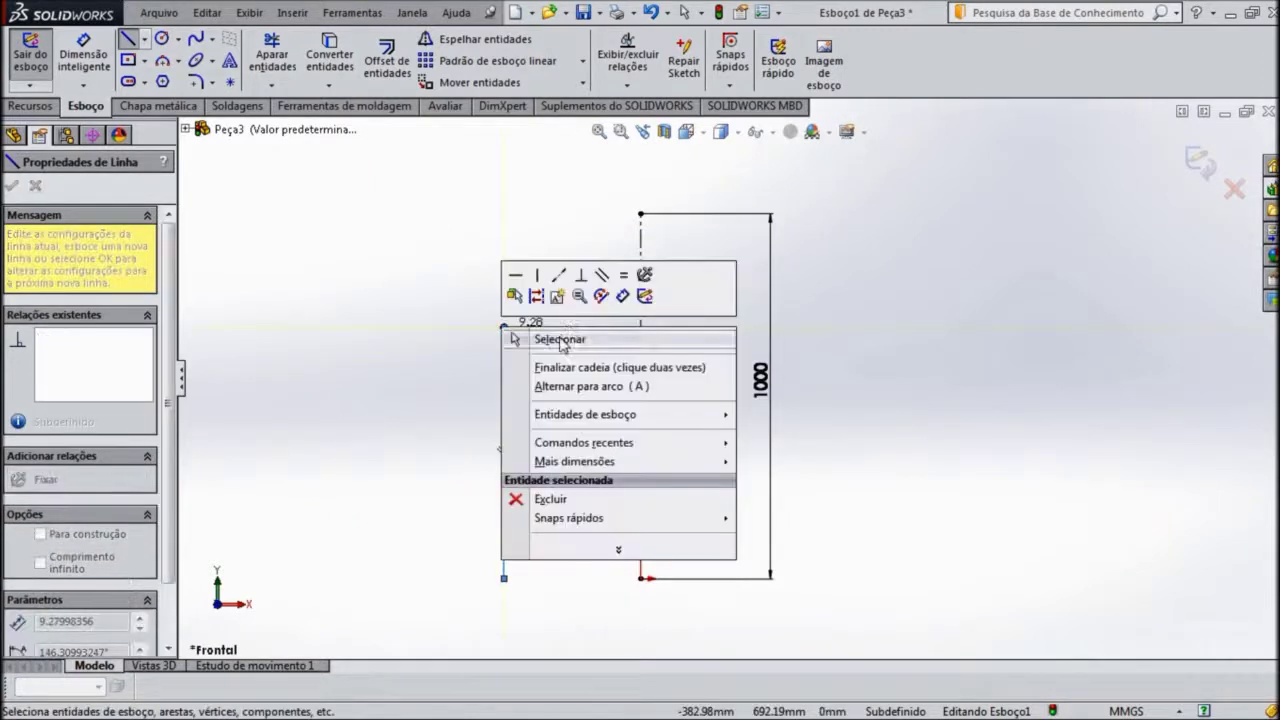
{"action": "left_click", "coordinate": [560, 341]}
{"action": "key", "text": "Escape"}
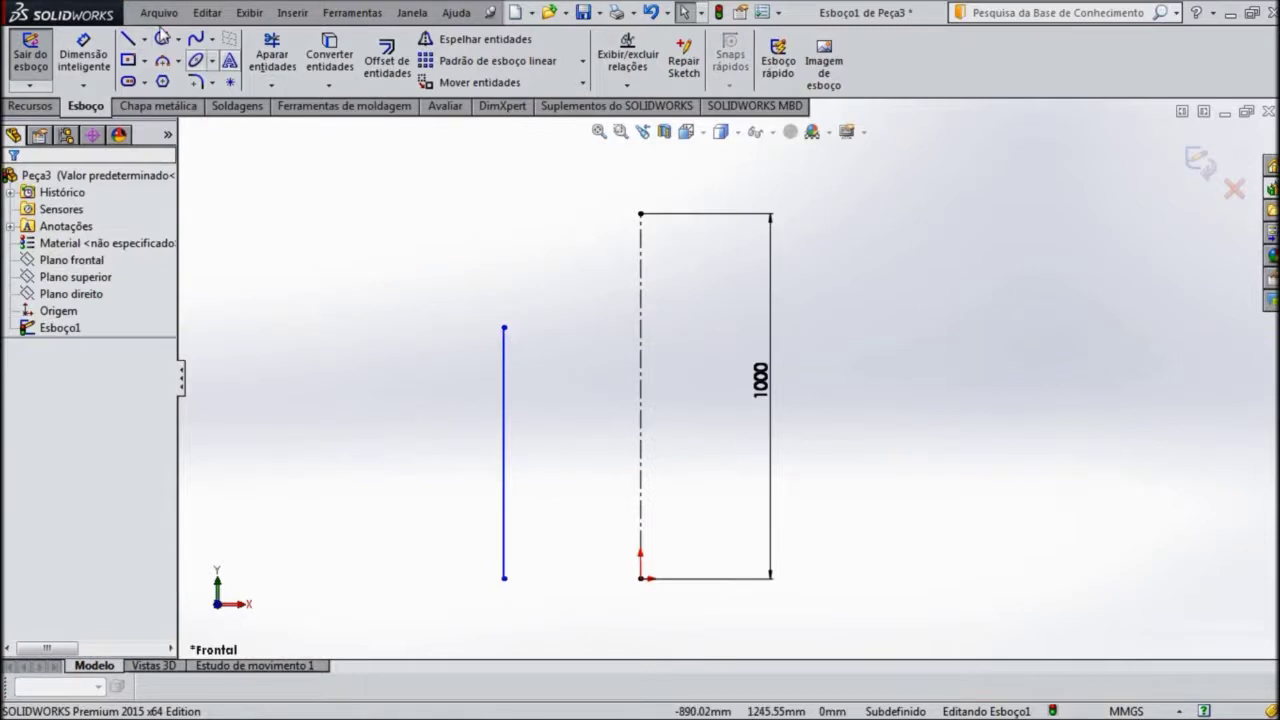
Step: Dimension the new line 400 mm from the centreline
{"action": "key", "text": "d"}
{"action": "left_click", "coordinate": [505, 455]}
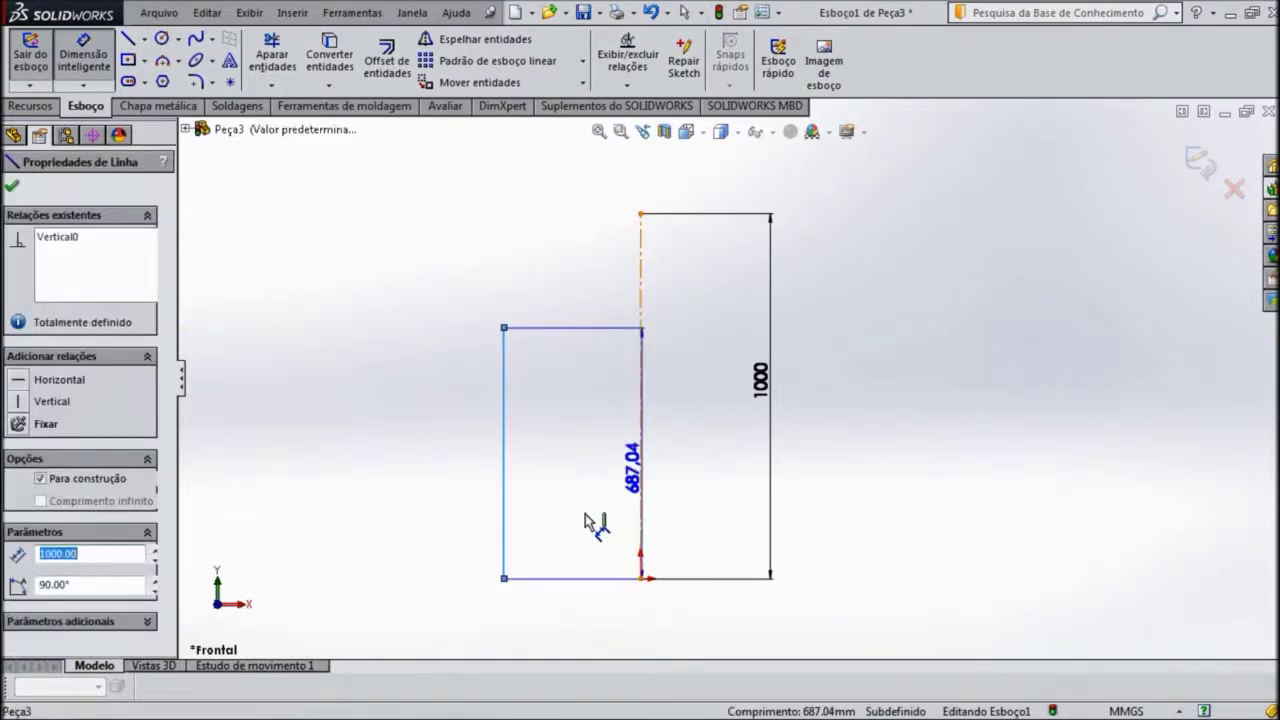
{"action": "left_click", "coordinate": [641, 520]}
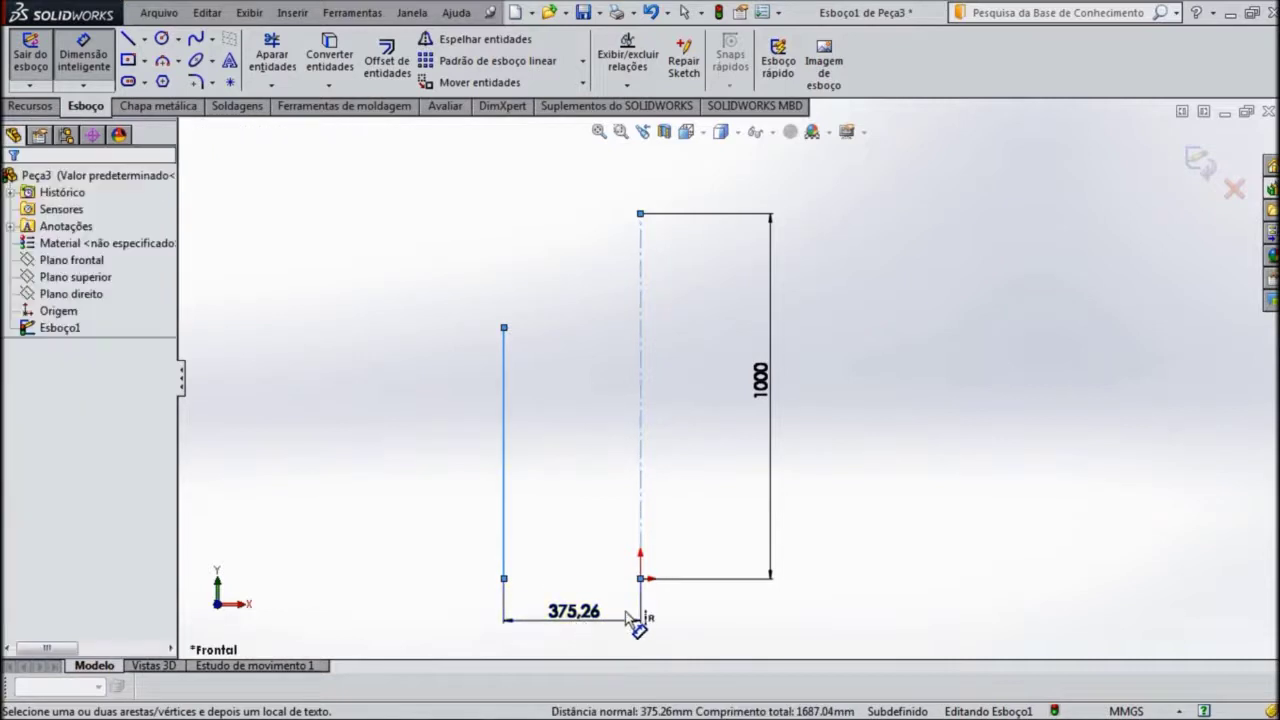
{"action": "left_click", "coordinate": [630, 618]}
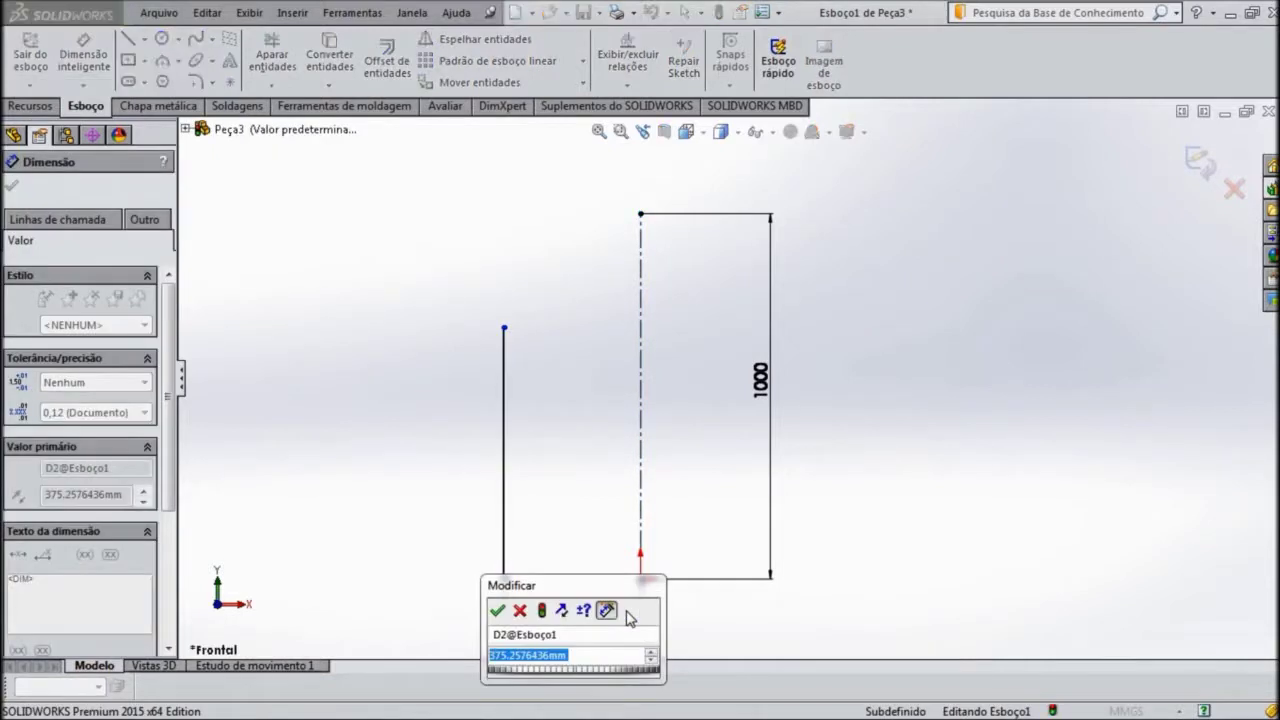
{"action": "type", "text": "400"}
{"action": "key", "text": "Escape"}
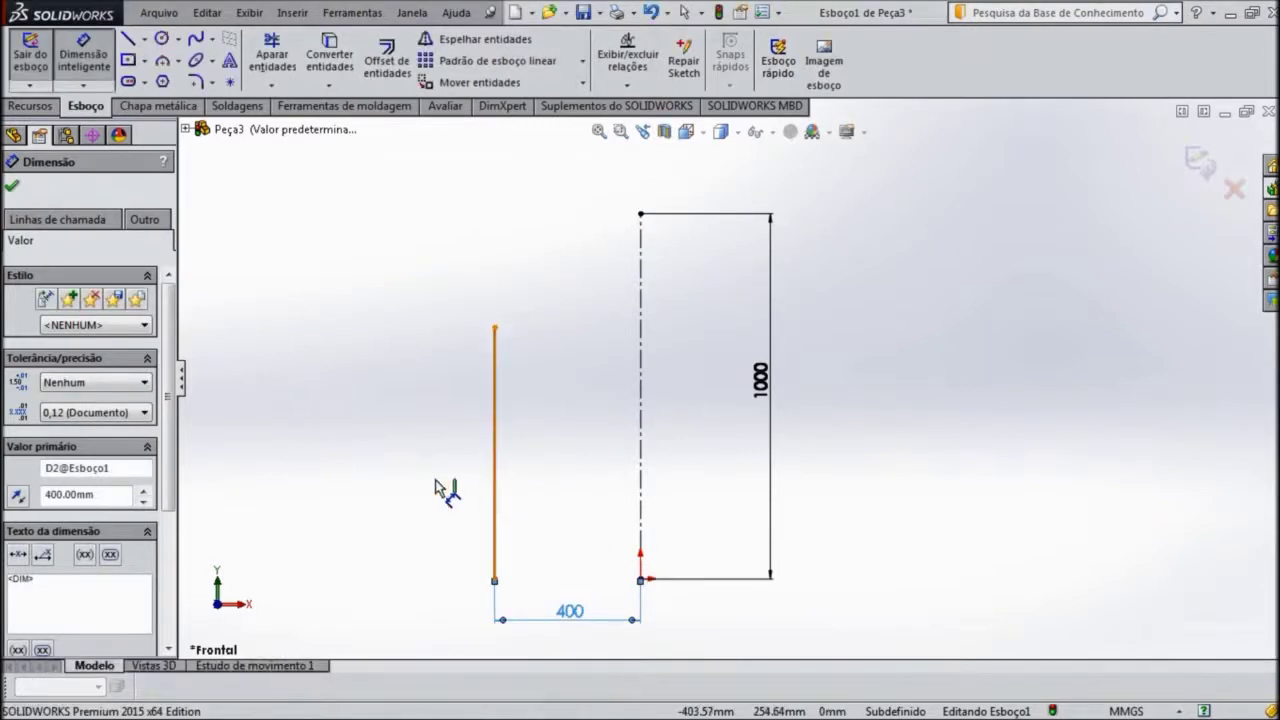
Step: Dimension the left line's length to 500 mm and exit the sketch
{"action": "left_click", "coordinate": [494, 488]}
{"action": "left_click", "coordinate": [565, 410]}
{"action": "left_click", "coordinate": [648, 394]}
{"action": "key", "text": "Escape"}
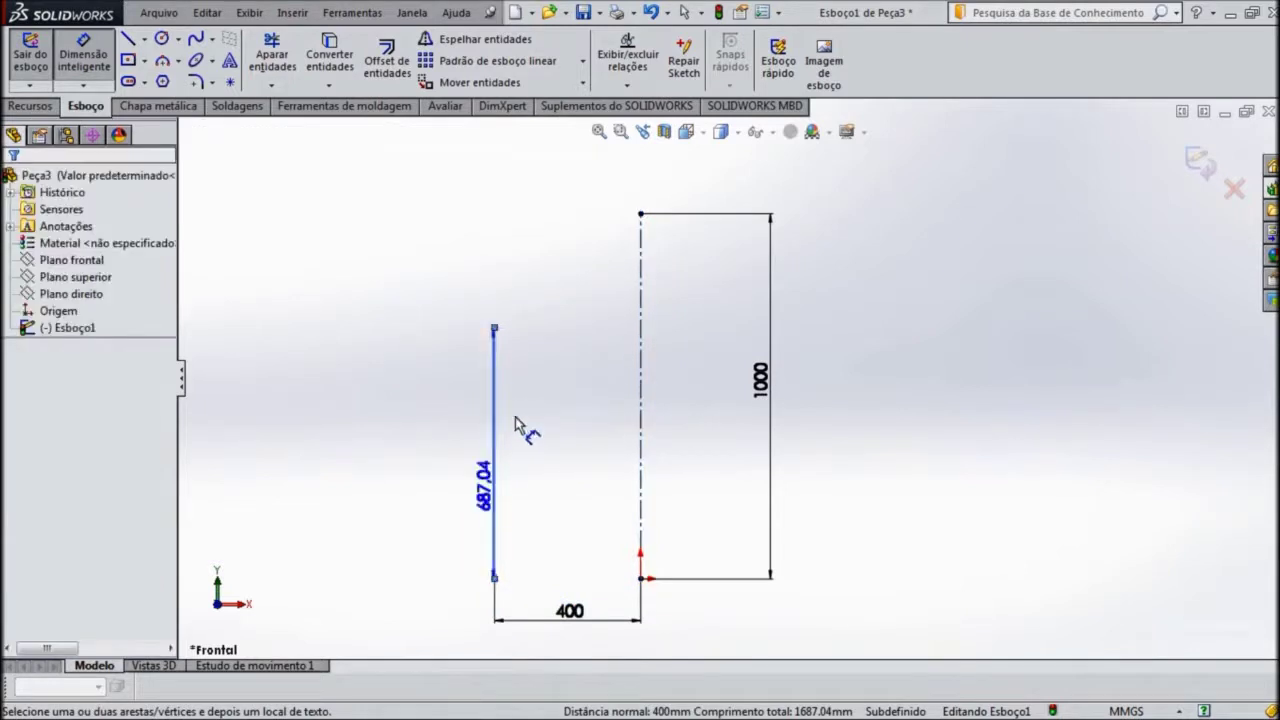
{"action": "left_click", "coordinate": [434, 456]}
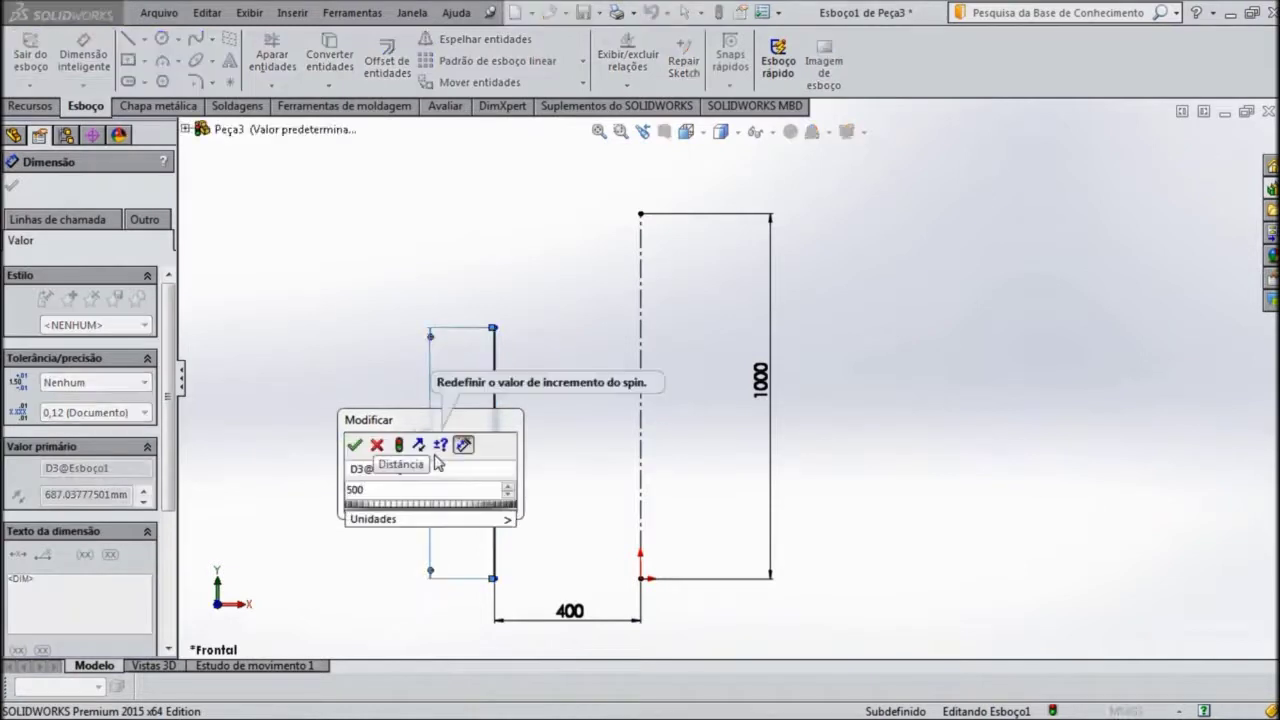
{"action": "key", "text": "Return"}
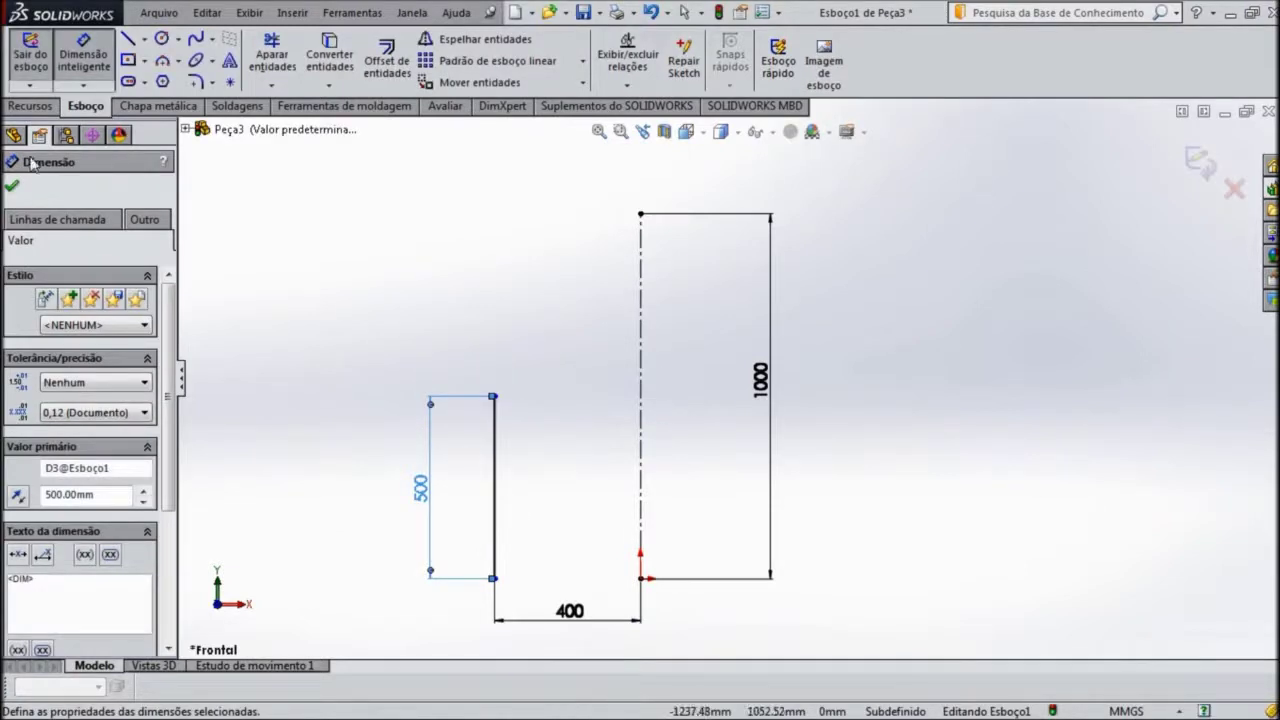
{"action": "left_click", "coordinate": [13, 188]}
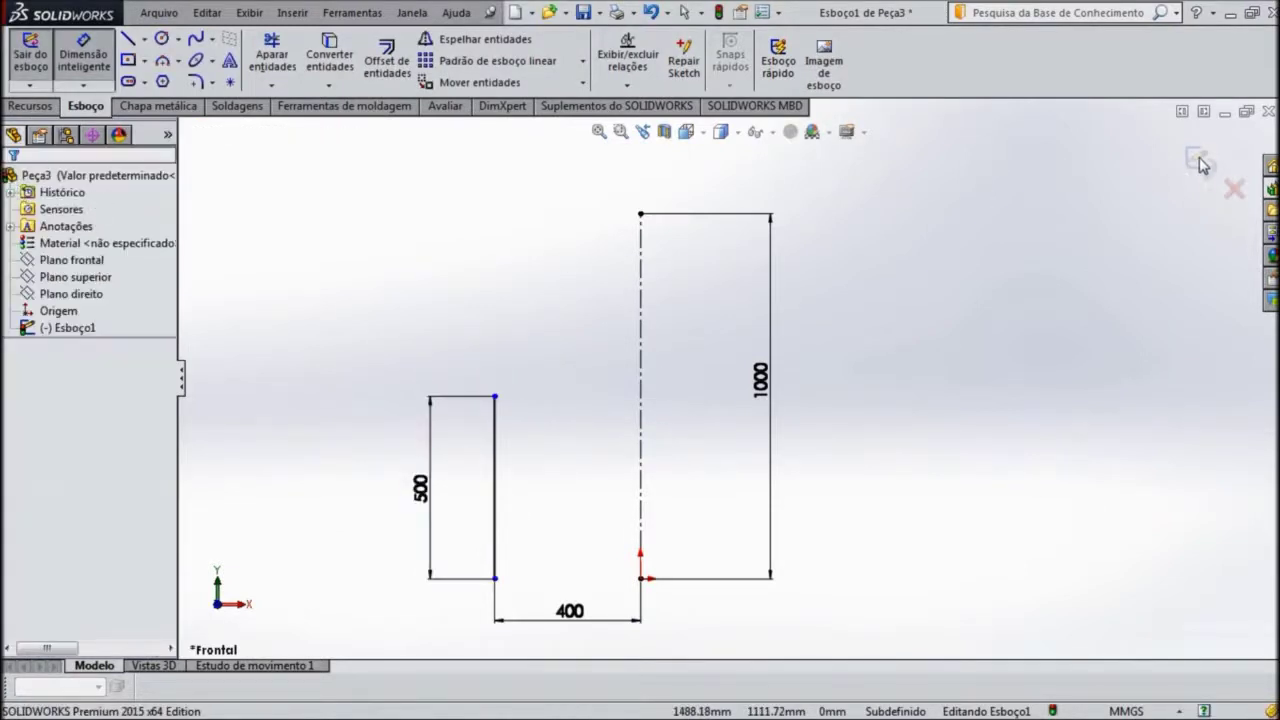
{"action": "left_click", "coordinate": [1200, 162]}
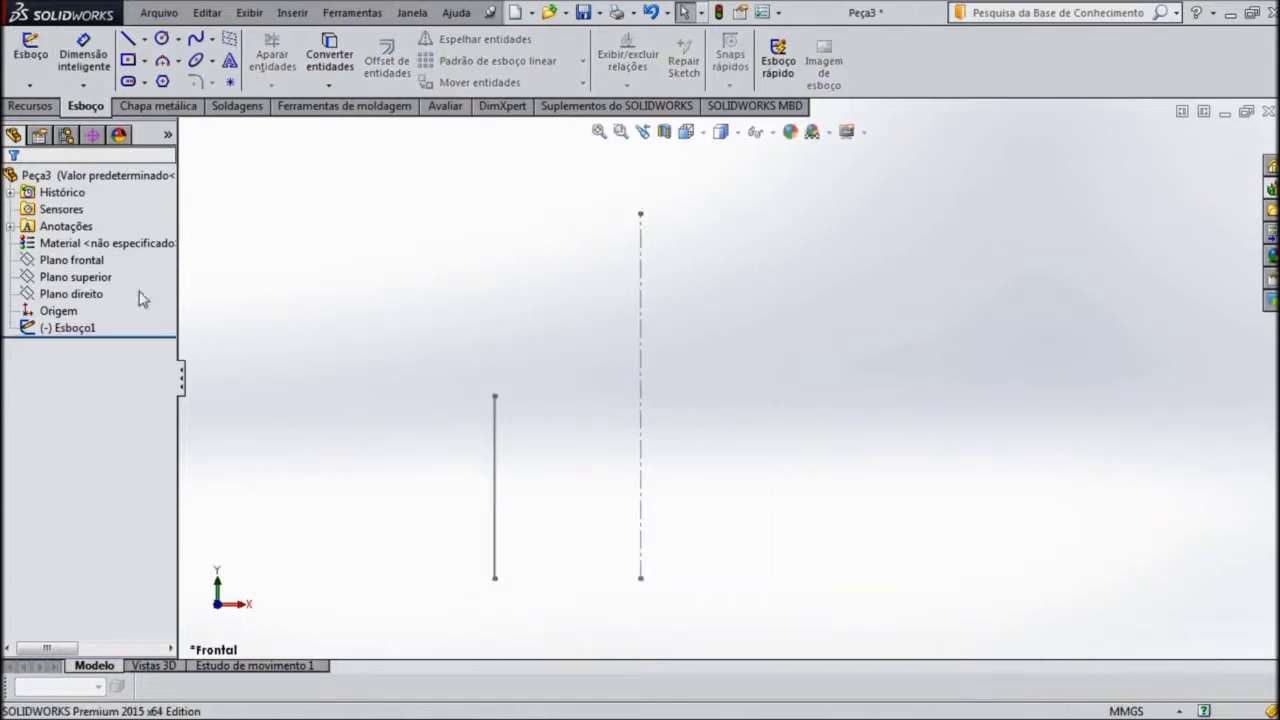
Step: On the Front Plane, draw a vertical line rising from the first line's top
{"action": "left_click", "coordinate": [85, 261]}
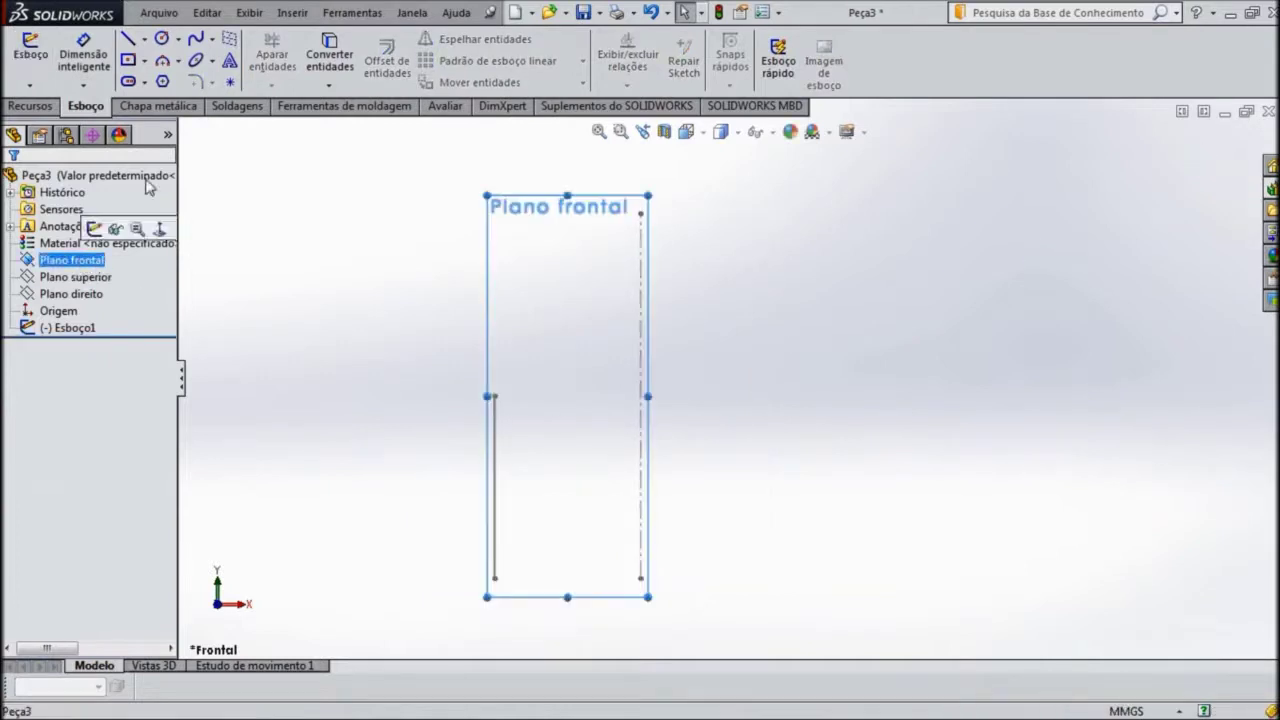
{"action": "left_click", "coordinate": [130, 40]}
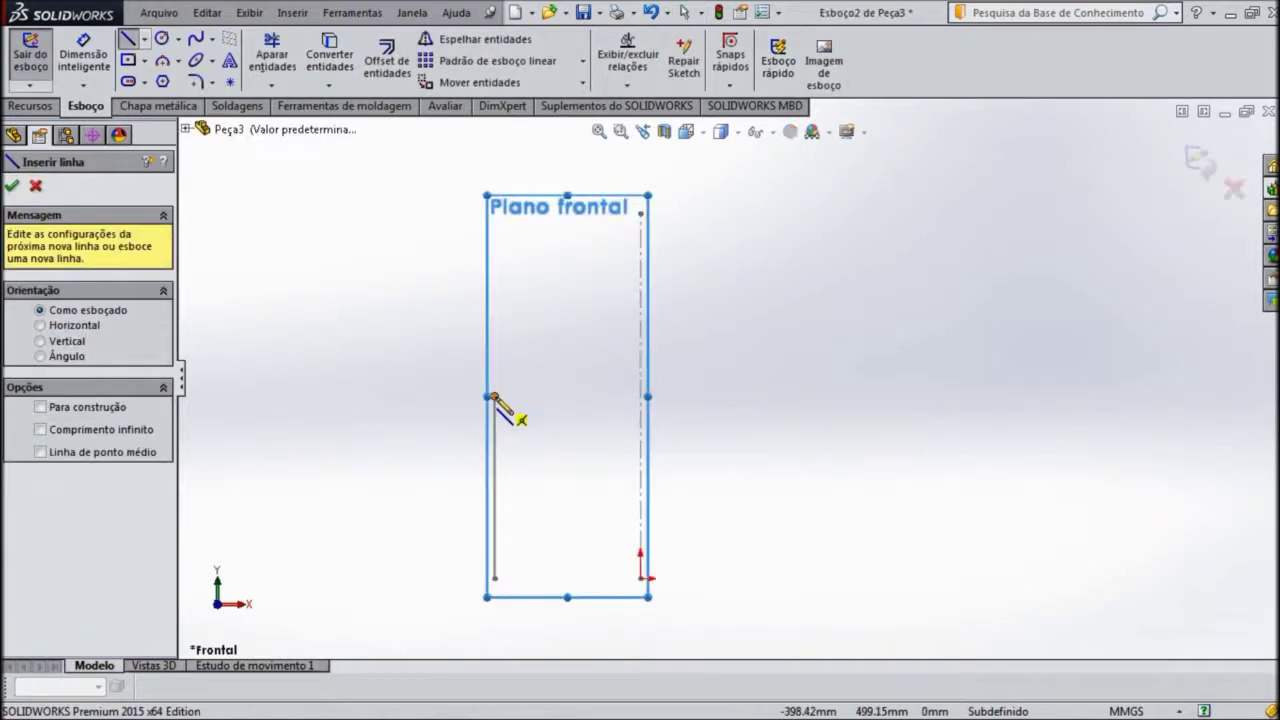
{"action": "left_click", "coordinate": [494, 397]}
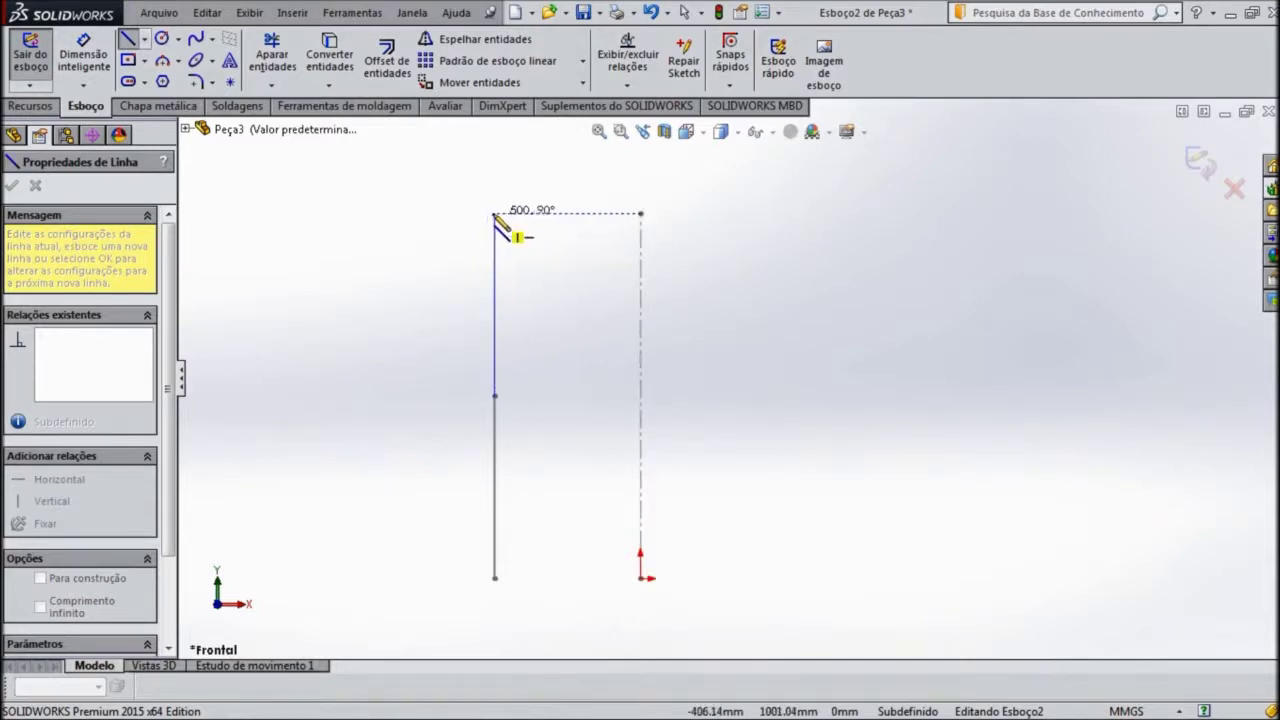
{"action": "left_click", "coordinate": [495, 213]}
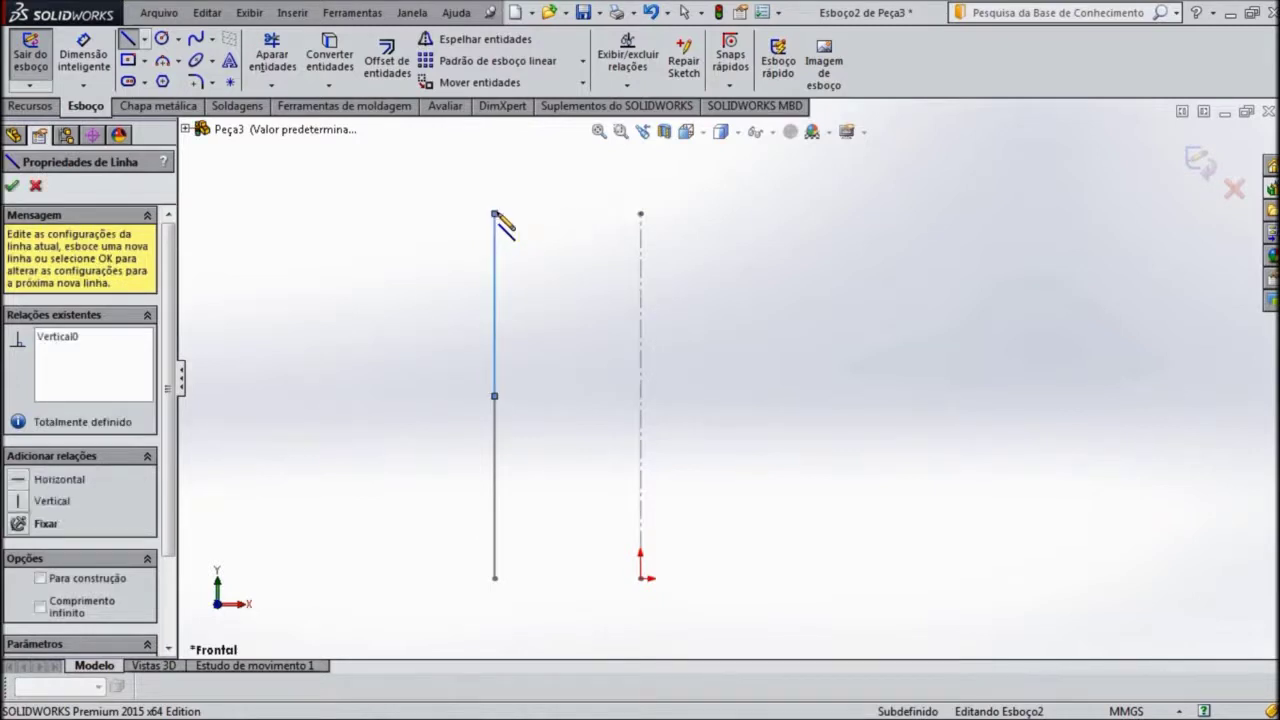
{"action": "right_click", "coordinate": [495, 213]}
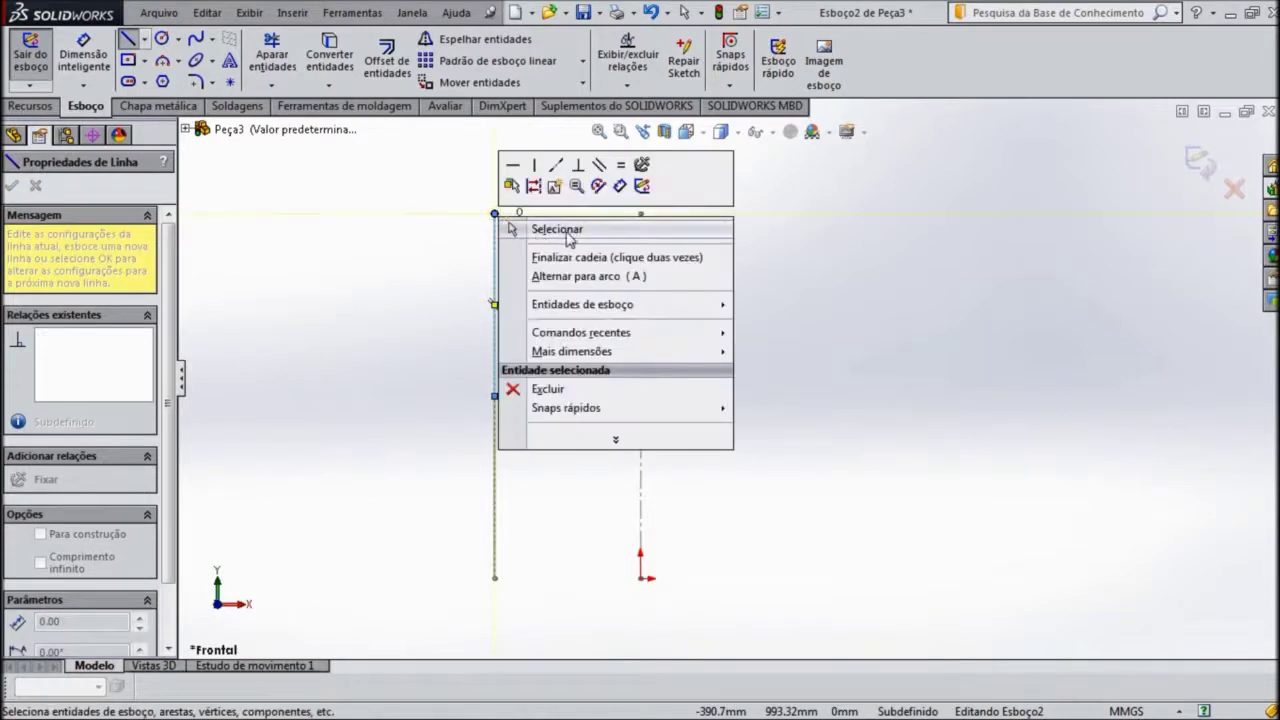
{"action": "left_click", "coordinate": [520, 229]}
Step: Dimension the new line to 500 mm and exit the second sketch
{"action": "left_click", "coordinate": [88, 62]}
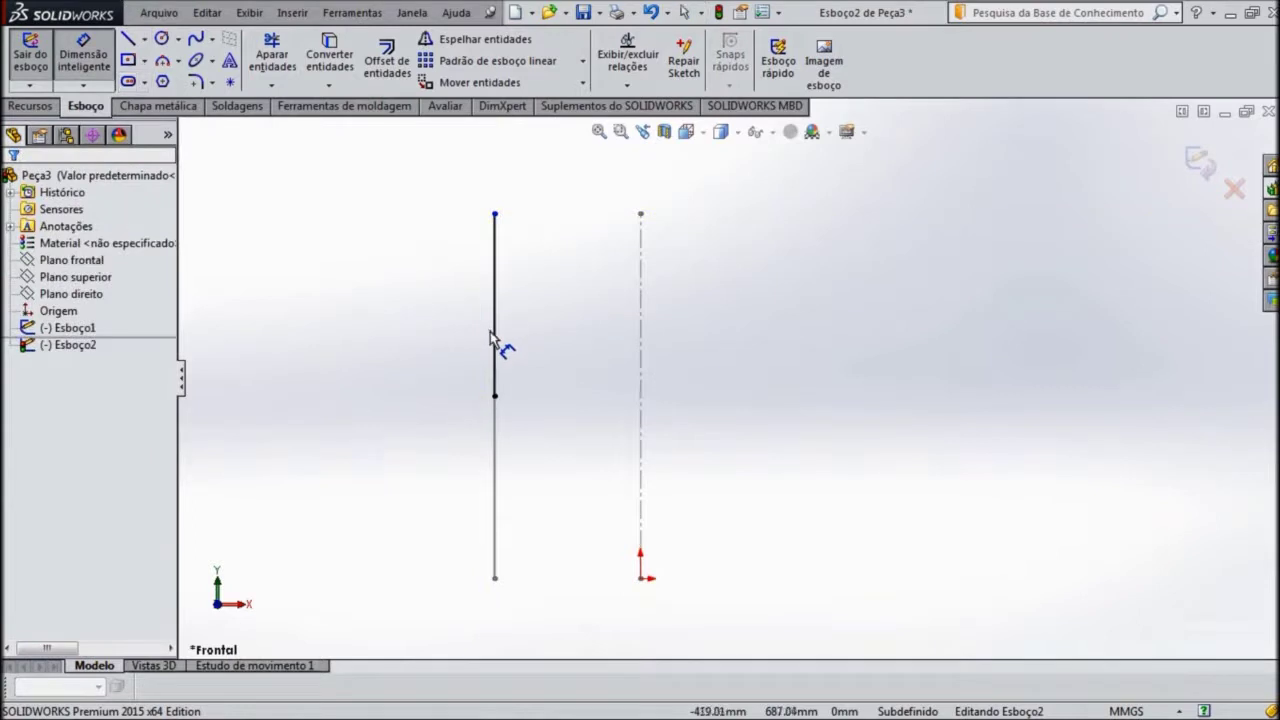
{"action": "left_click", "coordinate": [418, 305]}
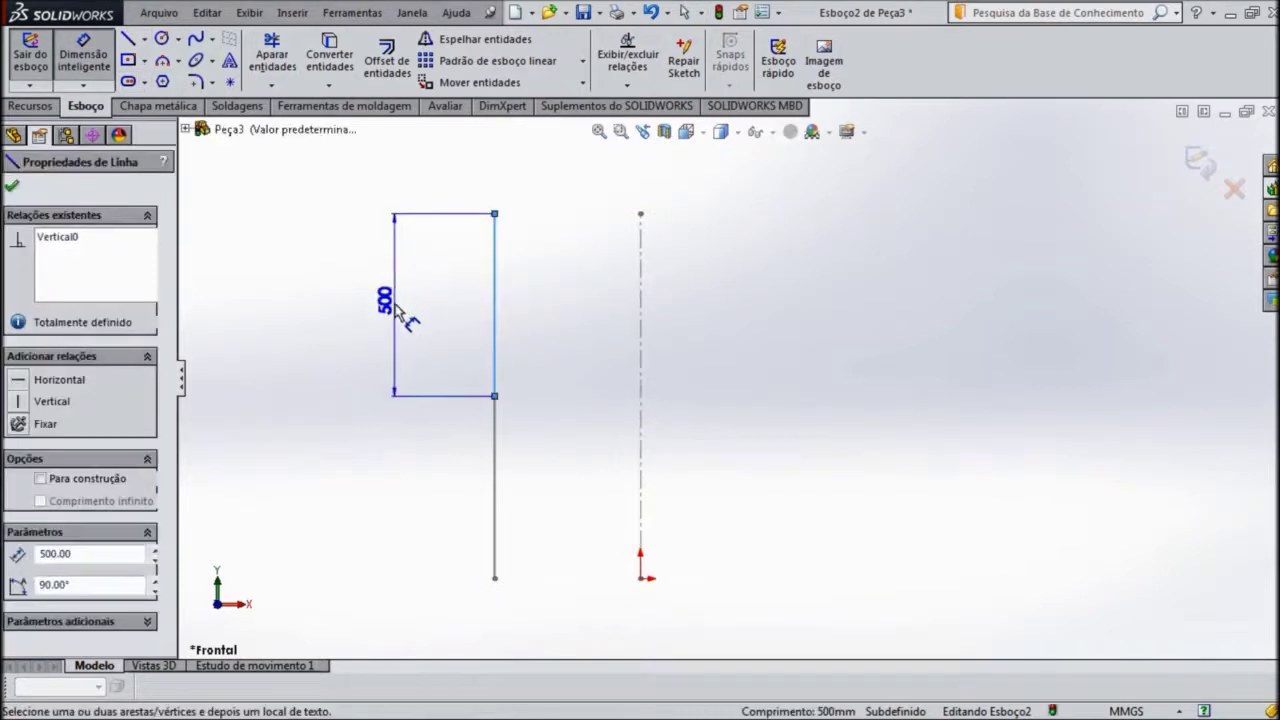
{"action": "left_click", "coordinate": [400, 300]}
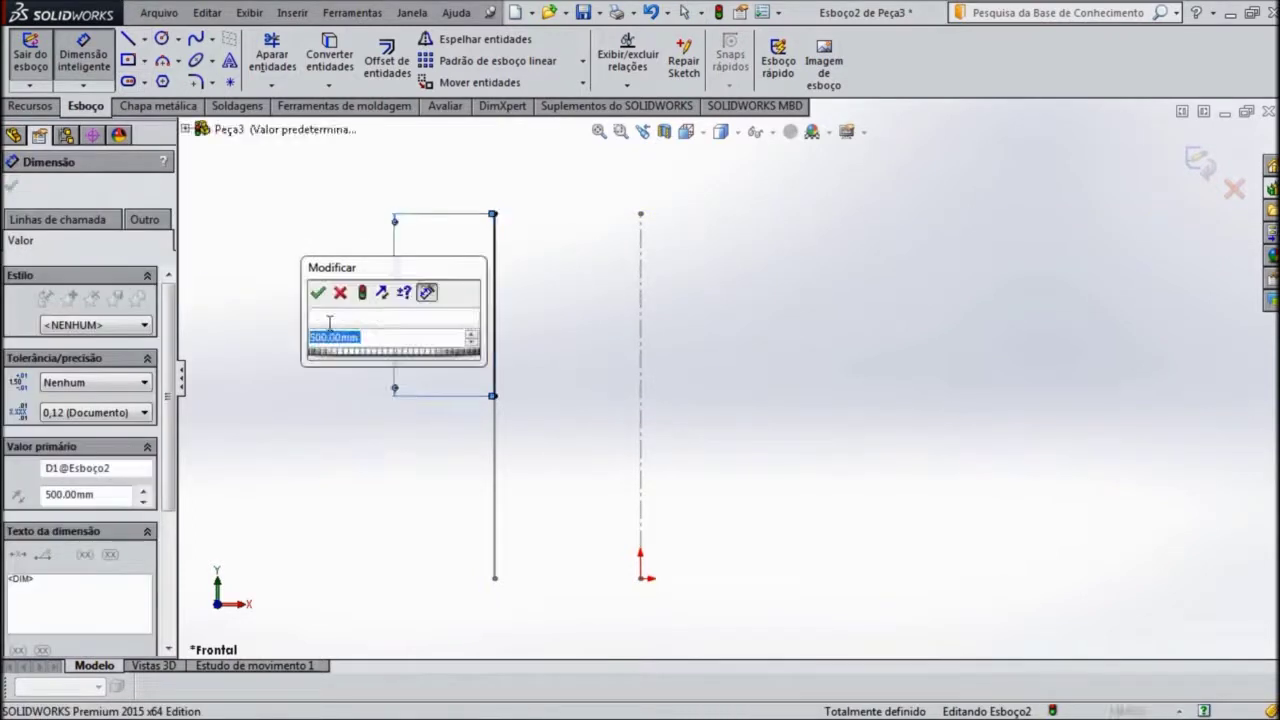
{"action": "left_click", "coordinate": [318, 293]}
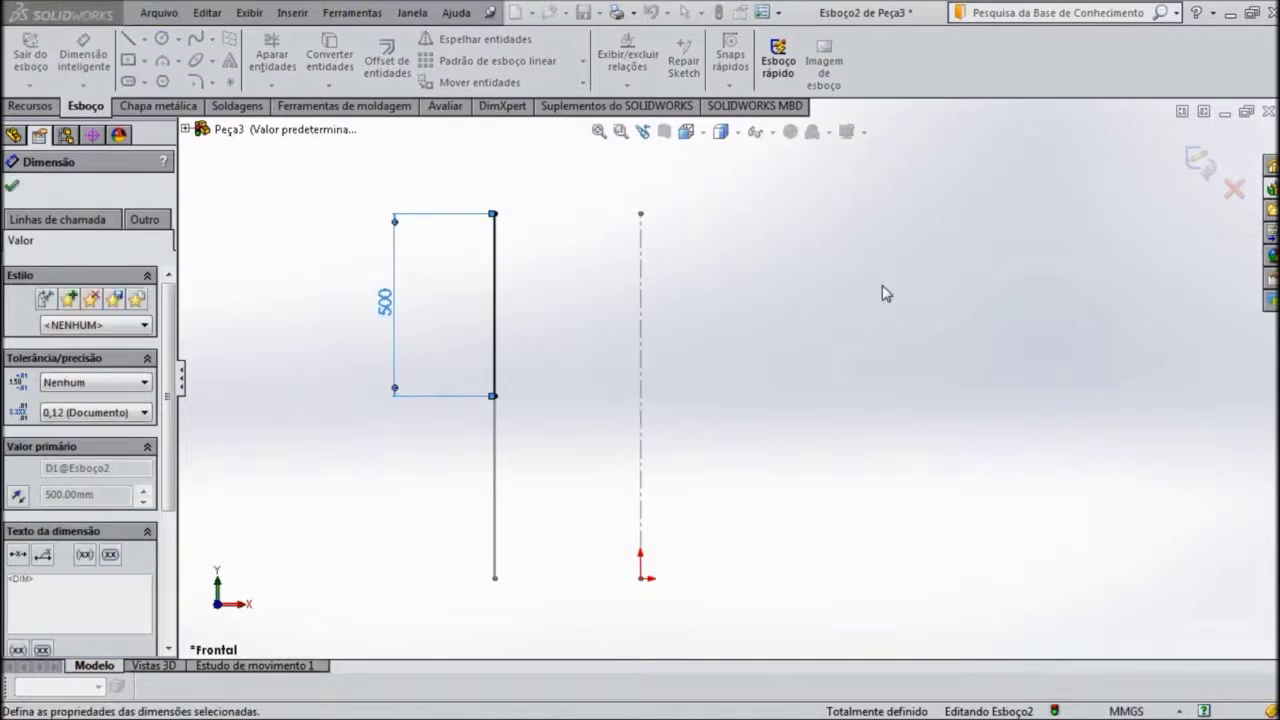
{"action": "left_click", "coordinate": [1199, 160]}
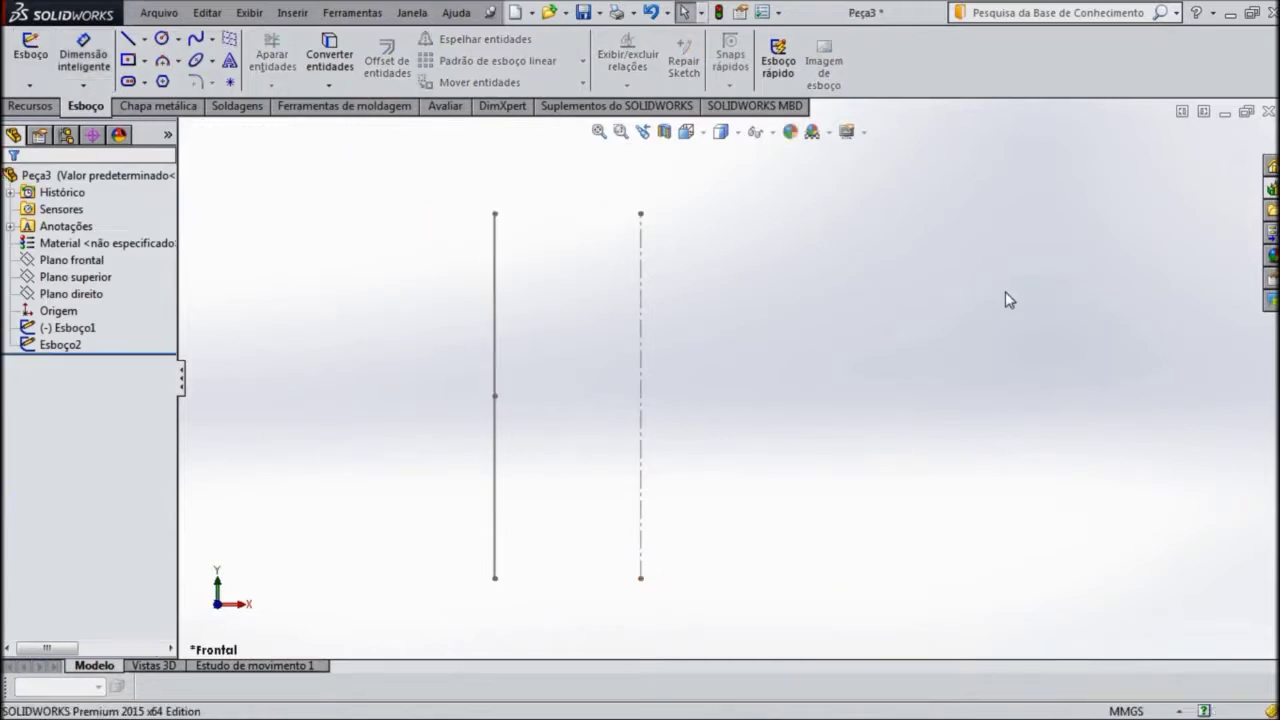
Step: In isometric view, revolve Esboço1 360° as a 10 mm thin shell, accepting automatic sketch closure
{"action": "left_click", "coordinate": [688, 132]}
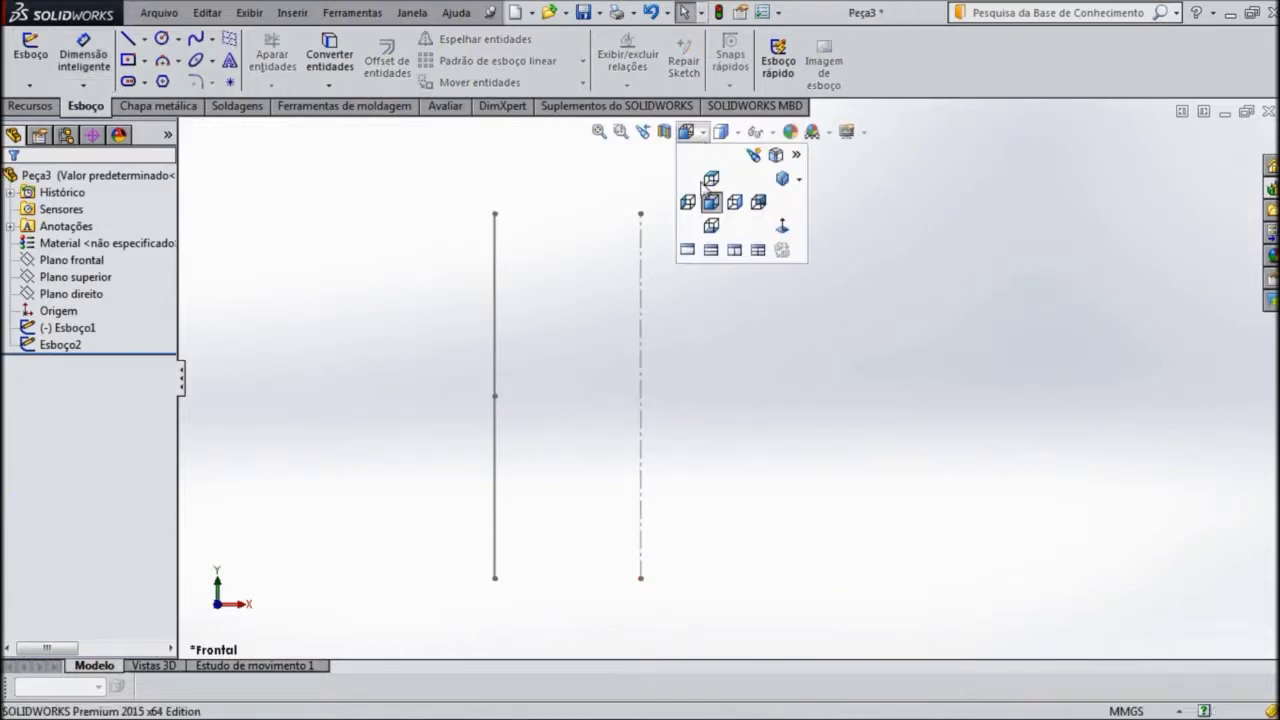
{"action": "left_click", "coordinate": [757, 203]}
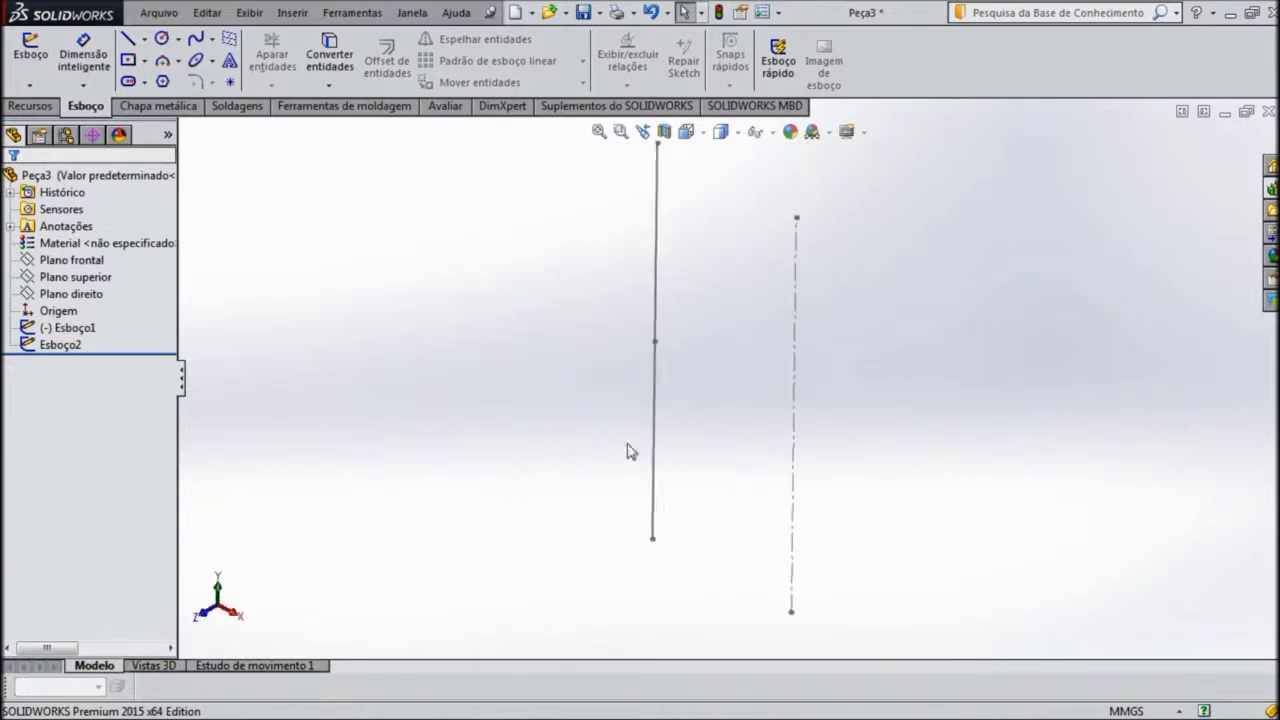
{"action": "scroll", "coordinate": [763, 397], "scroll_direction": "down", "scroll_amount": 1}
{"action": "scroll", "coordinate": [852, 348], "scroll_direction": "down", "scroll_amount": 1}
{"action": "scroll", "coordinate": [854, 354], "scroll_direction": "up", "scroll_amount": 1}
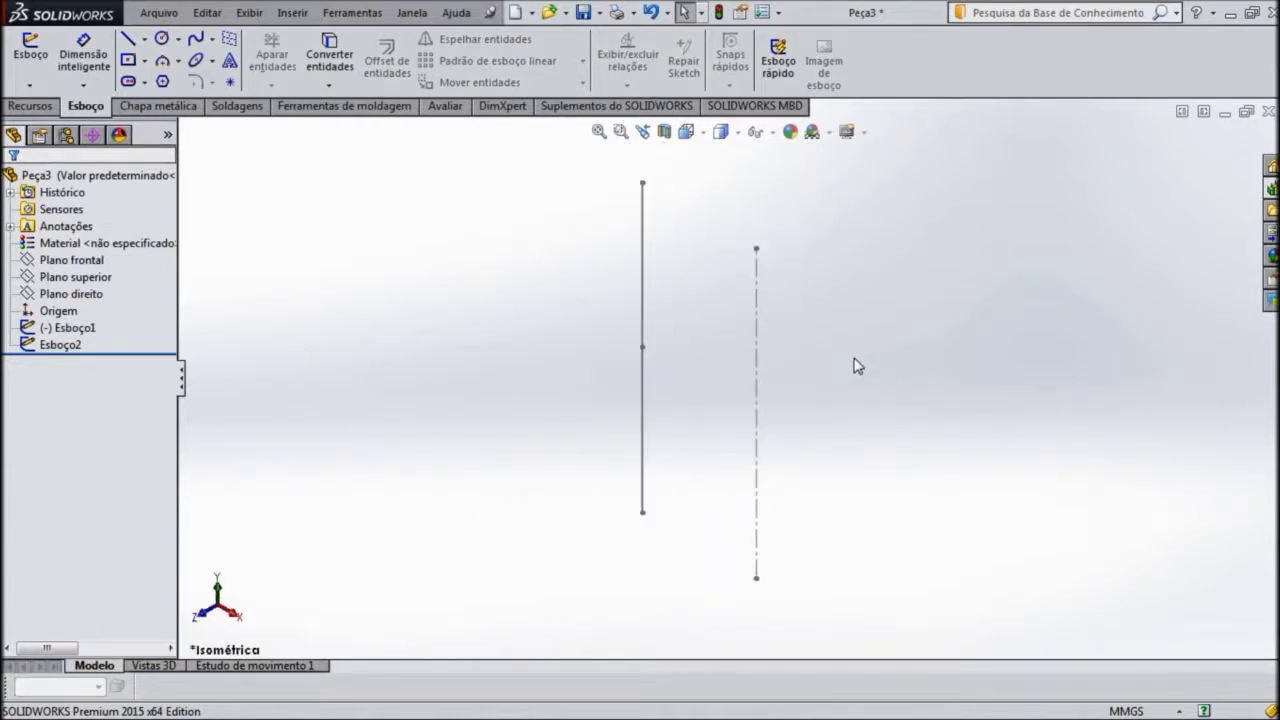
{"action": "left_click", "coordinate": [31, 106]}
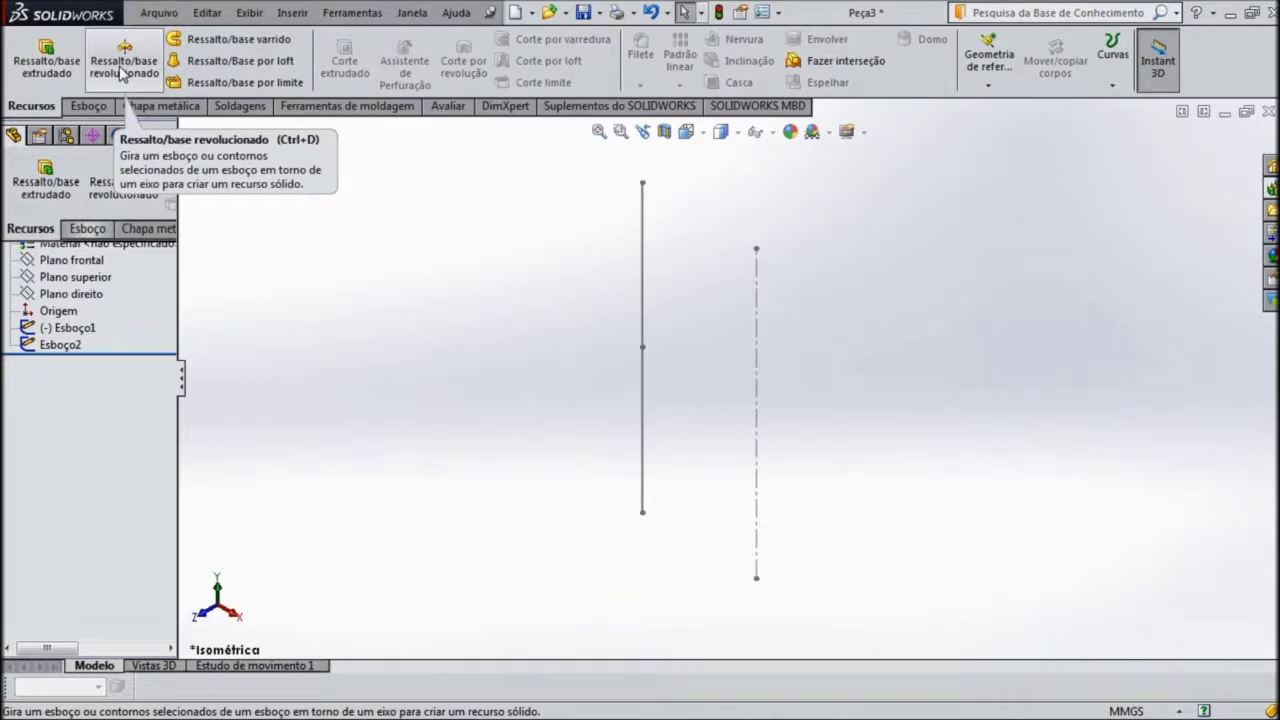
{"action": "left_click", "coordinate": [120, 75]}
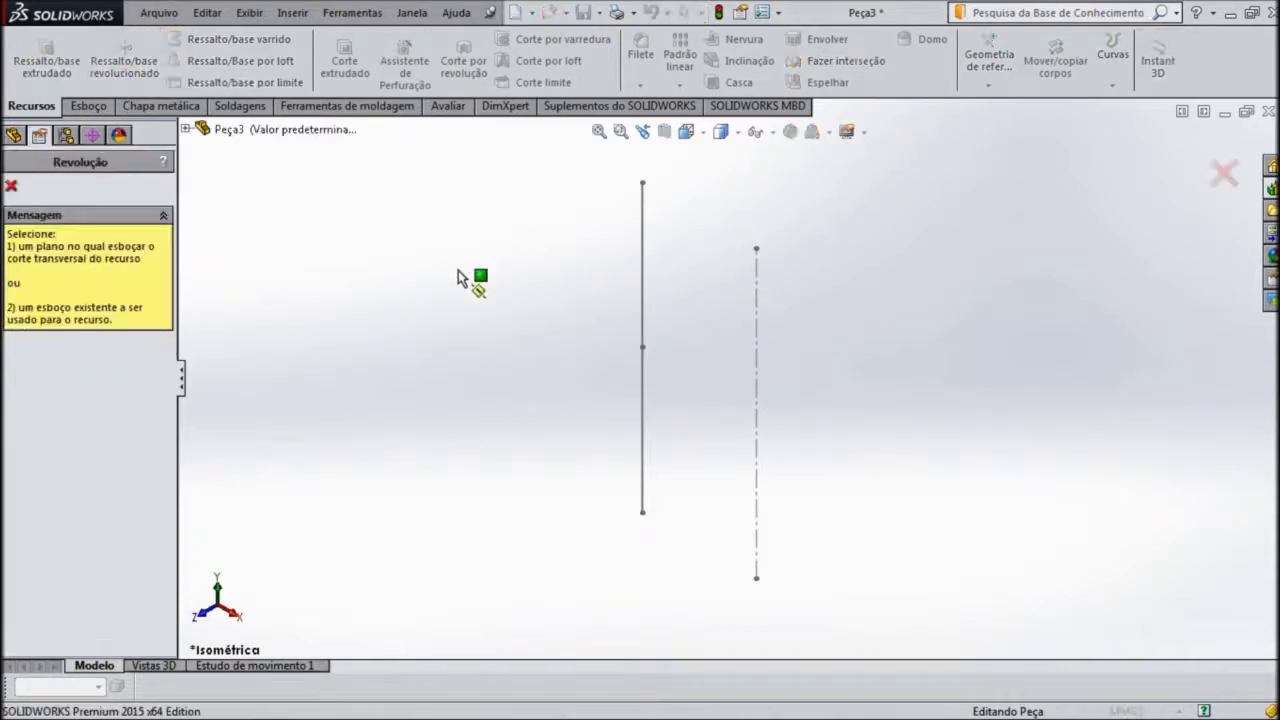
{"action": "left_click", "coordinate": [642, 390]}
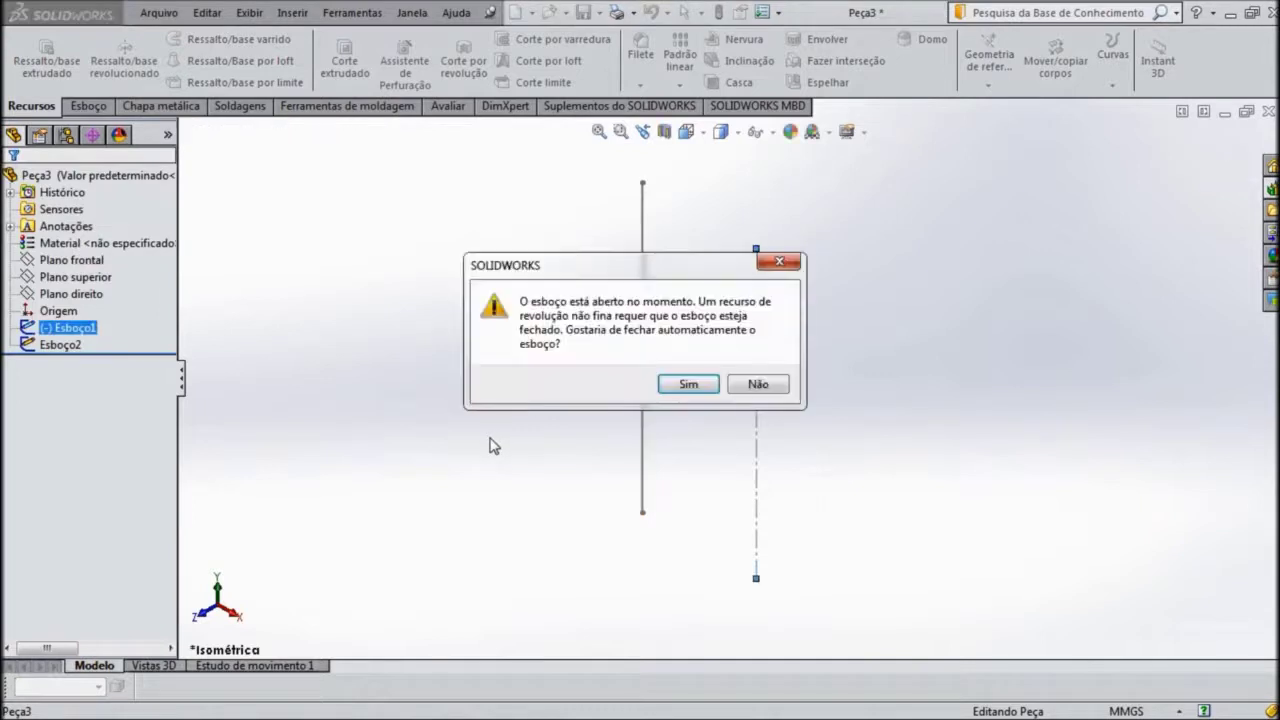
{"action": "left_click", "coordinate": [687, 385]}
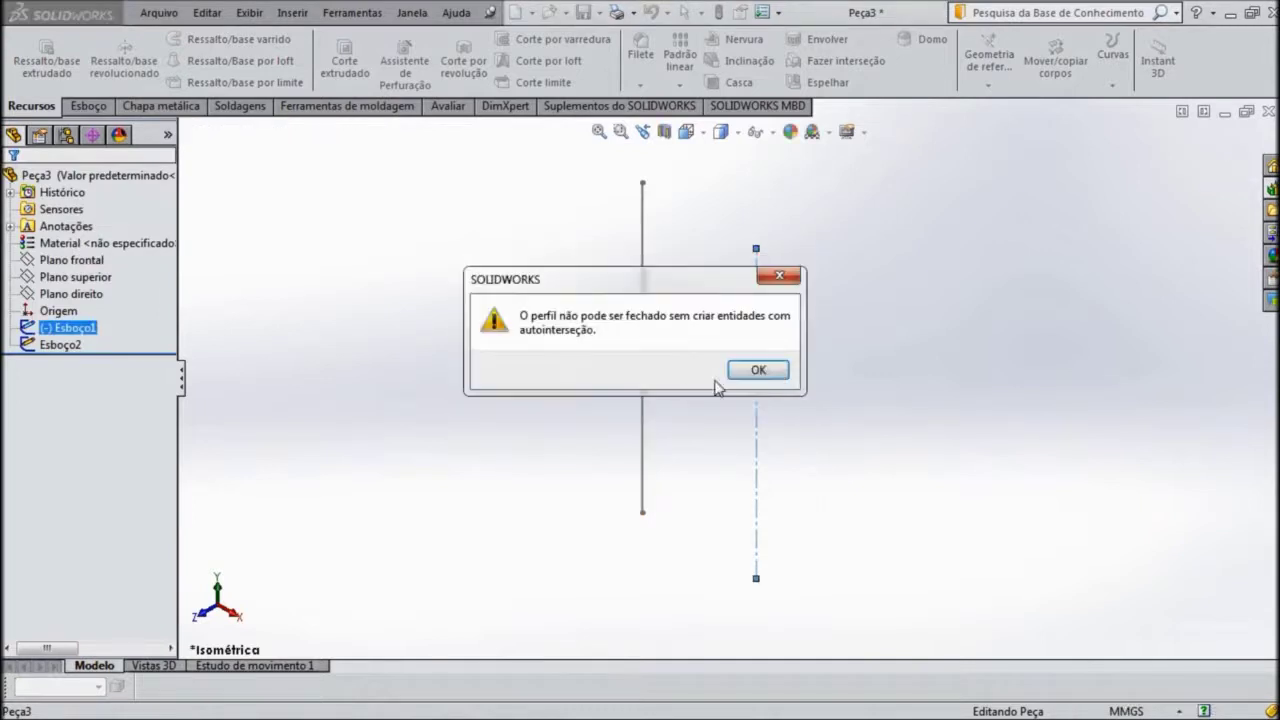
{"action": "left_click", "coordinate": [745, 372]}
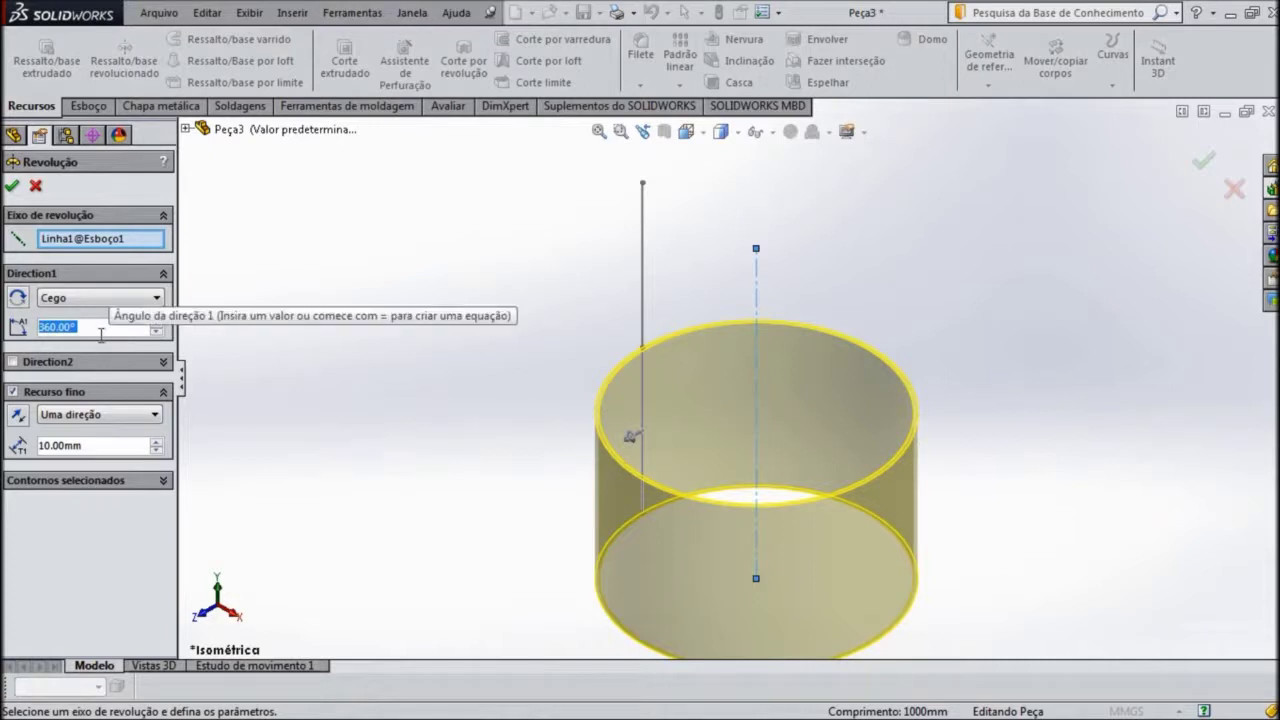
Step: Set the thin revolve to 3.175 mm thickness and a 90° angle, and confirm it
{"action": "left_click", "coordinate": [97, 446]}
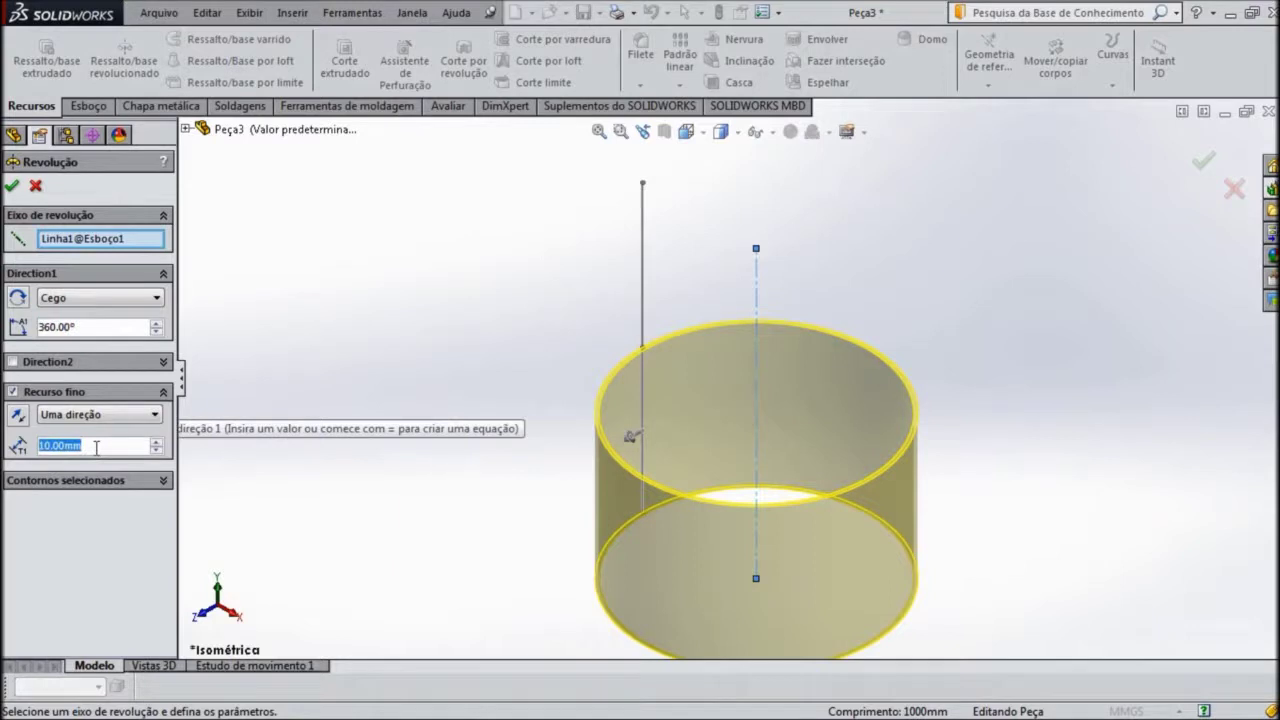
{"action": "type", "text": "3."}
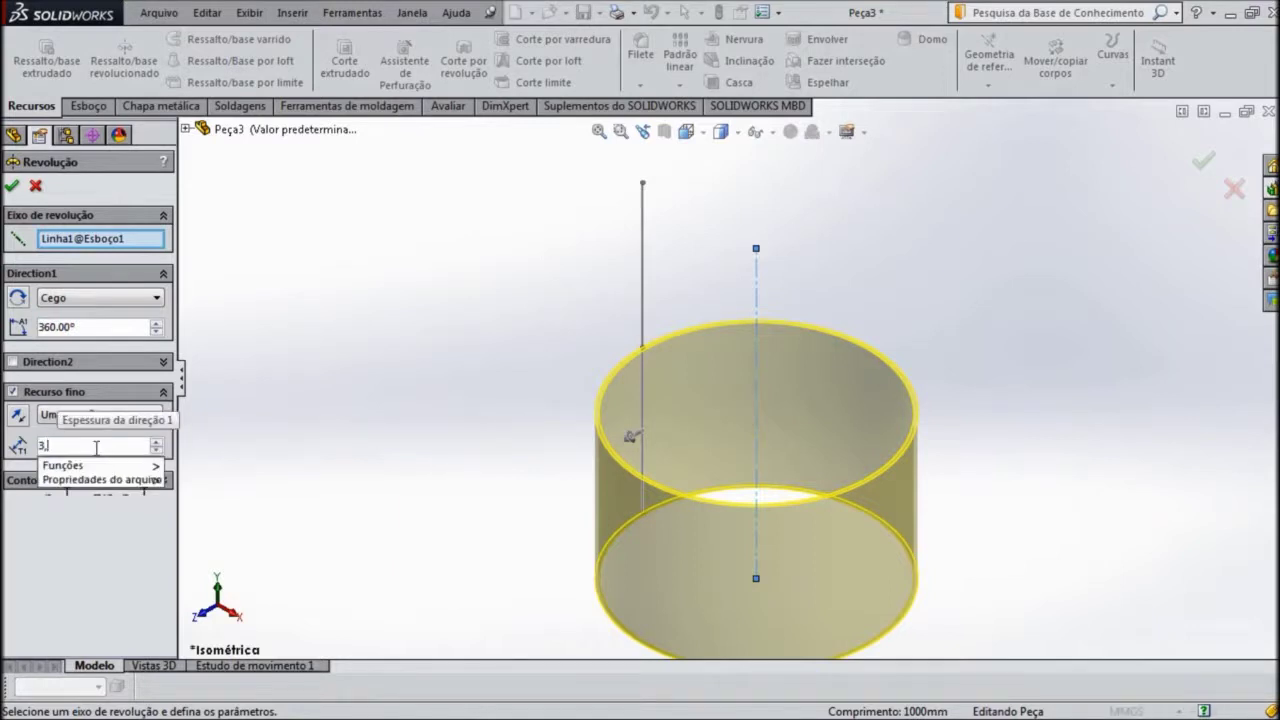
{"action": "type", "text": "175"}
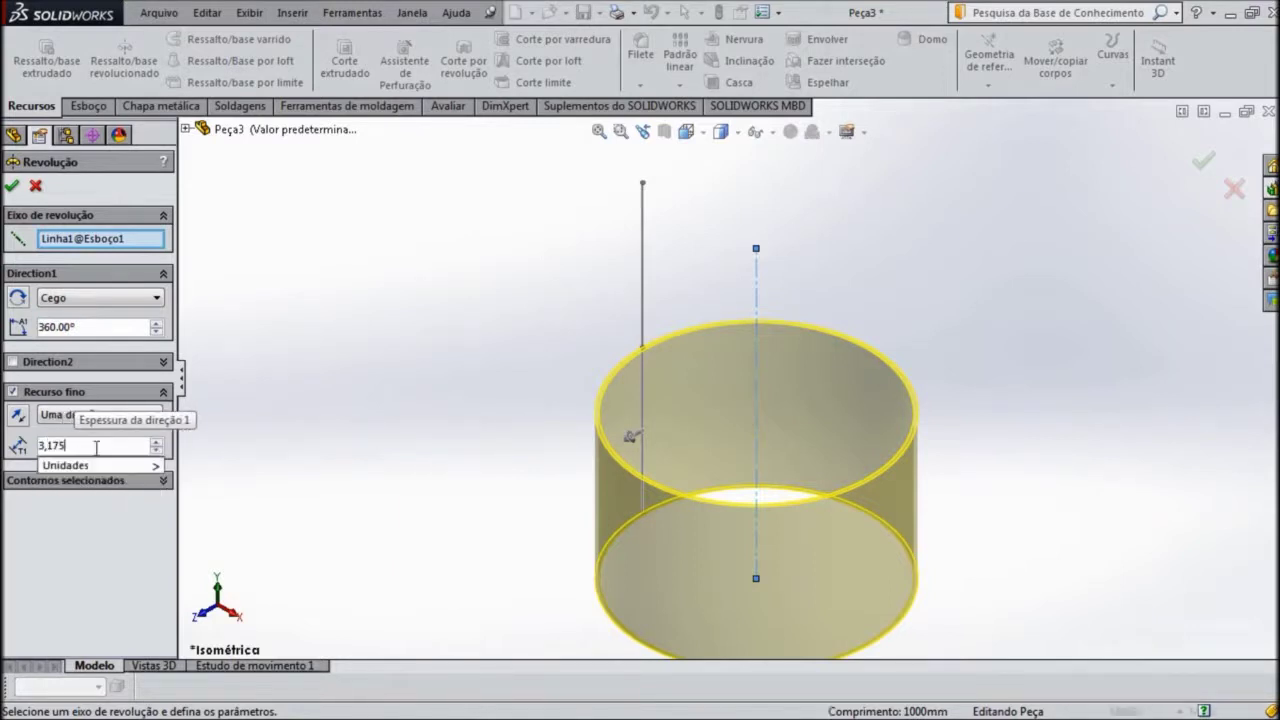
{"action": "left_click", "coordinate": [106, 466]}
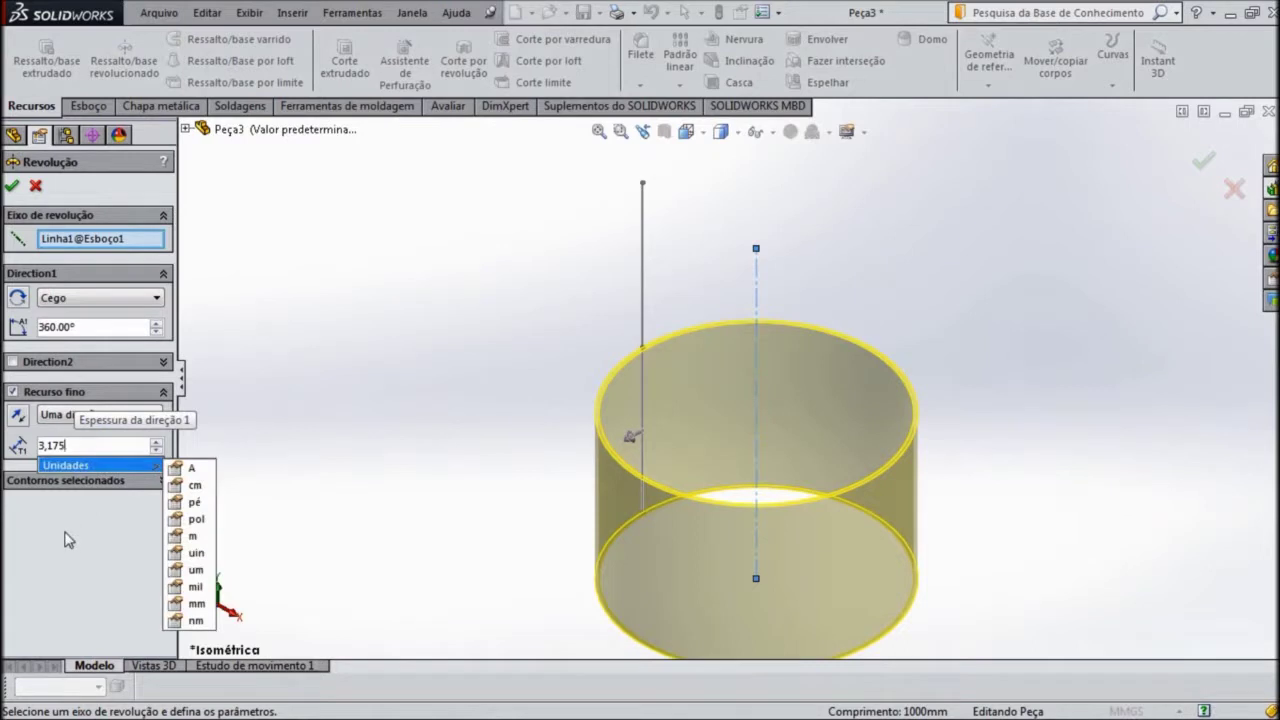
{"action": "left_click", "coordinate": [67, 540]}
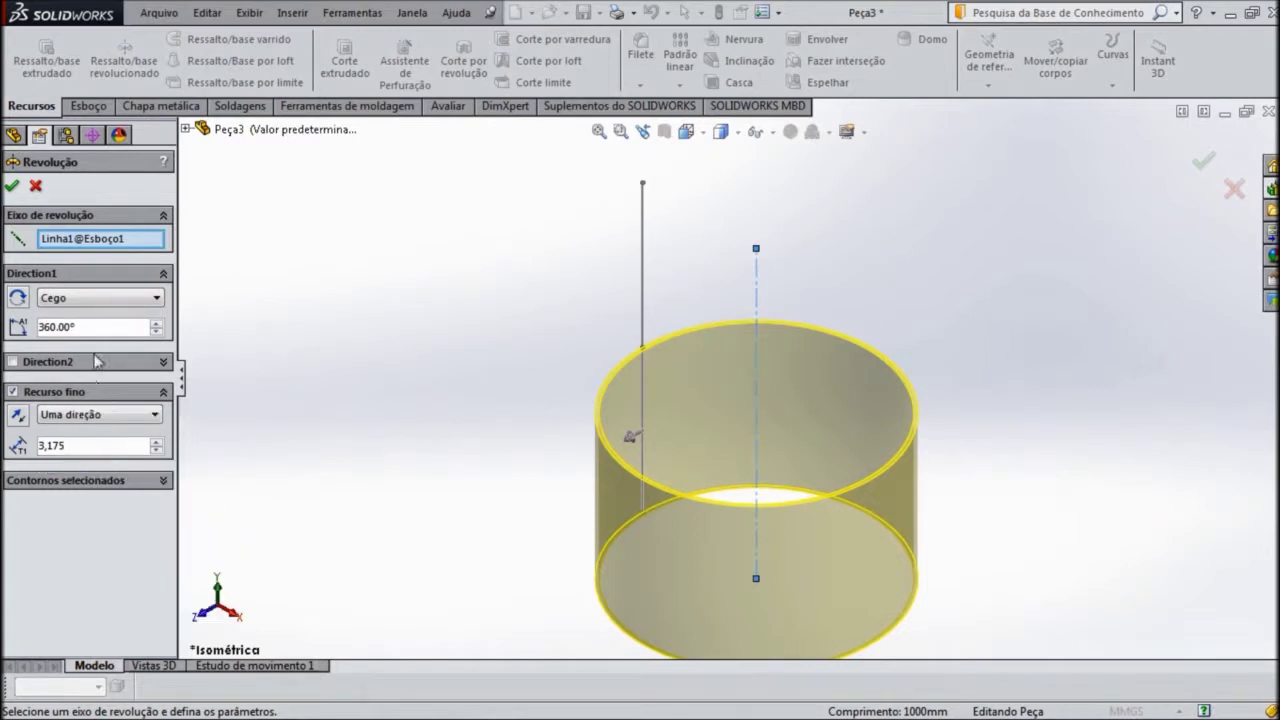
{"action": "left_click", "coordinate": [91, 326]}
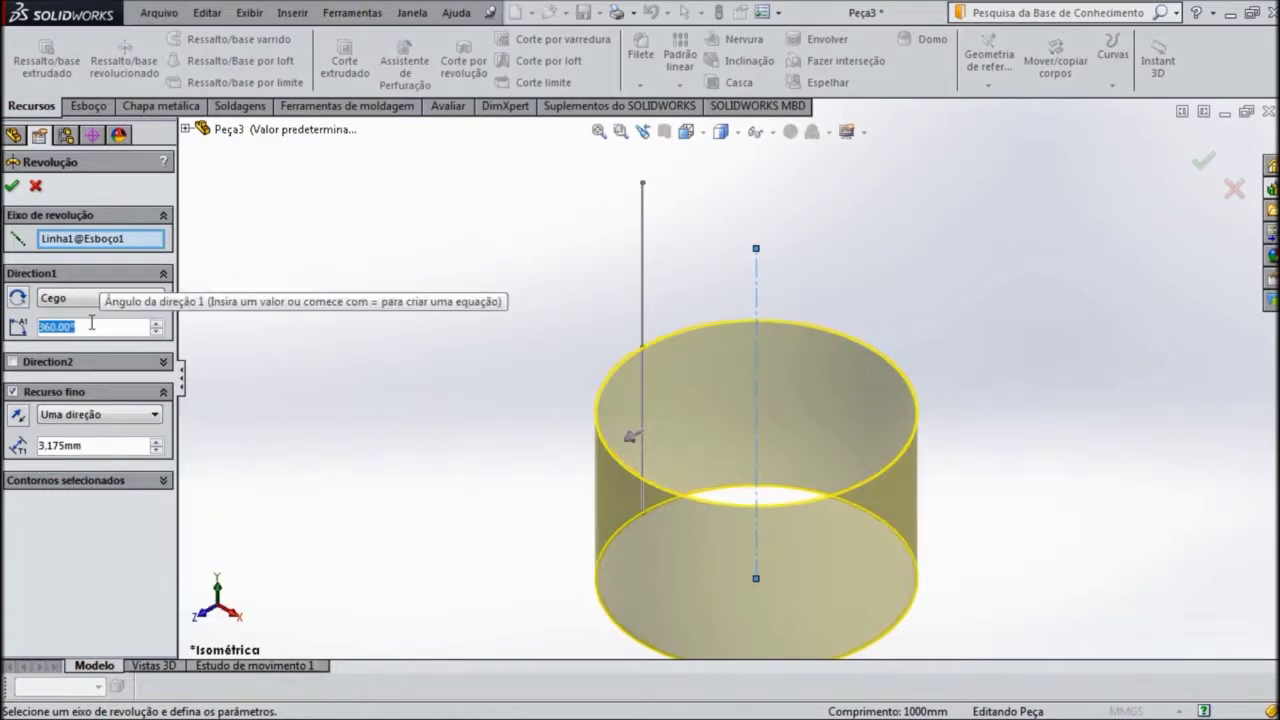
{"action": "type", "text": "90"}
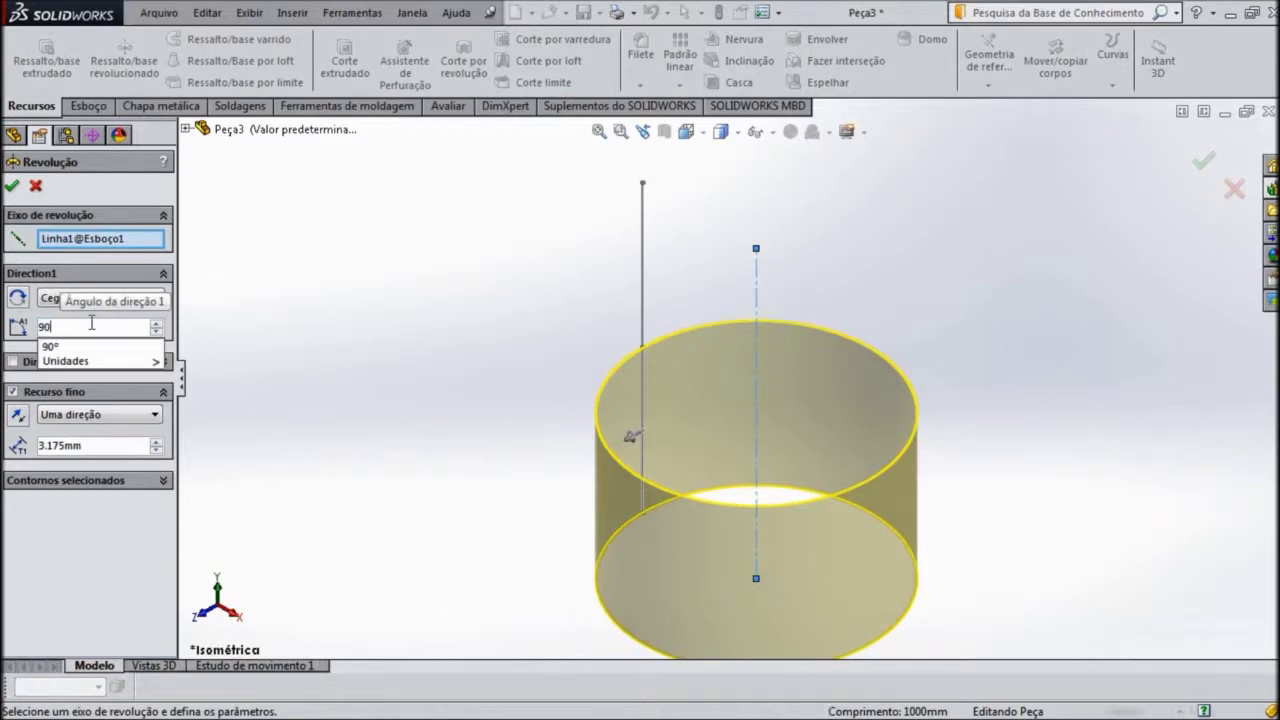
{"action": "key", "text": "Return"}
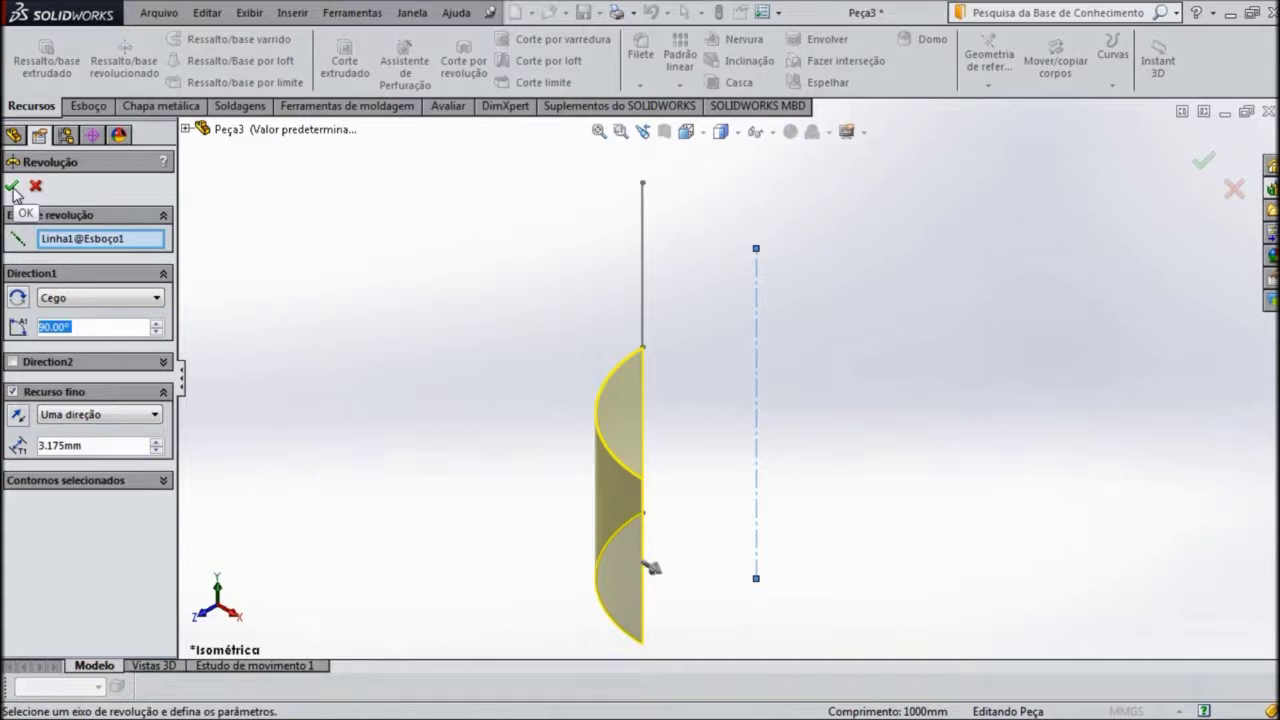
{"action": "left_click", "coordinate": [13, 188]}
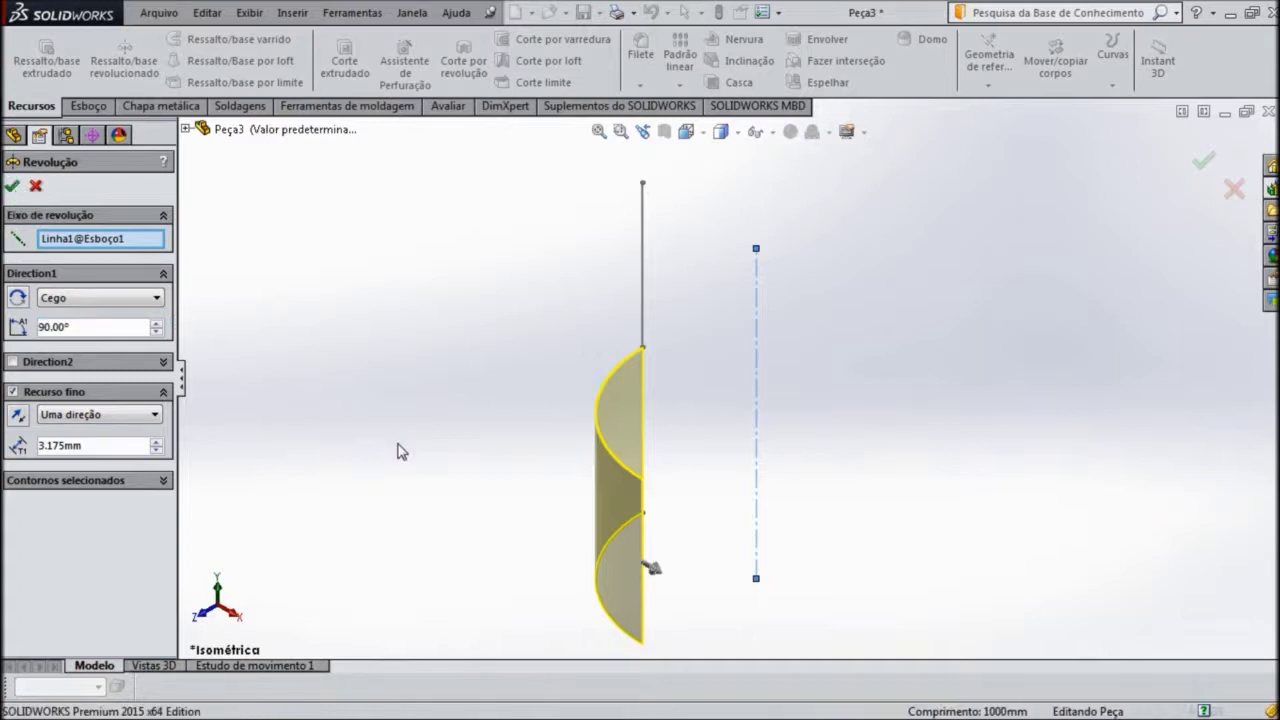
{"action": "mouse_move", "coordinate": [427, 505]}
{"action": "middle_mouse_down"}
{"action": "mouse_move", "coordinate": [552, 337]}
{"action": "mouse_move", "coordinate": [500, 486]}
{"action": "mouse_move", "coordinate": [490, 615]}
{"action": "mouse_move", "coordinate": [537, 594]}
{"action": "mouse_move", "coordinate": [517, 580]}
{"action": "mouse_move", "coordinate": [851, 506]}
{"action": "middle_mouse_up"}
Step: Apply Insert Bends to the curved panel, with its straight right edge as the fixed edge
{"action": "scroll", "coordinate": [491, 314], "scroll_direction": "down", "scroll_amount": 2}
{"action": "scroll", "coordinate": [500, 320], "scroll_direction": "down", "scroll_amount": 2}
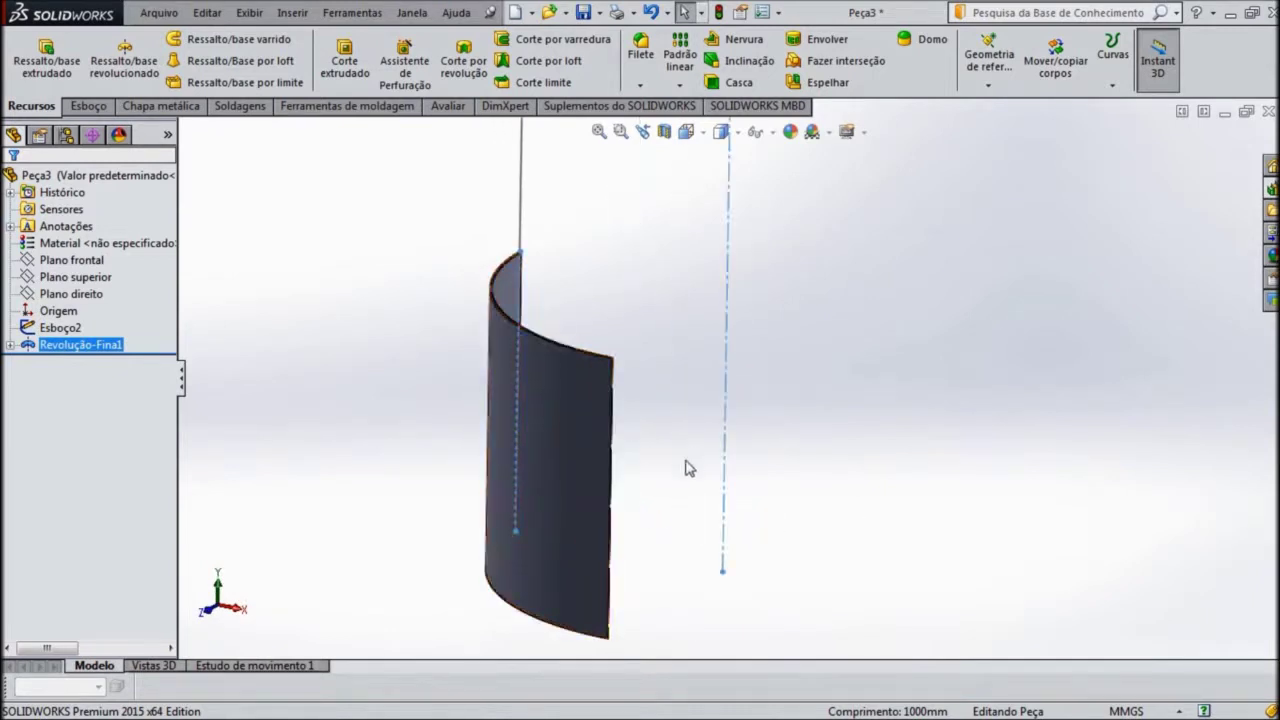
{"action": "scroll", "coordinate": [614, 560], "scroll_direction": "up", "scroll_amount": 1}
{"action": "scroll", "coordinate": [663, 503], "scroll_direction": "down", "scroll_amount": 1}
{"action": "scroll", "coordinate": [670, 425], "scroll_direction": "down", "scroll_amount": 1}
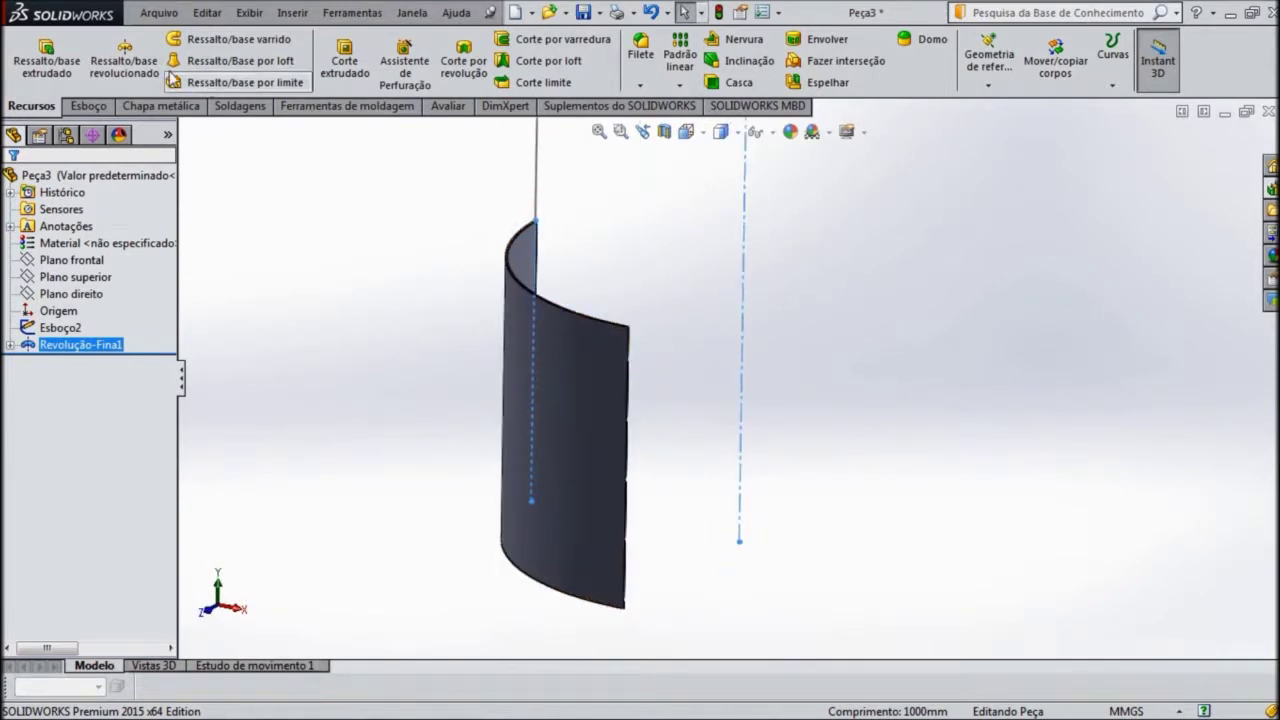
{"action": "left_click", "coordinate": [160, 105]}
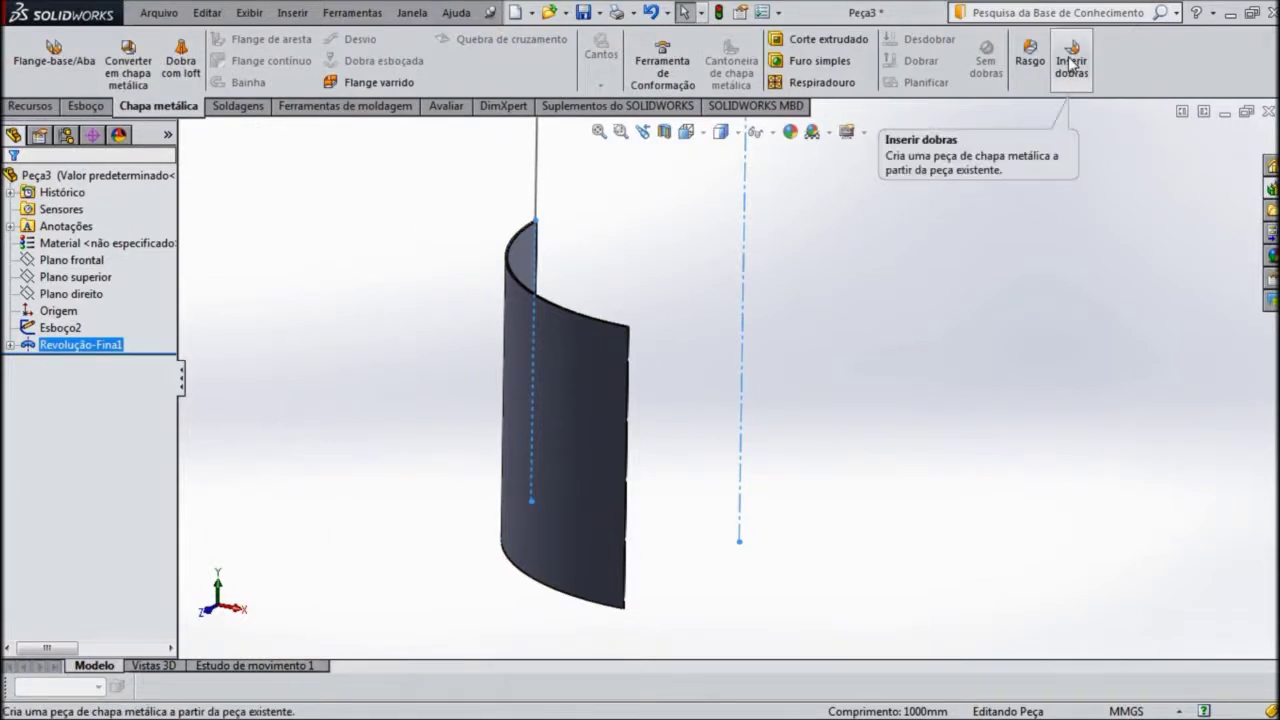
{"action": "left_click", "coordinate": [1071, 63]}
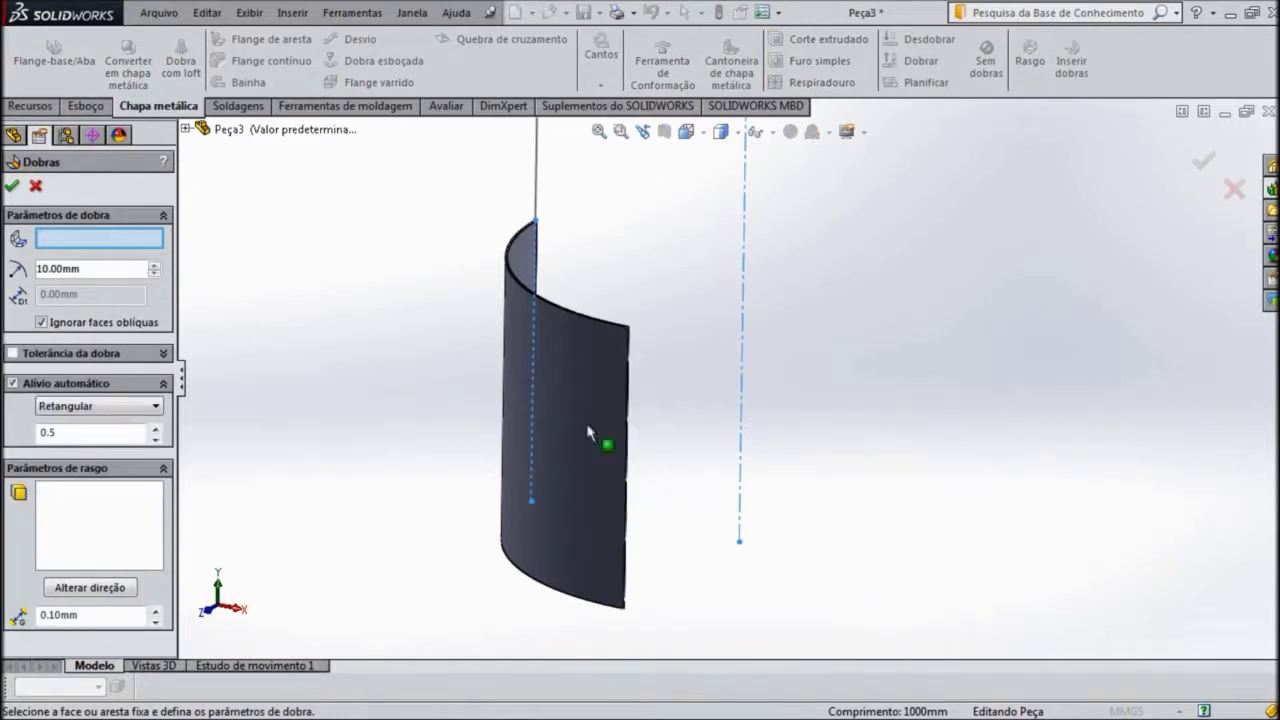
{"action": "left_click", "coordinate": [626, 466]}
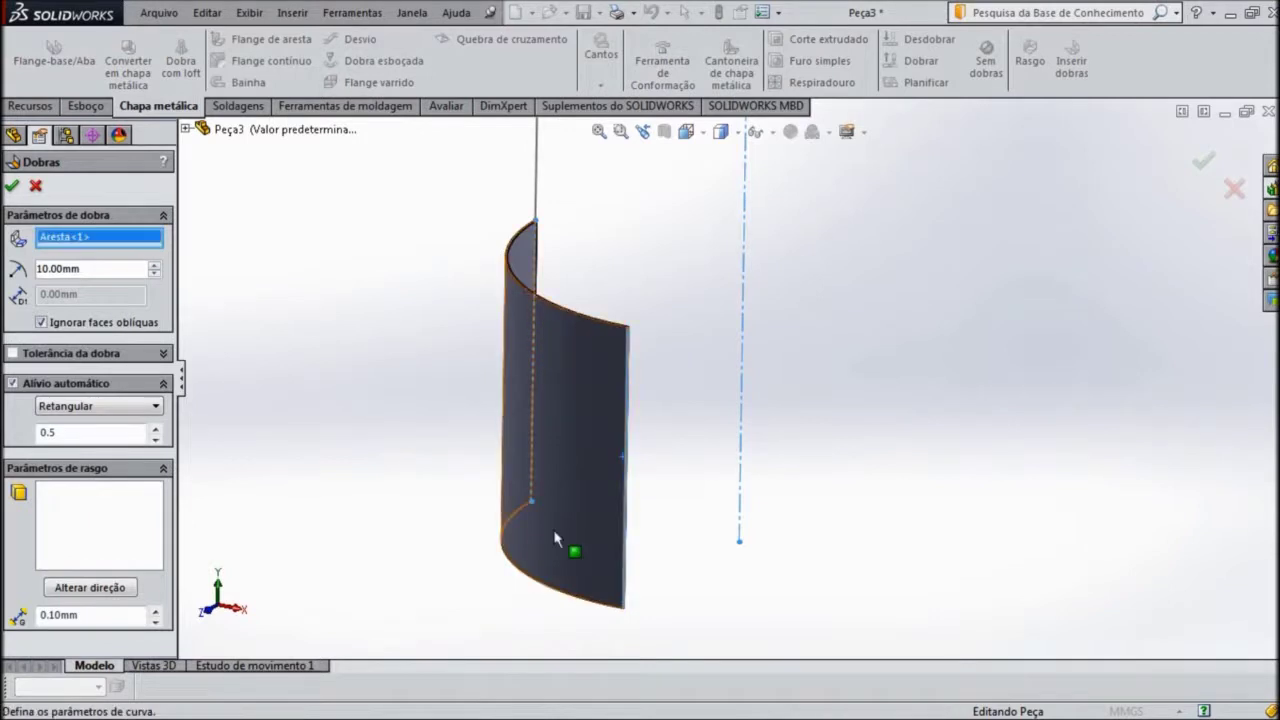
{"action": "left_click", "coordinate": [12, 186]}
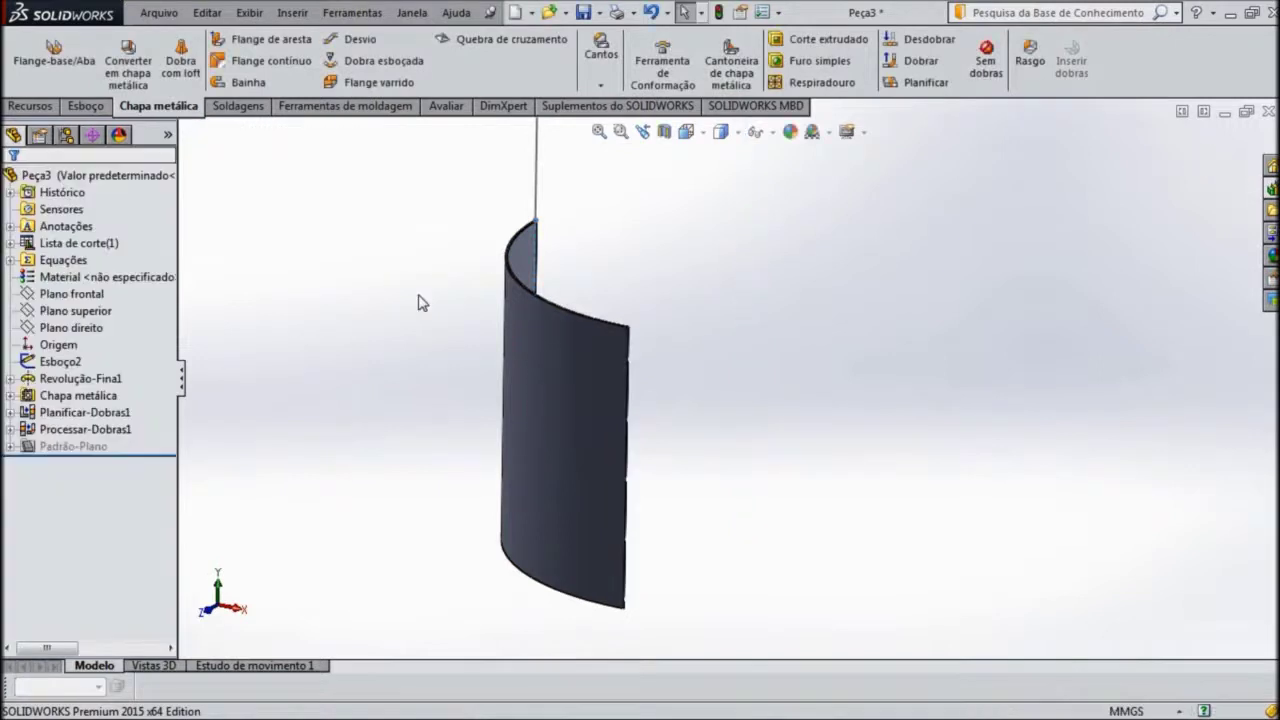
{"action": "key", "text": "f"}
{"action": "scroll", "coordinate": [641, 362], "scroll_direction": "down", "scroll_amount": 3}
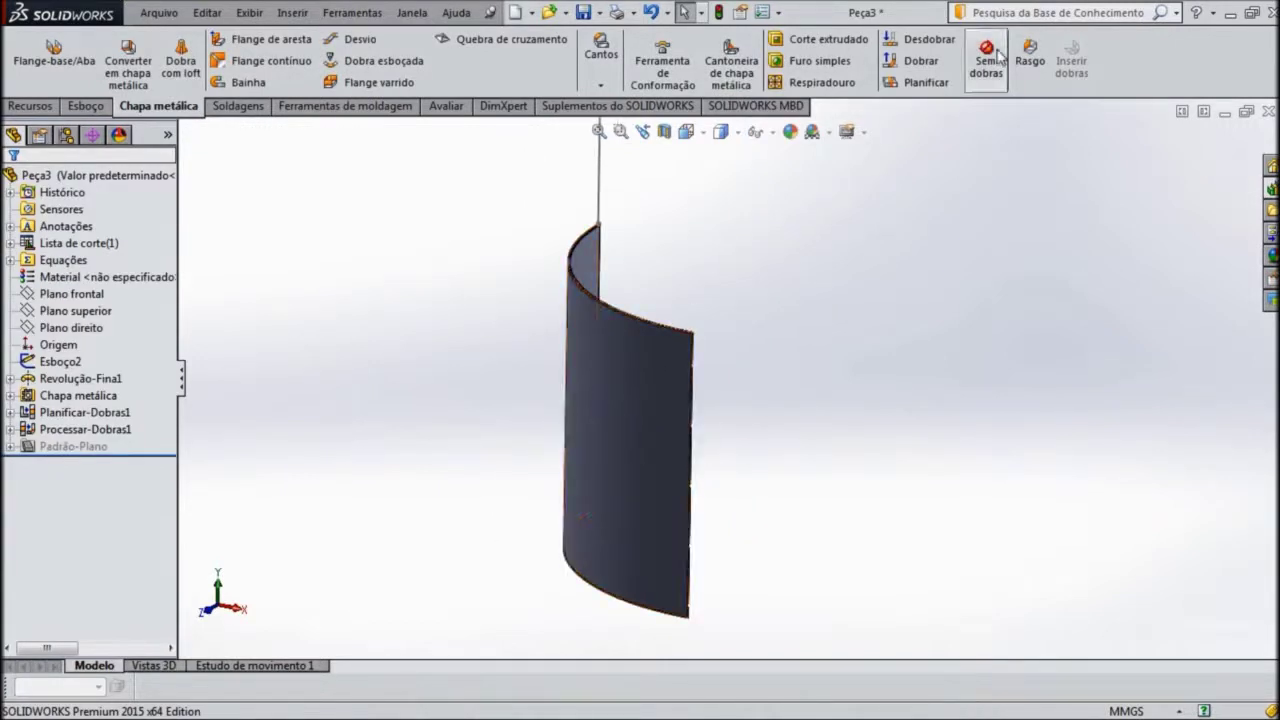
{"action": "left_click", "coordinate": [921, 86]}
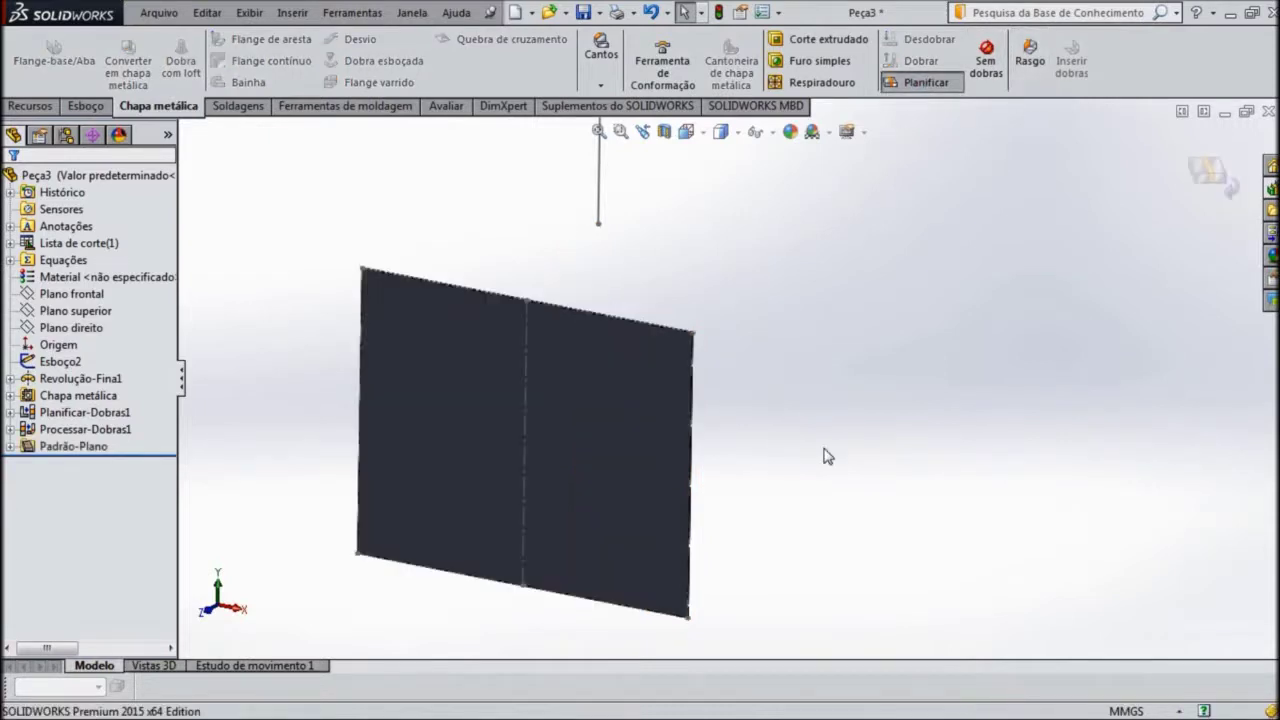
{"action": "left_click", "coordinate": [926, 86]}
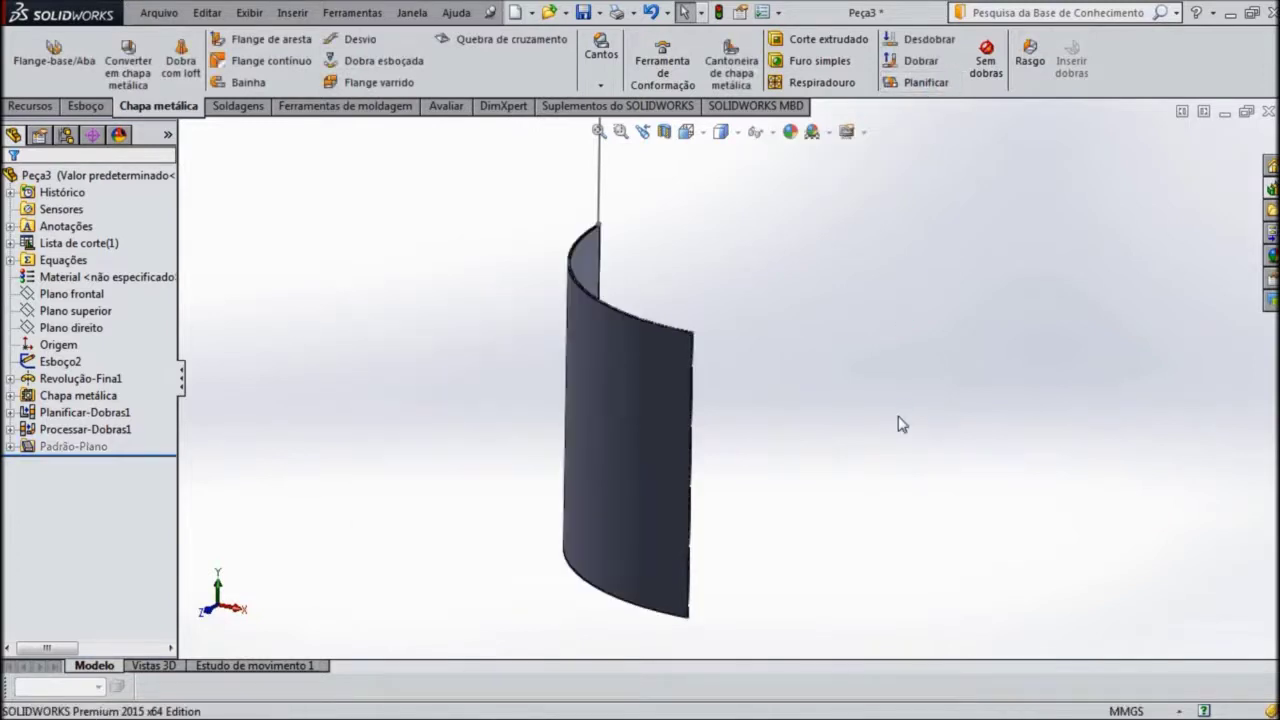
{"action": "mouse_move", "coordinate": [897, 422]}
{"action": "middle_mouse_down"}
{"action": "mouse_move", "coordinate": [849, 263]}
{"action": "mouse_move", "coordinate": [886, 209]}
{"action": "mouse_move", "coordinate": [850, 359]}
{"action": "mouse_move", "coordinate": [849, 333]}
{"action": "middle_mouse_up"}
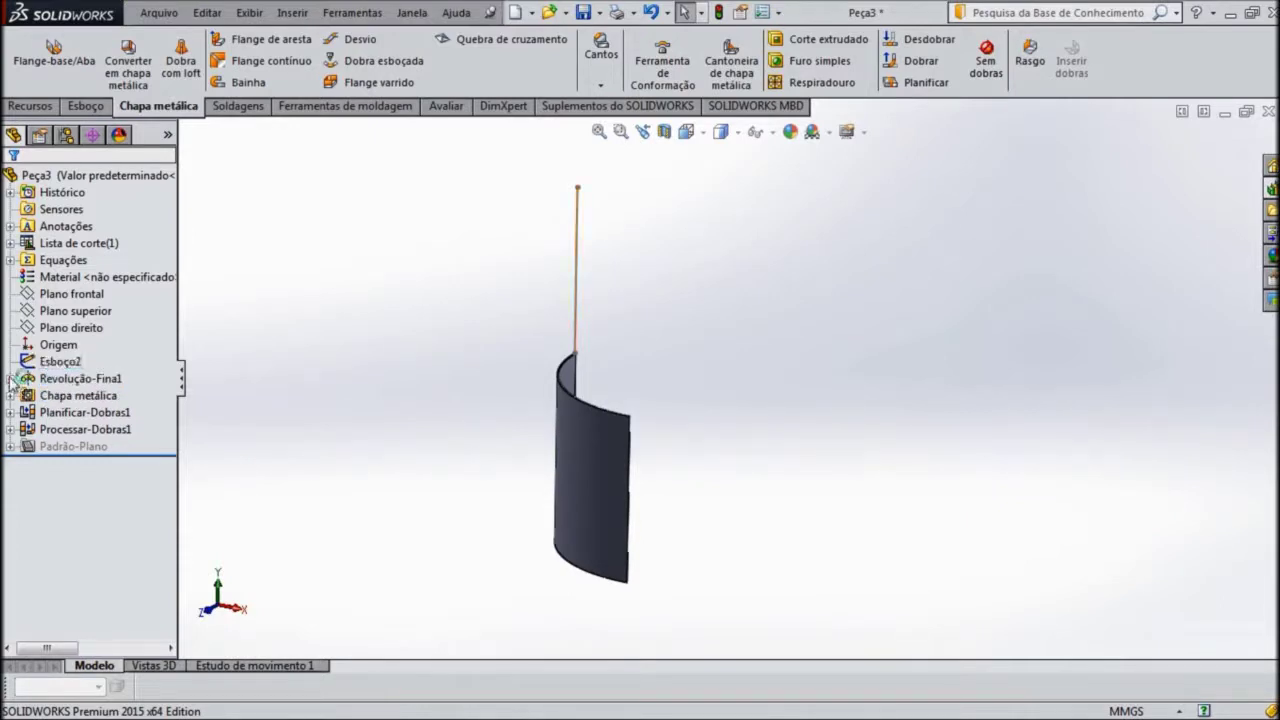
Step: Expand Revolução-Fina1 and toggle Esboço1's visibility from its quick-action toolbar
{"action": "left_click", "coordinate": [10, 379]}
{"action": "left_click", "coordinate": [85, 395]}
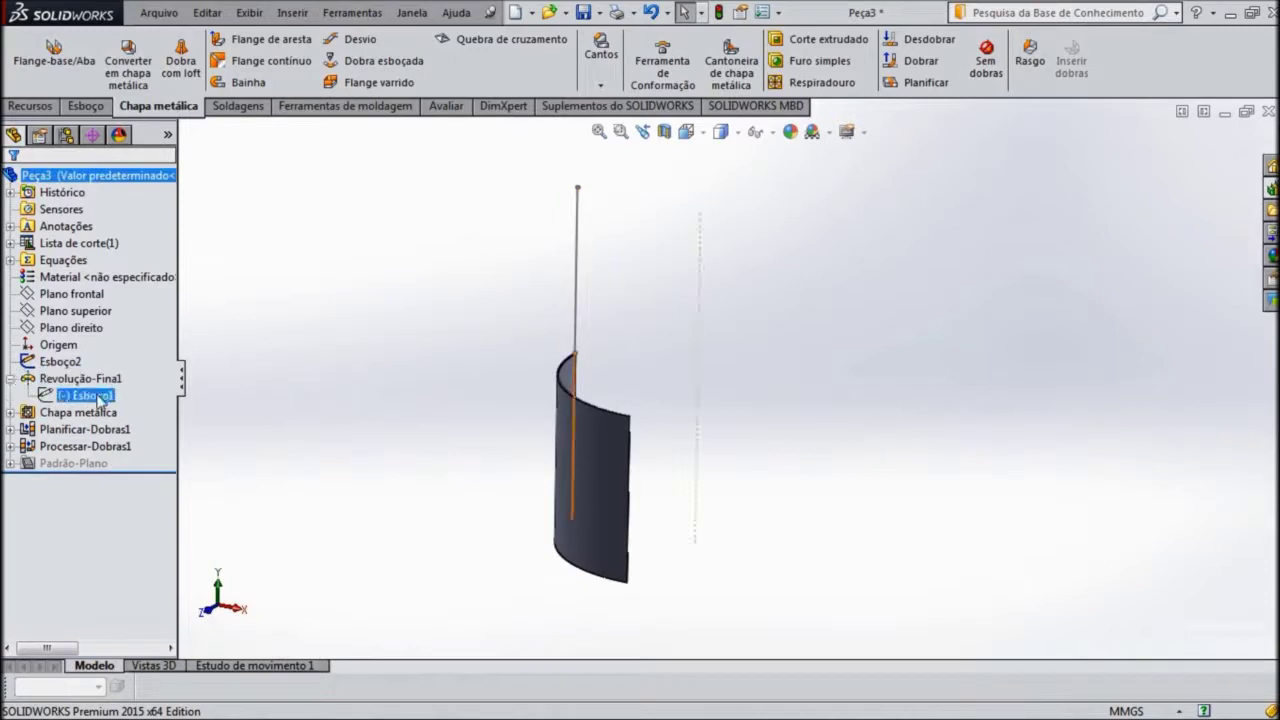
{"action": "left_click", "coordinate": [325, 360]}
{"action": "left_click", "coordinate": [85, 395]}
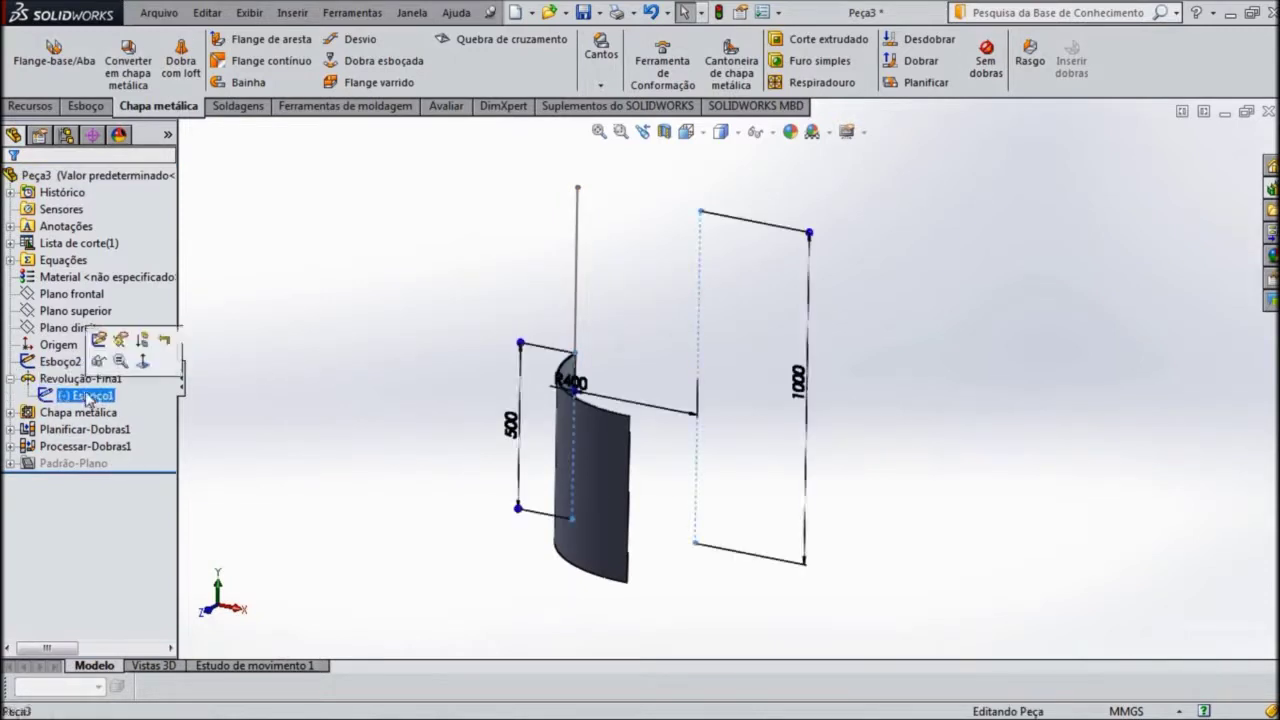
{"action": "left_click", "coordinate": [99, 364]}
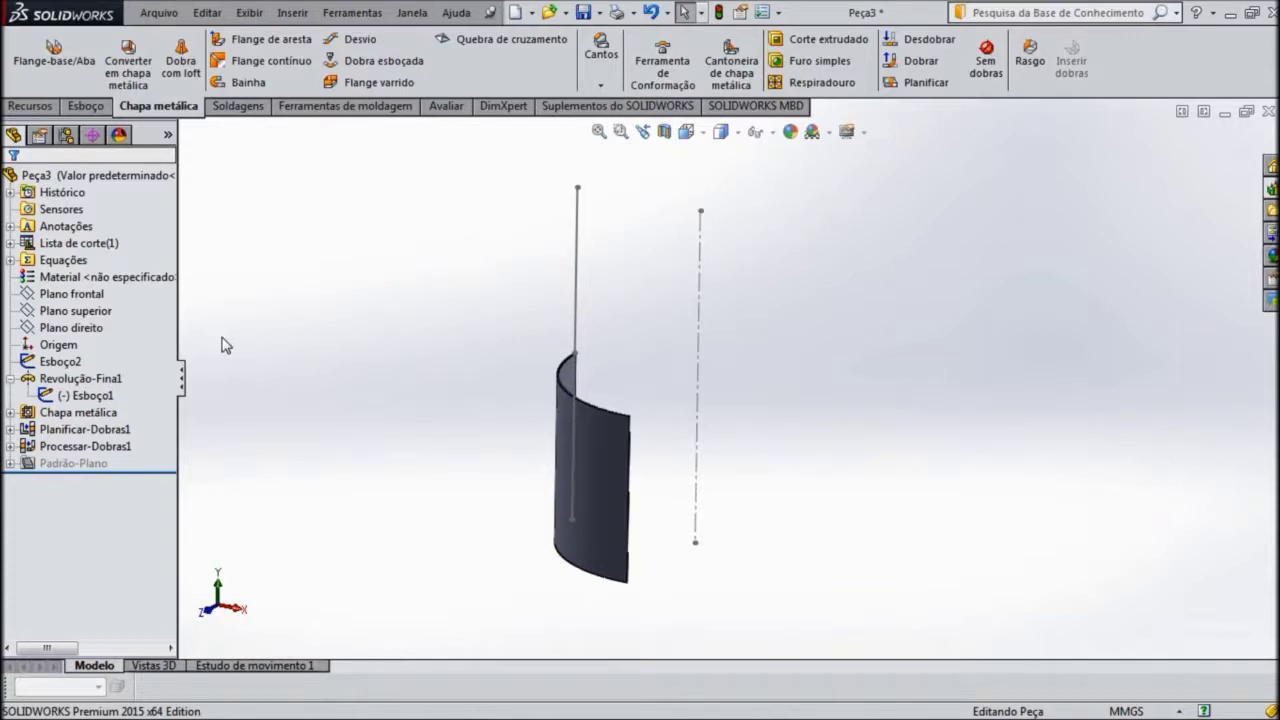
Step: Begin an unmerged revolve of the upper vertical line about the centreline, then cancel it
{"action": "left_click", "coordinate": [55, 108]}
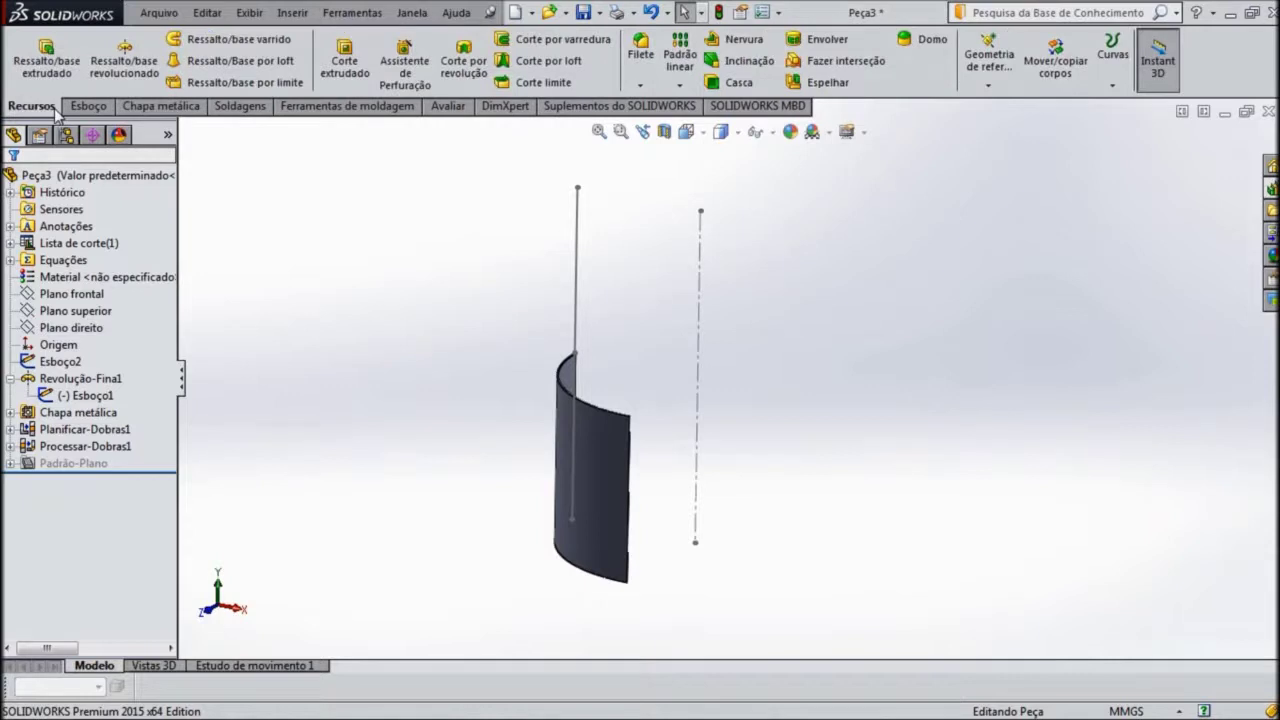
{"action": "left_click", "coordinate": [124, 60]}
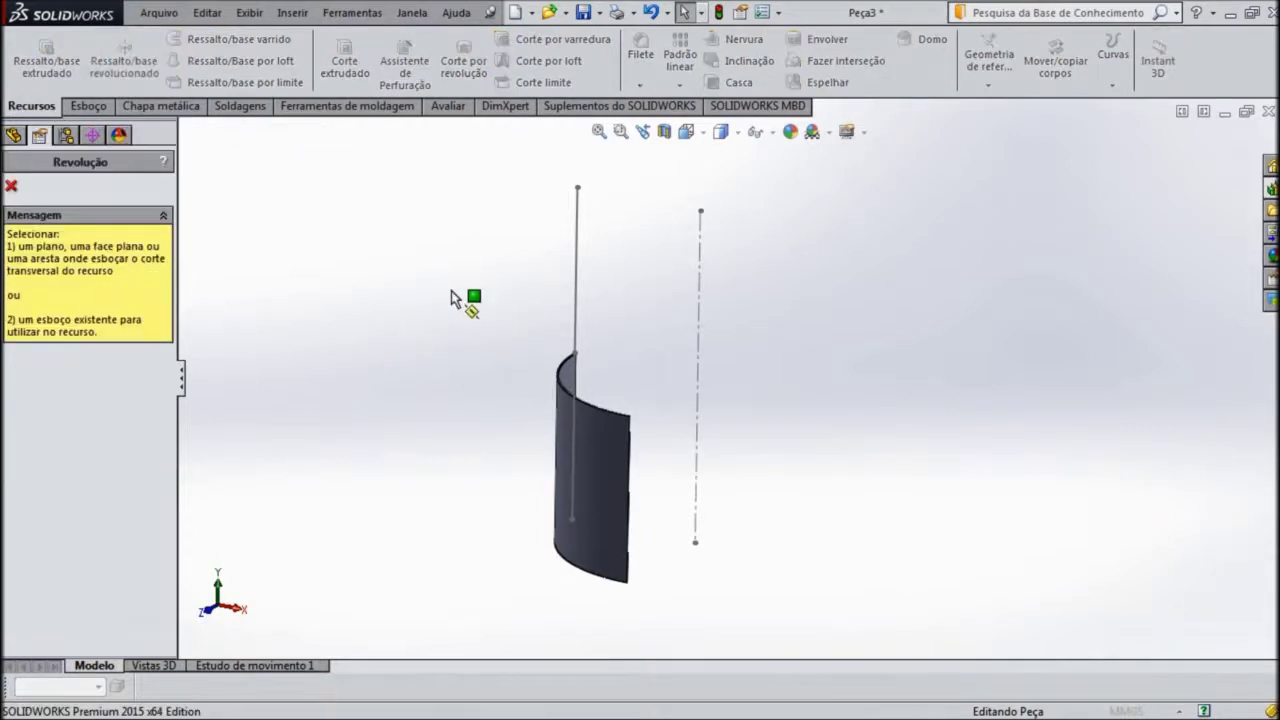
{"action": "left_click", "coordinate": [577, 263]}
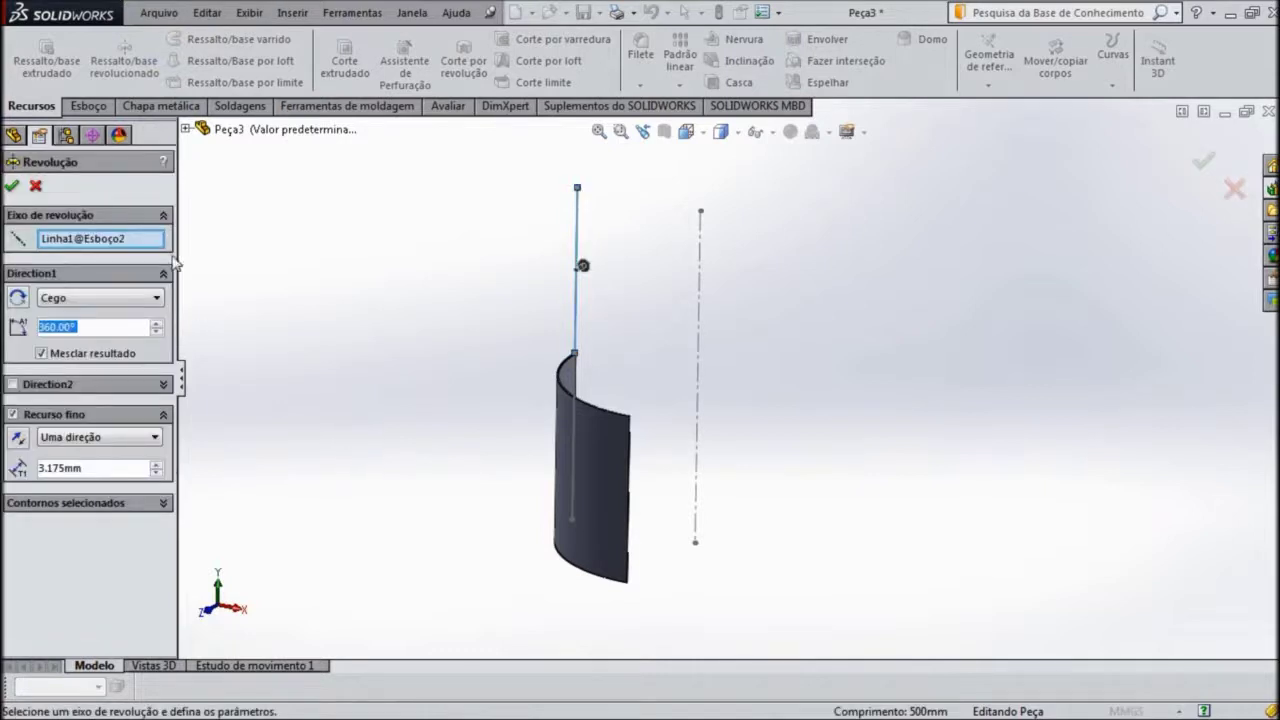
{"action": "left_click", "coordinate": [41, 354]}
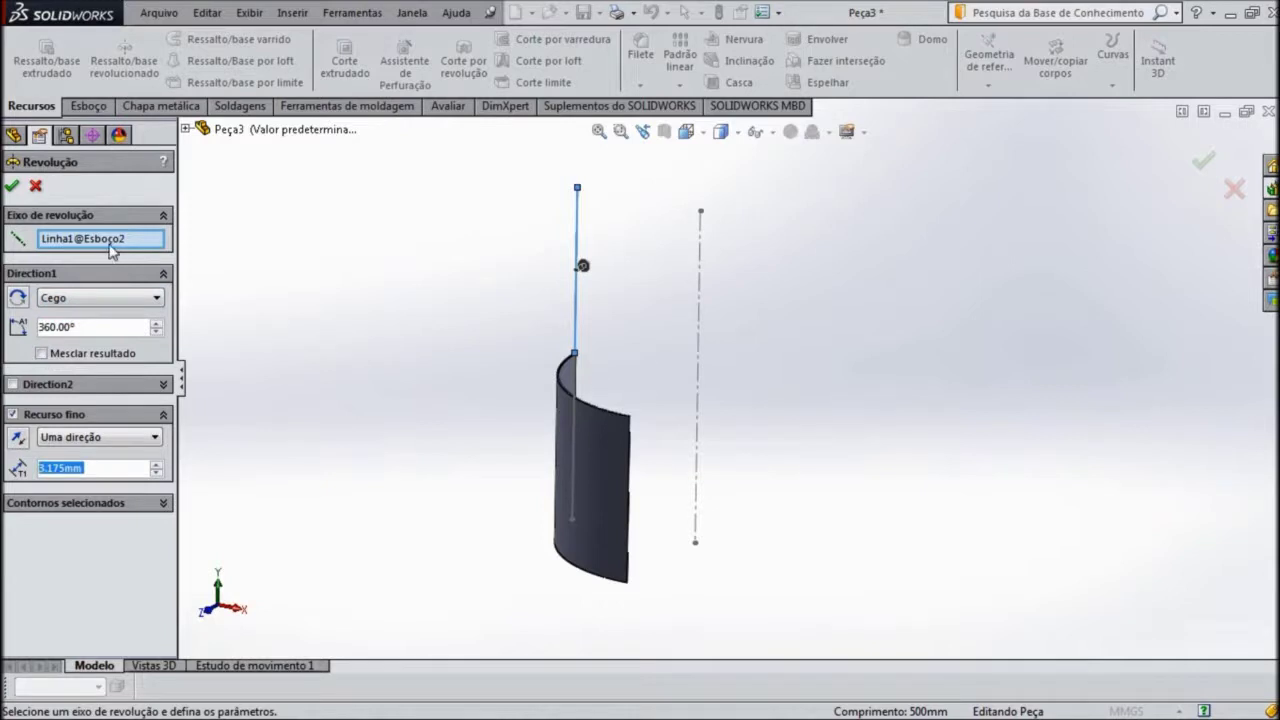
{"action": "right_click", "coordinate": [106, 247]}
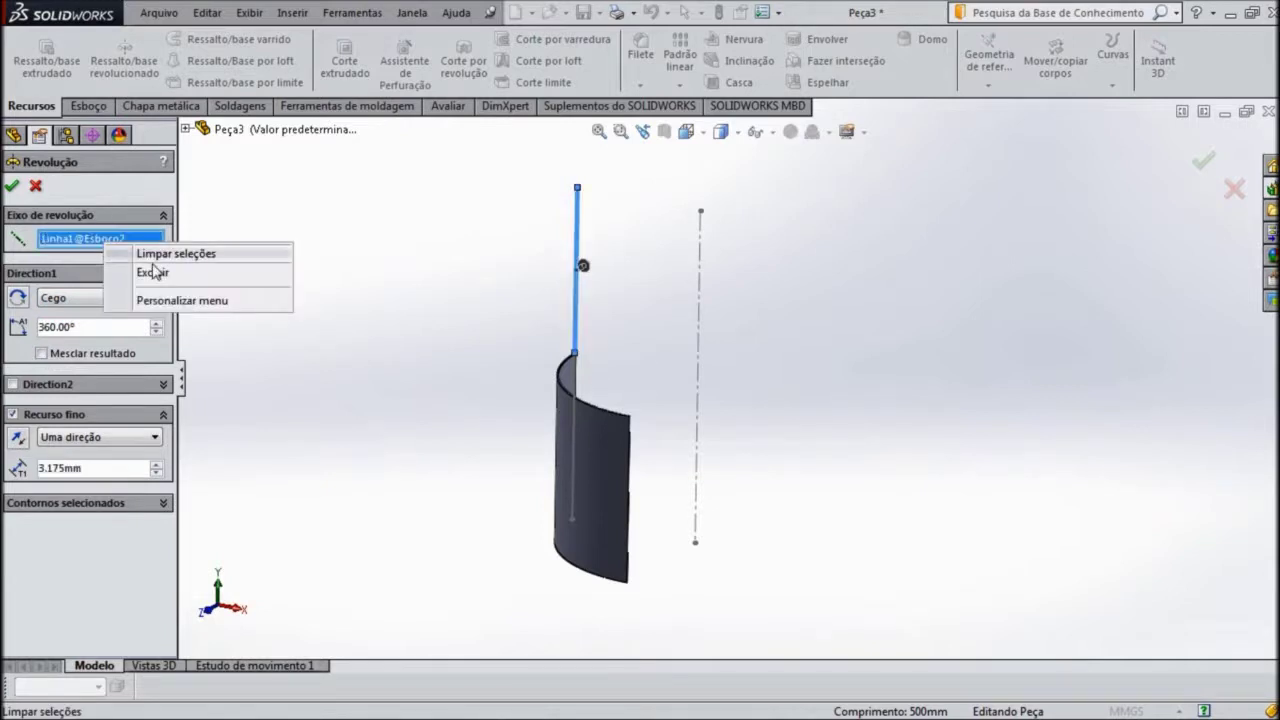
{"action": "left_click", "coordinate": [175, 255]}
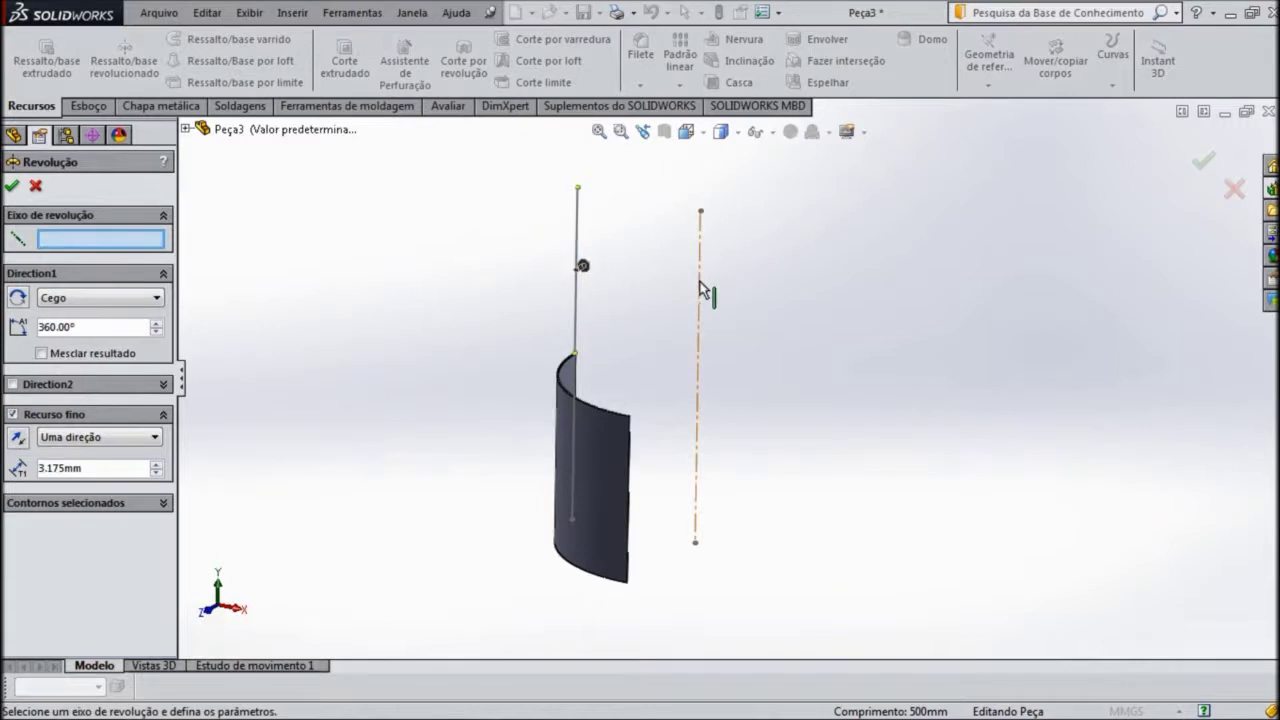
{"action": "left_click", "coordinate": [700, 286]}
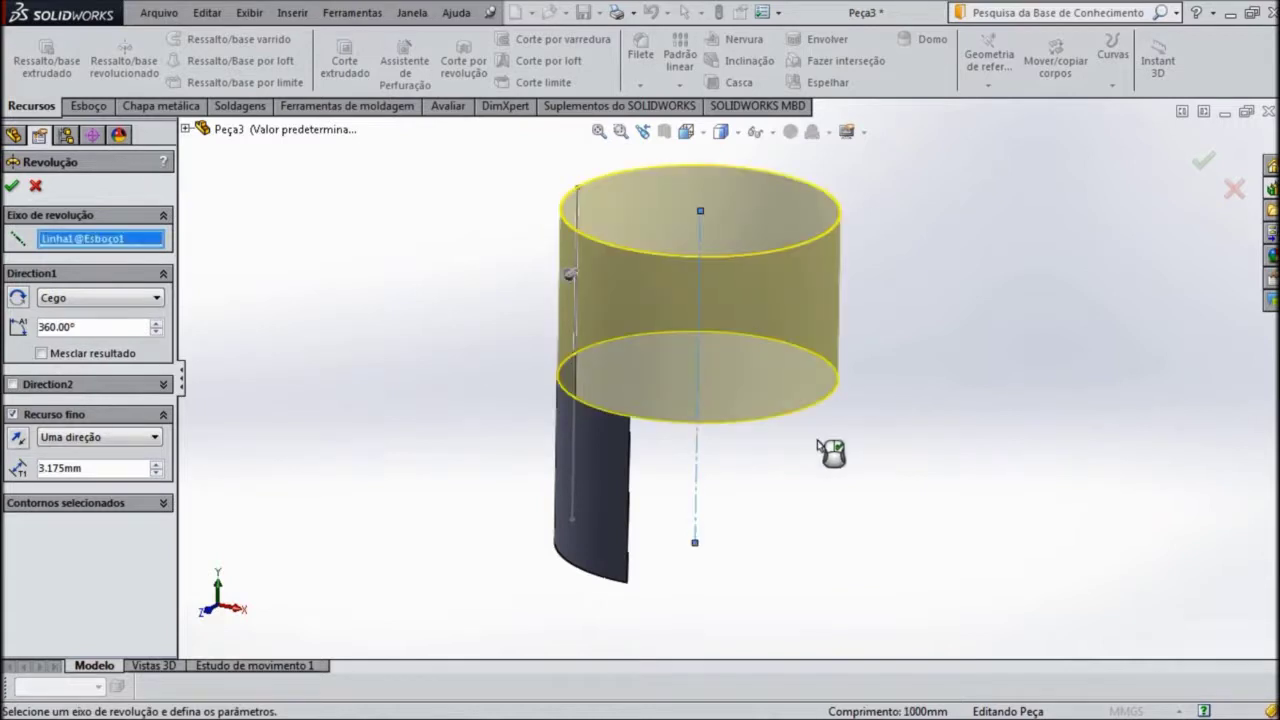
{"action": "left_click", "coordinate": [1234, 190]}
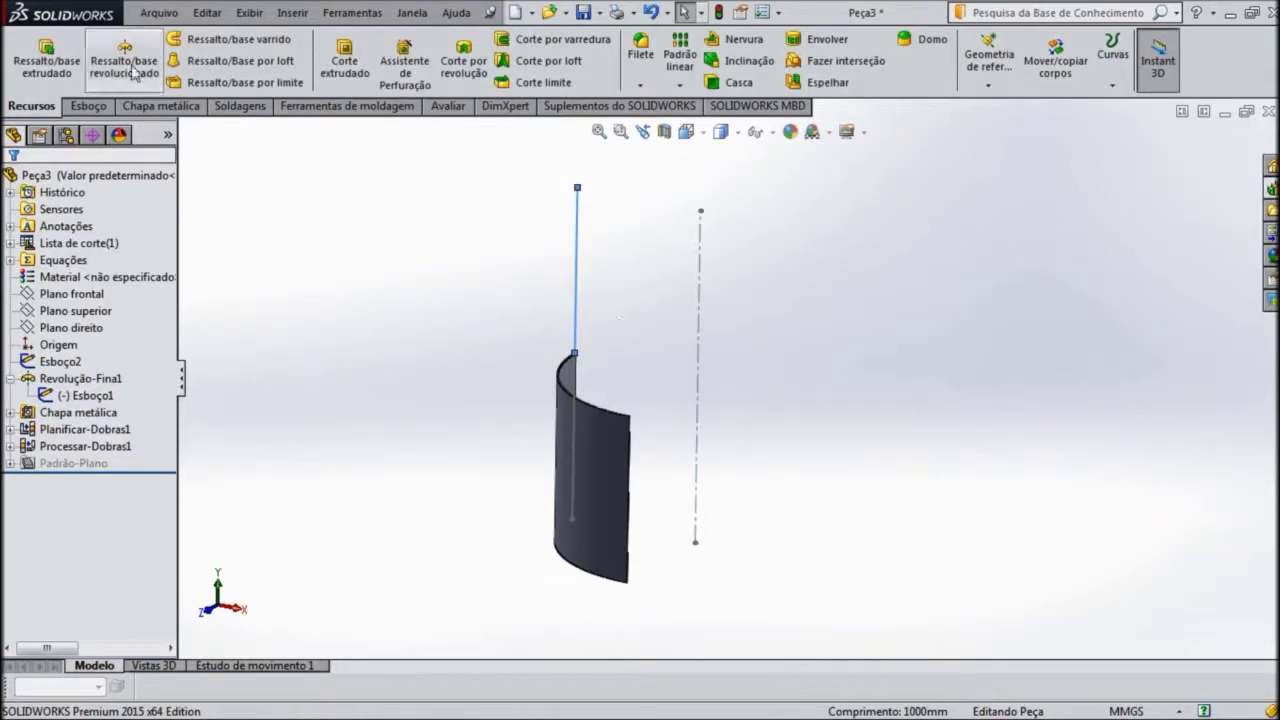
Step: Restart the revolve as a separate body, using the vertical centreline as its axis
{"action": "left_click", "coordinate": [124, 60]}
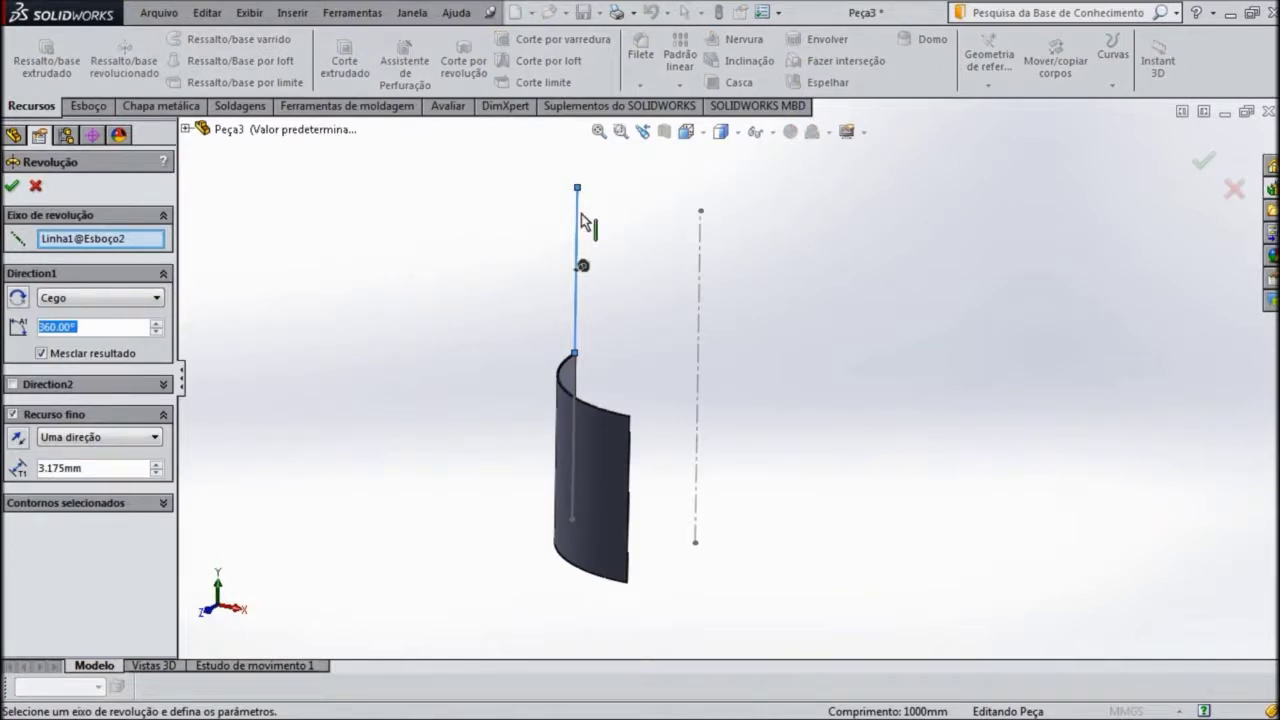
{"action": "left_click", "coordinate": [42, 354]}
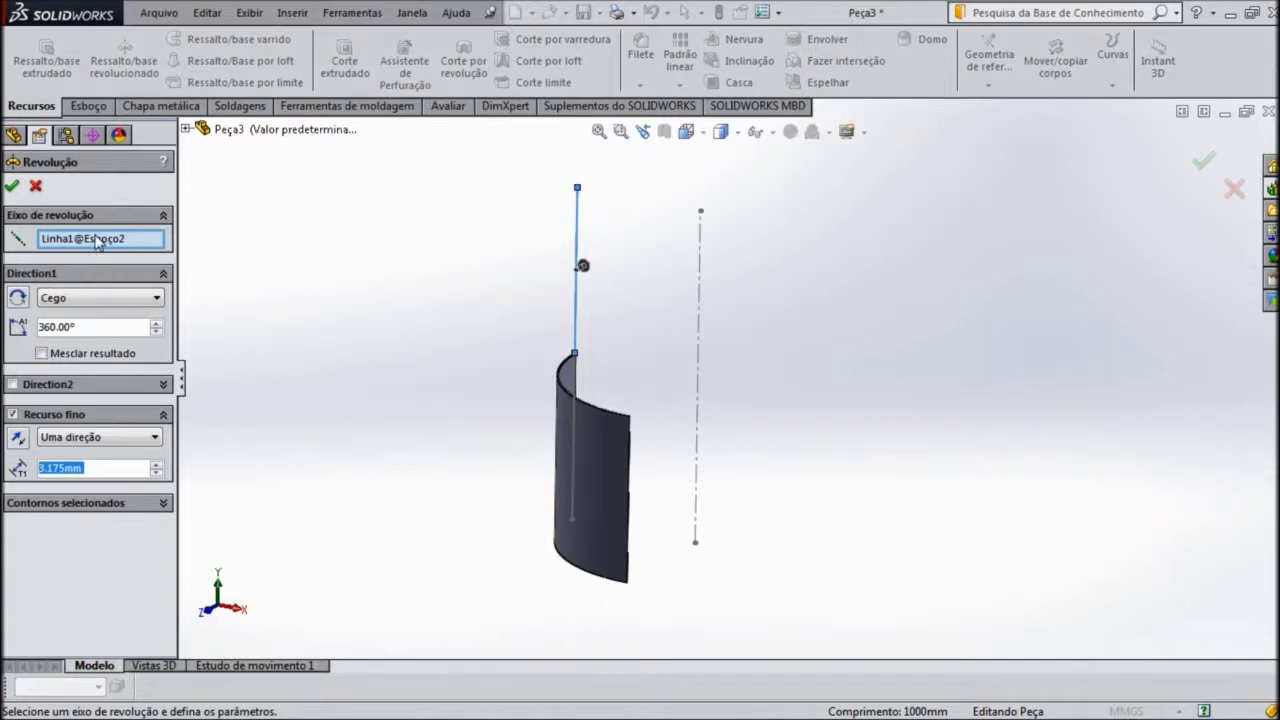
{"action": "right_click", "coordinate": [162, 241]}
{"action": "left_click", "coordinate": [228, 247]}
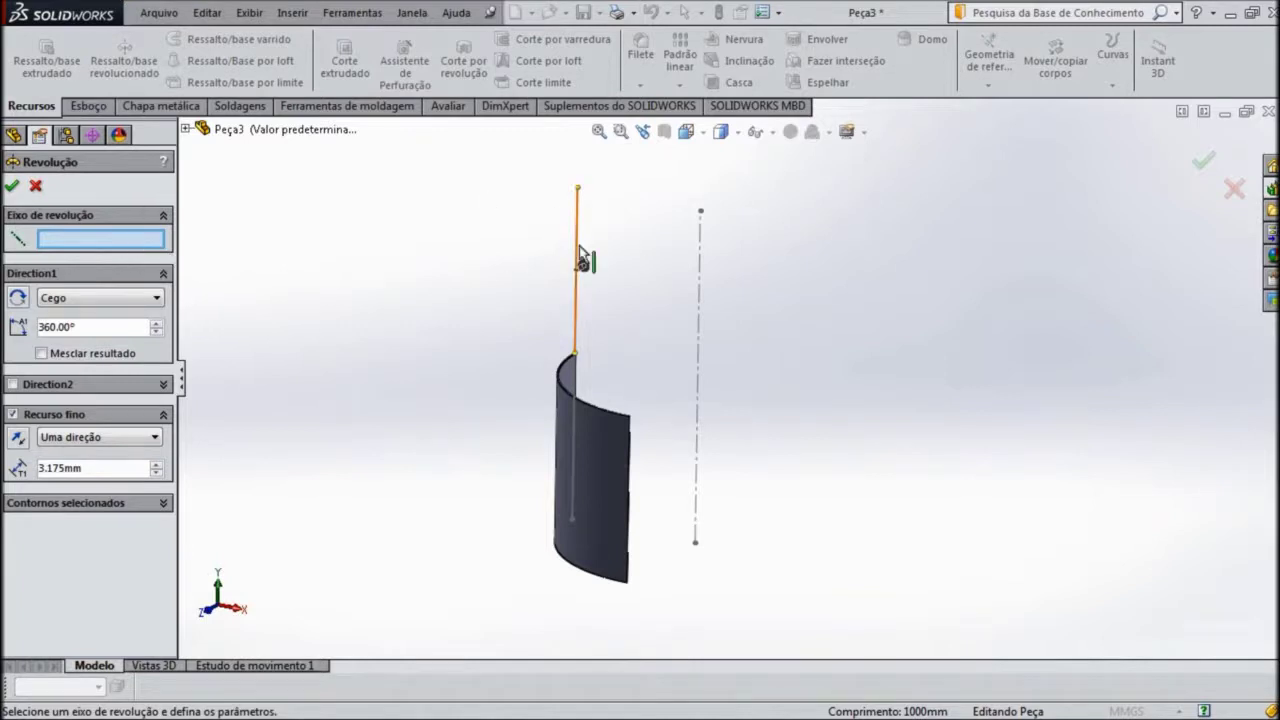
{"action": "left_click", "coordinate": [702, 258]}
{"action": "mouse_move", "coordinate": [526, 414]}
{"action": "middle_mouse_down"}
{"action": "mouse_move", "coordinate": [547, 520]}
{"action": "mouse_move", "coordinate": [406, 404]}
{"action": "middle_mouse_up"}
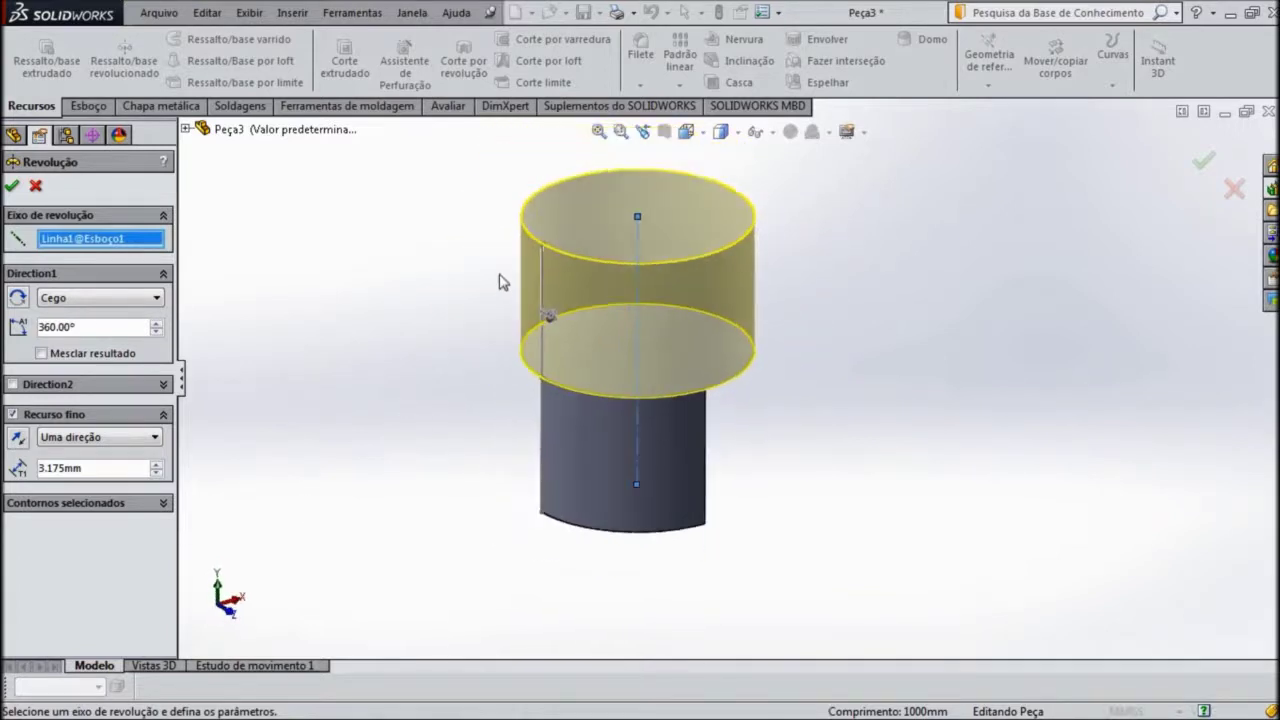
{"action": "scroll", "coordinate": [502, 282], "scroll_direction": "down", "scroll_amount": 2}
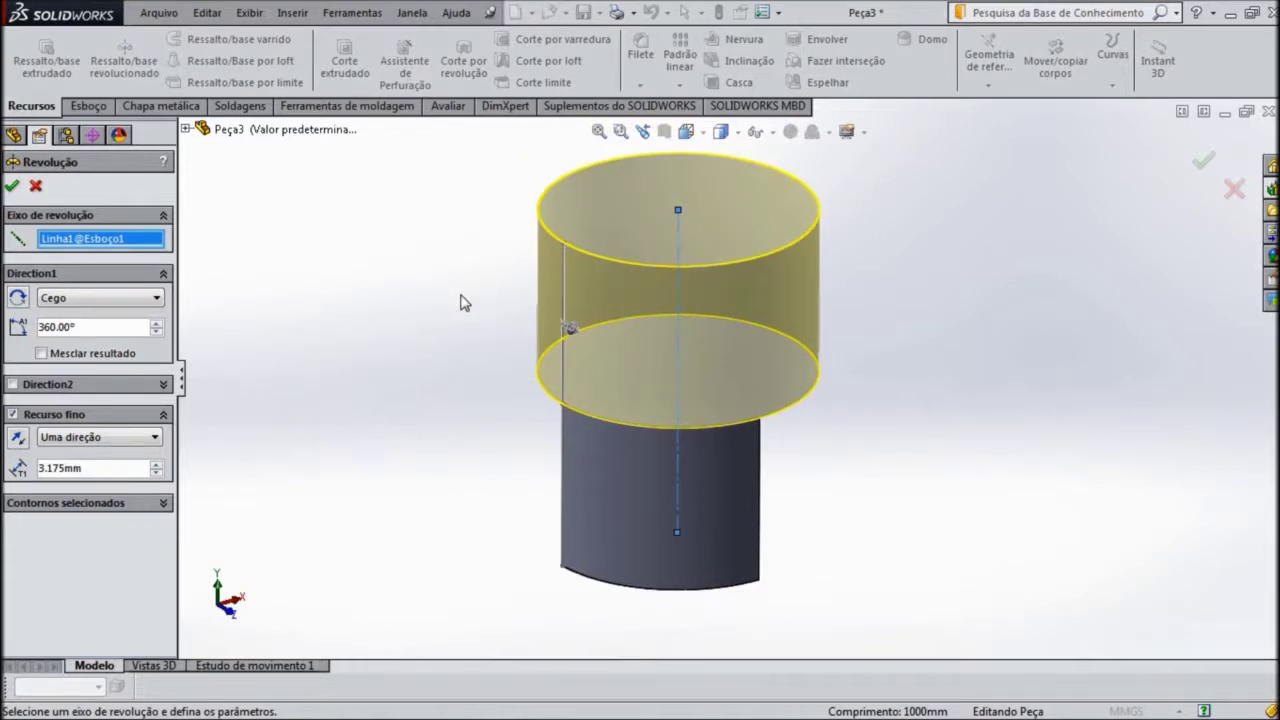
Step: Revolve it Mid Plane by 90° and orbit to inspect the two curved sheets
{"action": "left_click", "coordinate": [158, 299]}
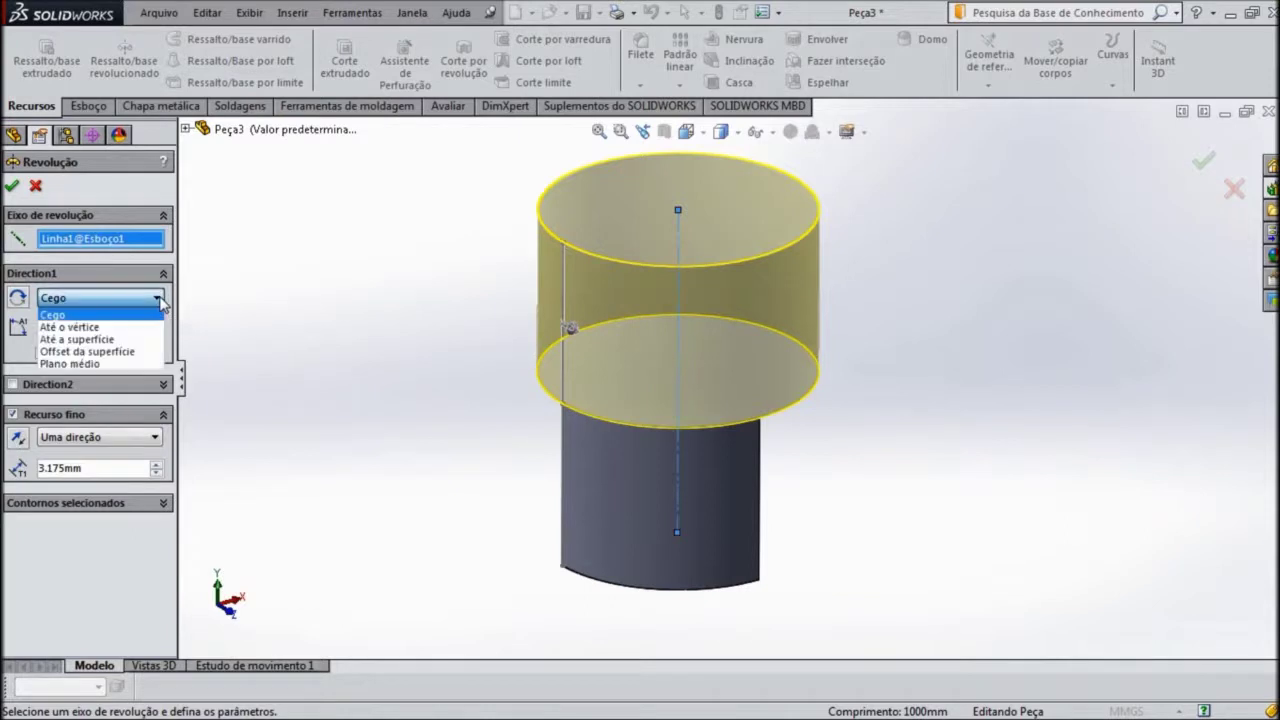
{"action": "left_click", "coordinate": [95, 364]}
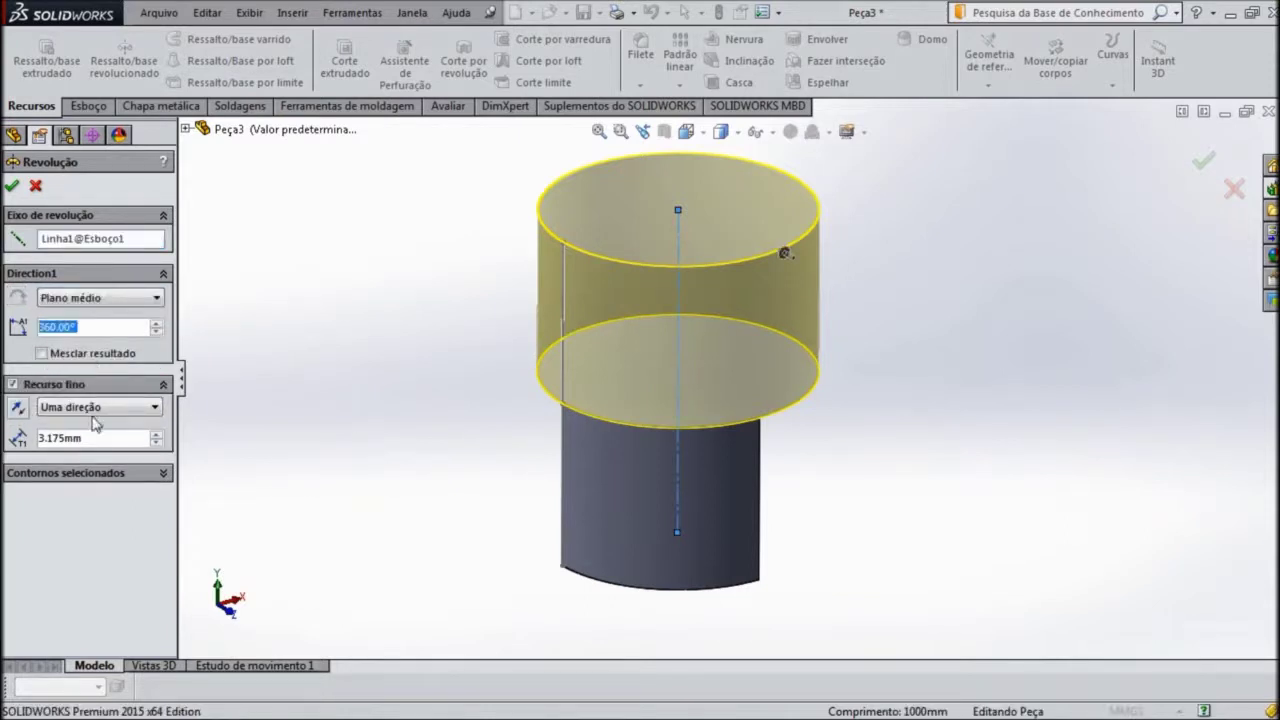
{"action": "type", "text": "90"}
{"action": "key", "text": "Return"}
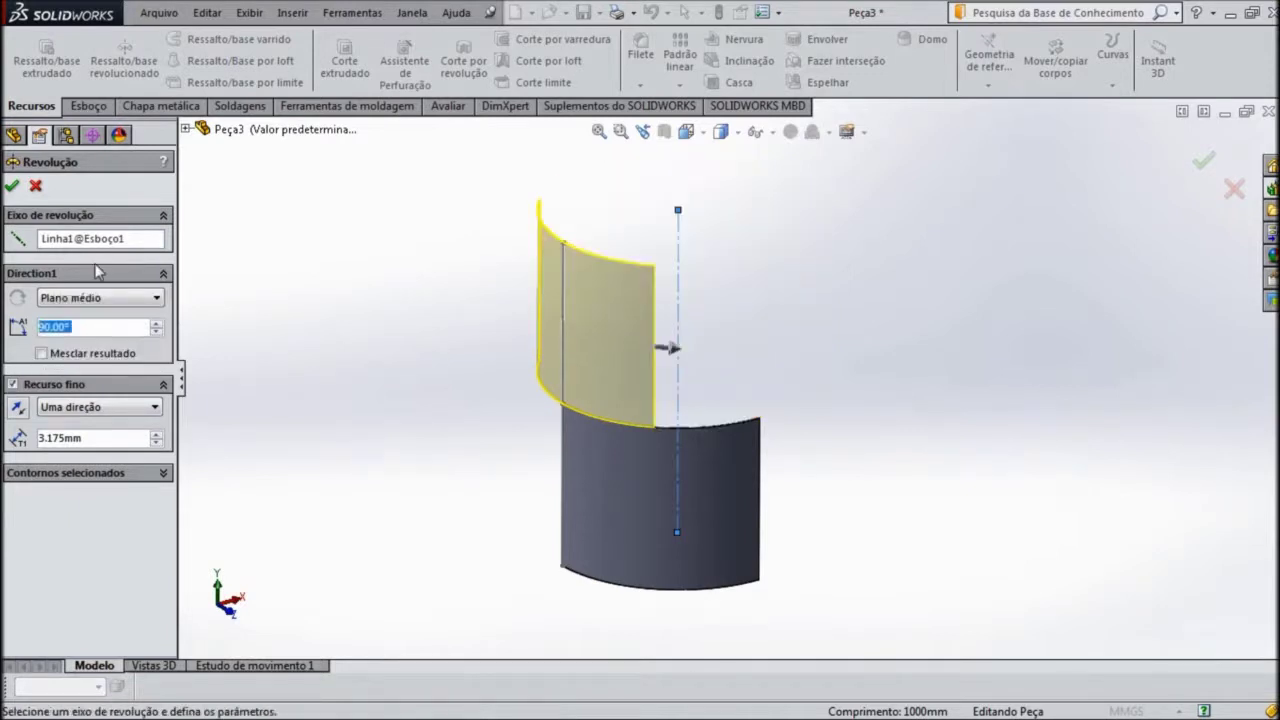
{"action": "mouse_move", "coordinate": [540, 337]}
{"action": "middle_mouse_down"}
{"action": "mouse_move", "coordinate": [530, 385]}
{"action": "mouse_move", "coordinate": [528, 354]}
{"action": "mouse_move", "coordinate": [520, 362]}
{"action": "middle_mouse_up"}
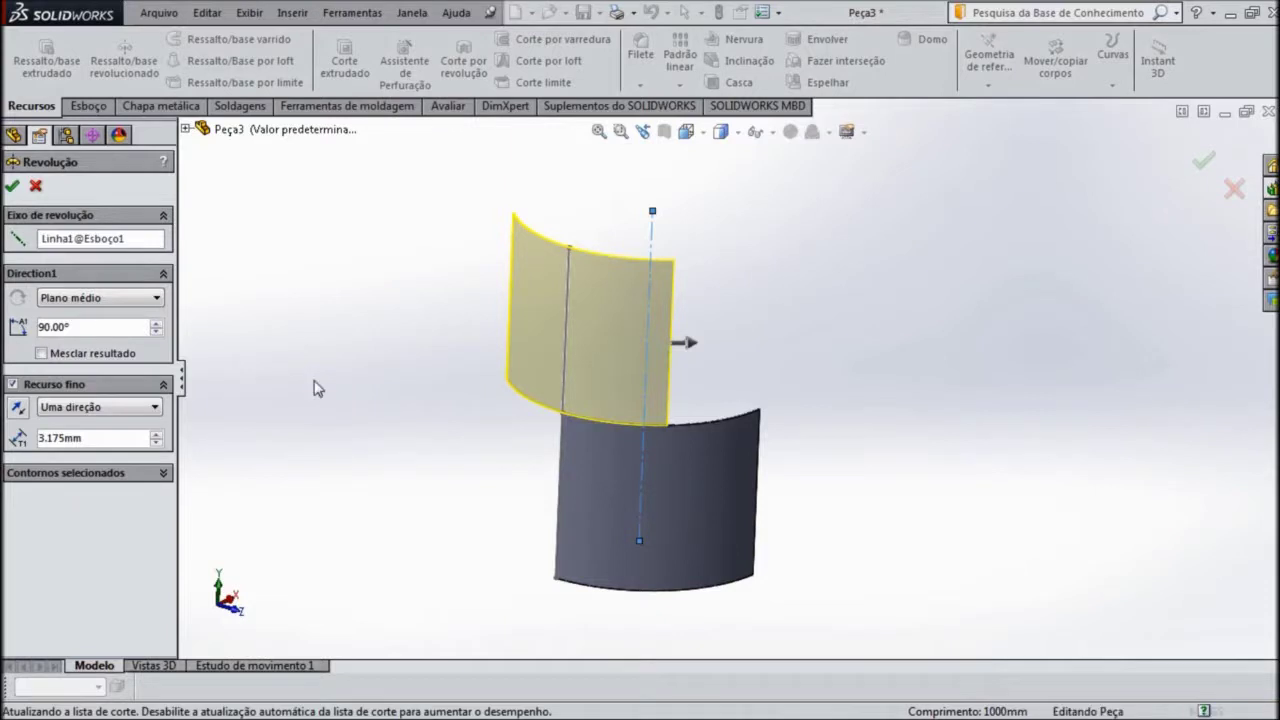
{"action": "mouse_move", "coordinate": [335, 410]}
{"action": "middle_mouse_down"}
{"action": "mouse_move", "coordinate": [391, 430]}
{"action": "mouse_move", "coordinate": [463, 397]}
{"action": "mouse_move", "coordinate": [363, 491]}
{"action": "mouse_move", "coordinate": [397, 509]}
{"action": "mouse_move", "coordinate": [391, 374]}
{"action": "mouse_move", "coordinate": [347, 361]}
{"action": "mouse_move", "coordinate": [446, 446]}
{"action": "mouse_move", "coordinate": [431, 449]}
{"action": "mouse_move", "coordinate": [445, 440]}
{"action": "middle_mouse_up"}
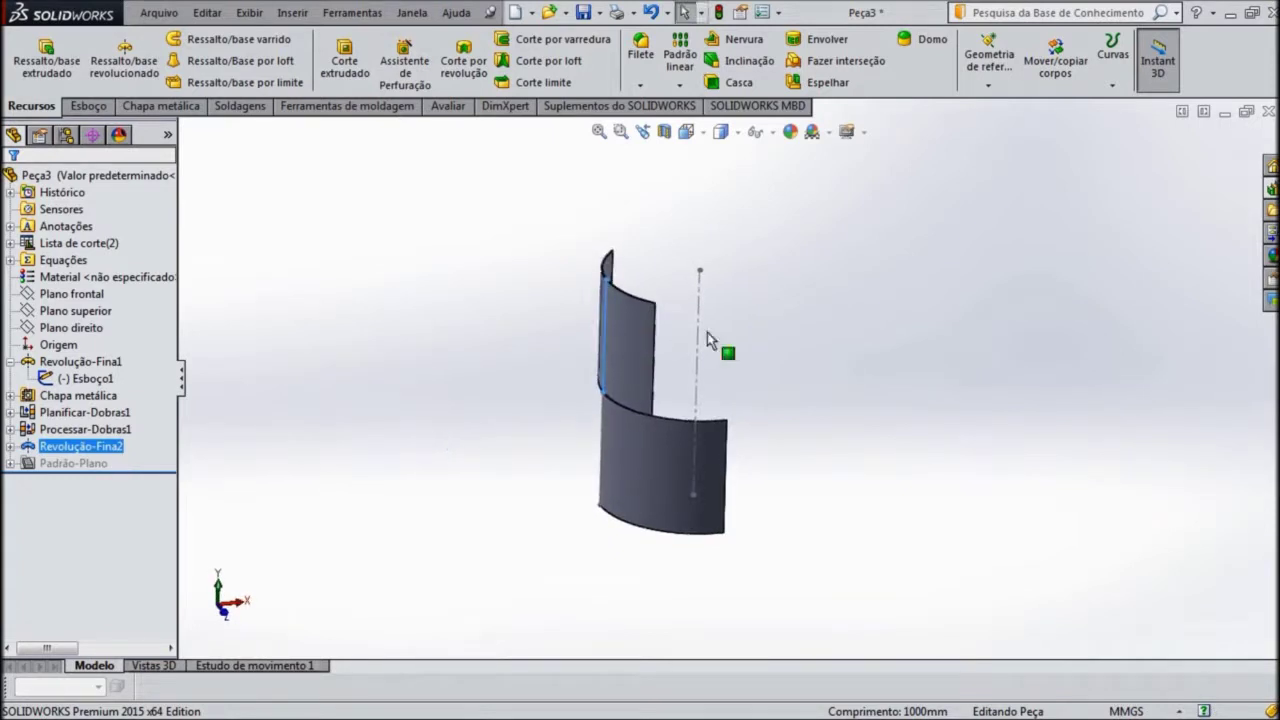
{"action": "left_click", "coordinate": [157, 106]}
Step: Insert bends into the upper curved sheet, using its vertical edge as the fixed edge
{"action": "left_click", "coordinate": [1071, 60]}
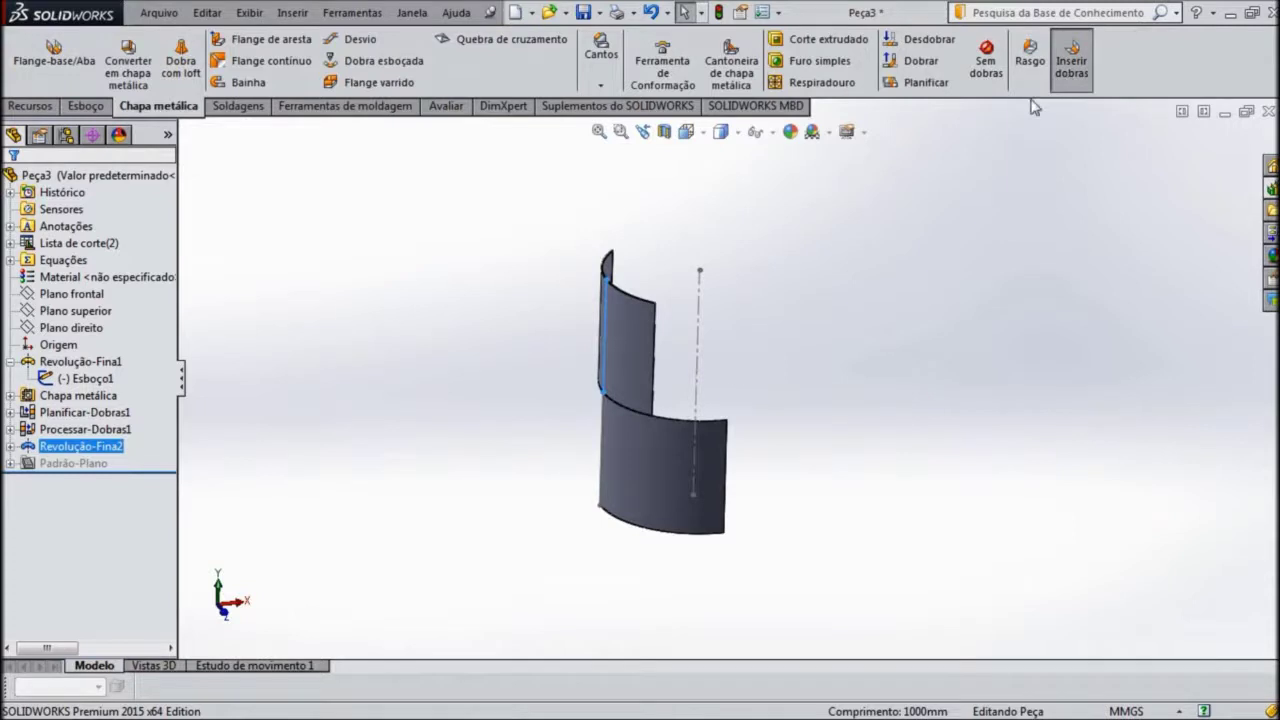
{"action": "left_click", "coordinate": [655, 383]}
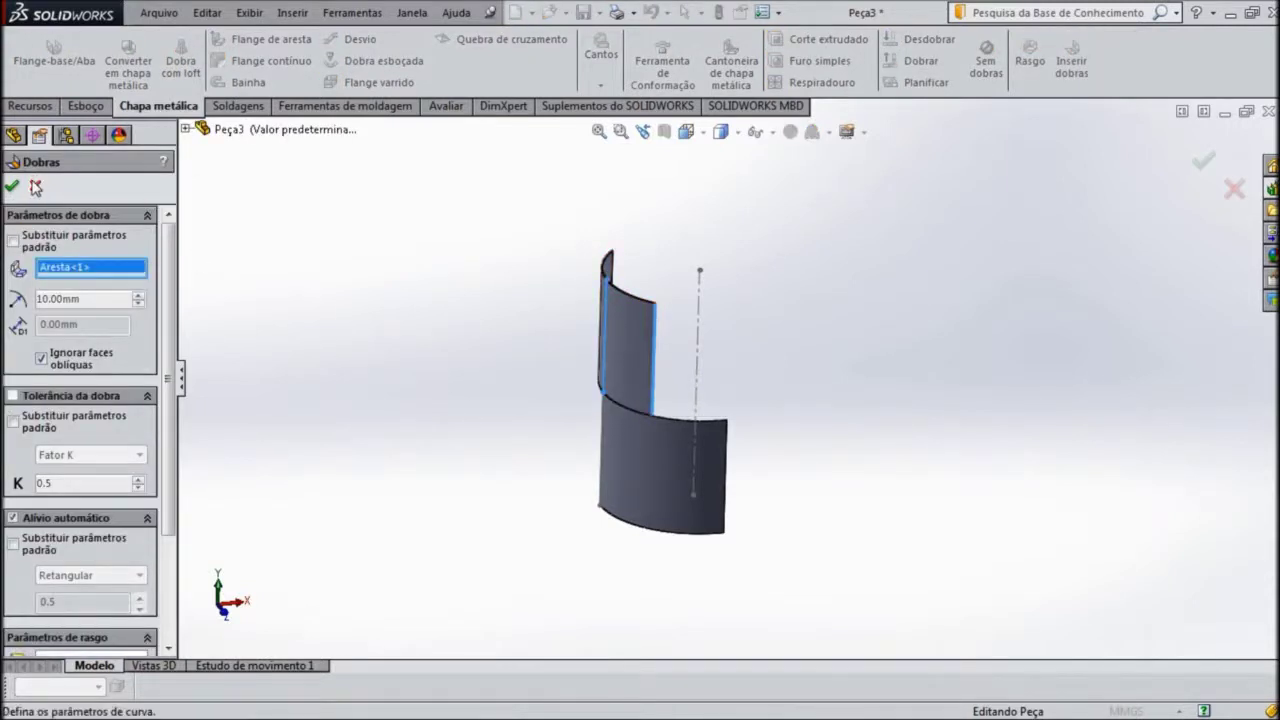
{"action": "left_click", "coordinate": [13, 189]}
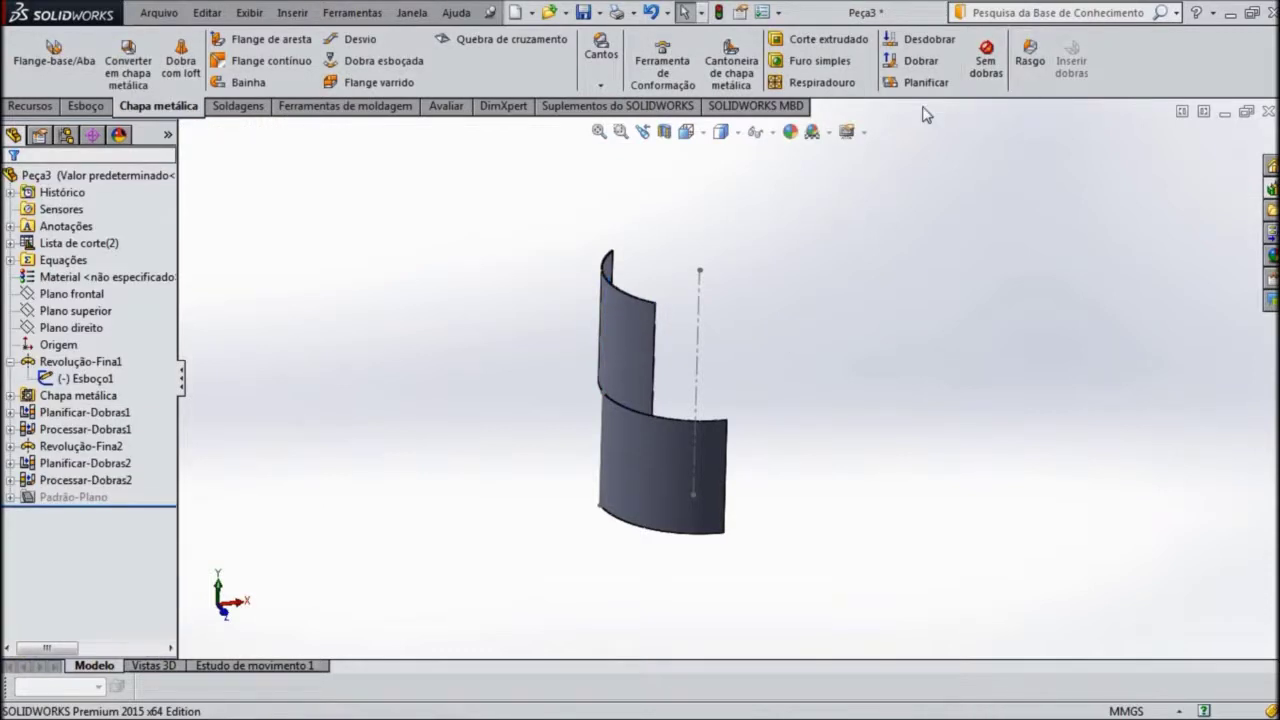
Step: Toggle Flatten on the upper sheet from its curved face to check its flat pattern
{"action": "left_click", "coordinate": [916, 84]}
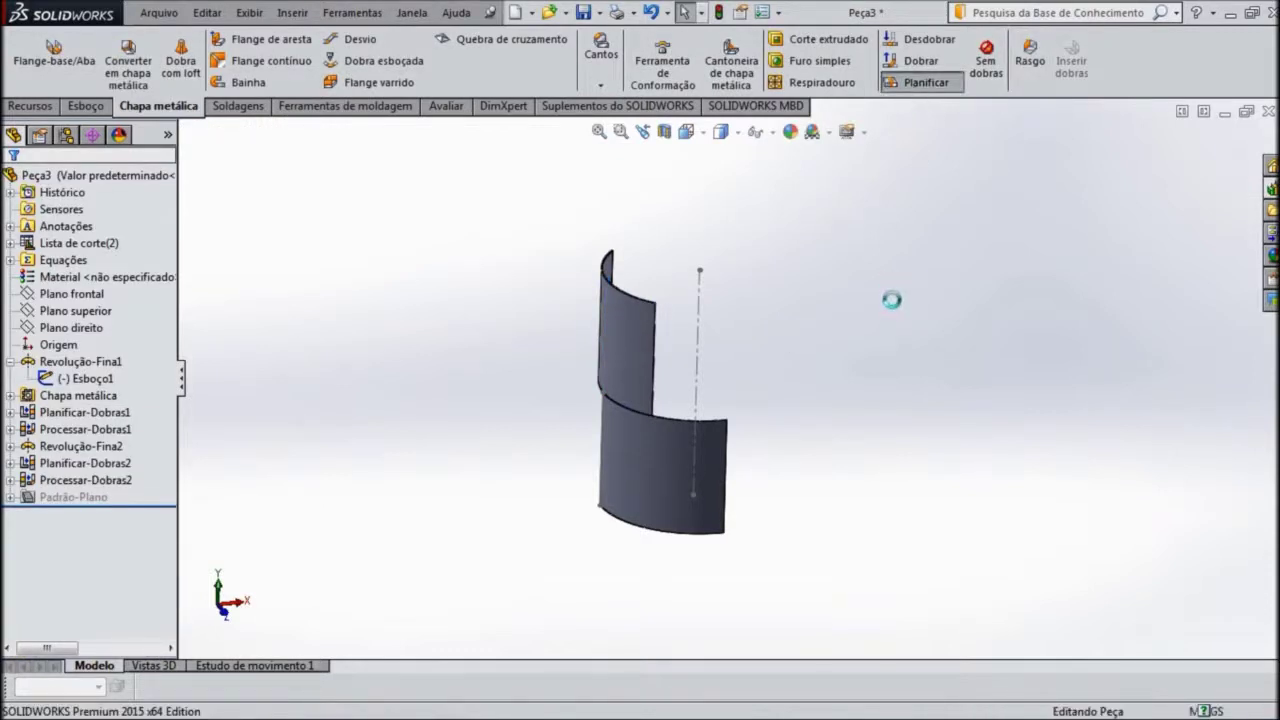
{"action": "left_click", "coordinate": [926, 88]}
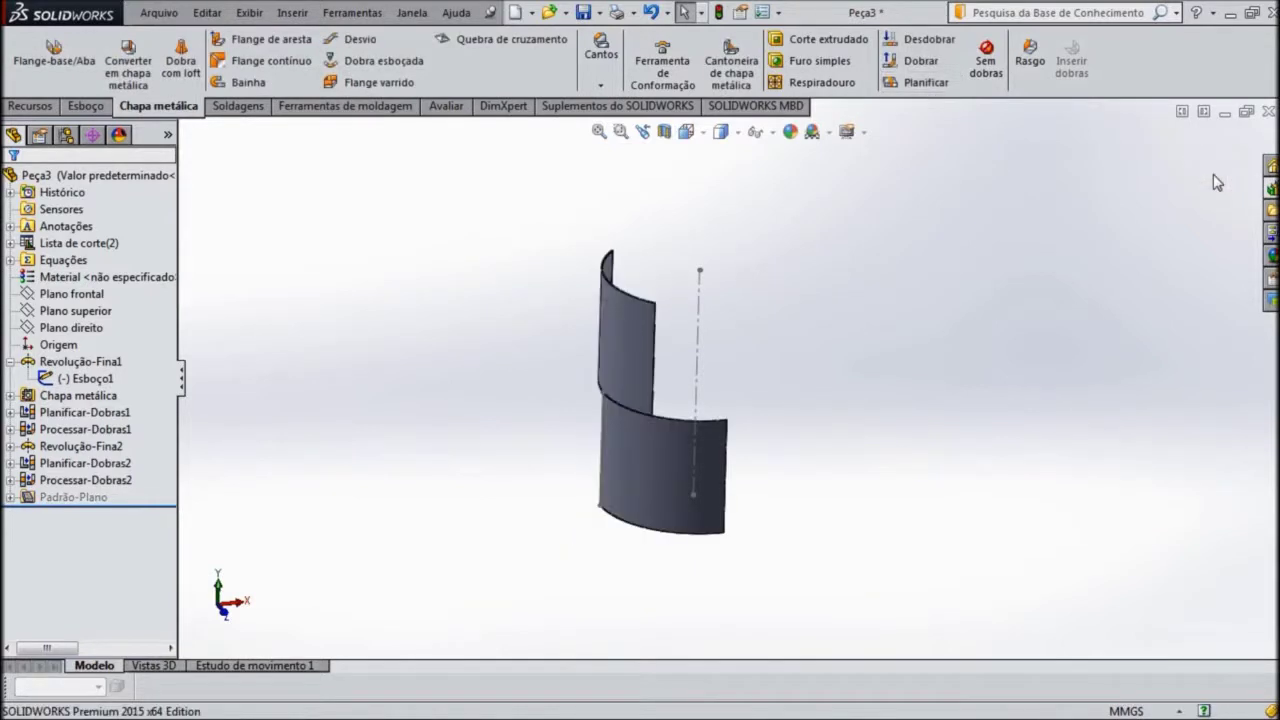
{"action": "left_click", "coordinate": [96, 447]}
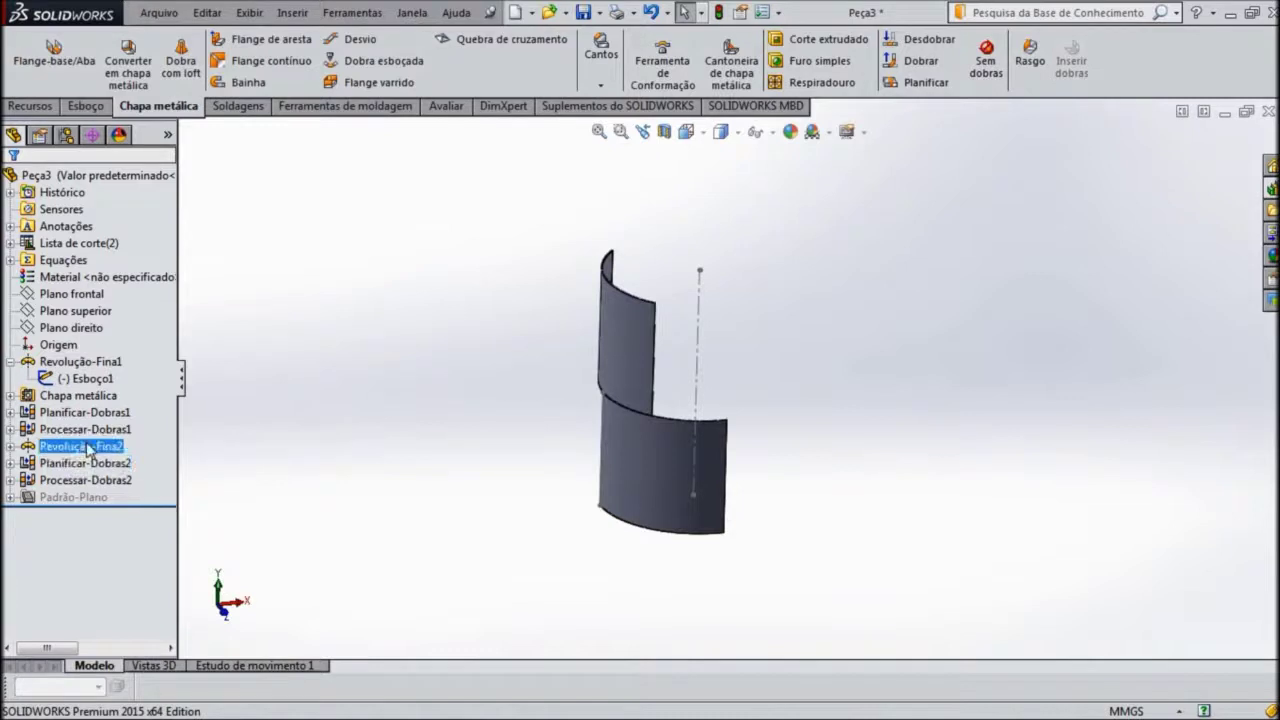
{"action": "left_click", "coordinate": [116, 430], "text": "ctrl"}
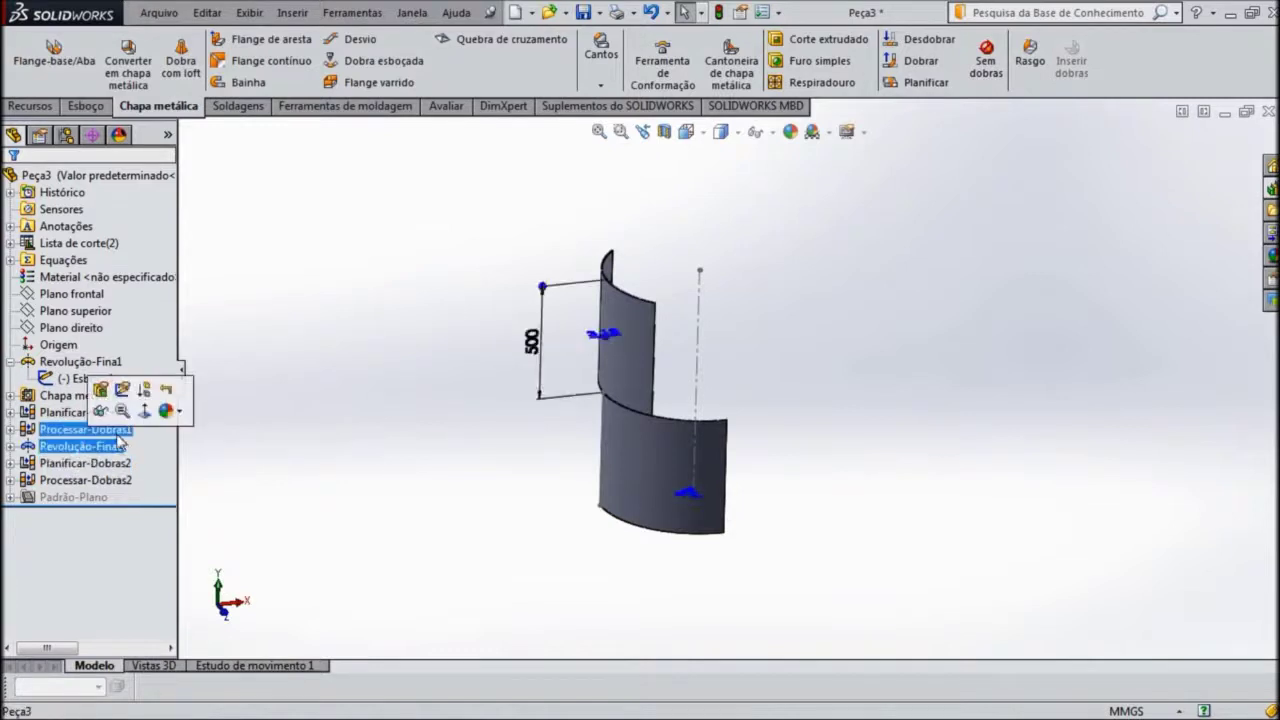
{"action": "left_click", "coordinate": [632, 310]}
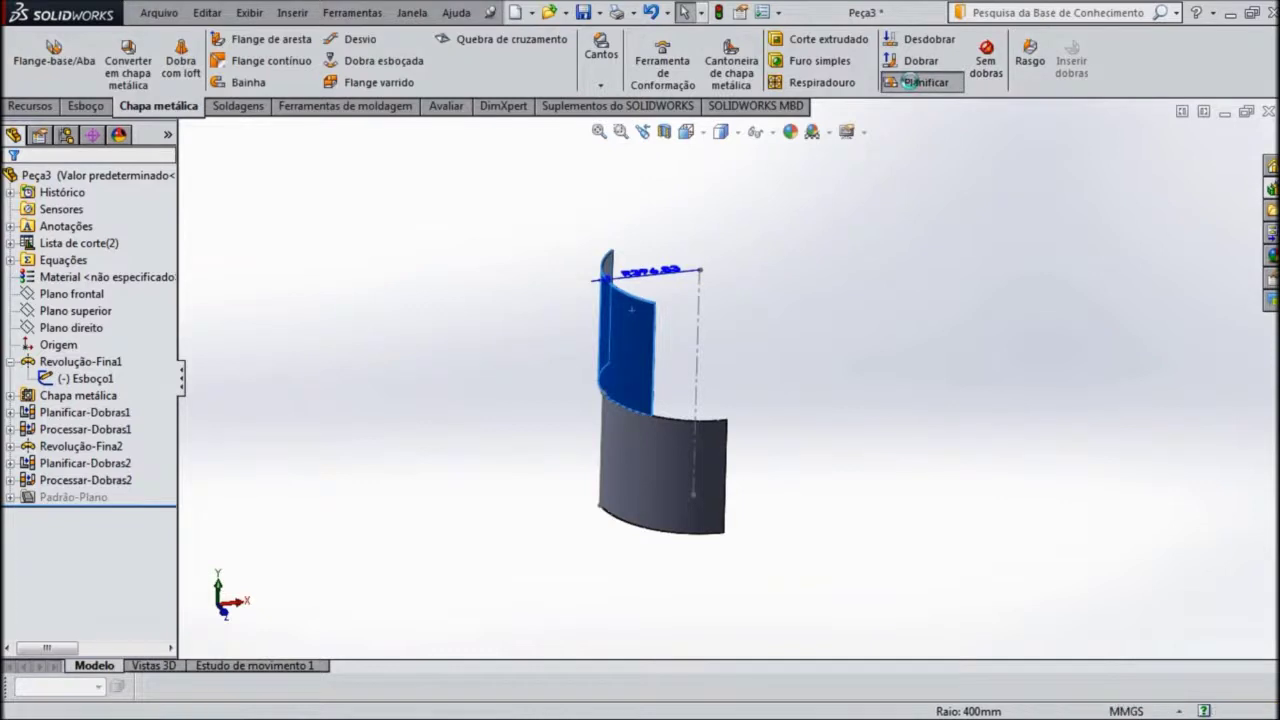
{"action": "left_click", "coordinate": [910, 82]}
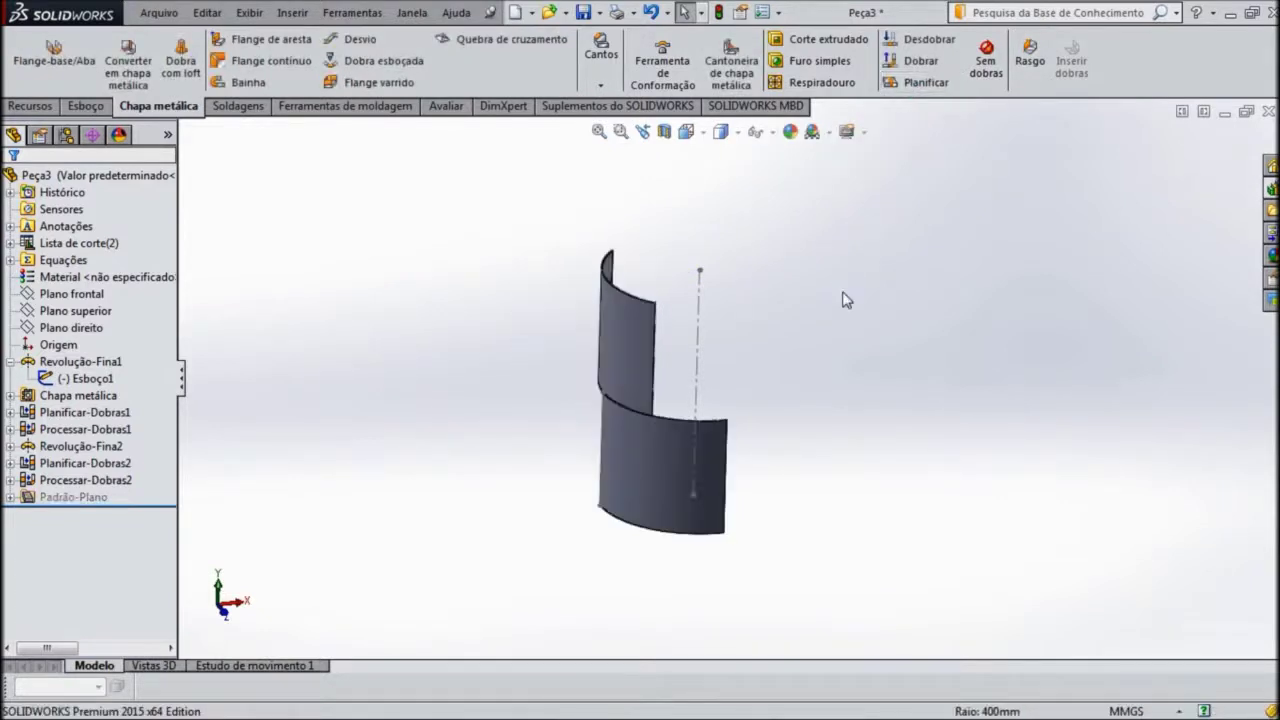
{"action": "scroll", "coordinate": [818, 393], "scroll_direction": "down", "scroll_amount": 2}
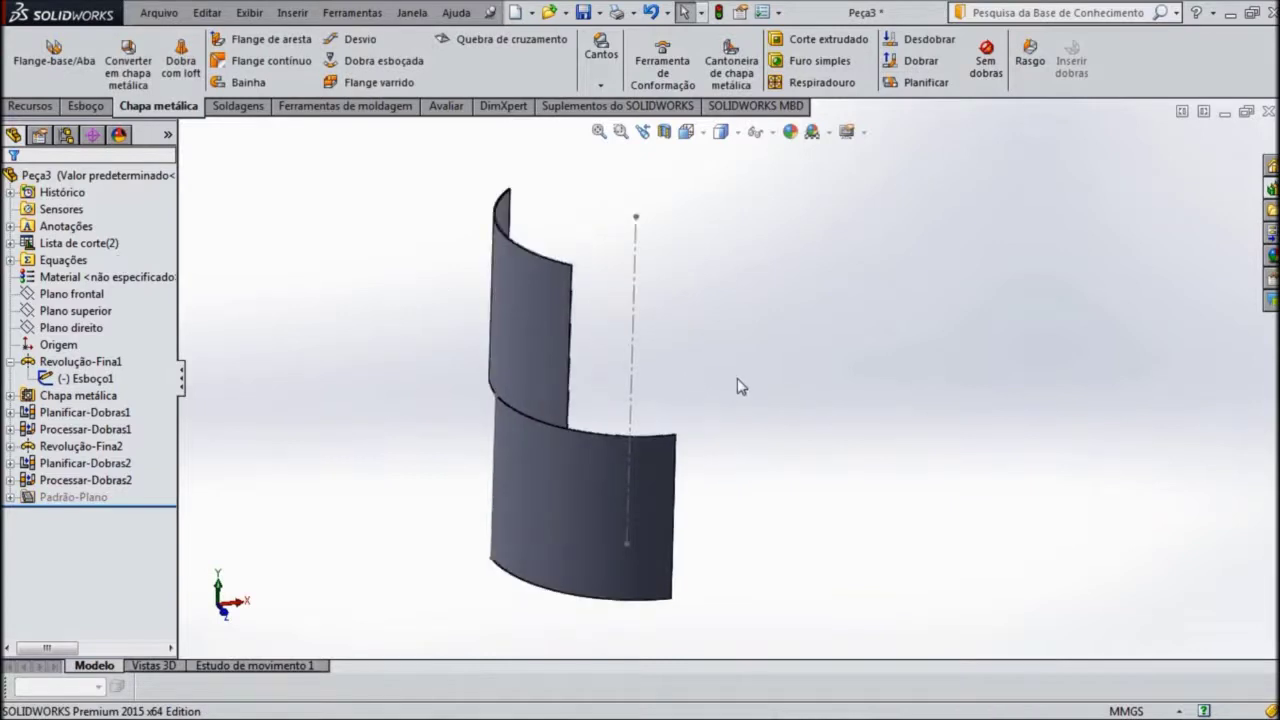
{"action": "left_click", "coordinate": [30, 105]}
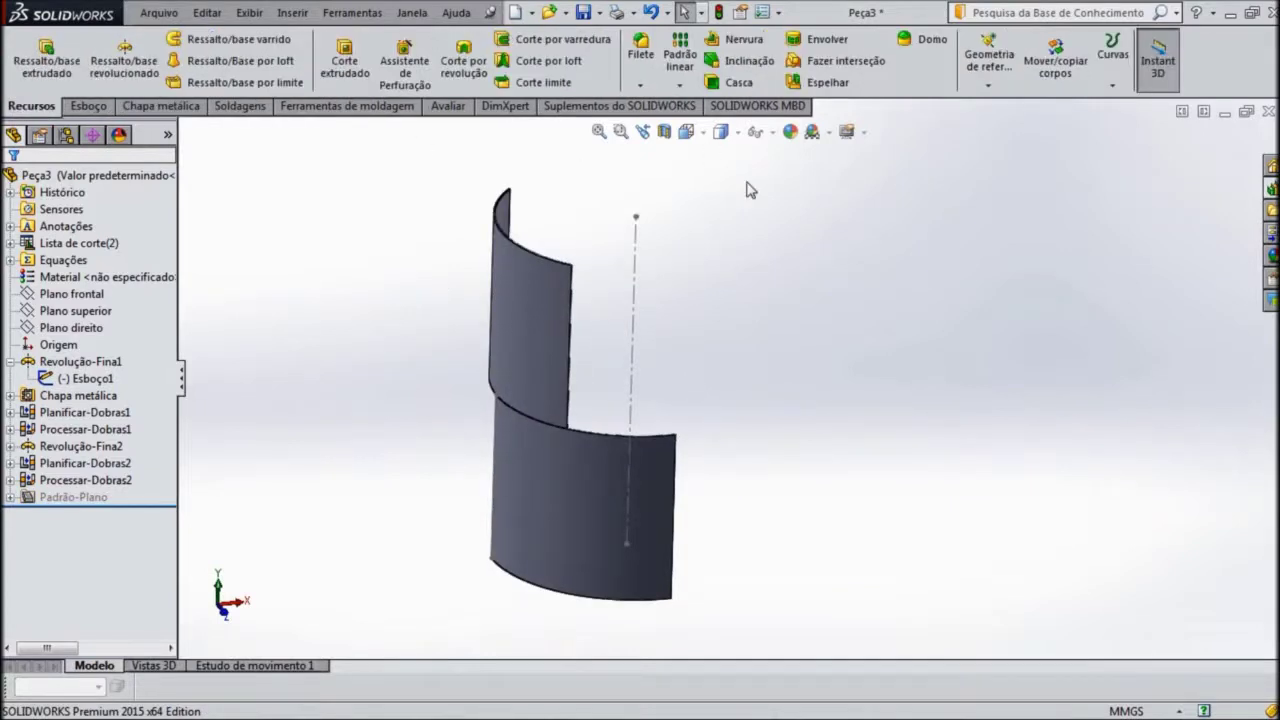
Step: Circular-pattern the upper sheet body Processar-Dobras2 four times over 360° about the Esboço1 centreline
{"action": "left_click", "coordinate": [688, 88]}
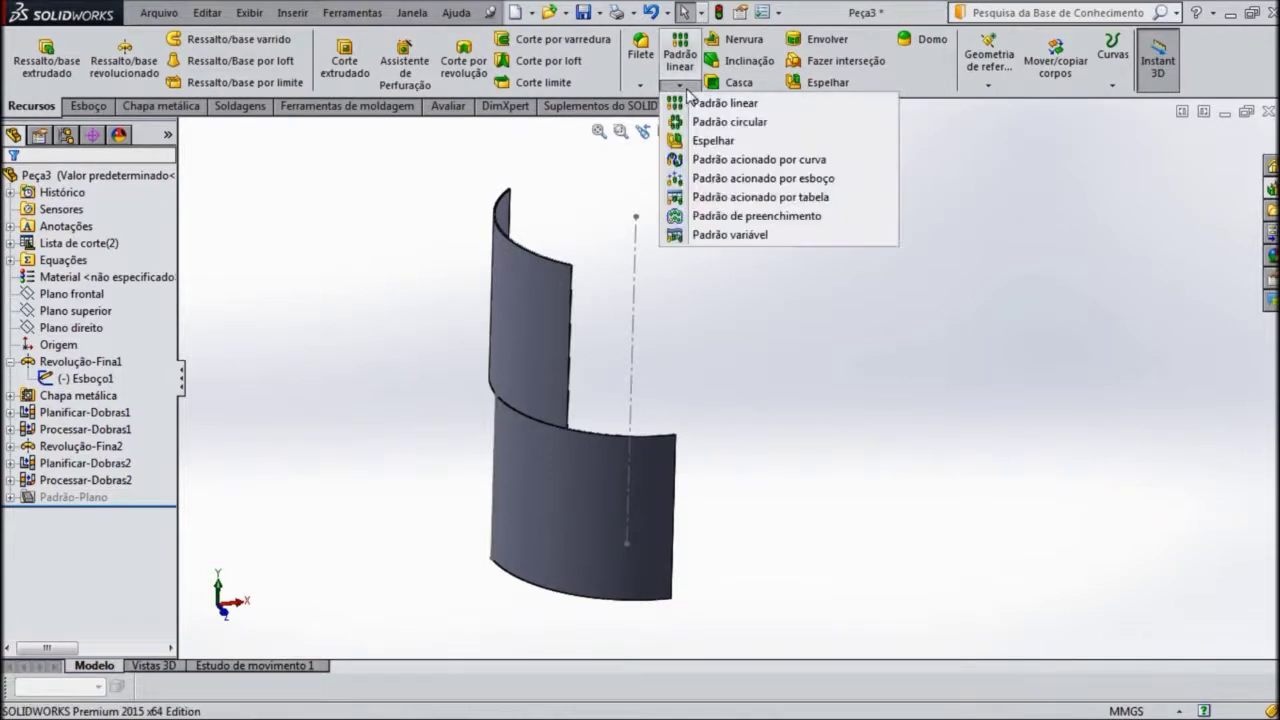
{"action": "left_click", "coordinate": [705, 120]}
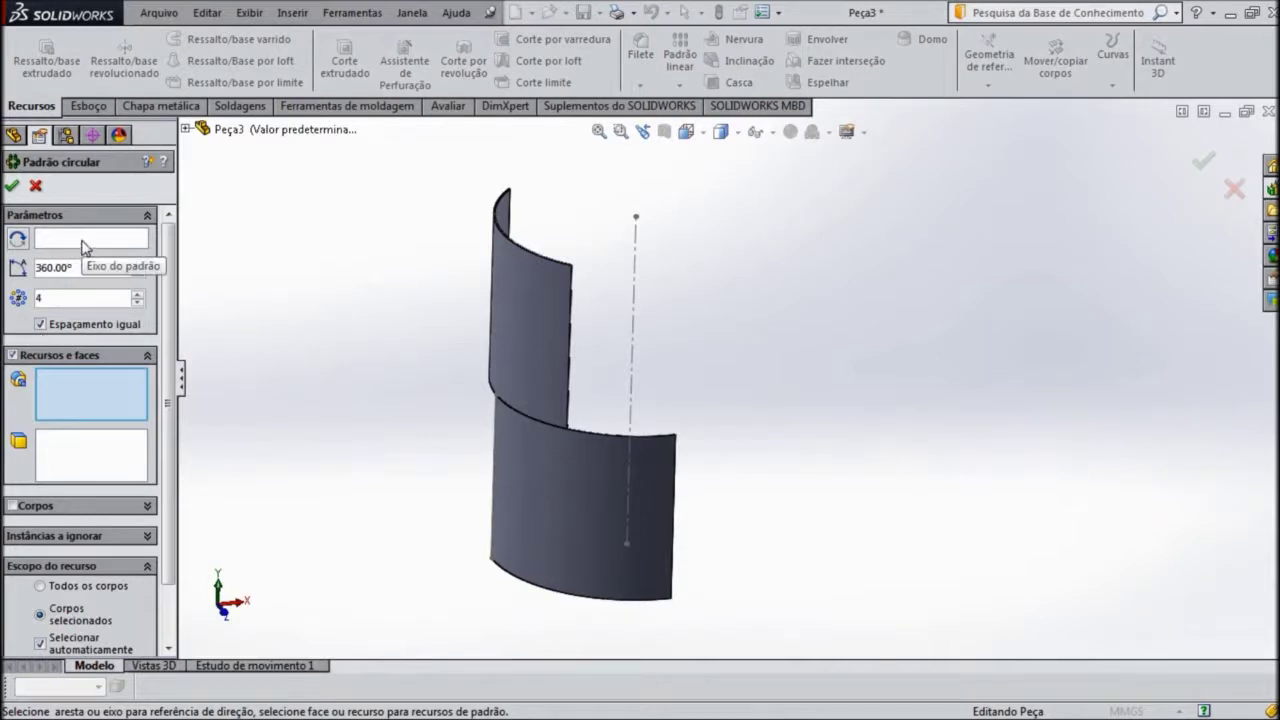
{"action": "left_click", "coordinate": [84, 240]}
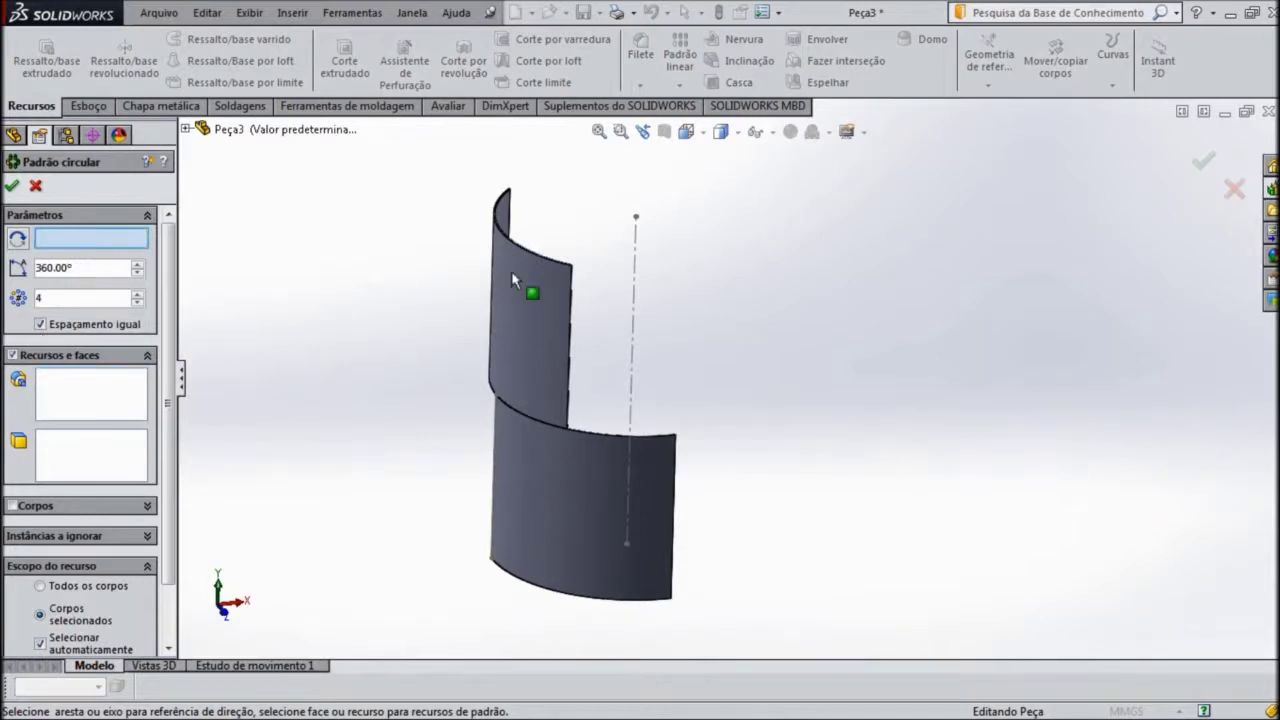
{"action": "left_click", "coordinate": [633, 297]}
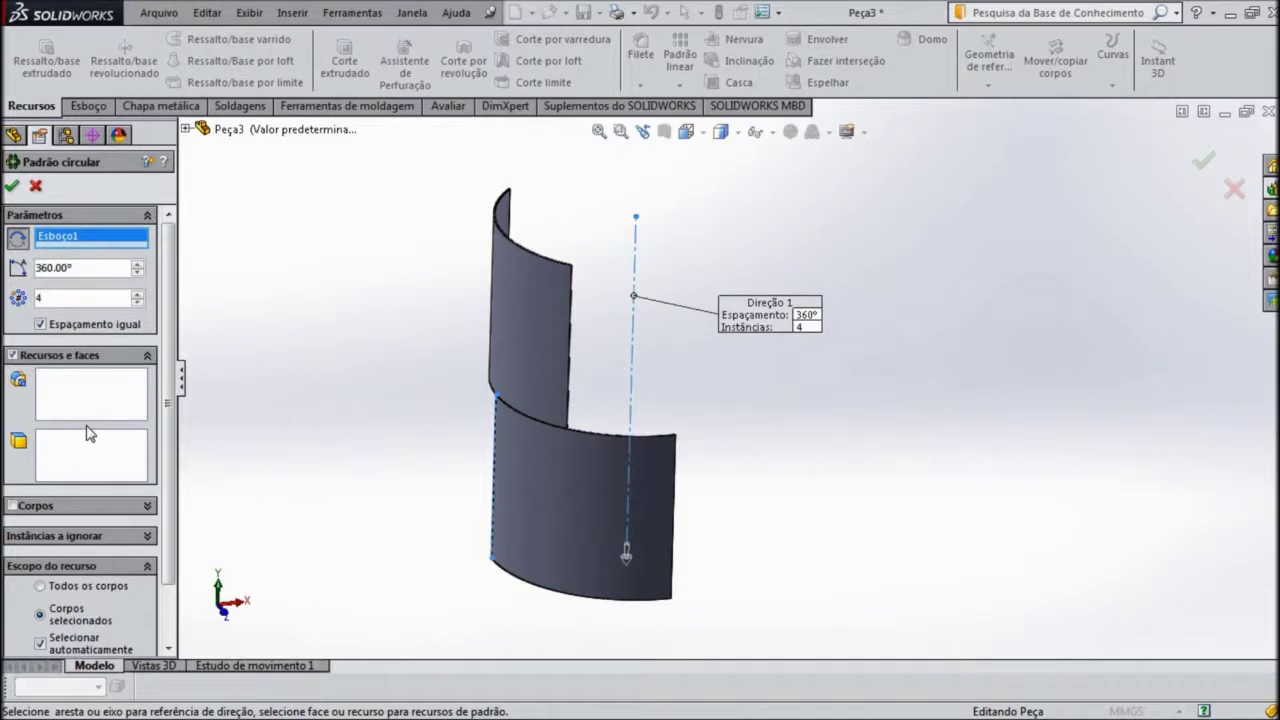
{"action": "left_click", "coordinate": [13, 357]}
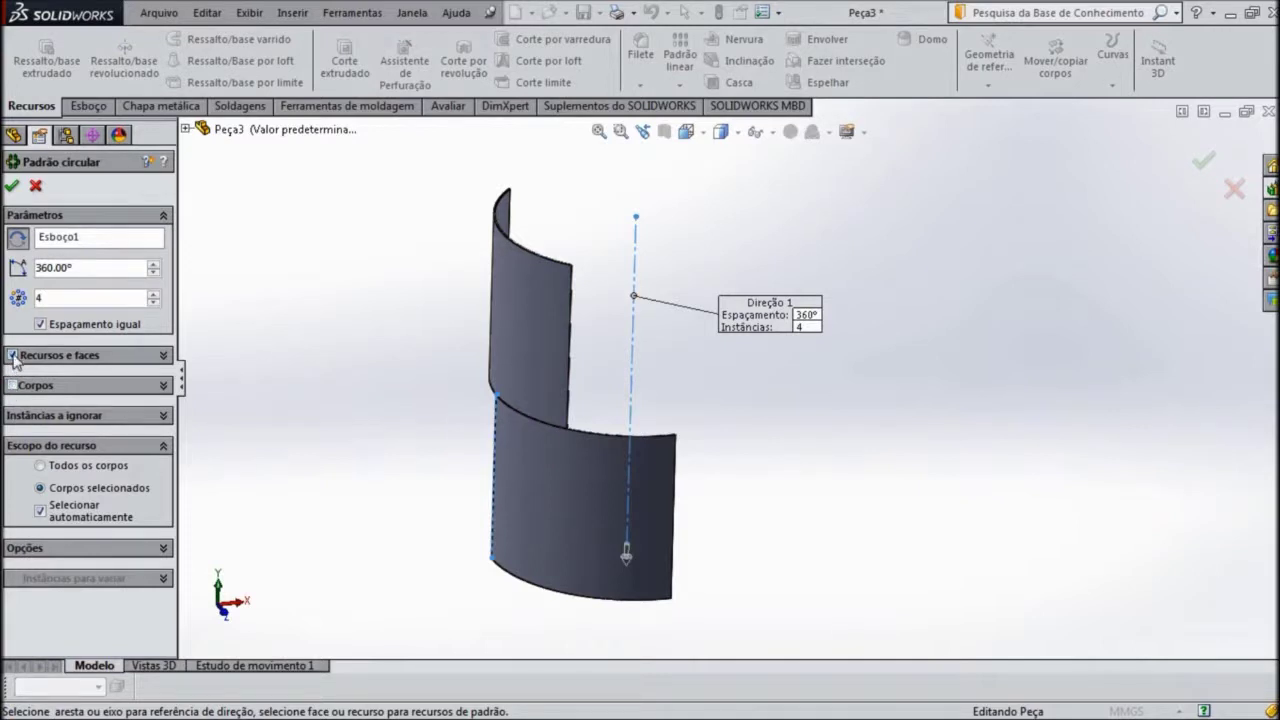
{"action": "left_click", "coordinate": [165, 357]}
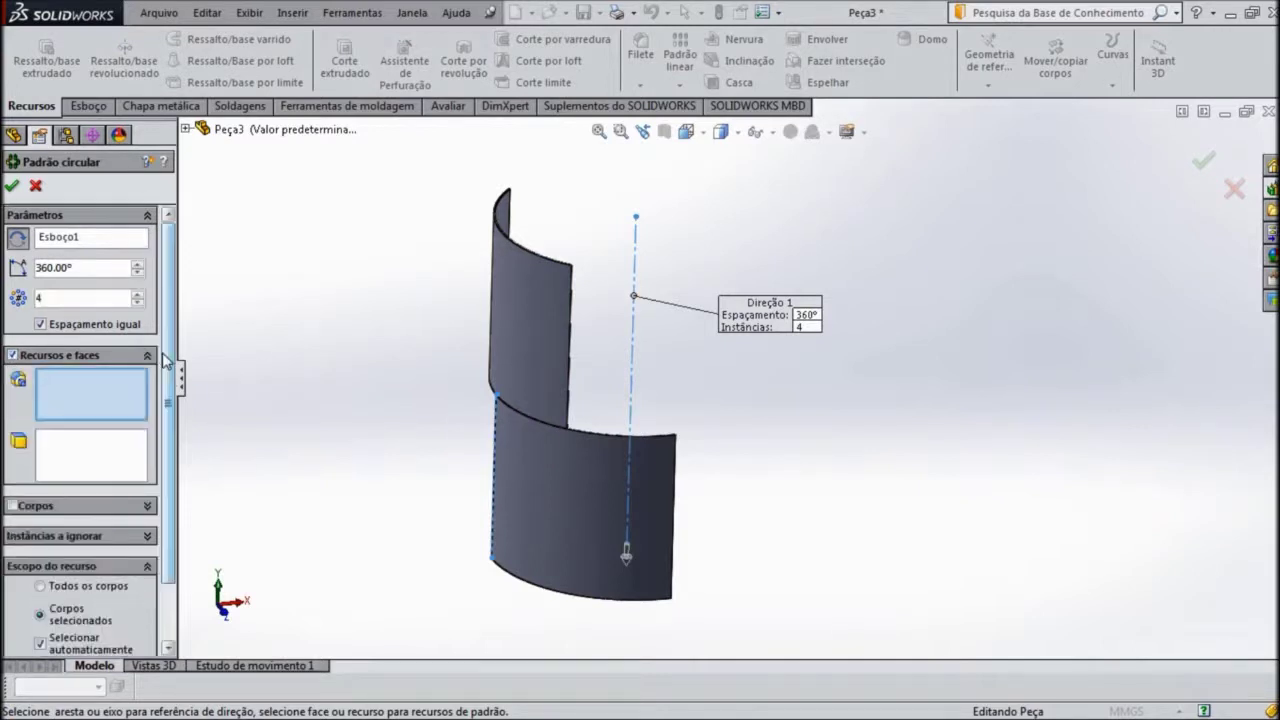
{"action": "left_click", "coordinate": [12, 507]}
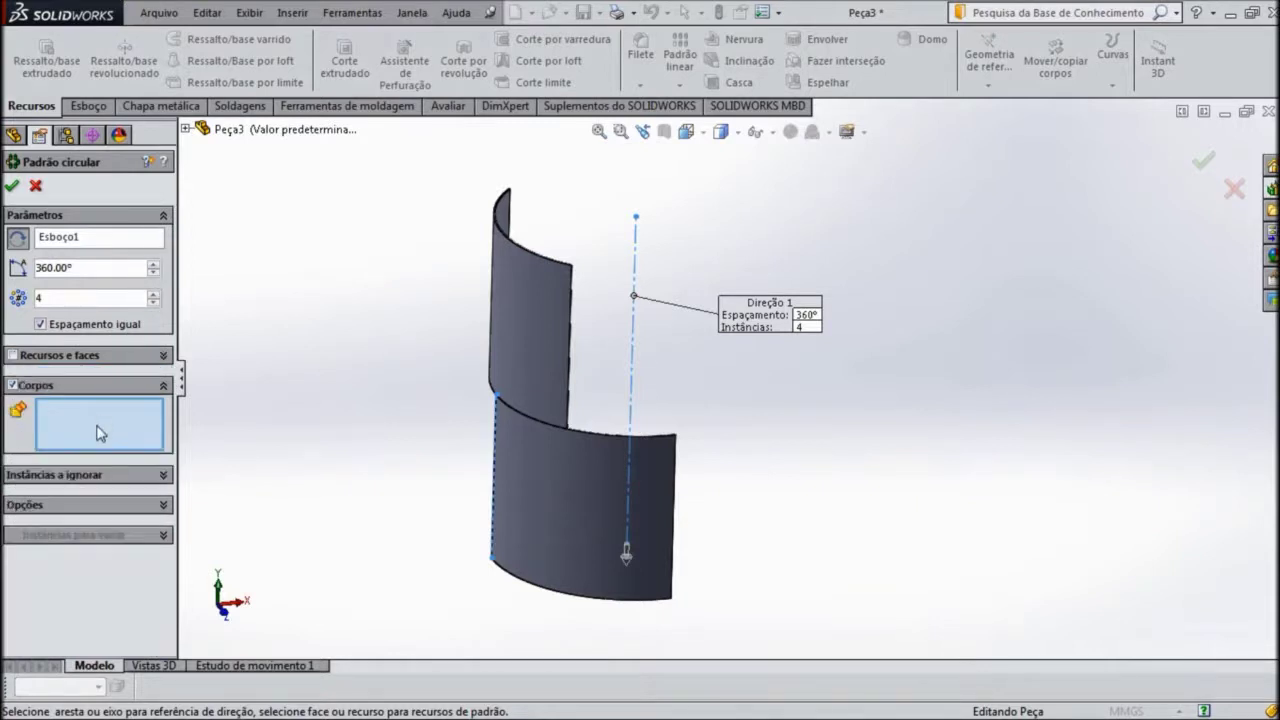
{"action": "left_click", "coordinate": [520, 318]}
{"action": "mouse_move", "coordinate": [474, 378]}
{"action": "middle_mouse_down"}
{"action": "mouse_move", "coordinate": [460, 503]}
{"action": "mouse_move", "coordinate": [409, 380]}
{"action": "mouse_move", "coordinate": [491, 246]}
{"action": "mouse_move", "coordinate": [363, 334]}
{"action": "mouse_move", "coordinate": [420, 391]}
{"action": "middle_mouse_up"}
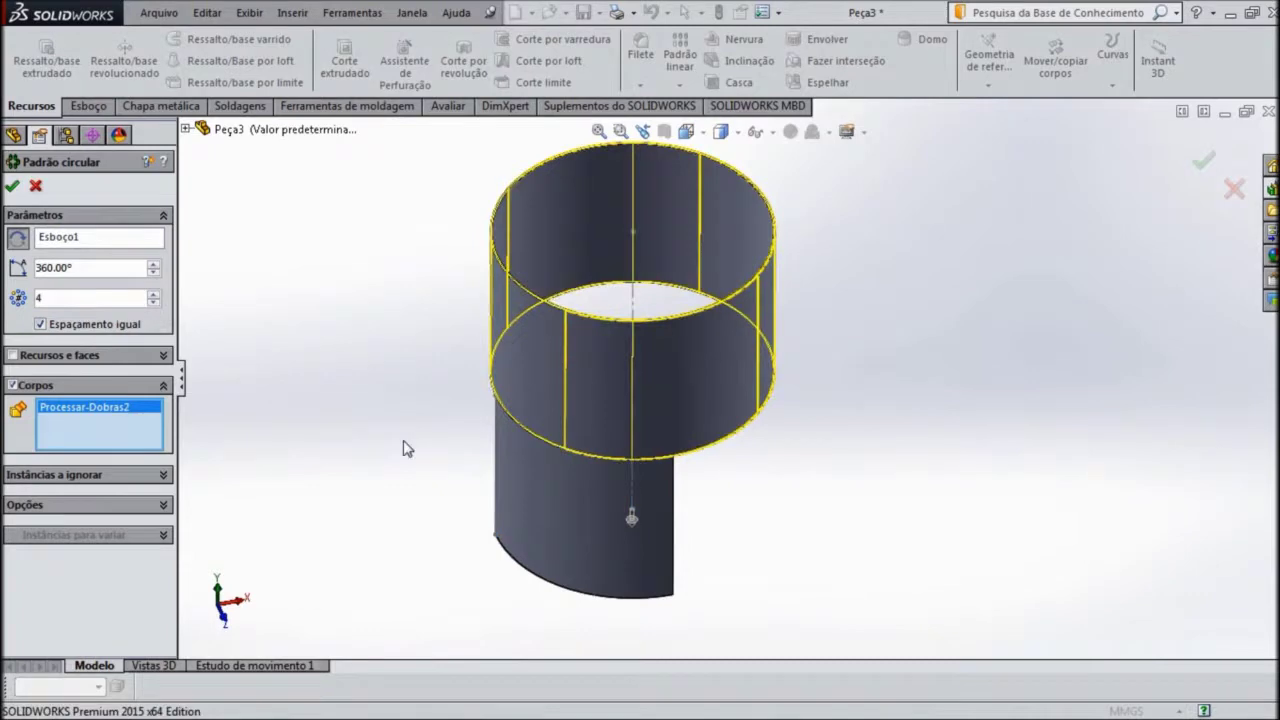
{"action": "mouse_move", "coordinate": [417, 497]}
{"action": "middle_mouse_down"}
{"action": "mouse_move", "coordinate": [340, 497]}
{"action": "mouse_move", "coordinate": [403, 528]}
{"action": "mouse_move", "coordinate": [354, 497]}
{"action": "mouse_move", "coordinate": [380, 511]}
{"action": "mouse_move", "coordinate": [392, 500]}
{"action": "middle_mouse_up"}
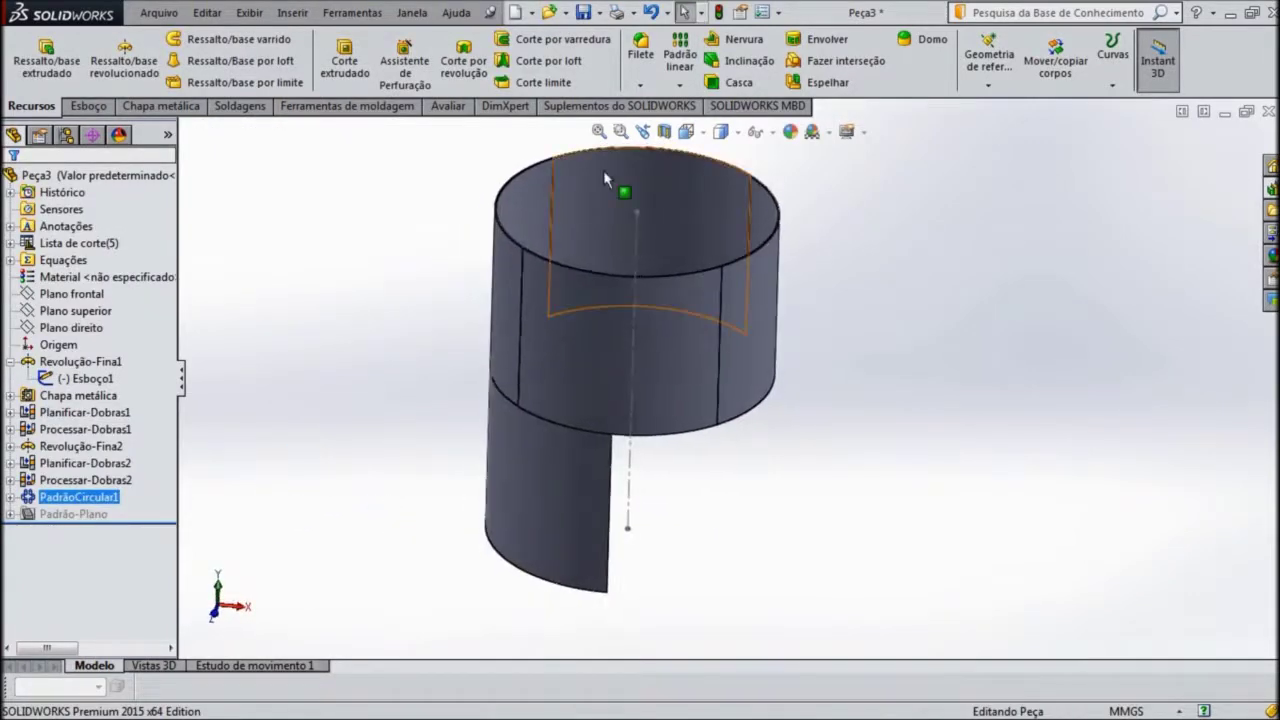
{"action": "left_click", "coordinate": [683, 88]}
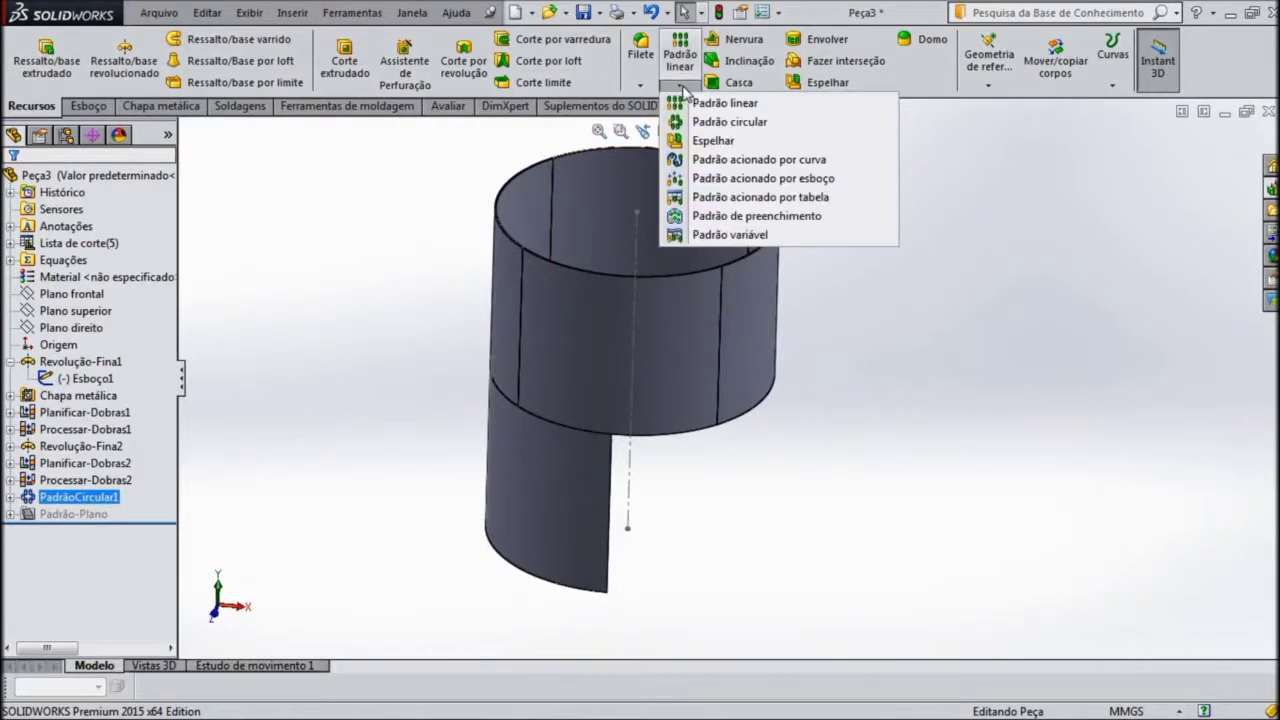
Step: Pattern the lower panel body Processar-Dobras1 into 4 equal instances over 360° about the Esboço1 axis
{"action": "left_click", "coordinate": [729, 122]}
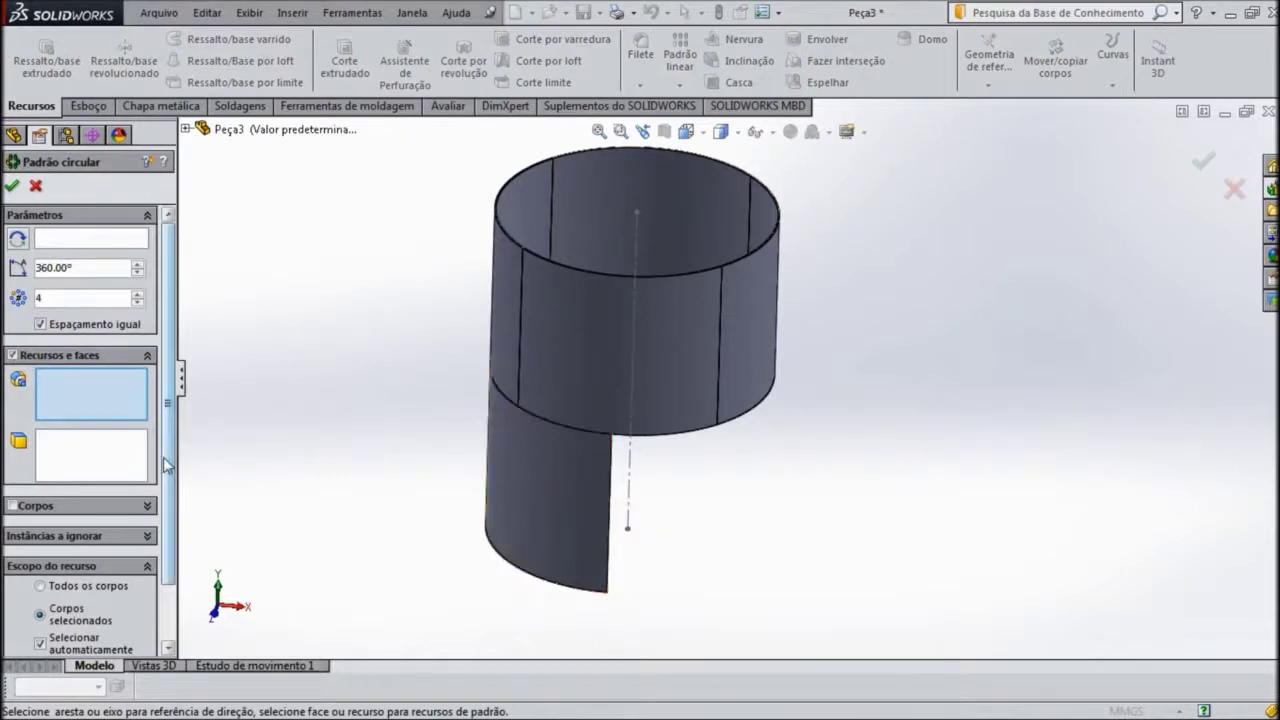
{"action": "left_click", "coordinate": [12, 506]}
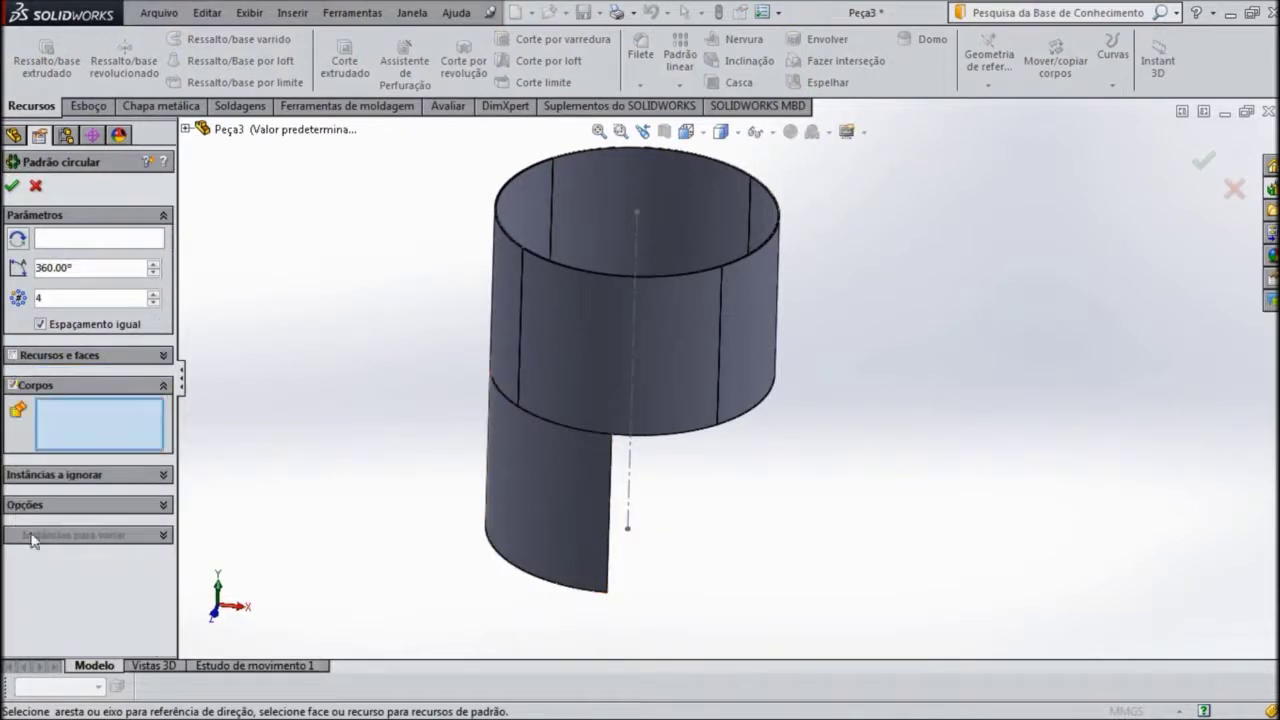
{"action": "left_click", "coordinate": [534, 490]}
{"action": "left_click", "coordinate": [83, 240]}
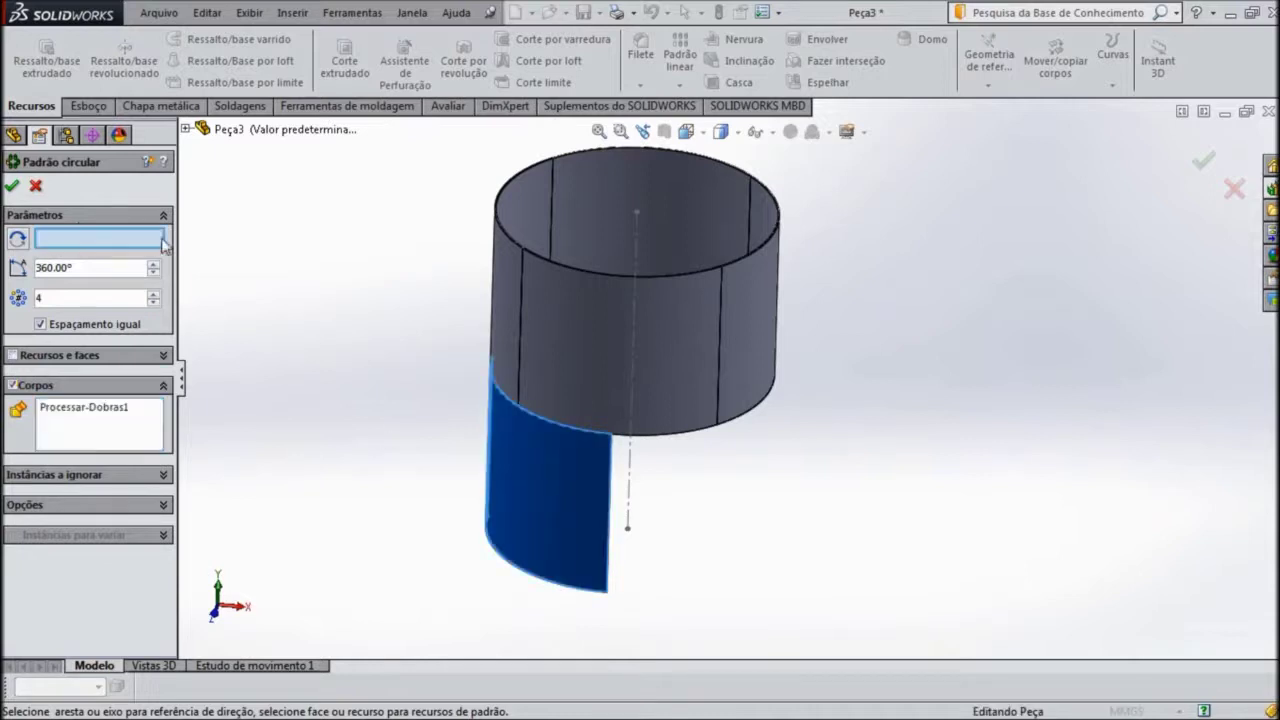
{"action": "left_click", "coordinate": [637, 236]}
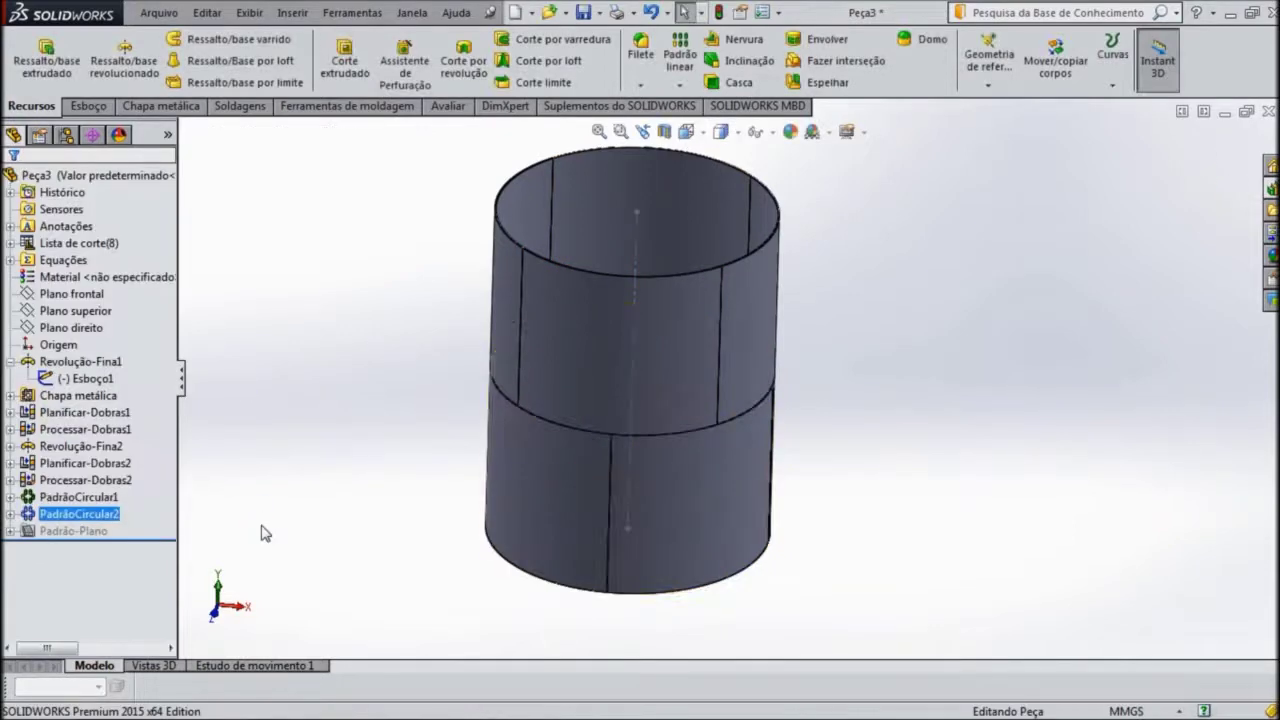
{"action": "mouse_move", "coordinate": [320, 500]}
{"action": "middle_mouse_down"}
{"action": "mouse_move", "coordinate": [266, 431]}
{"action": "mouse_move", "coordinate": [300, 440]}
{"action": "mouse_move", "coordinate": [283, 459]}
{"action": "mouse_move", "coordinate": [323, 471]}
{"action": "mouse_move", "coordinate": [420, 474]}
{"action": "middle_mouse_up"}
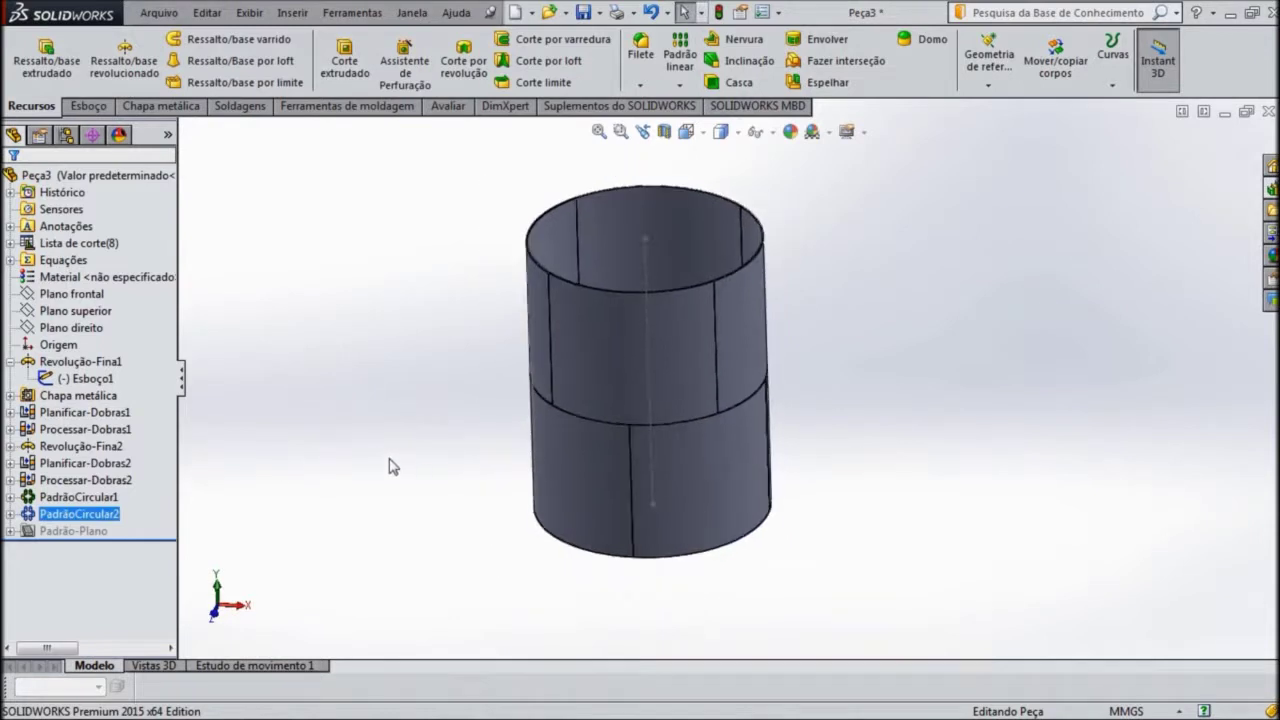
Step: Select an upper panel and toggle Planificar to check the sheet-metal flat pattern
{"action": "scroll", "coordinate": [392, 466], "scroll_direction": "up", "scroll_amount": 2}
{"action": "middle_click_drag", "start_coordinate": [500, 443], "coordinate": [503, 403]}
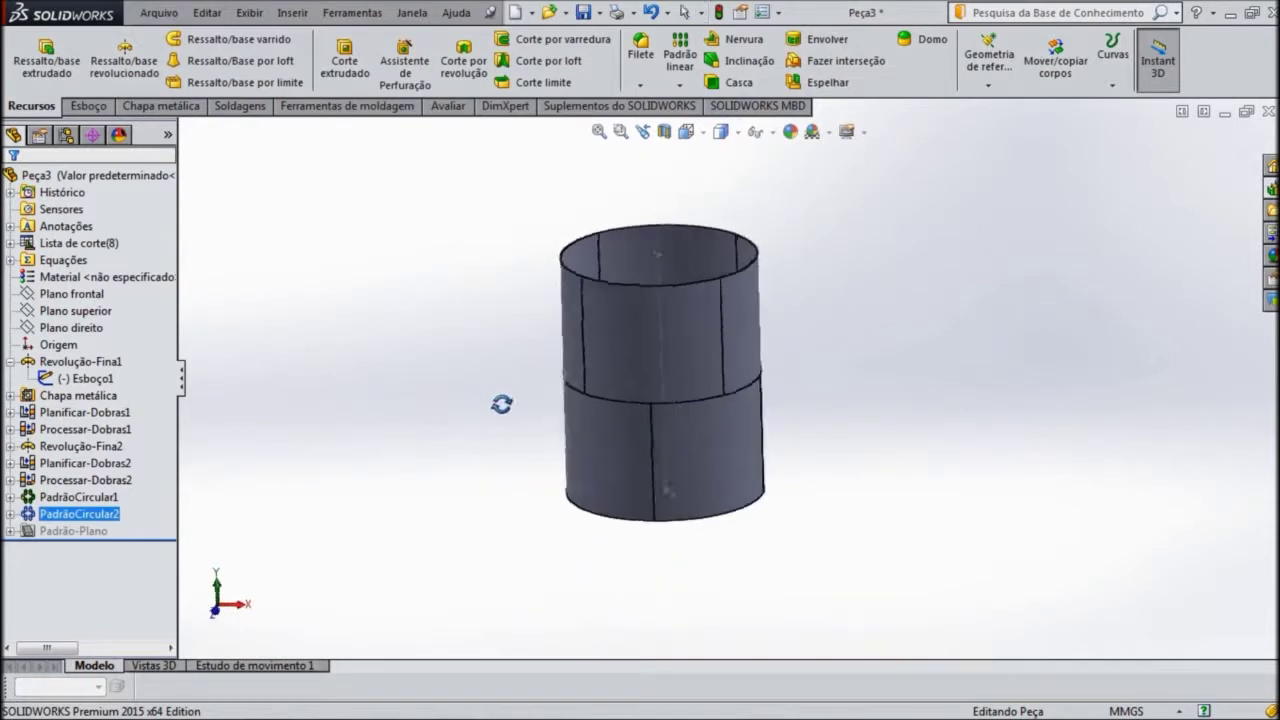
{"action": "scroll", "coordinate": [615, 362], "scroll_direction": "down", "scroll_amount": 2}
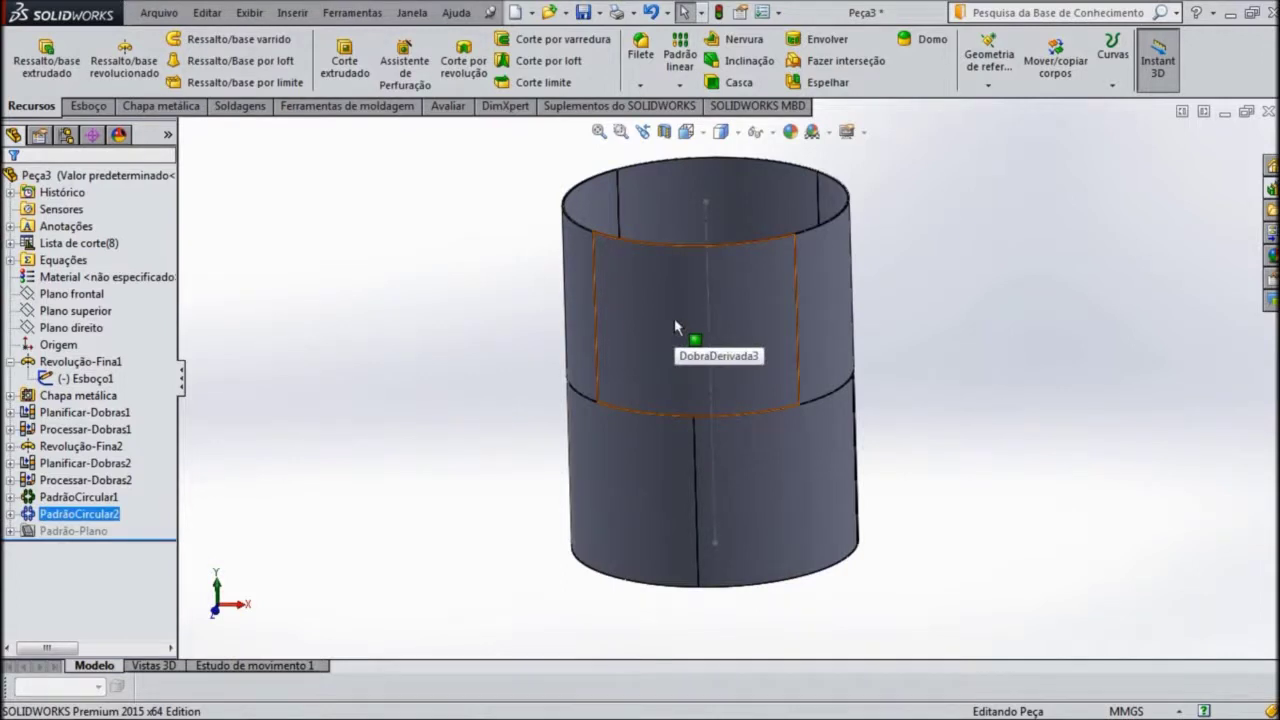
{"action": "left_click", "coordinate": [660, 282]}
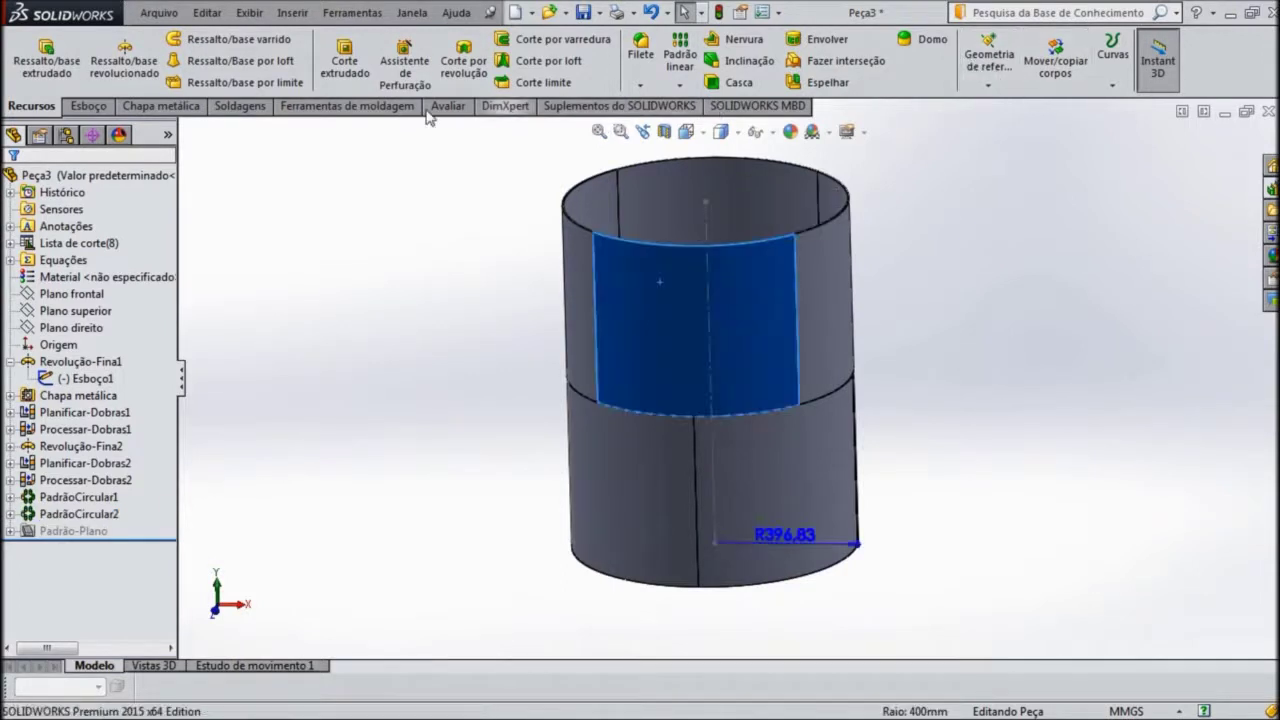
{"action": "left_click", "coordinate": [159, 105]}
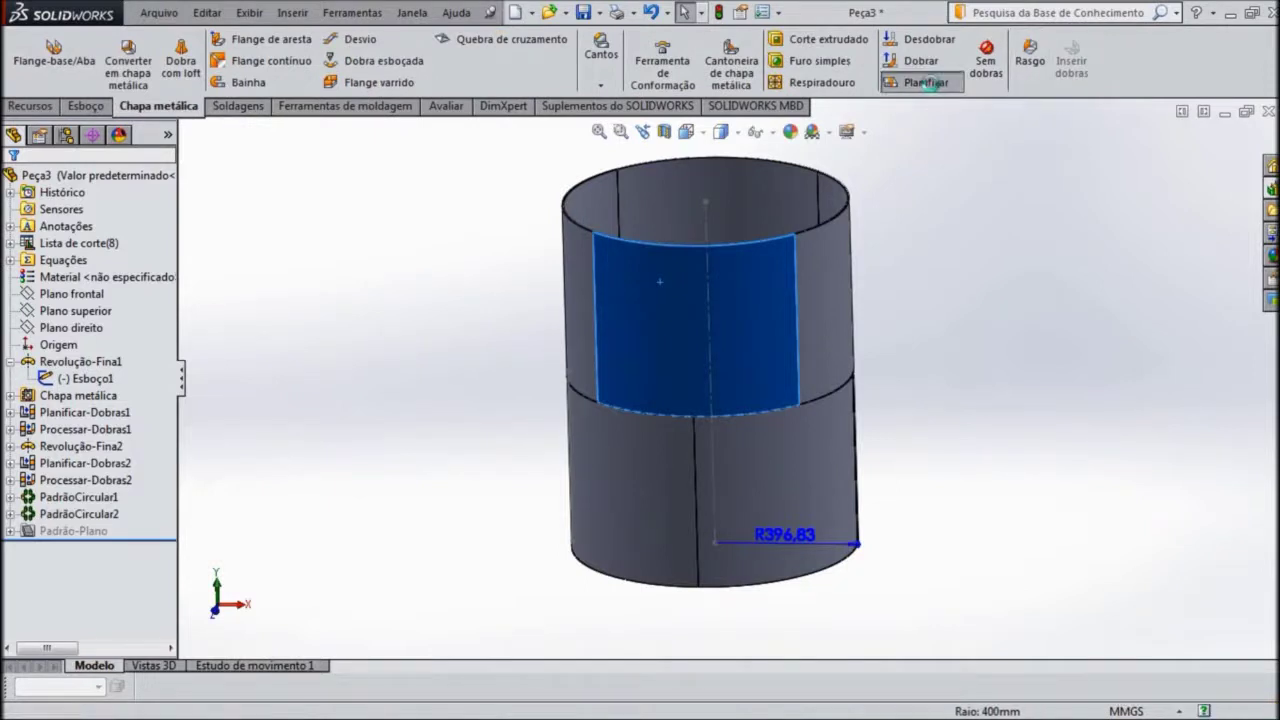
{"action": "left_click", "coordinate": [928, 84]}
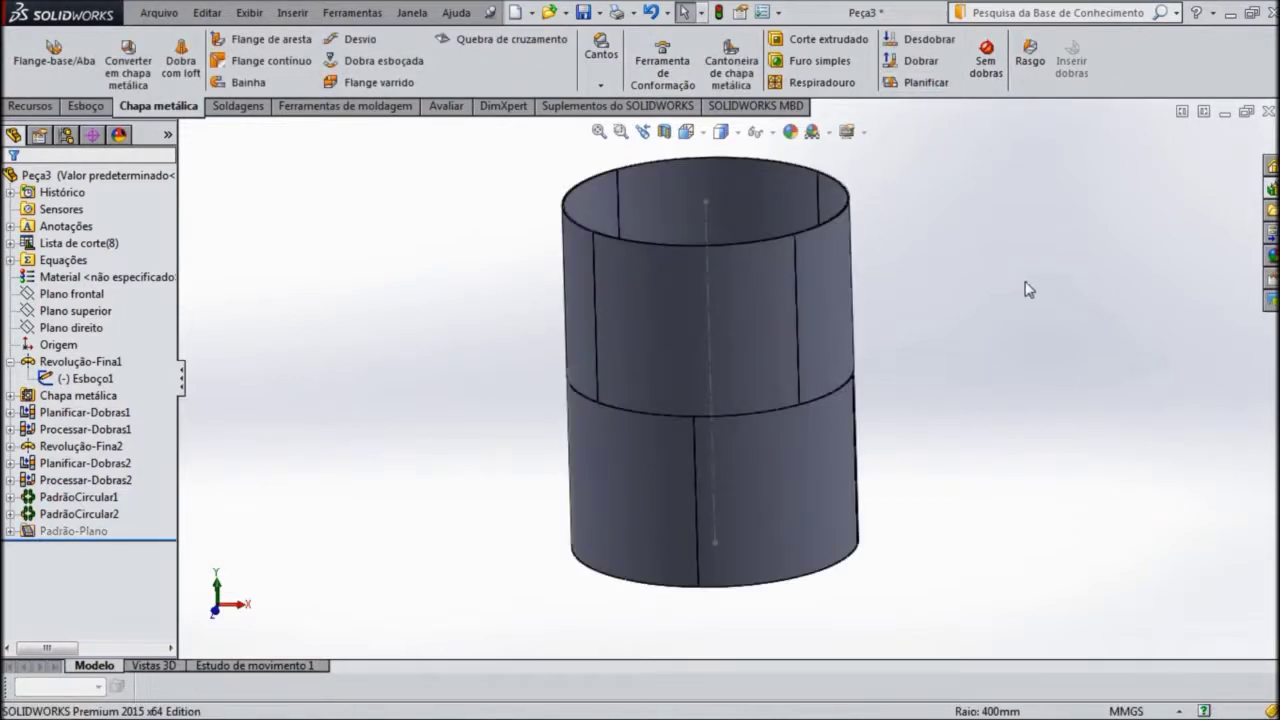
Step: Set the view to the Frontal orientation and zoom in on the tank
{"action": "middle_click_drag", "start_coordinate": [940, 312], "coordinate": [915, 300]}
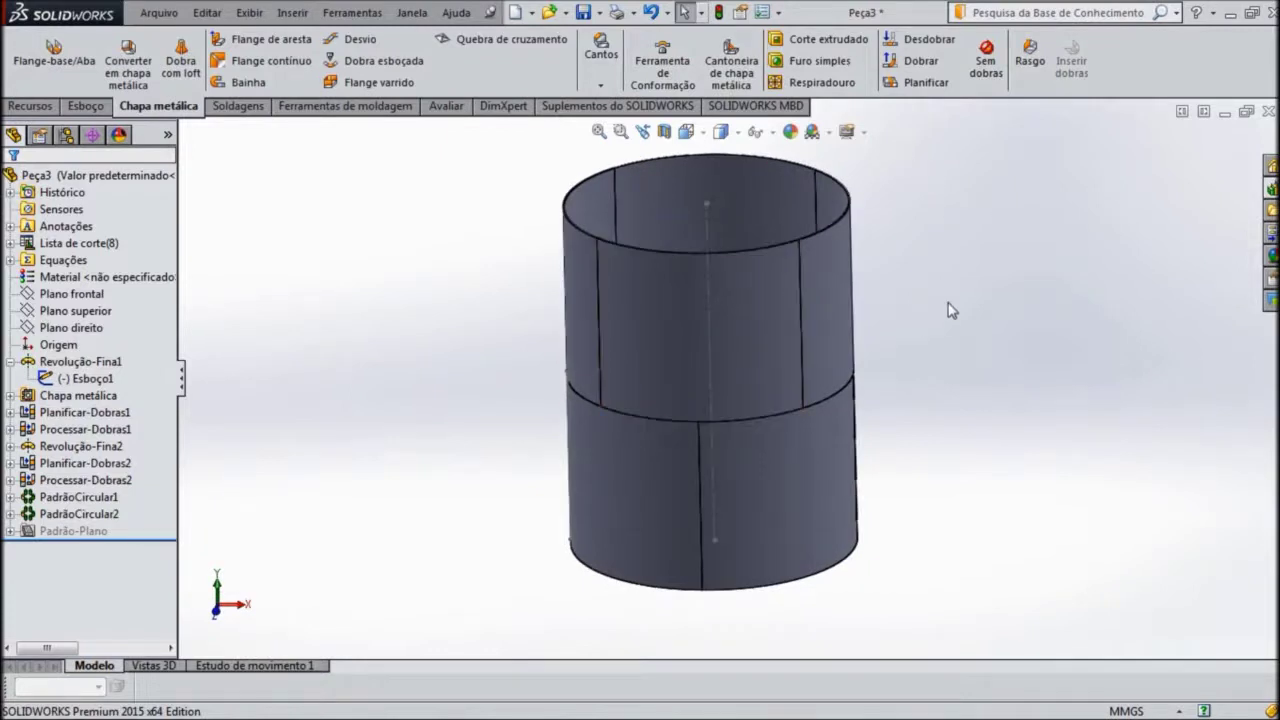
{"action": "scroll", "coordinate": [949, 306], "scroll_direction": "up", "scroll_amount": 2}
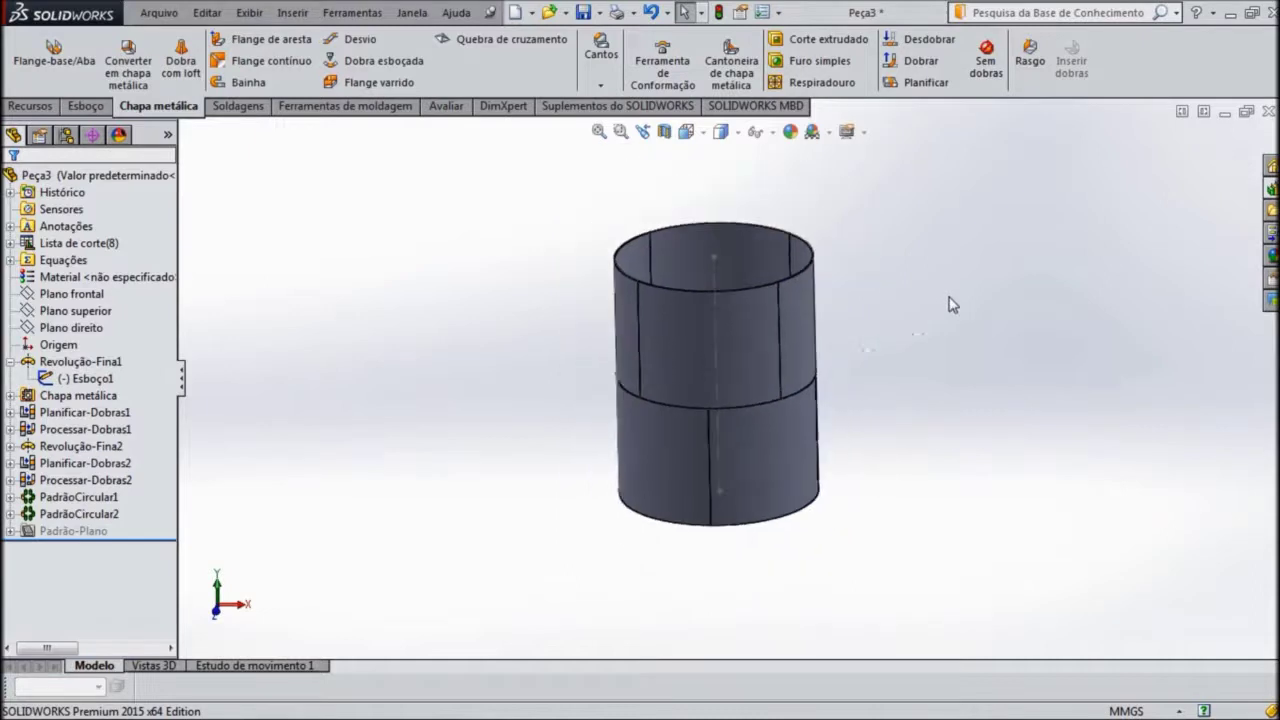
{"action": "middle_click_drag", "start_coordinate": [949, 306], "coordinate": [914, 357]}
{"action": "left_click", "coordinate": [701, 135]}
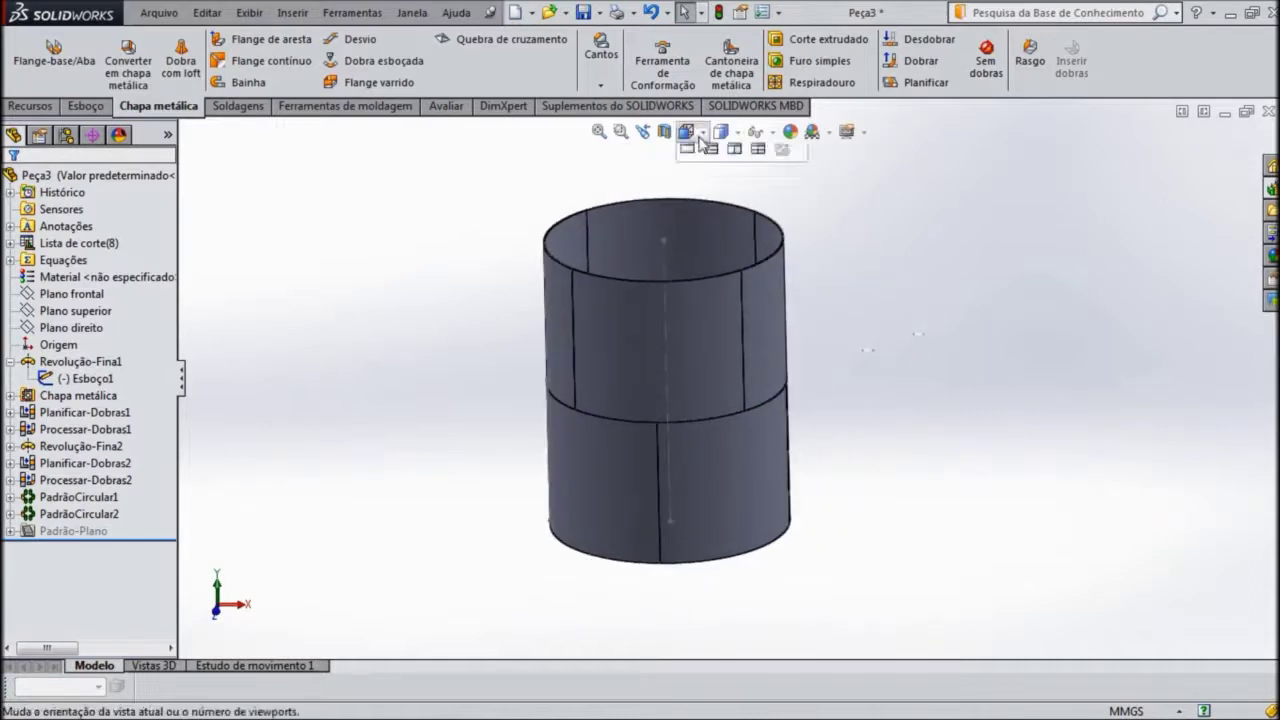
{"action": "left_click", "coordinate": [714, 183]}
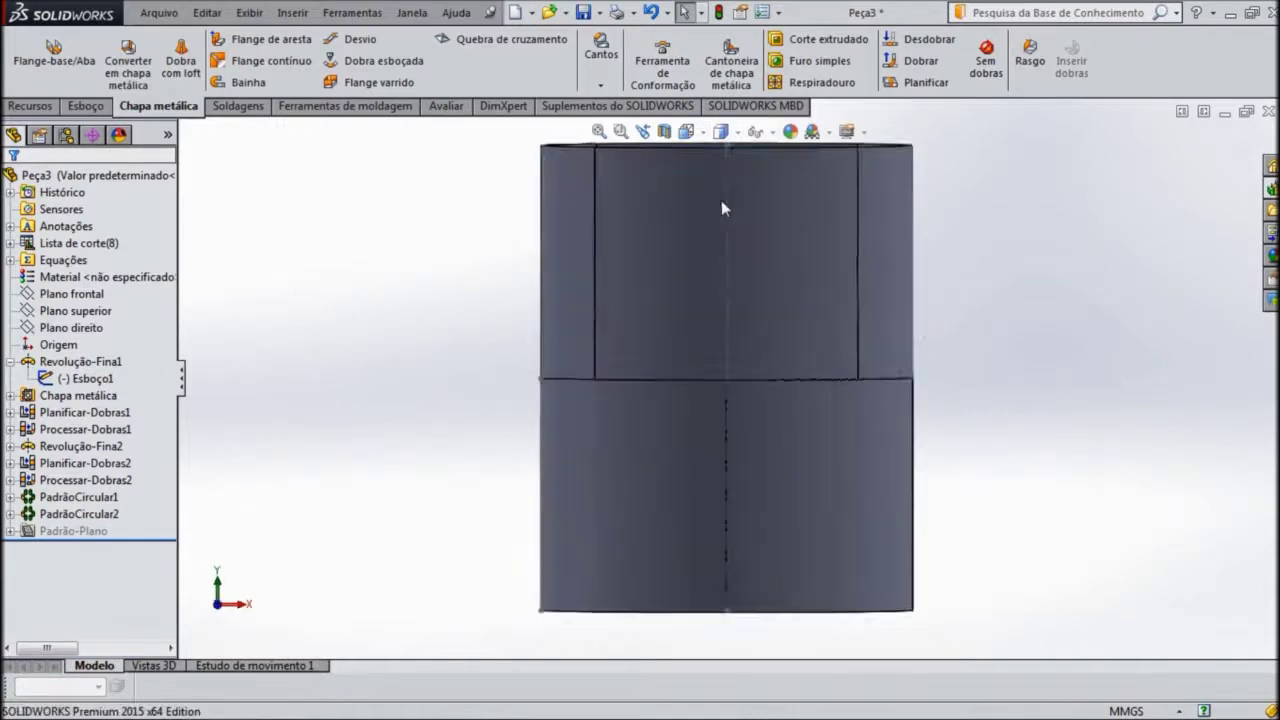
{"action": "scroll", "coordinate": [741, 271], "scroll_direction": "down", "scroll_amount": 3}
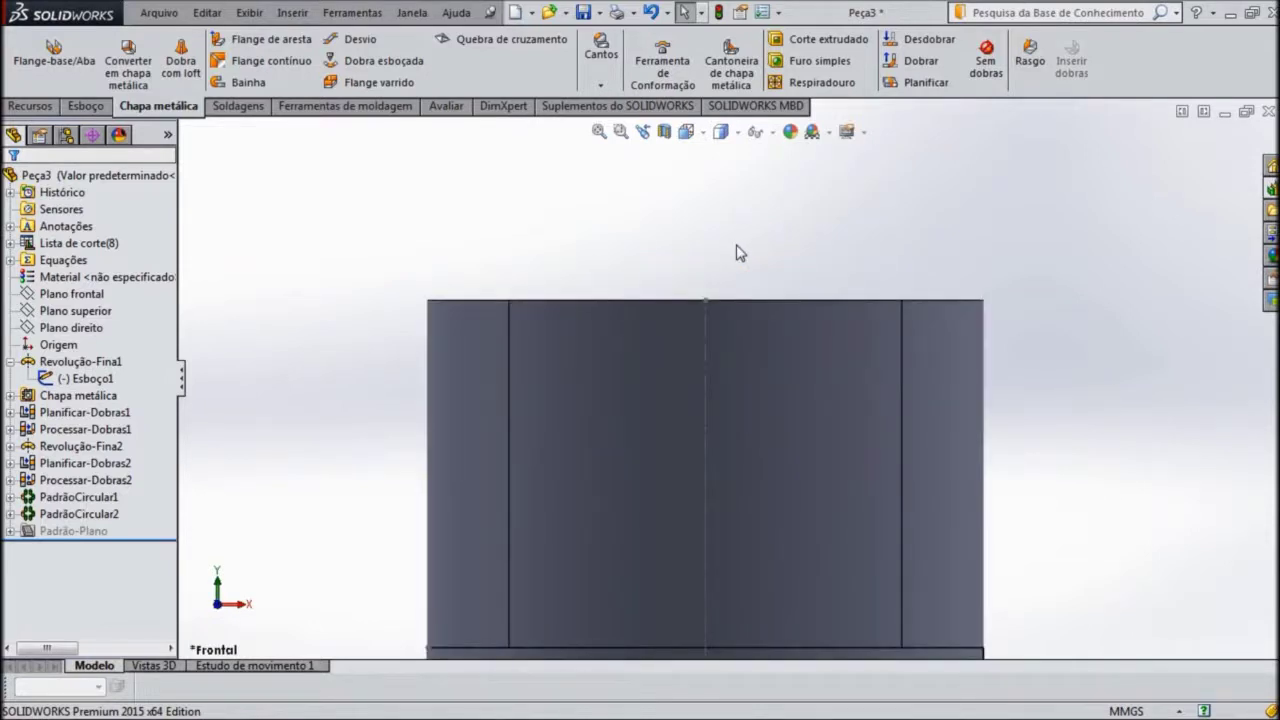
Step: Select Plano frontal in the feature tree and bring up the Esboço sketch tools
{"action": "left_click", "coordinate": [66, 295]}
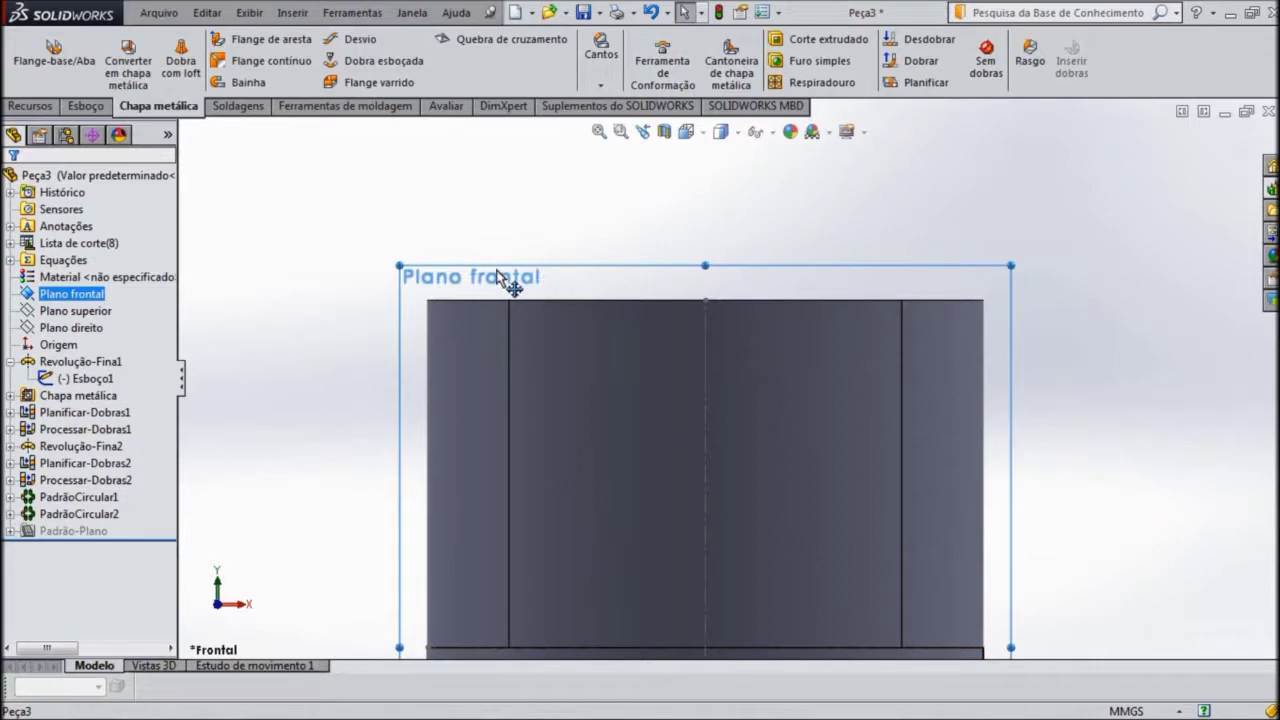
{"action": "left_click", "coordinate": [90, 108]}
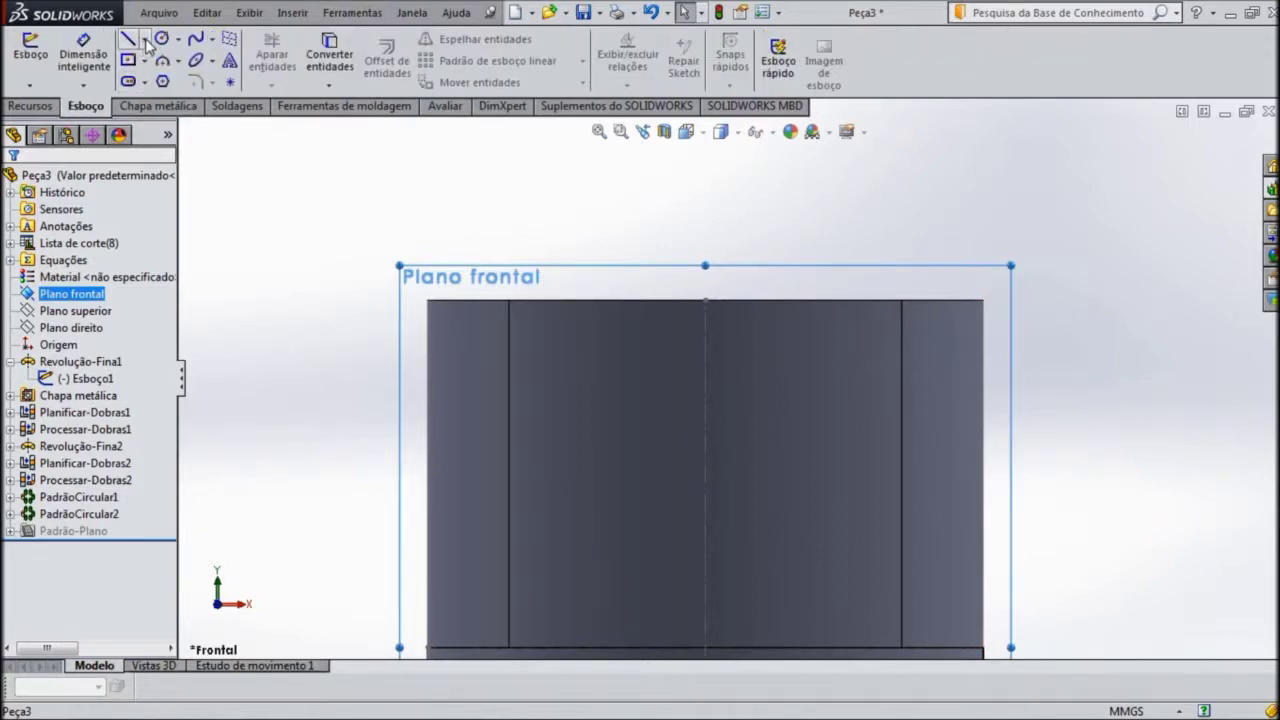
Step: Draw a horizontal midpoint line centred on the tank's top edge and begin dimensioning it
{"action": "left_click", "coordinate": [145, 40]}
{"action": "left_click", "coordinate": [185, 91]}
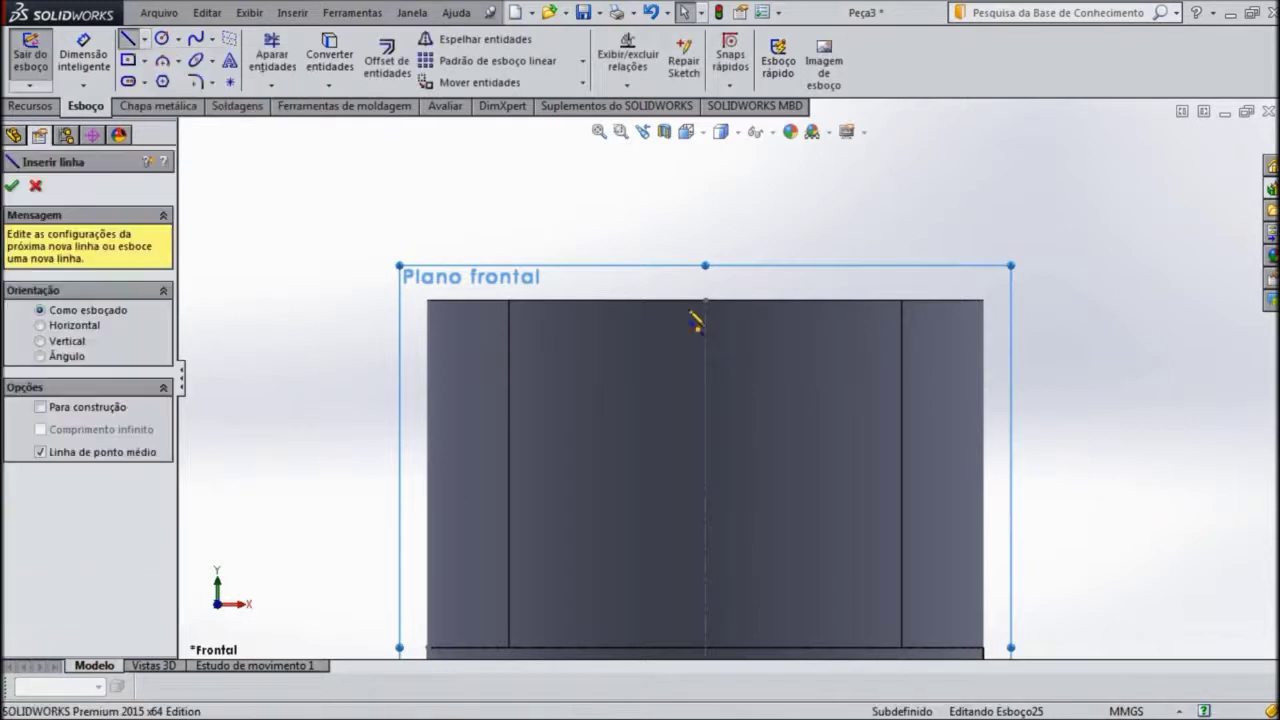
{"action": "left_click", "coordinate": [705, 300]}
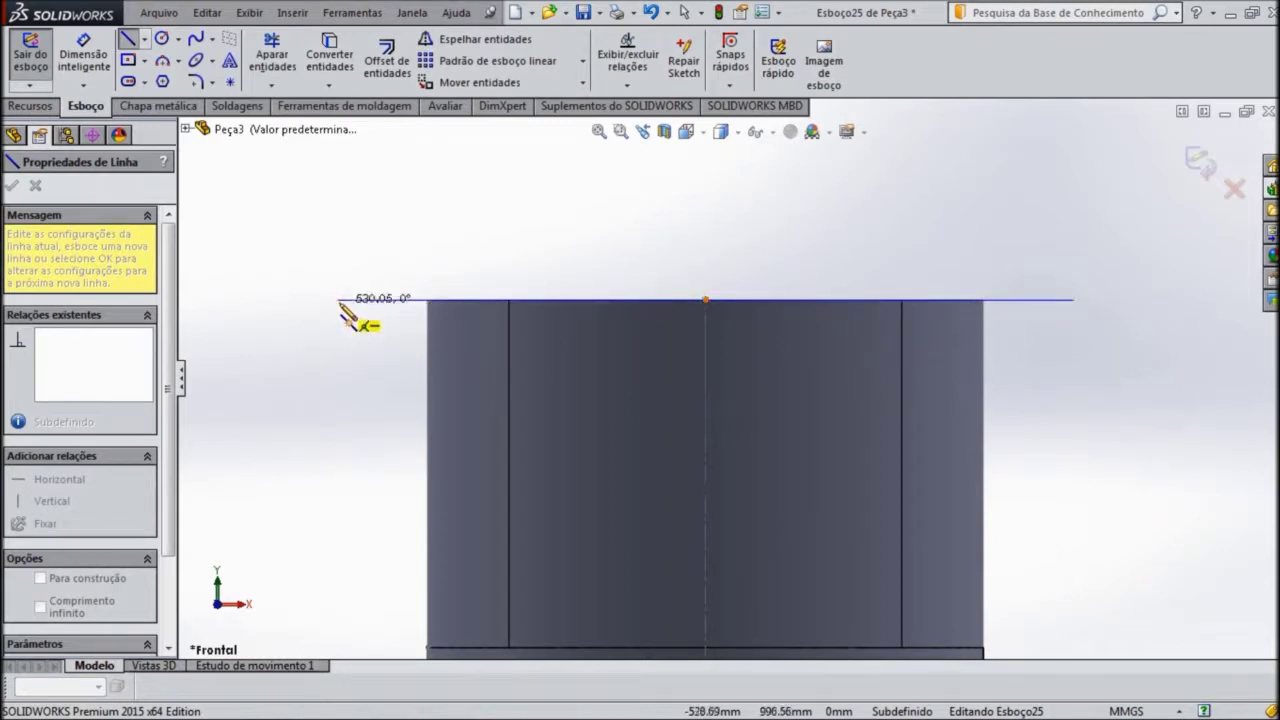
{"action": "left_click", "coordinate": [339, 300]}
{"action": "right_click", "coordinate": [340, 300]}
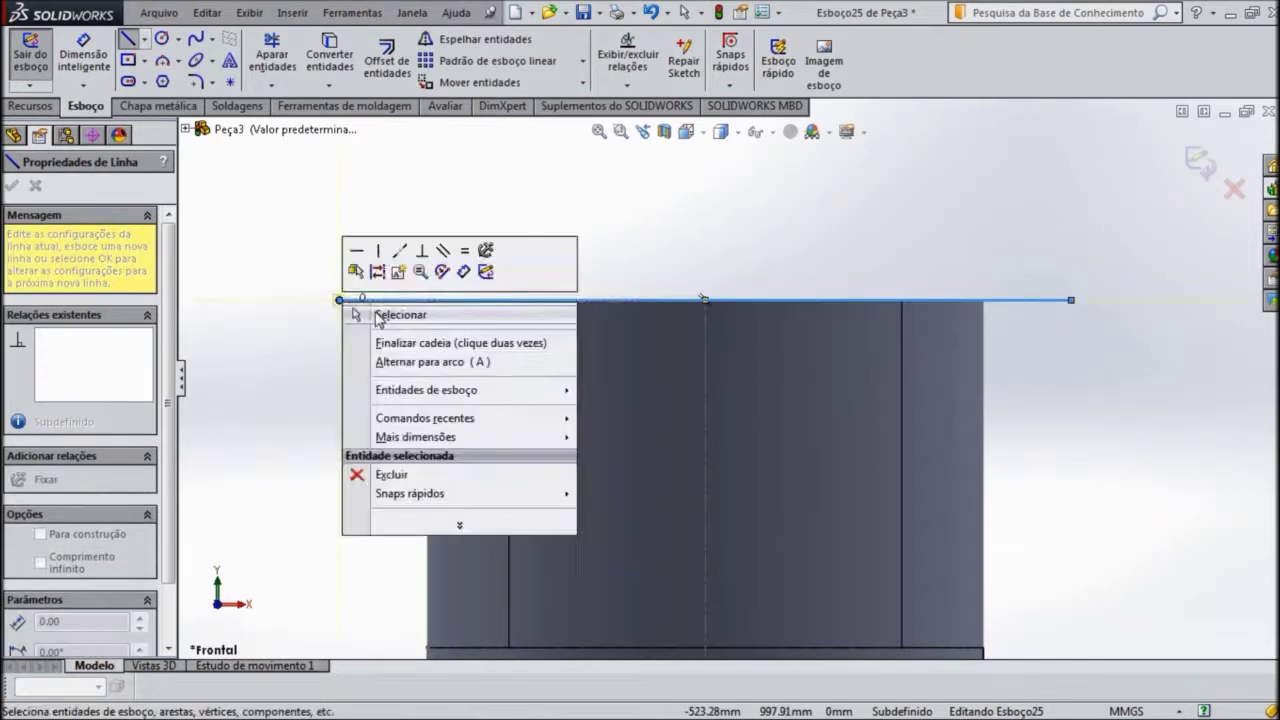
{"action": "left_click", "coordinate": [398, 312]}
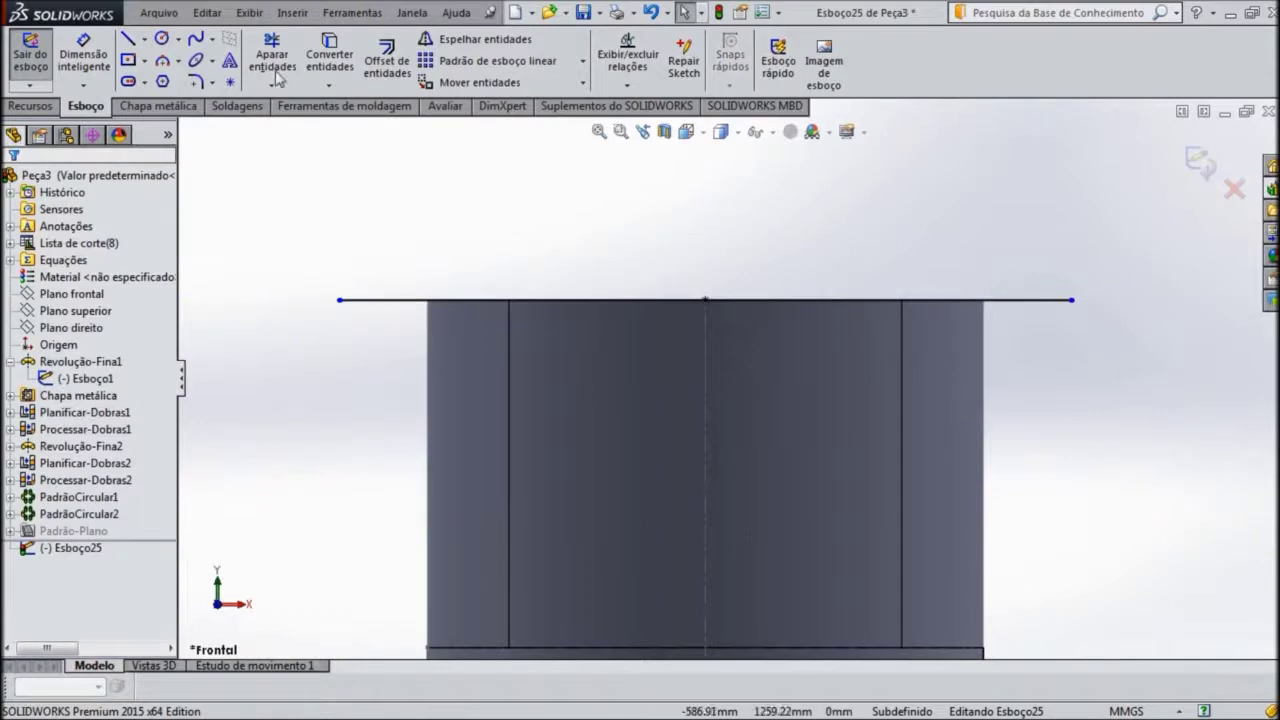
{"action": "left_click", "coordinate": [83, 57]}
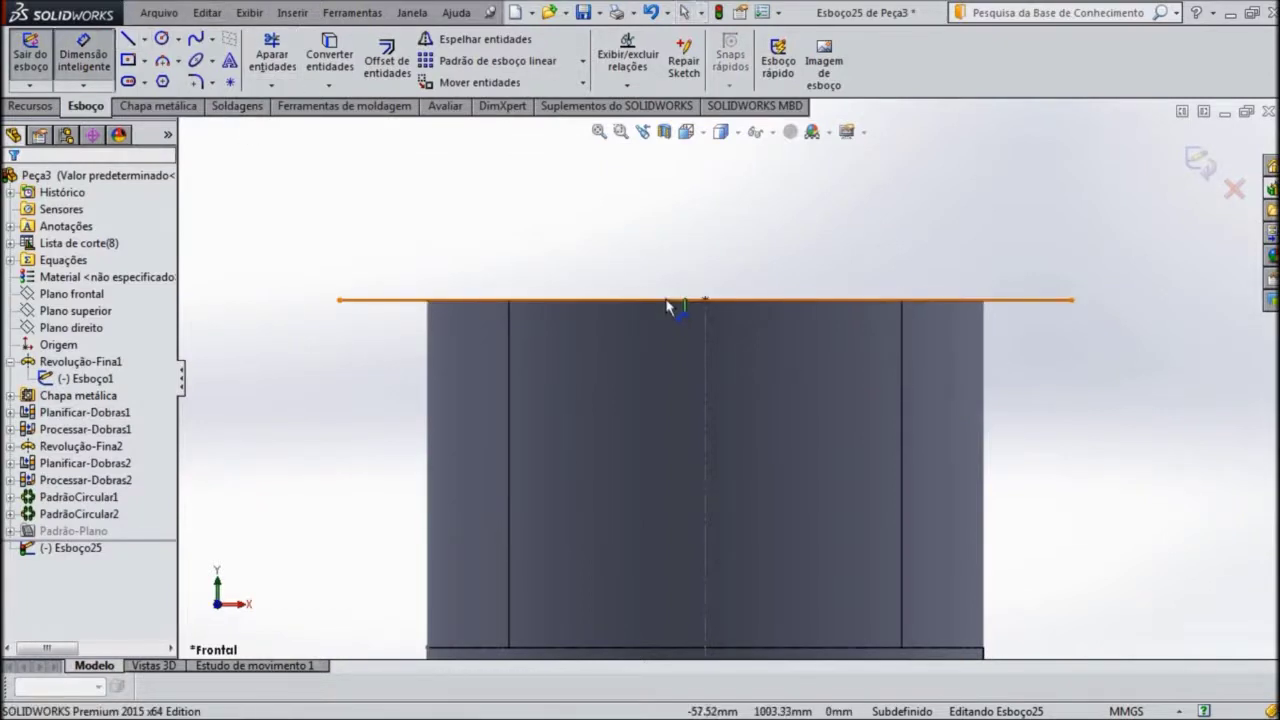
{"action": "left_click", "coordinate": [672, 300]}
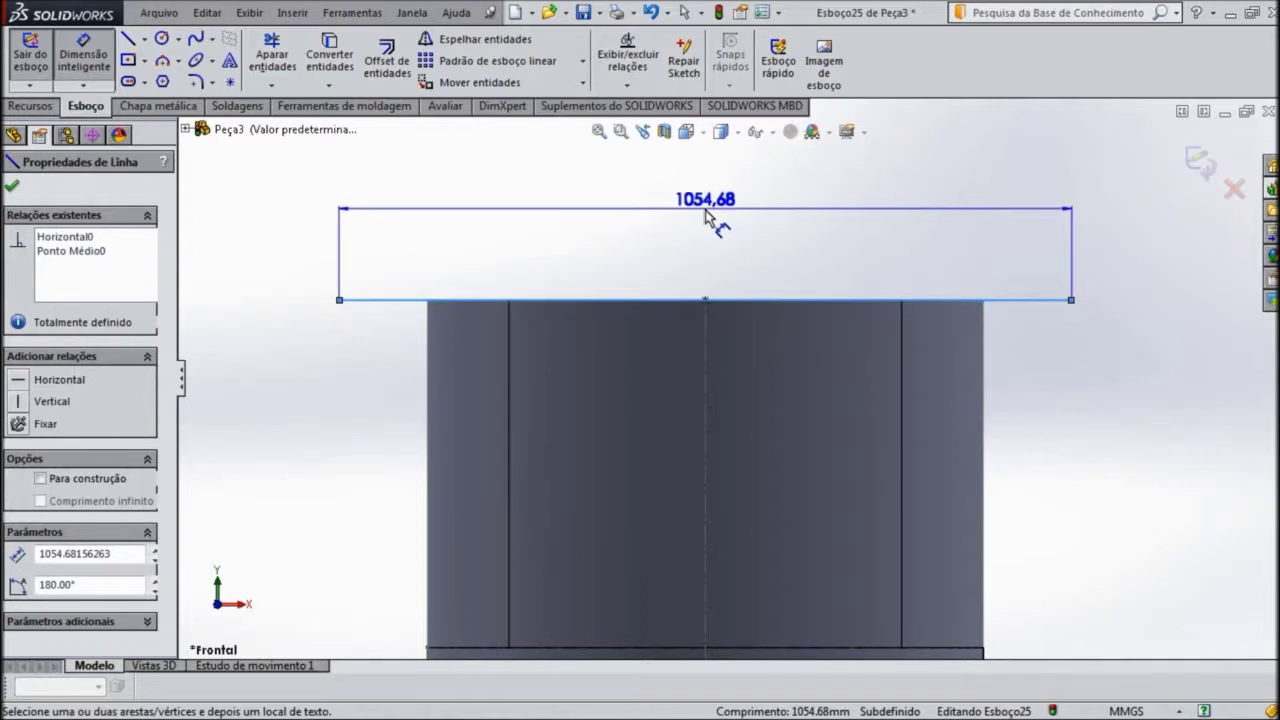
Step: Place the top line's length dimension, trying values of 980 and 880 mm
{"action": "left_click", "coordinate": [706, 215]}
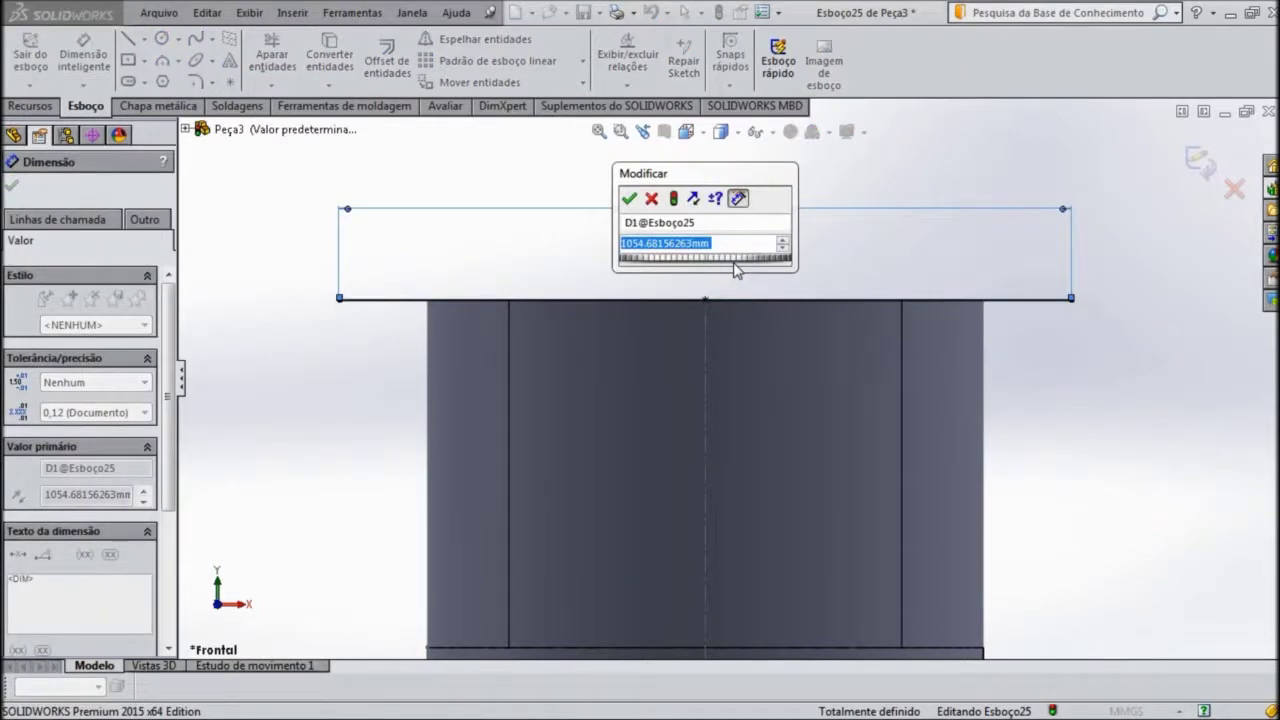
{"action": "type", "text": "980"}
{"action": "key", "text": "Return"}
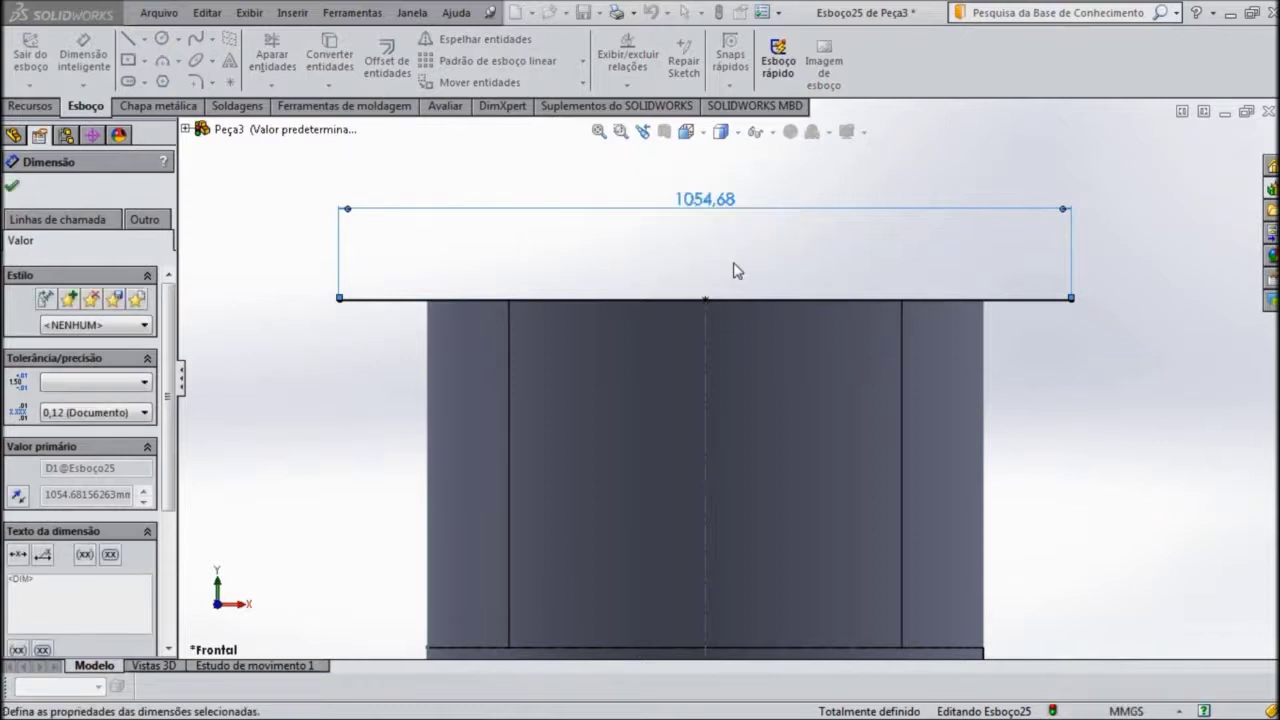
{"action": "double_click", "coordinate": [706, 199]}
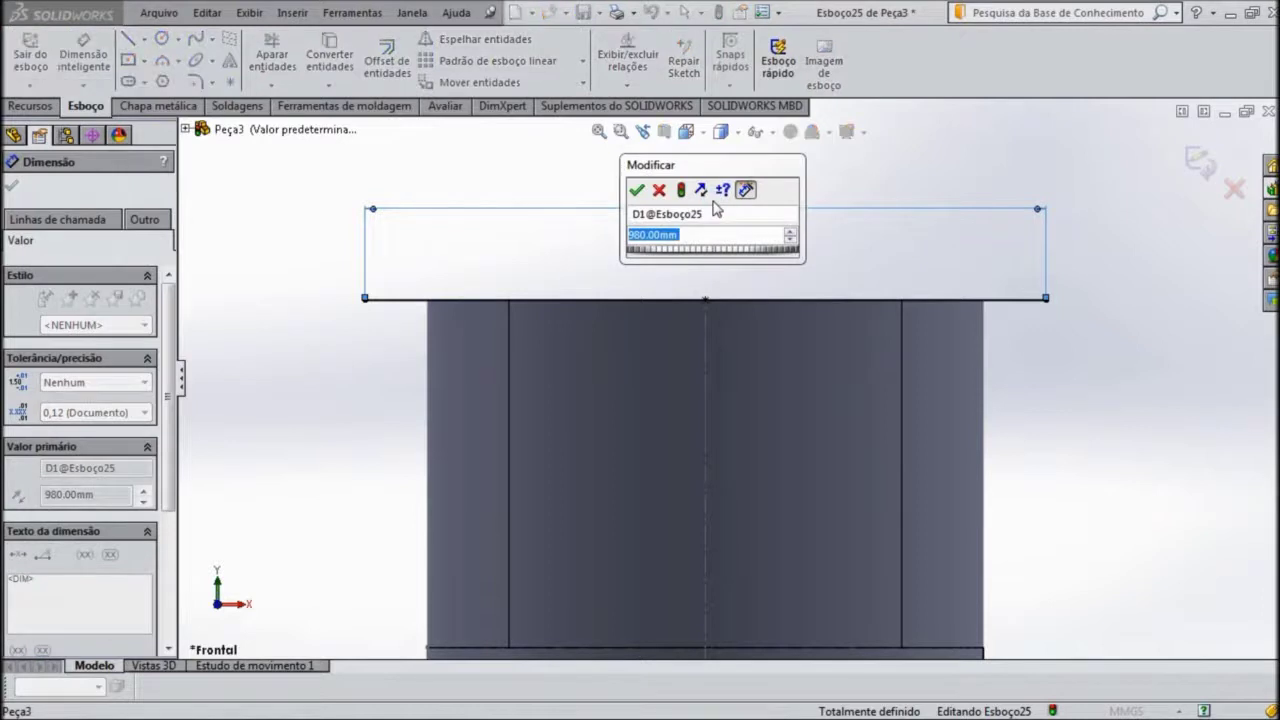
{"action": "type", "text": "880"}
{"action": "key", "text": "Return"}
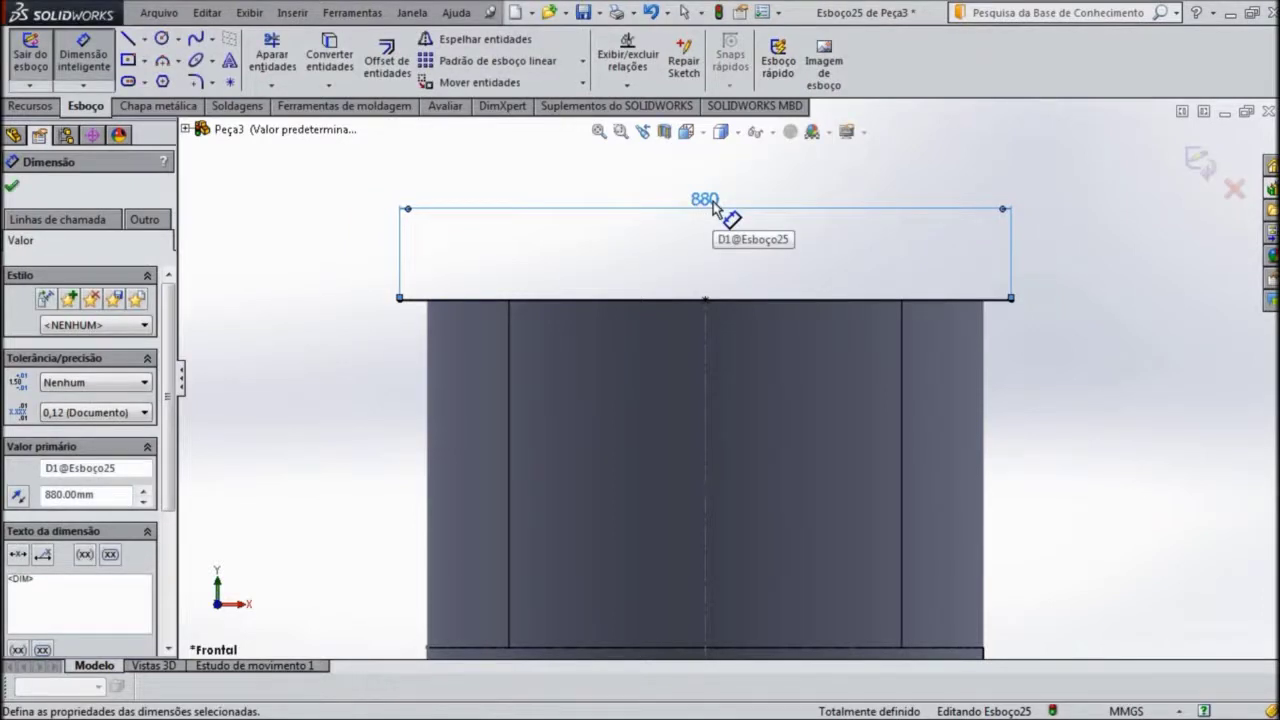
{"action": "double_click", "coordinate": [708, 200]}
{"action": "type", "text": "780"}
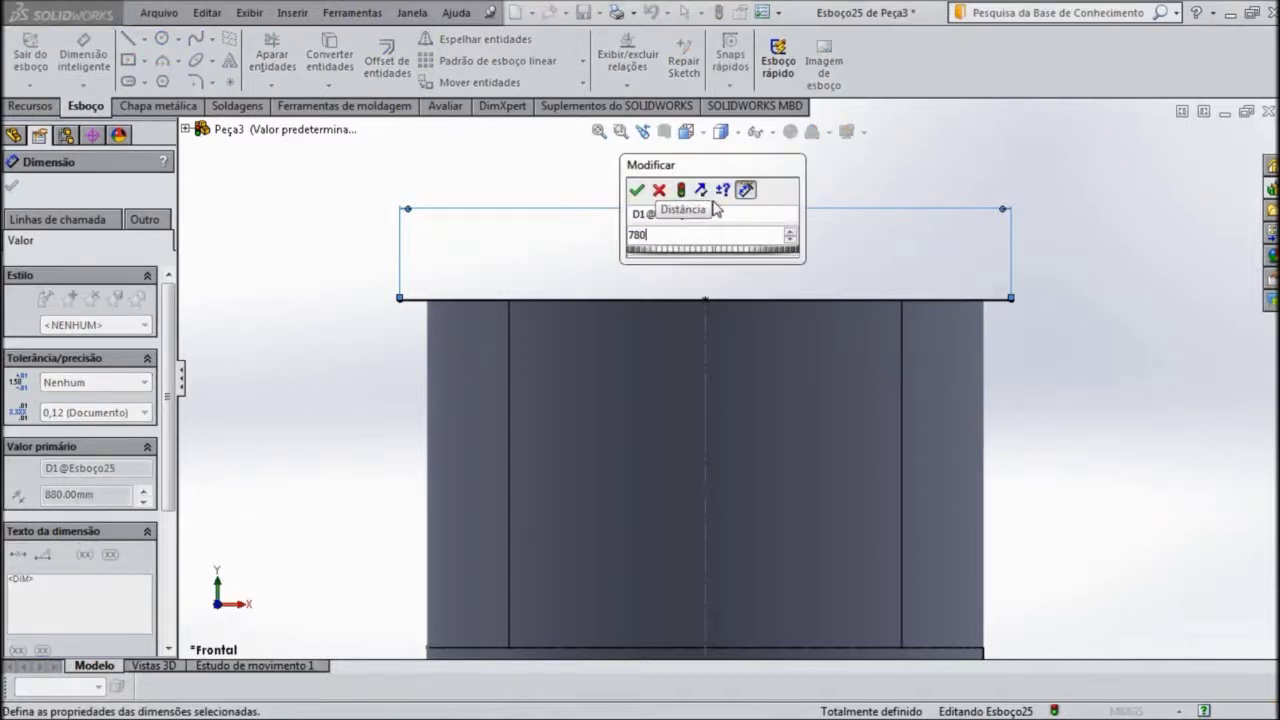
{"action": "key", "text": "Return"}
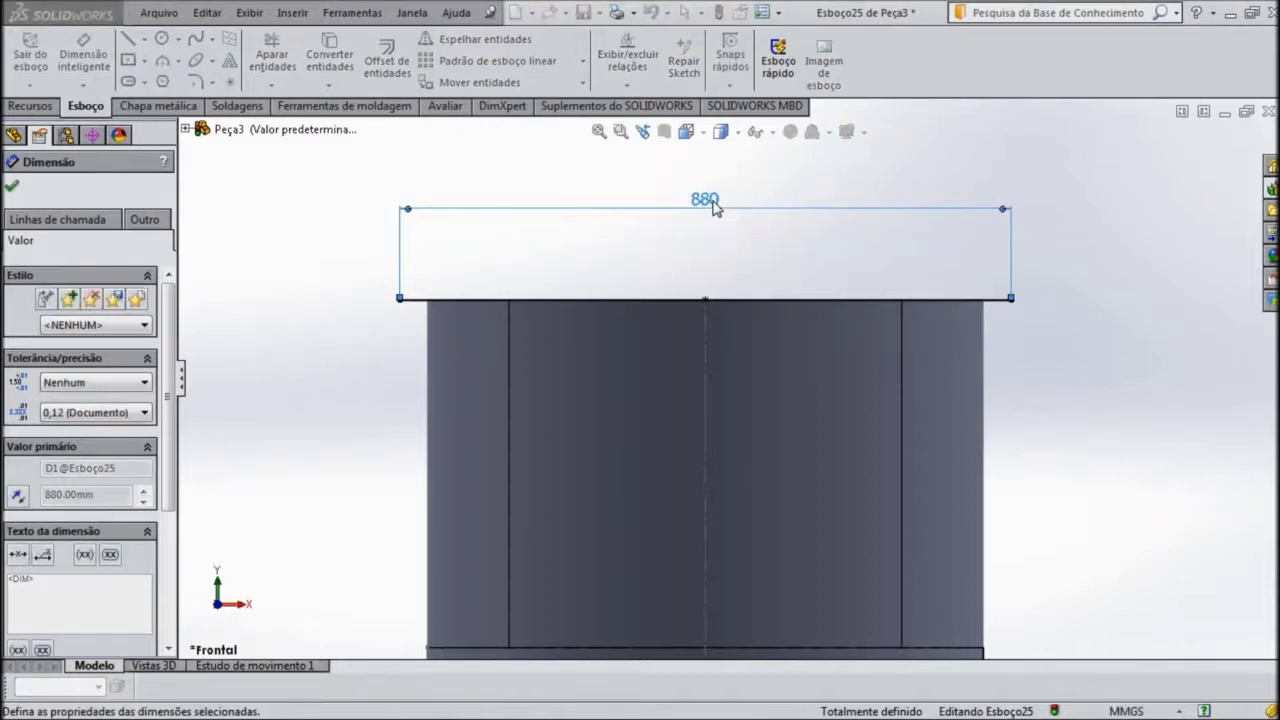
Step: Change the top width dimension from 780 to 820 mm
{"action": "double_click", "coordinate": [705, 199]}
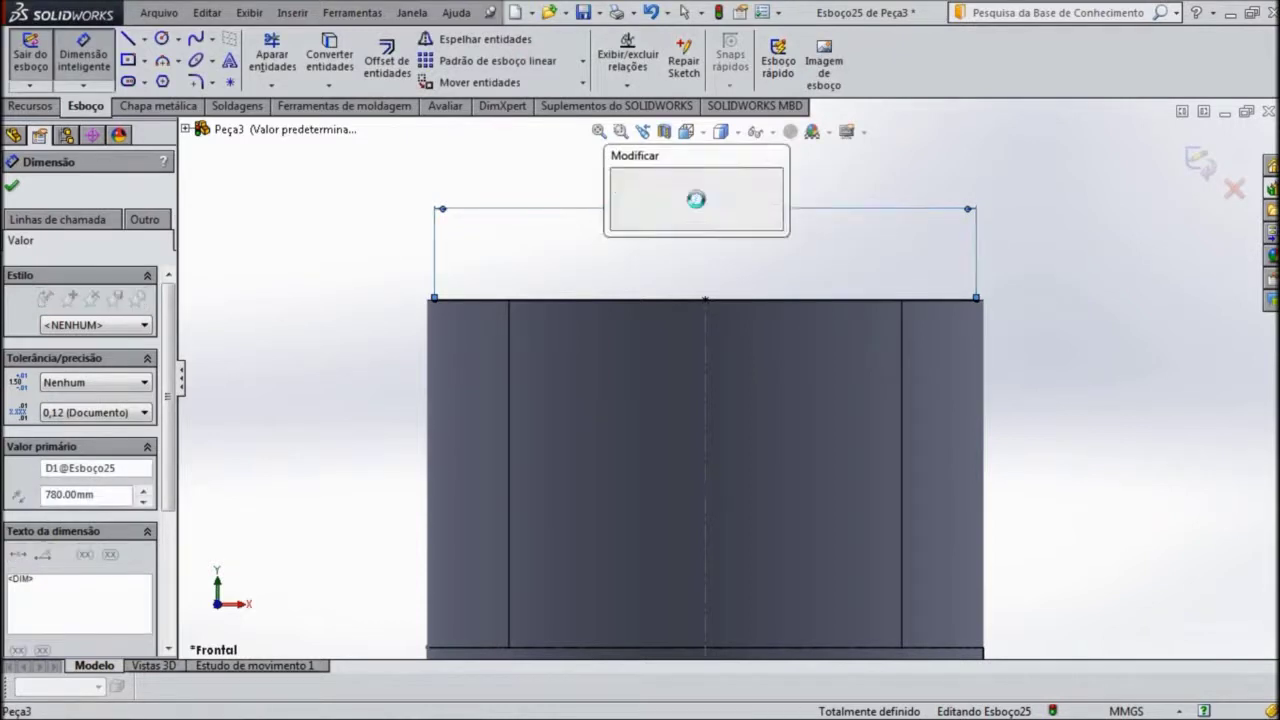
{"action": "type", "text": "800"}
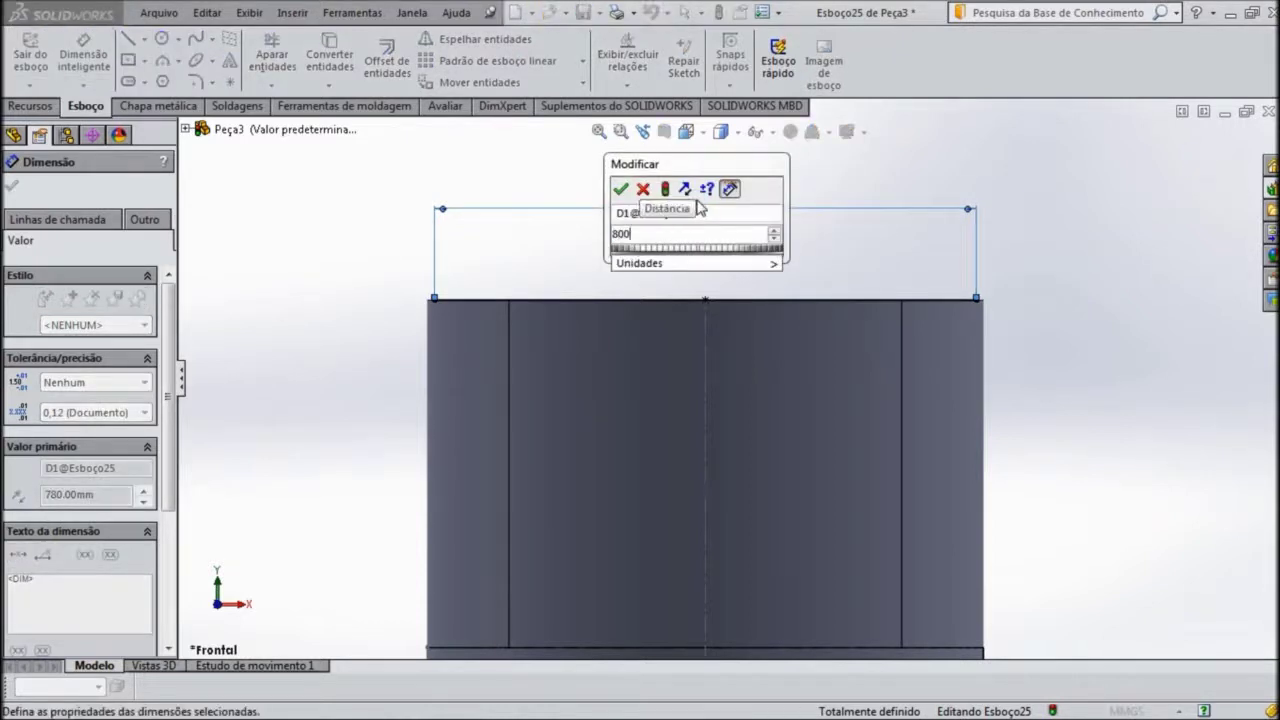
{"action": "key", "text": "Return"}
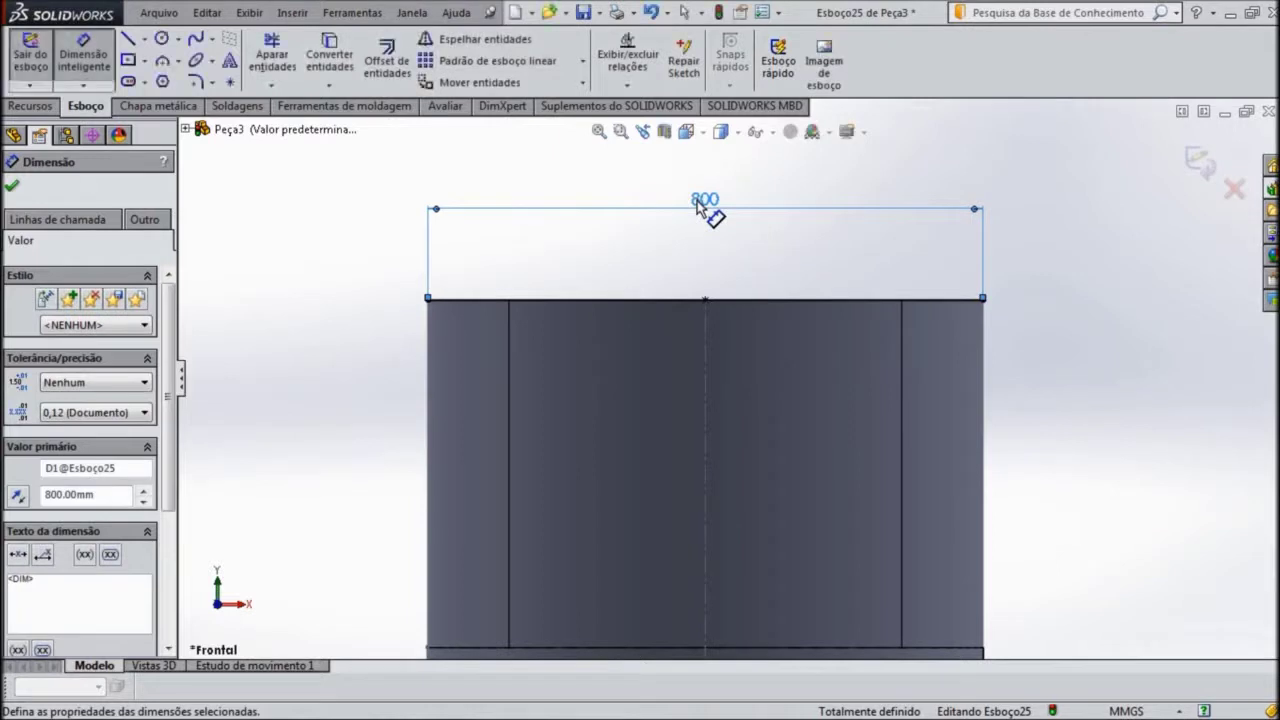
{"action": "double_click", "coordinate": [703, 200]}
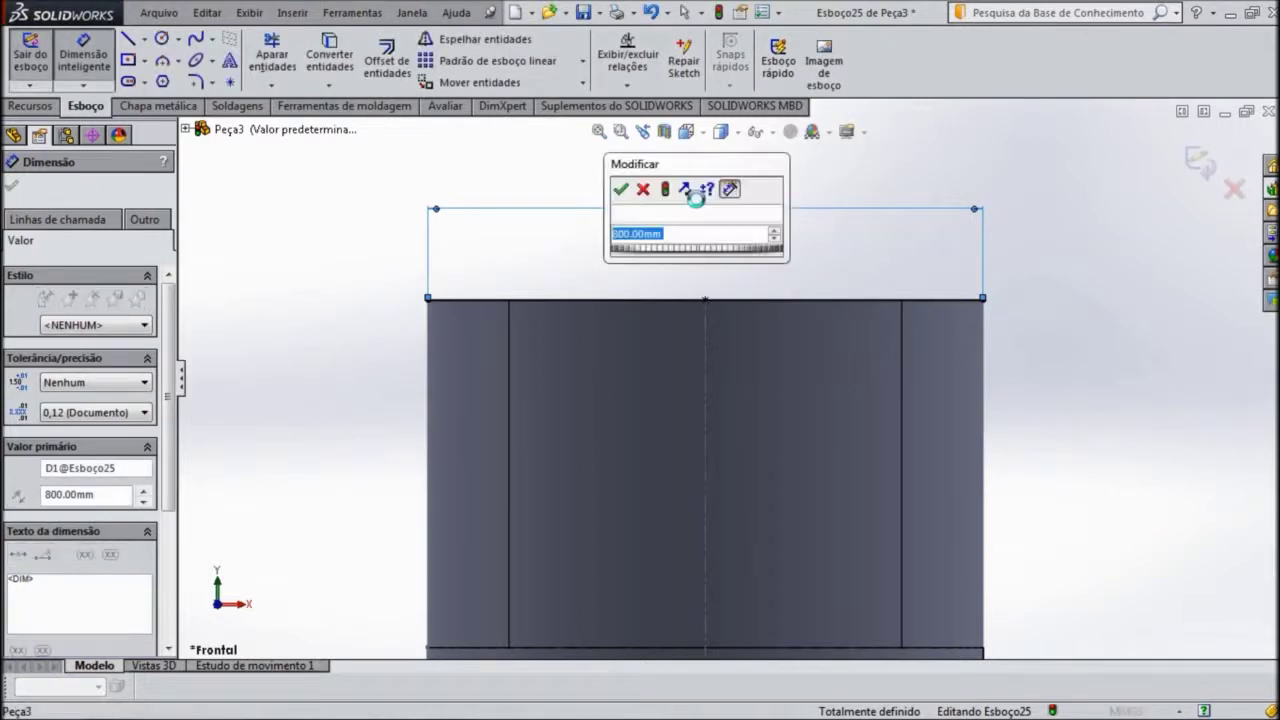
{"action": "type", "text": "800"}
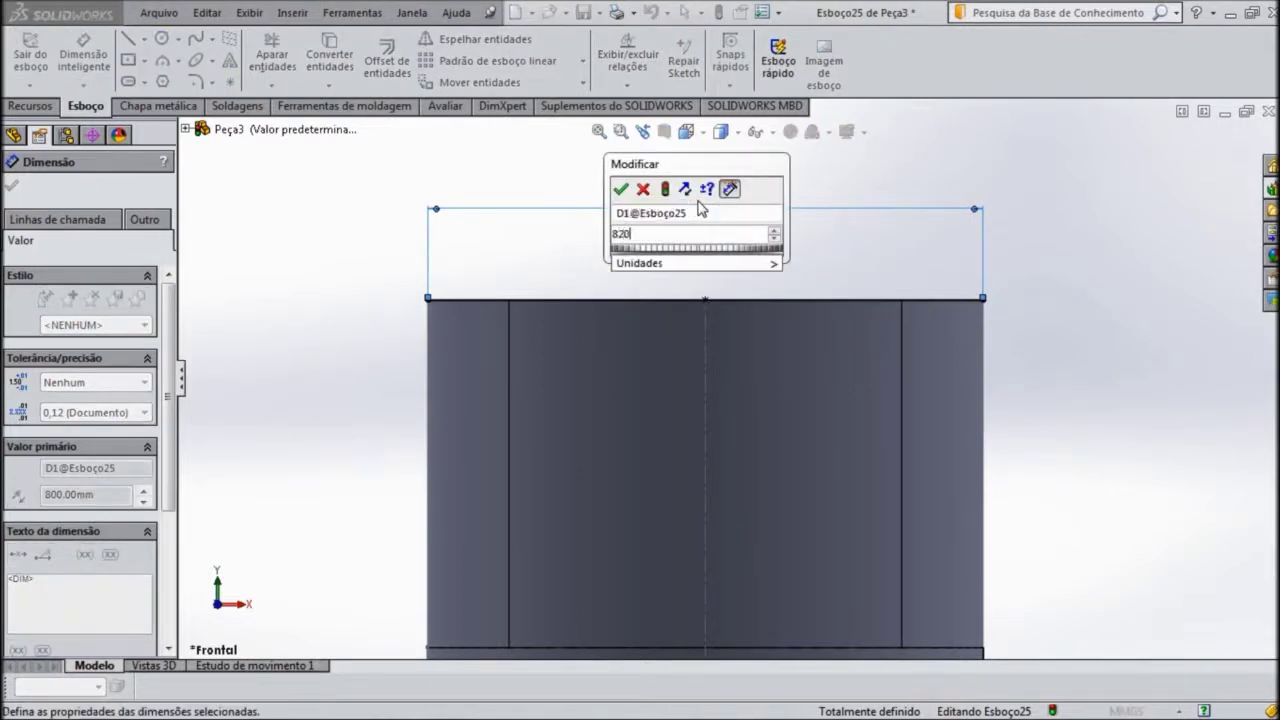
{"action": "key", "text": "Return"}
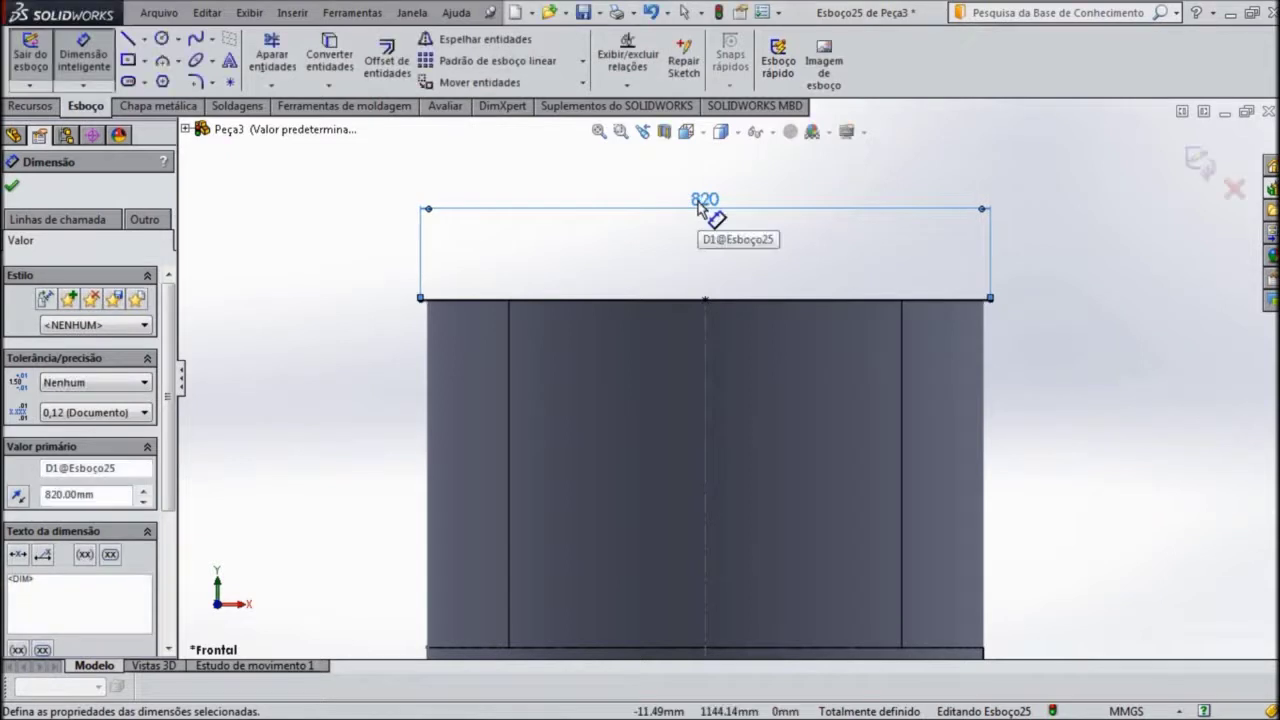
{"action": "left_click", "coordinate": [13, 187]}
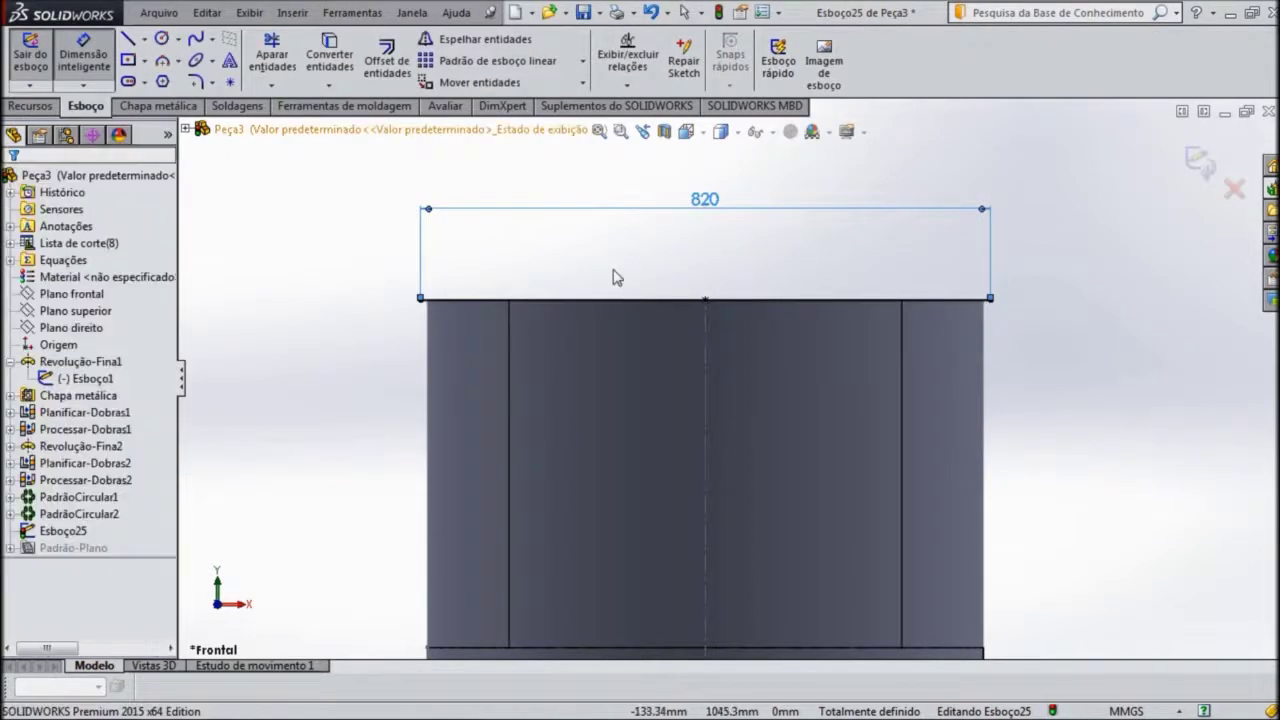
Step: Draw a vertical construction line rising from the midpoint of the tank's top edge
{"action": "left_click", "coordinate": [146, 39]}
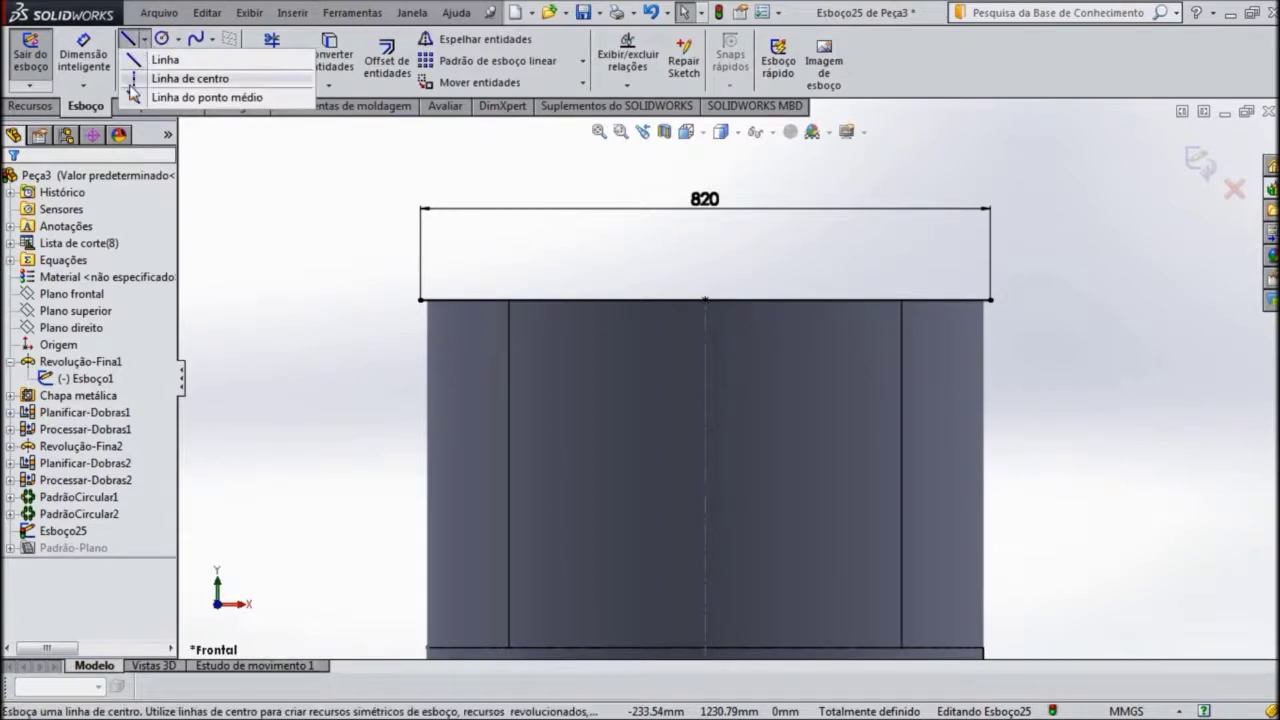
{"action": "left_click", "coordinate": [706, 299]}
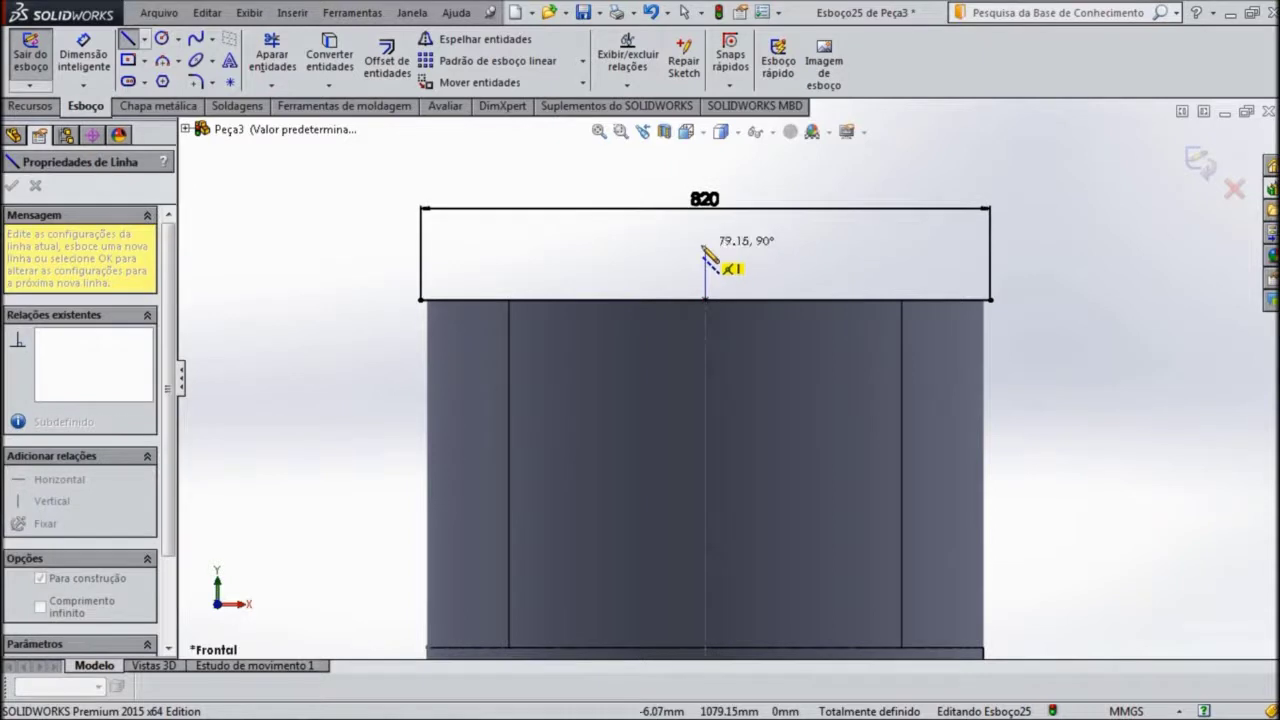
{"action": "left_click", "coordinate": [705, 245]}
{"action": "left_click", "coordinate": [770, 264]}
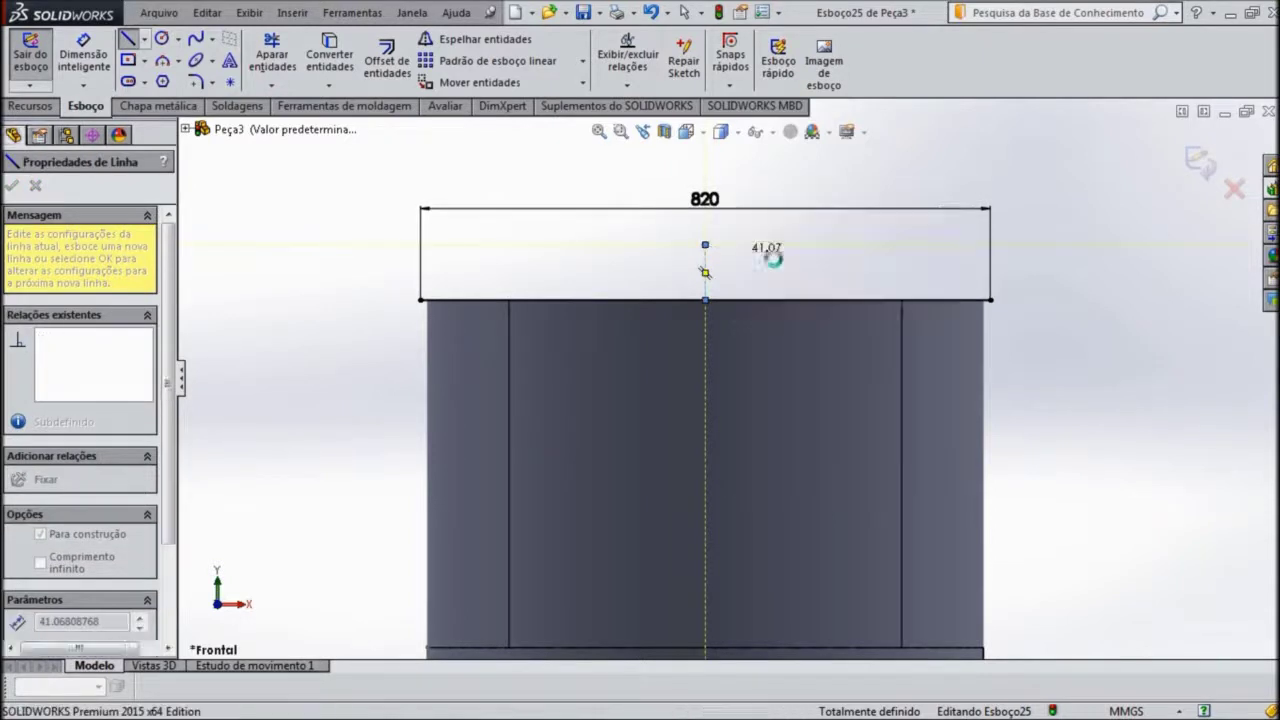
{"action": "scroll", "coordinate": [632, 266], "scroll_direction": "down", "scroll_amount": 2}
{"action": "scroll", "coordinate": [628, 264], "scroll_direction": "down", "scroll_amount": 1}
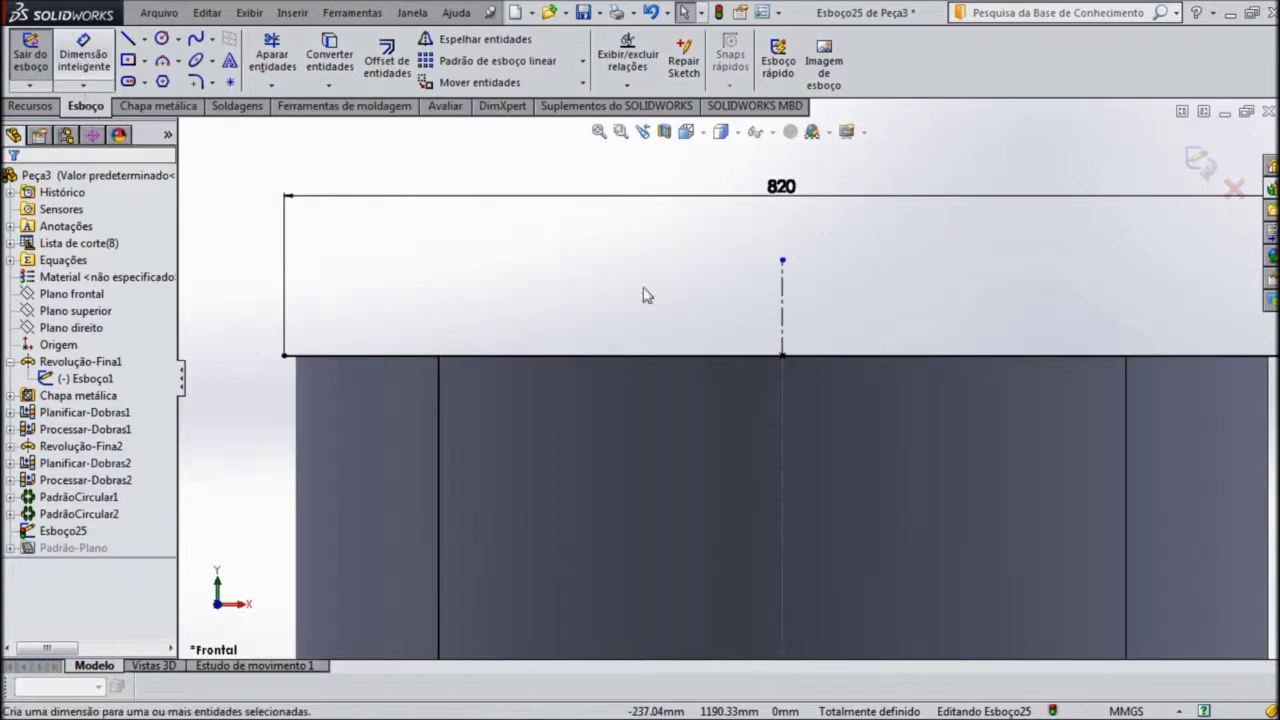
Step: Dimension the vertical construction line to 50 mm
{"action": "left_click", "coordinate": [783, 318]}
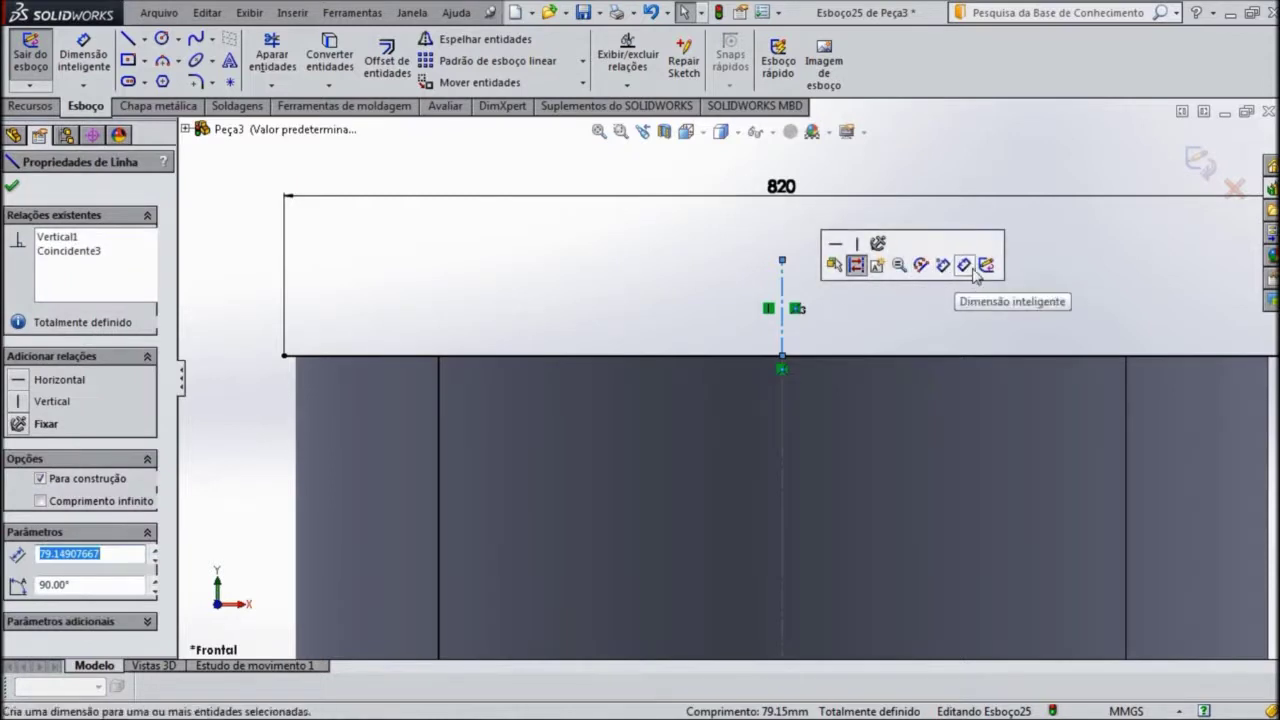
{"action": "left_click", "coordinate": [963, 266]}
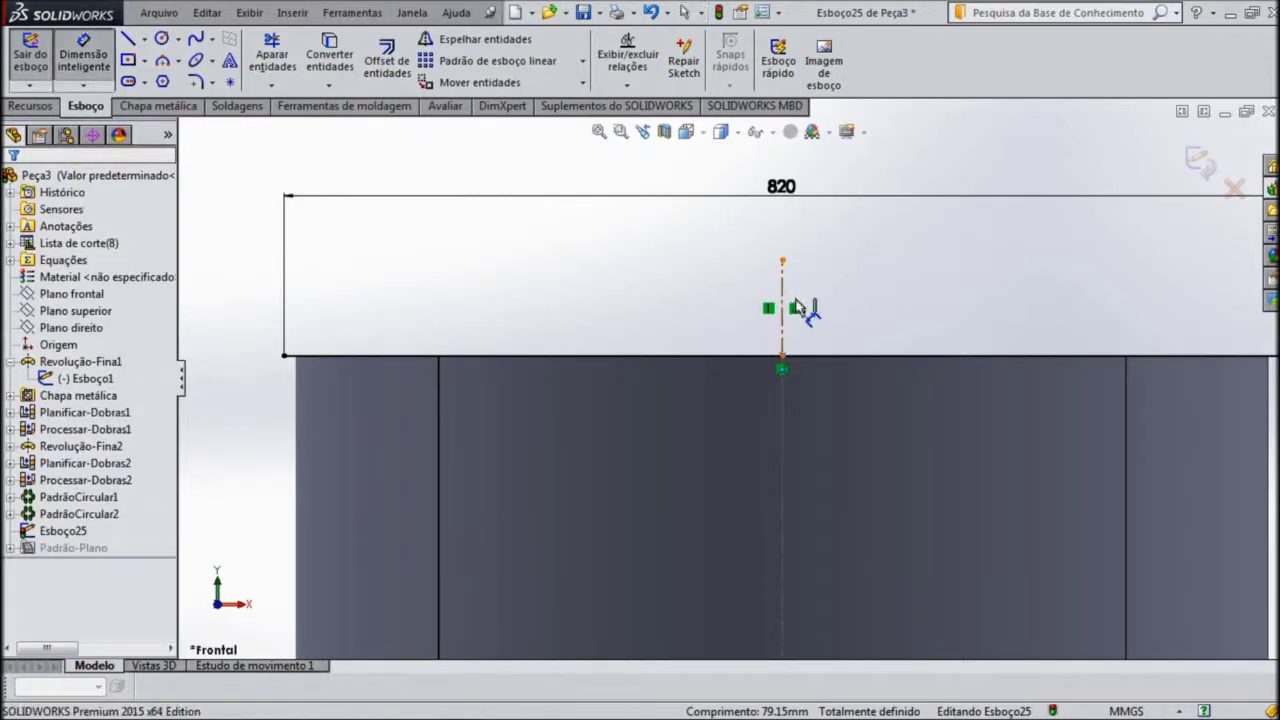
{"action": "left_click", "coordinate": [784, 308]}
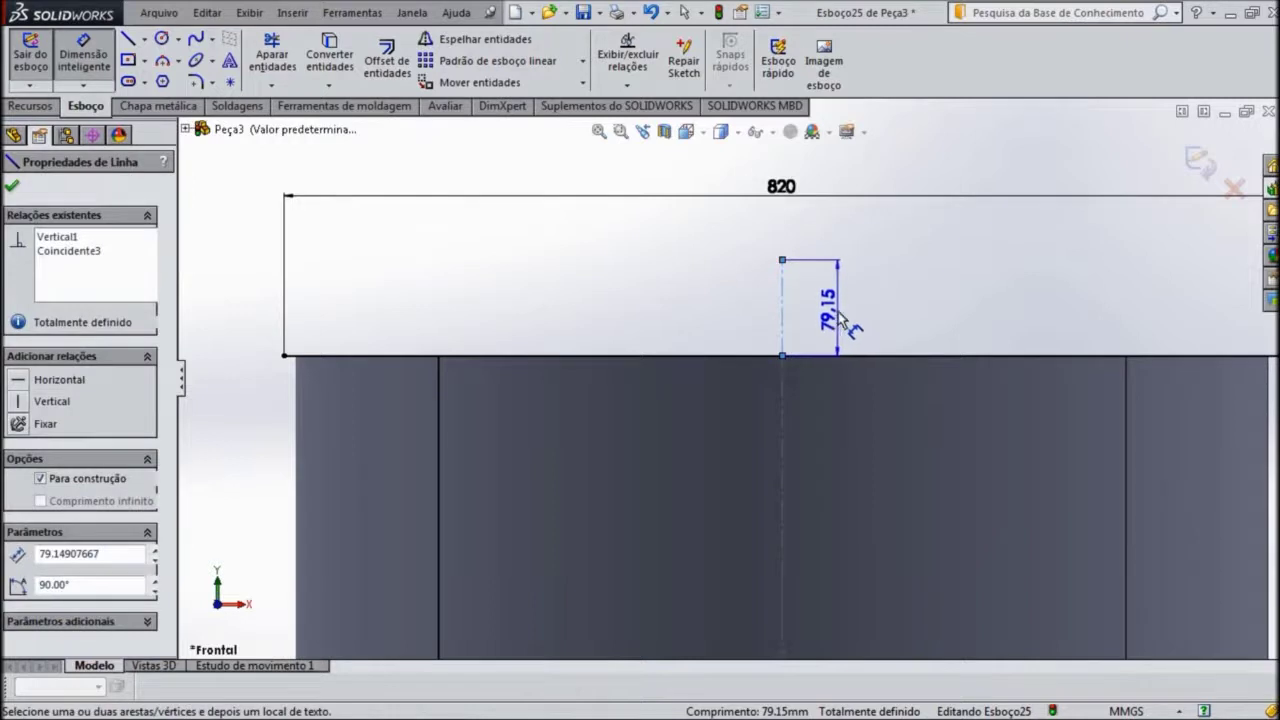
{"action": "left_click", "coordinate": [837, 320]}
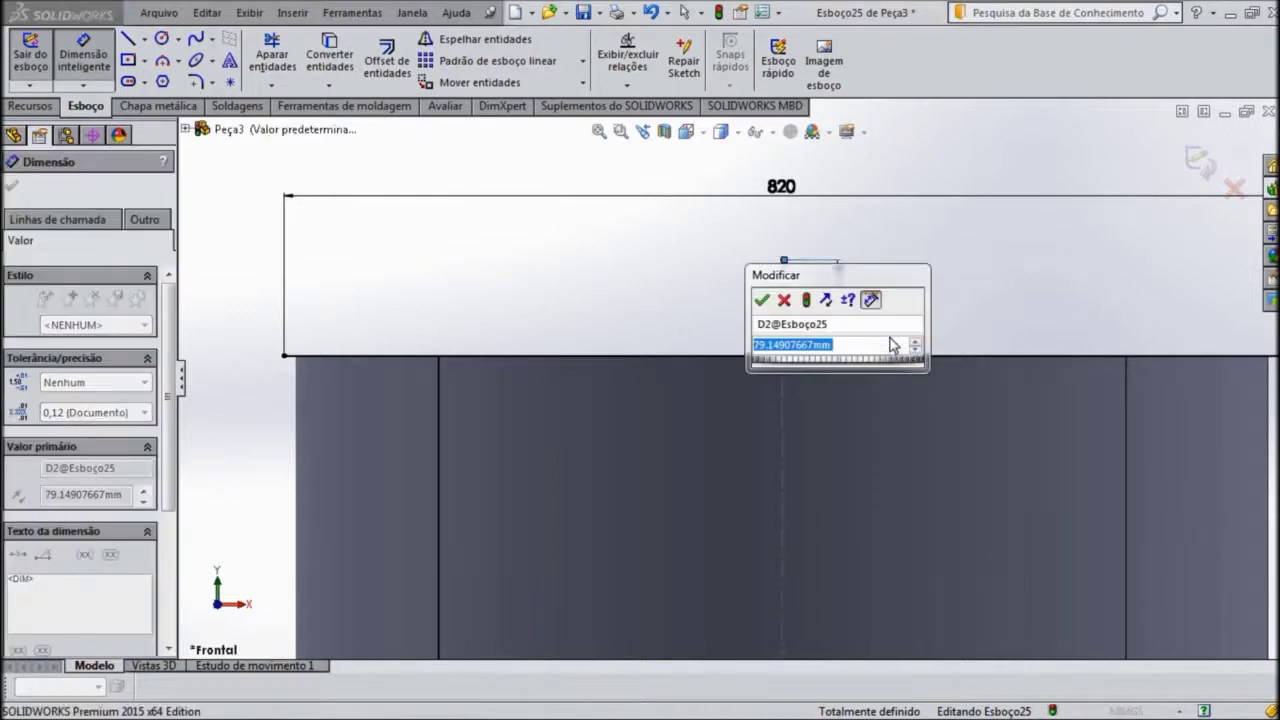
{"action": "type", "text": "90"}
{"action": "key", "text": "Escape"}
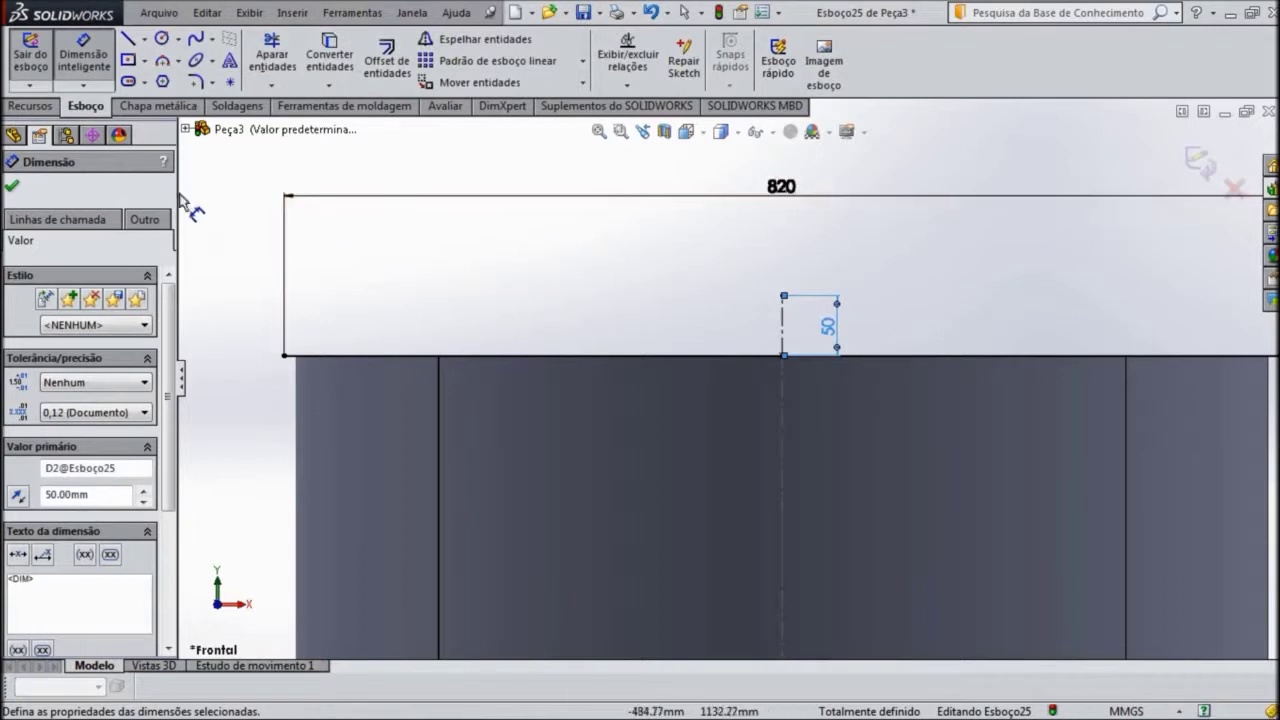
{"action": "left_click", "coordinate": [13, 188]}
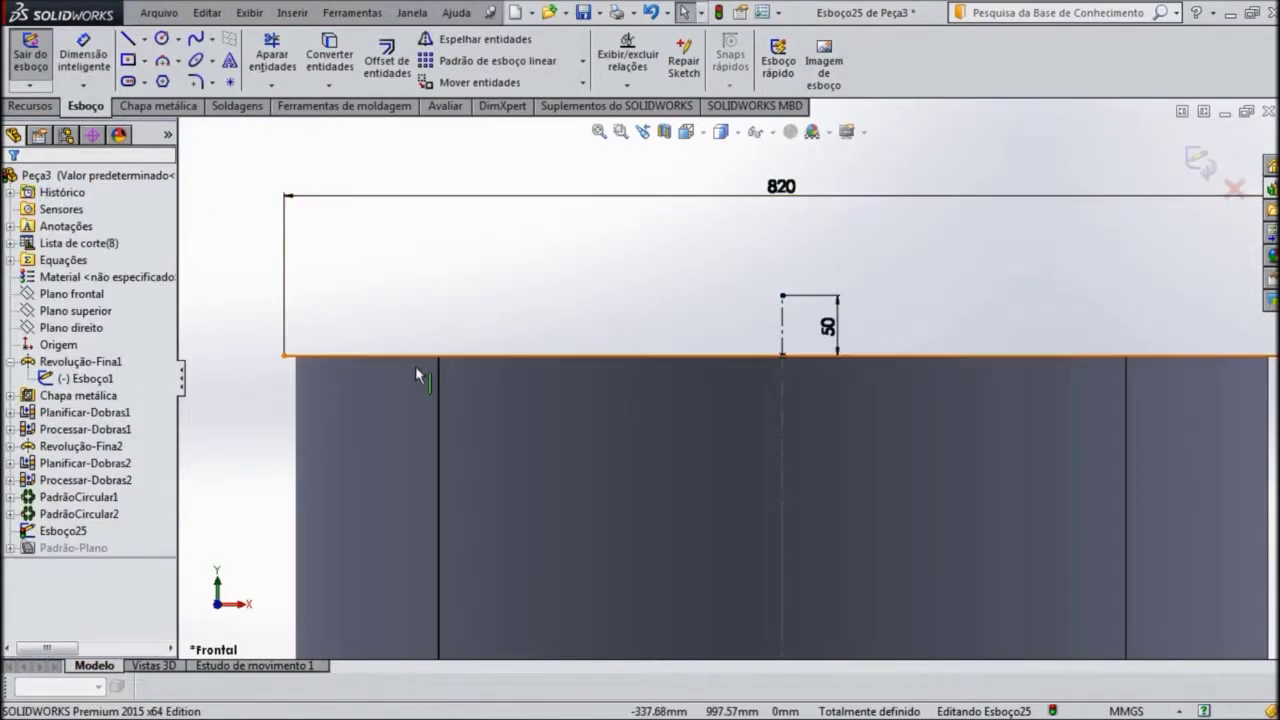
Step: Draw the sloped roof line from the top of the 50 mm line to the tank's top-left corner
{"action": "scroll", "coordinate": [415, 365], "scroll_direction": "down", "scroll_amount": 2}
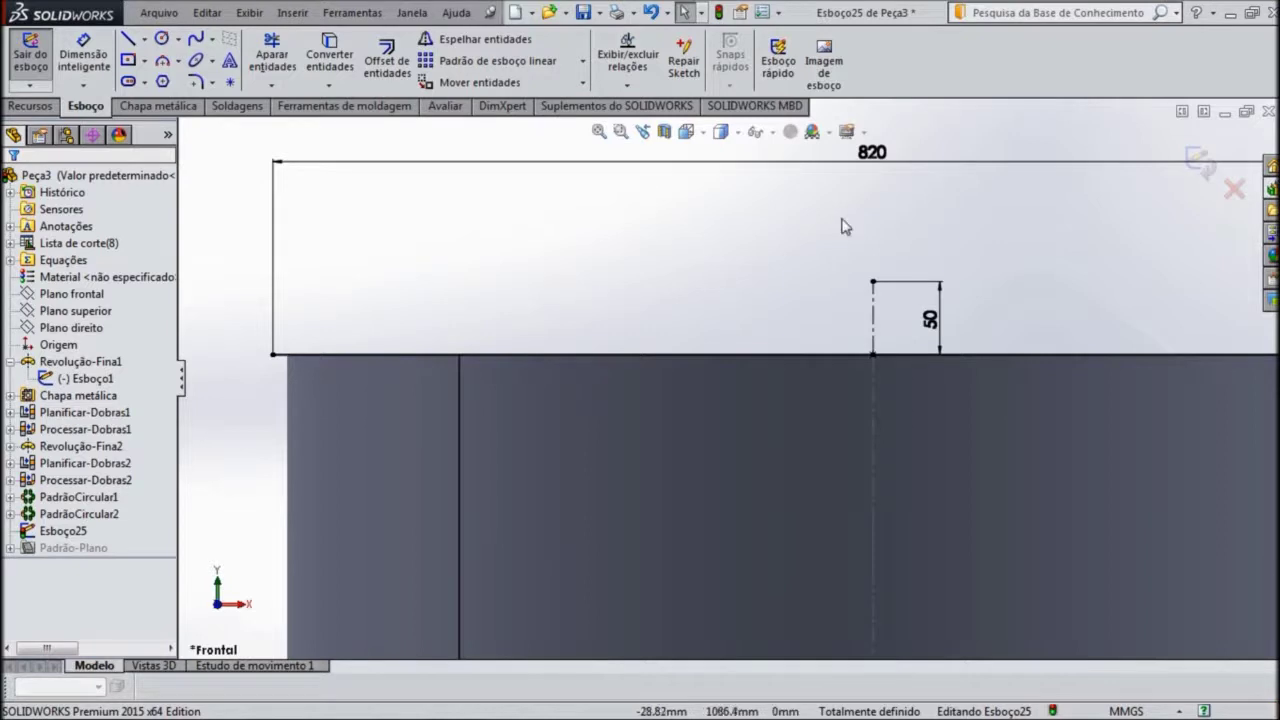
{"action": "left_click", "coordinate": [130, 38]}
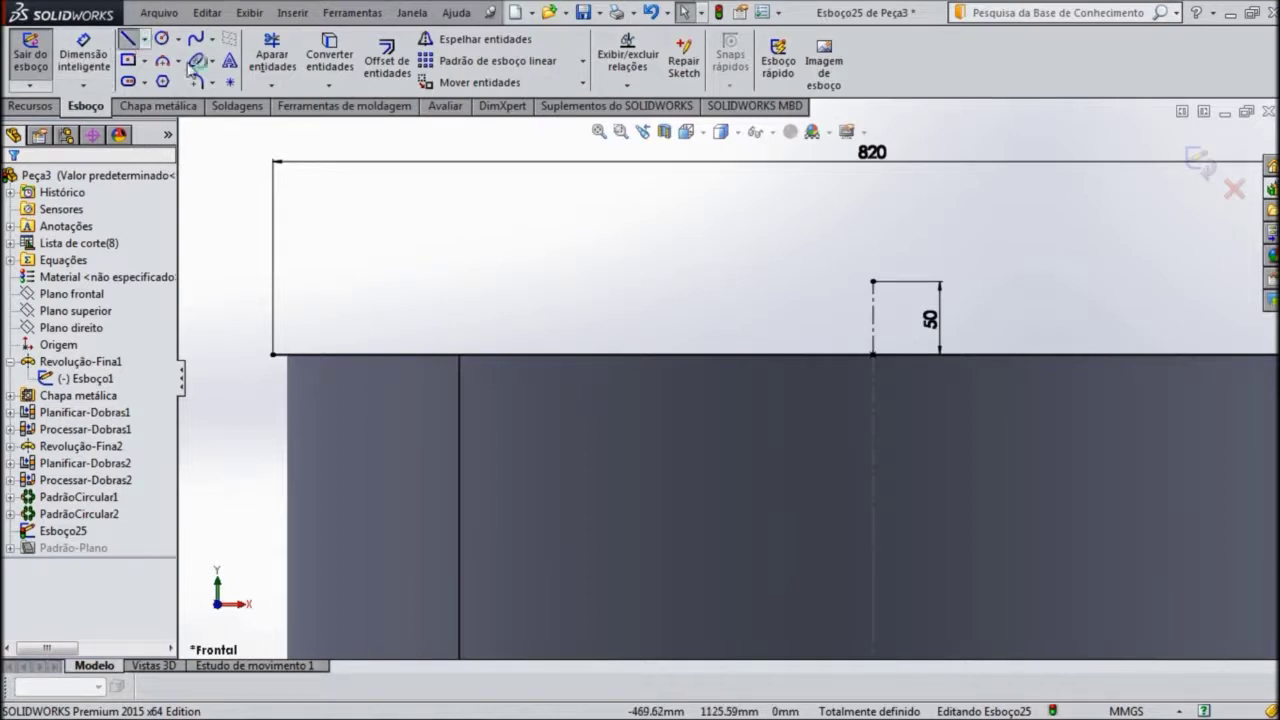
{"action": "left_click", "coordinate": [873, 283]}
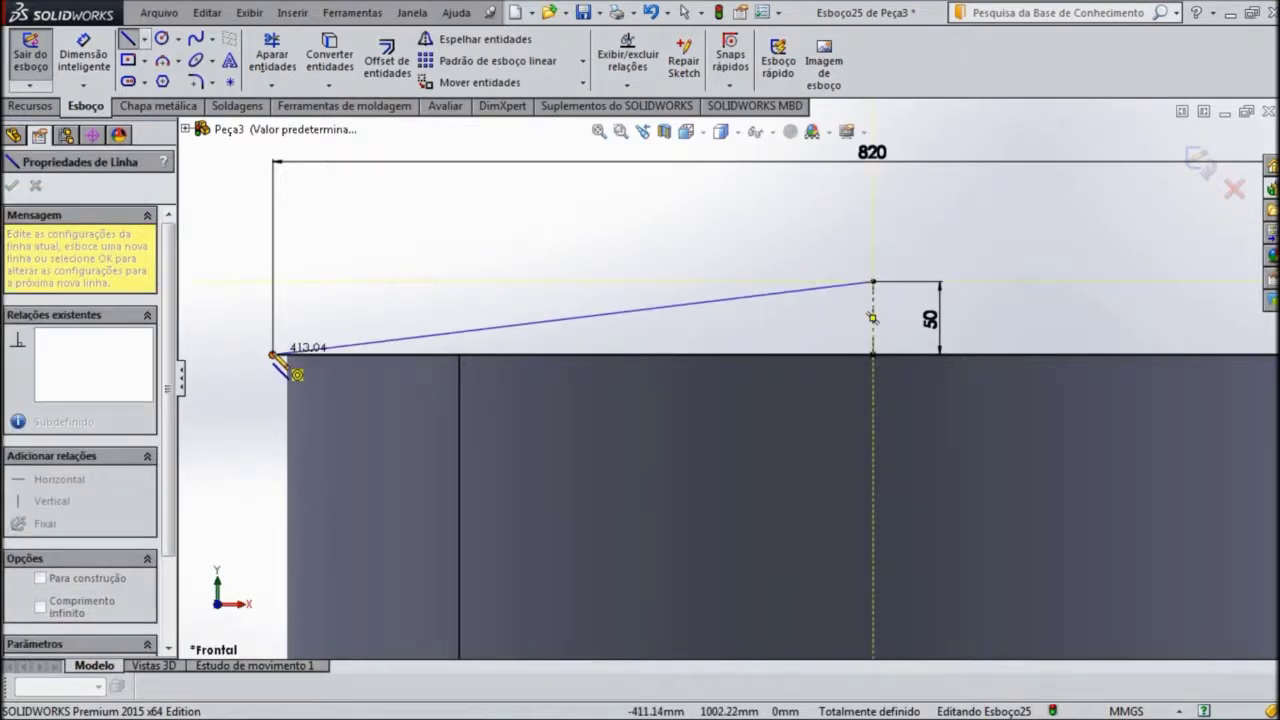
{"action": "left_click", "coordinate": [273, 355]}
{"action": "key", "text": "f"}
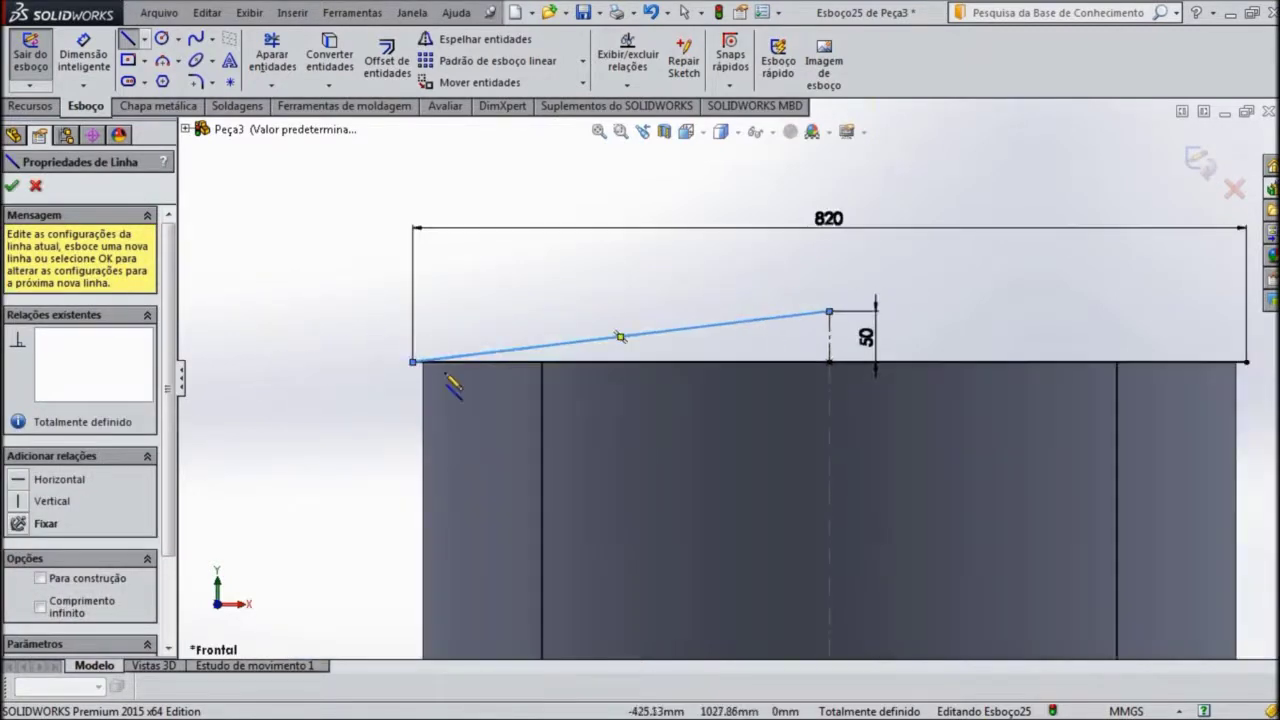
{"action": "scroll", "coordinate": [450, 383], "scroll_direction": "up", "scroll_amount": 3}
{"action": "scroll", "coordinate": [480, 394], "scroll_direction": "up", "scroll_amount": 1}
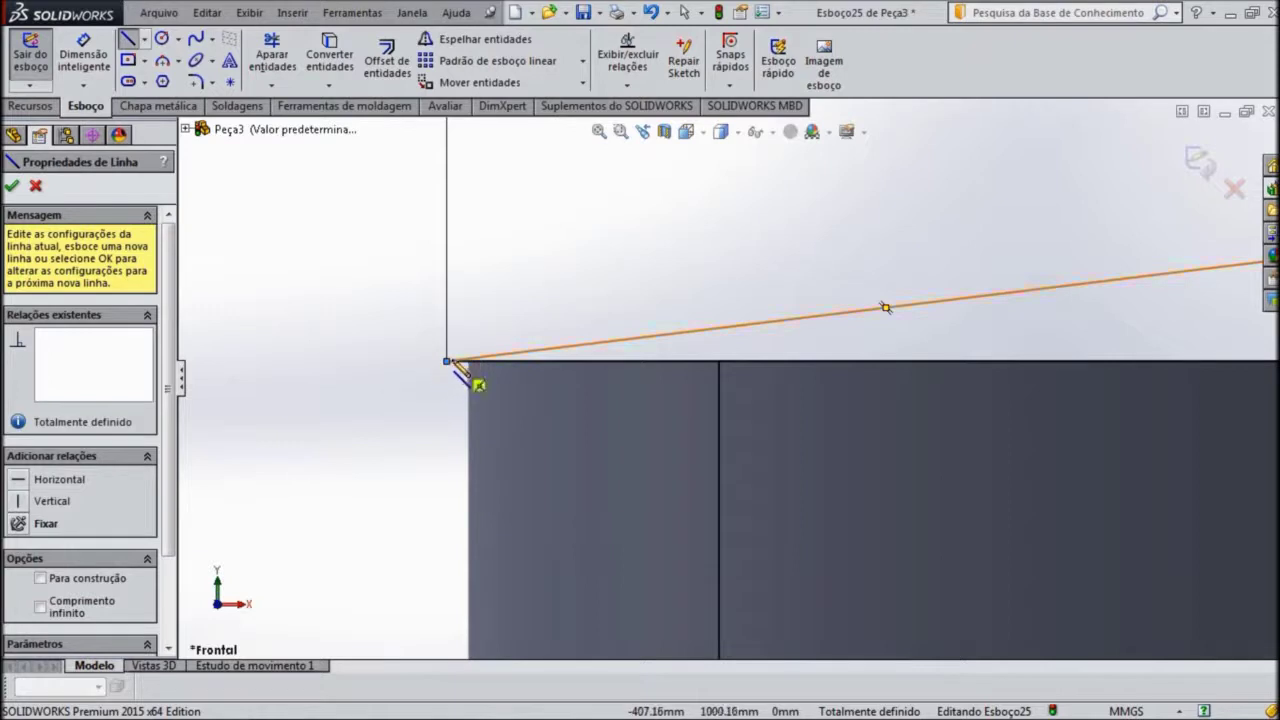
Step: Draw a second roof line parallel to and just above the sloped line
{"action": "left_click", "coordinate": [447, 360]}
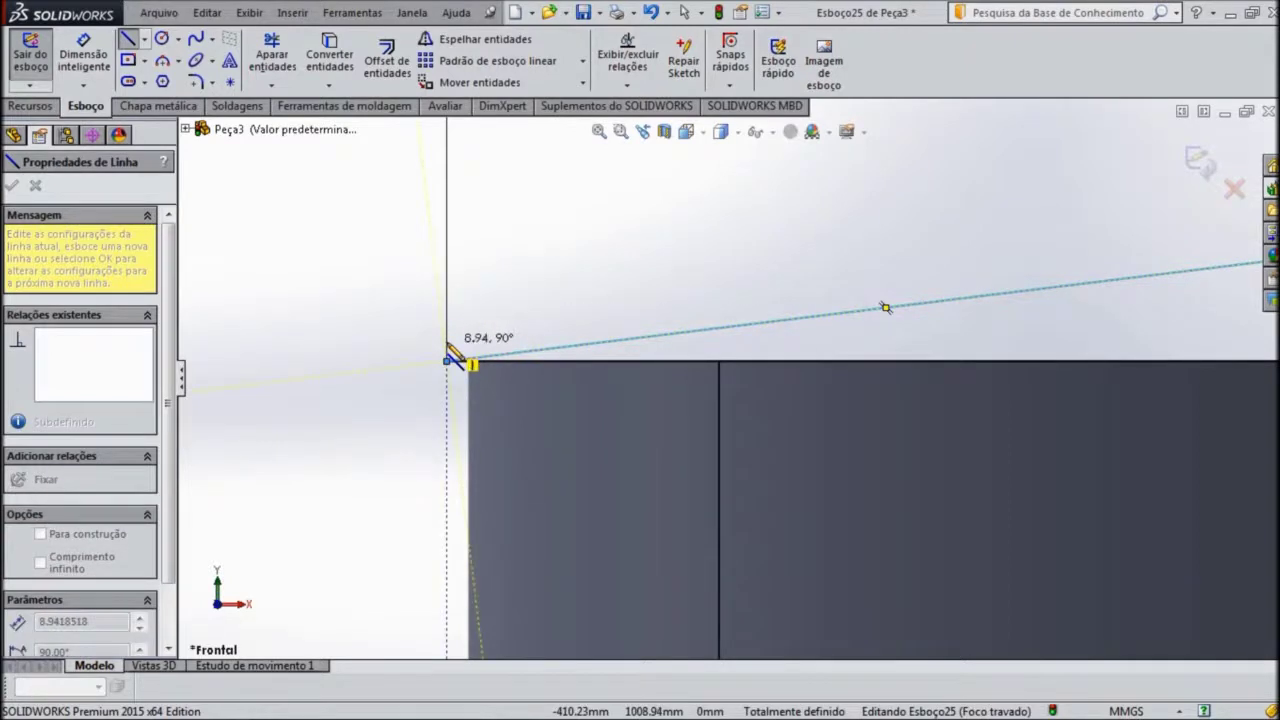
{"action": "scroll", "coordinate": [725, 380], "scroll_direction": "up", "scroll_amount": 2}
{"action": "scroll", "coordinate": [725, 380], "scroll_direction": "up", "scroll_amount": 2}
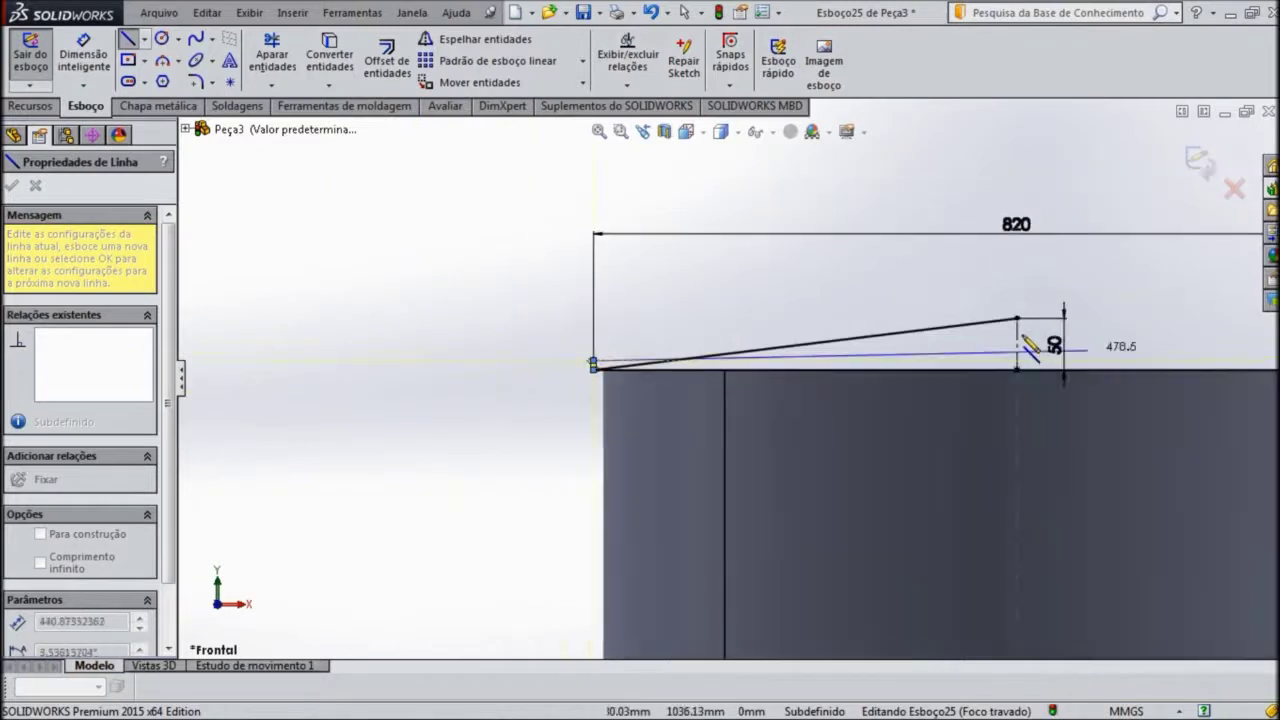
{"action": "scroll", "coordinate": [955, 325], "scroll_direction": "down", "scroll_amount": 2}
{"action": "scroll", "coordinate": [915, 330], "scroll_direction": "down", "scroll_amount": 2}
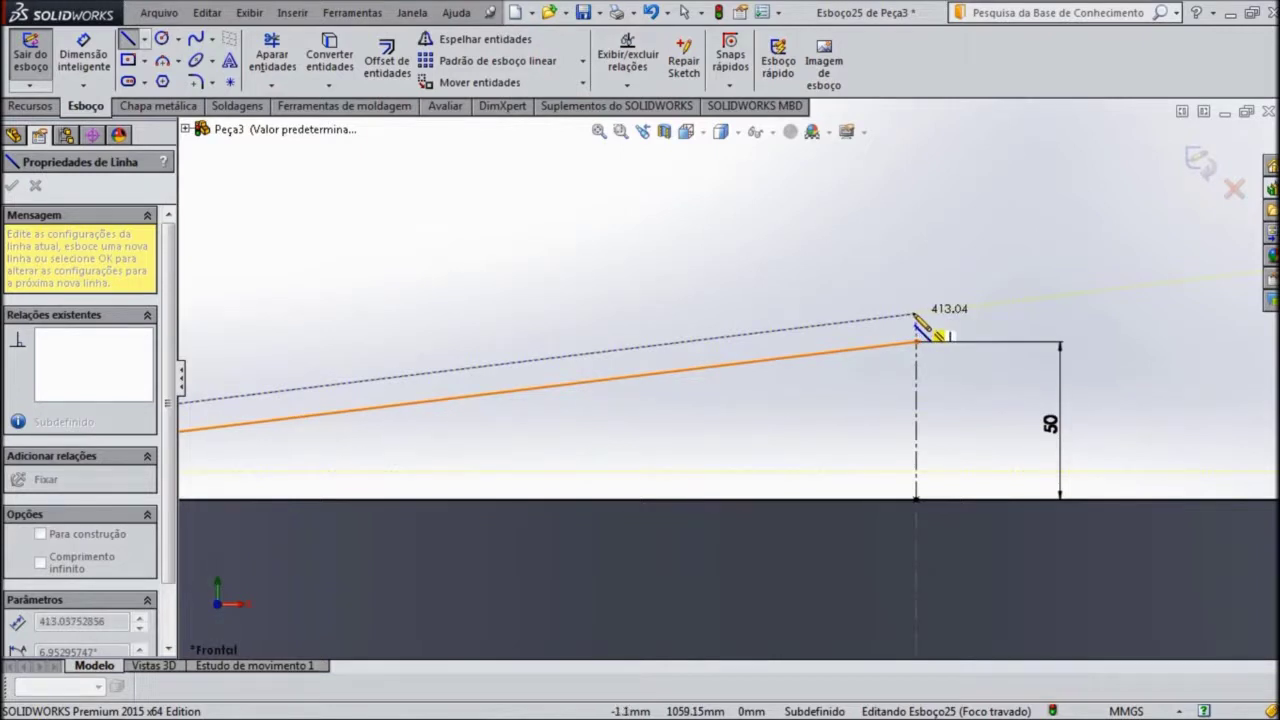
{"action": "left_click", "coordinate": [915, 315]}
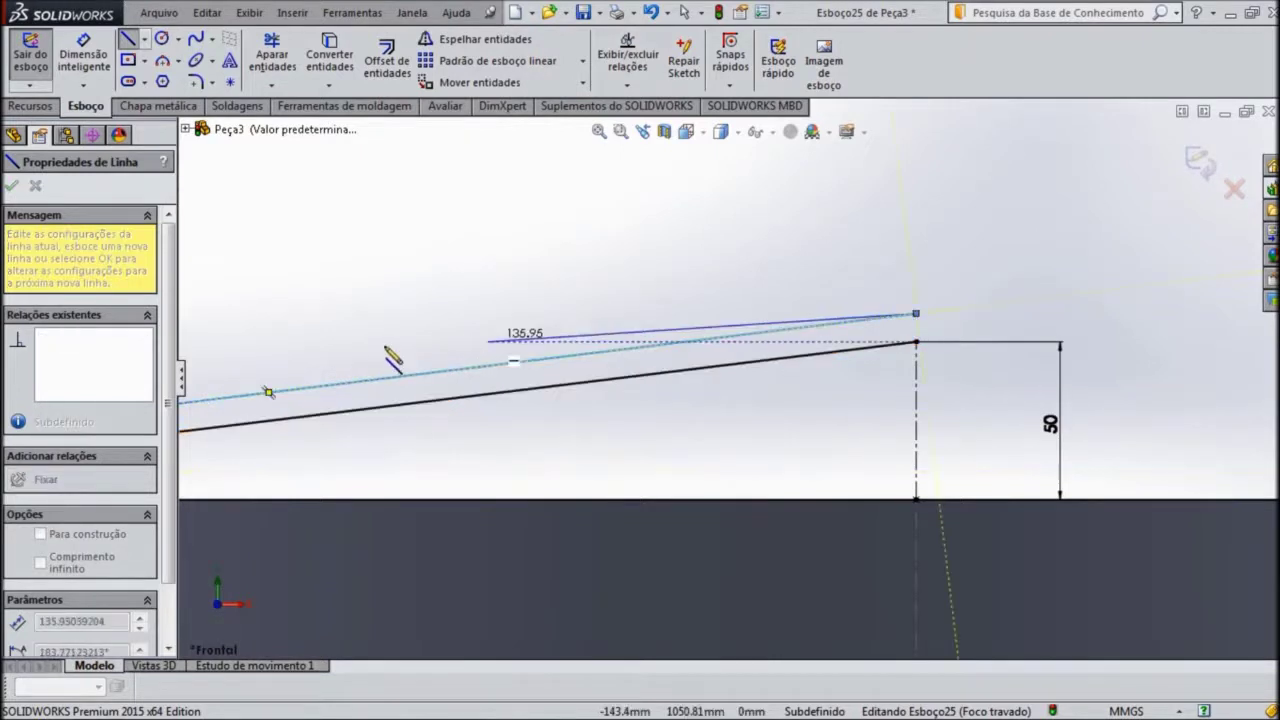
{"action": "right_click", "coordinate": [921, 331]}
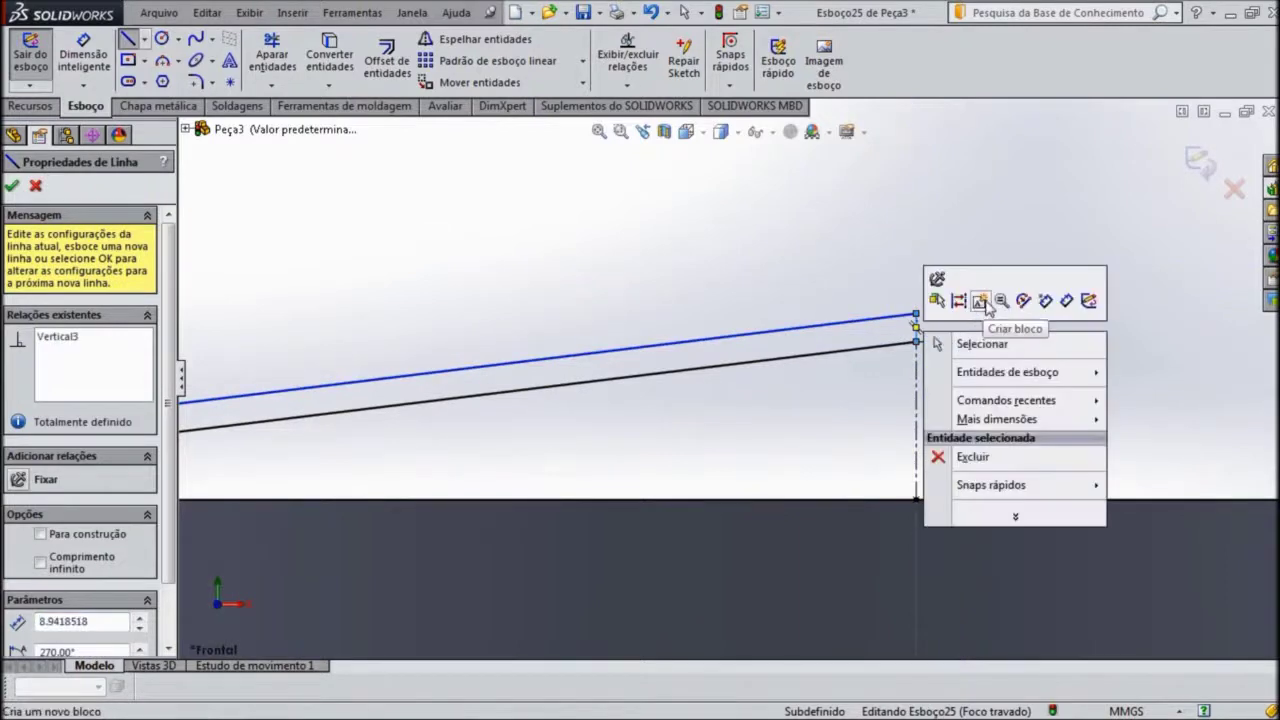
{"action": "left_click", "coordinate": [10, 192]}
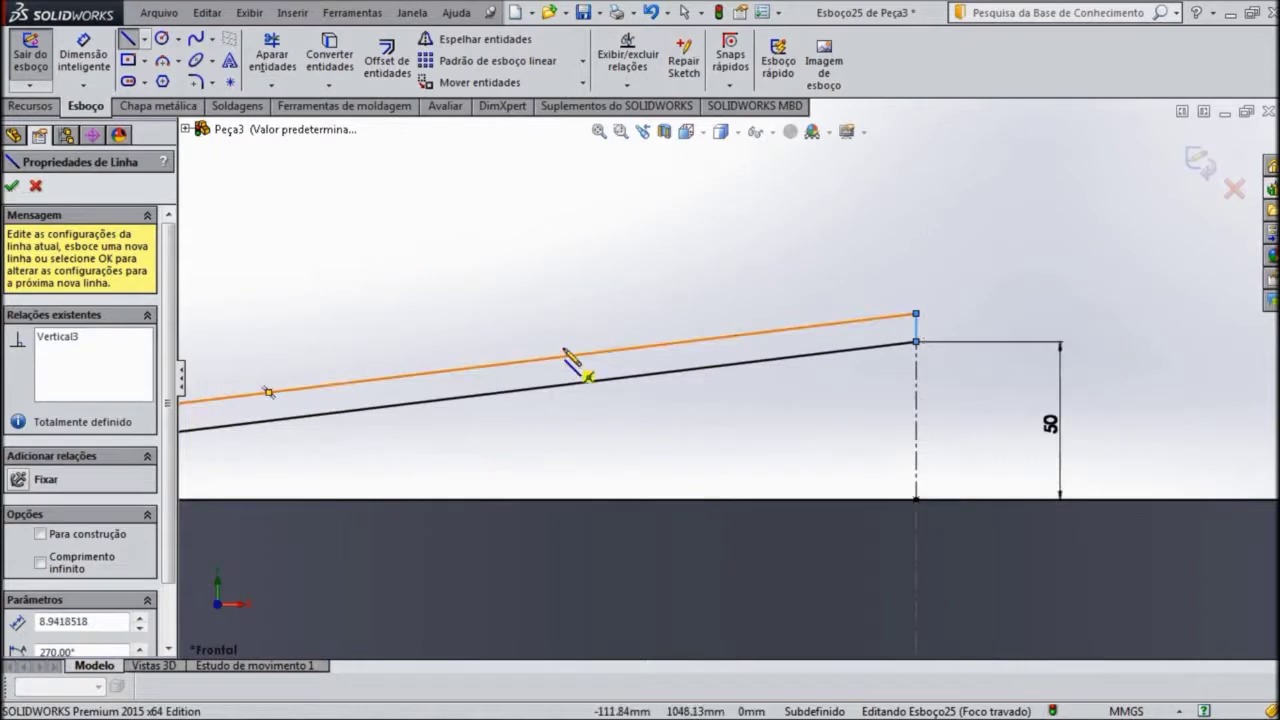
{"action": "left_click", "coordinate": [12, 188]}
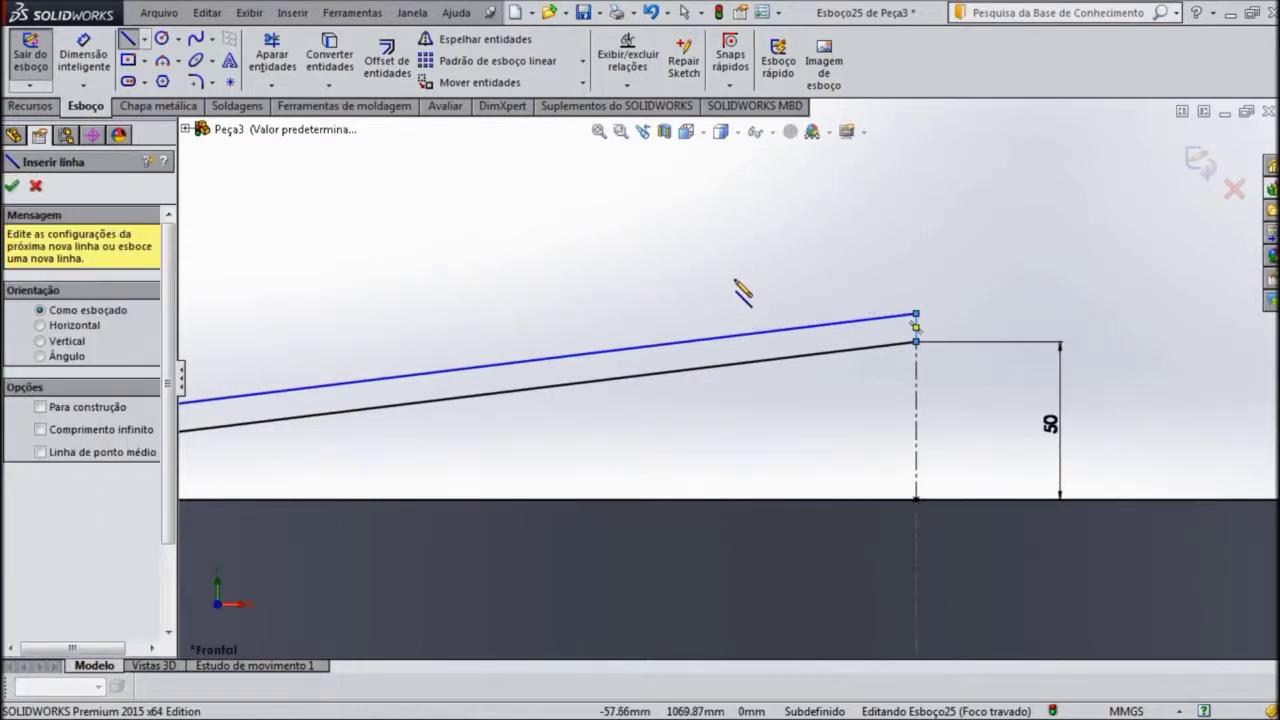
{"action": "key", "text": "Escape"}
{"action": "scroll", "coordinate": [808, 282], "scroll_direction": "up", "scroll_amount": 2}
{"action": "scroll", "coordinate": [780, 288], "scroll_direction": "up", "scroll_amount": 1}
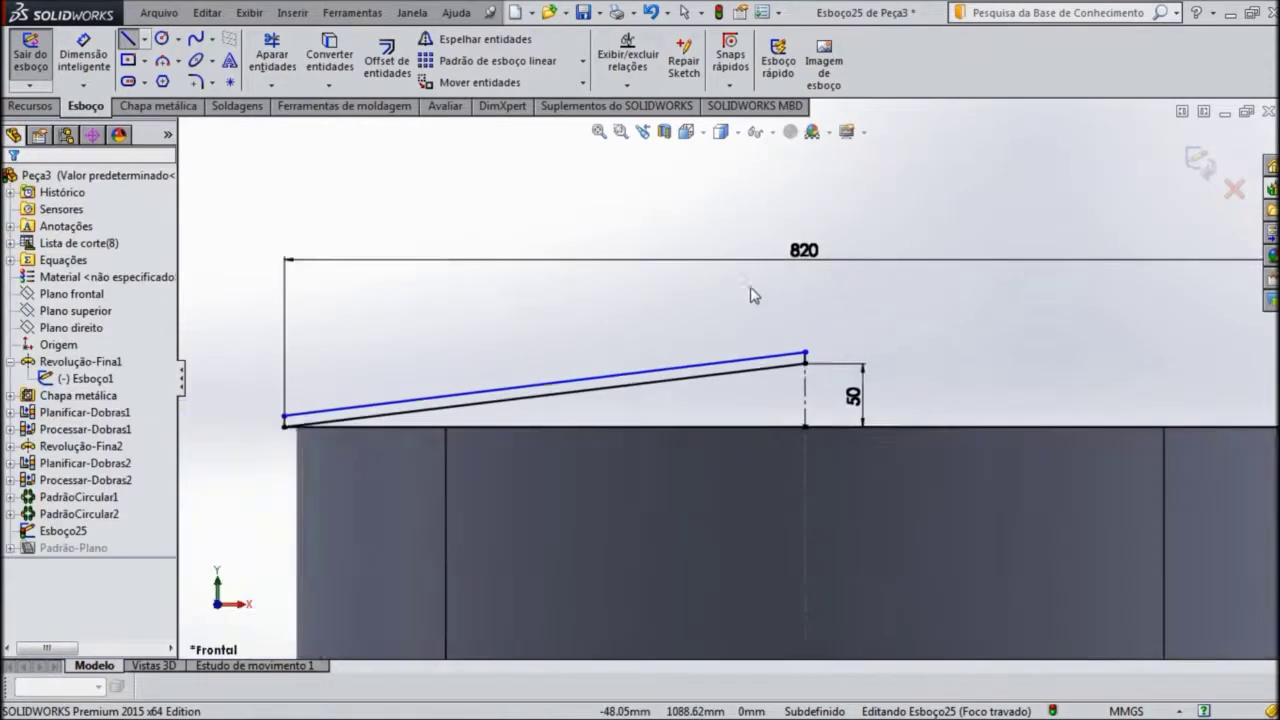
{"action": "scroll", "coordinate": [700, 330], "scroll_direction": "up", "scroll_amount": 1}
{"action": "scroll", "coordinate": [560, 366], "scroll_direction": "down", "scroll_amount": 2}
{"action": "scroll", "coordinate": [557, 371], "scroll_direction": "up", "scroll_amount": 1}
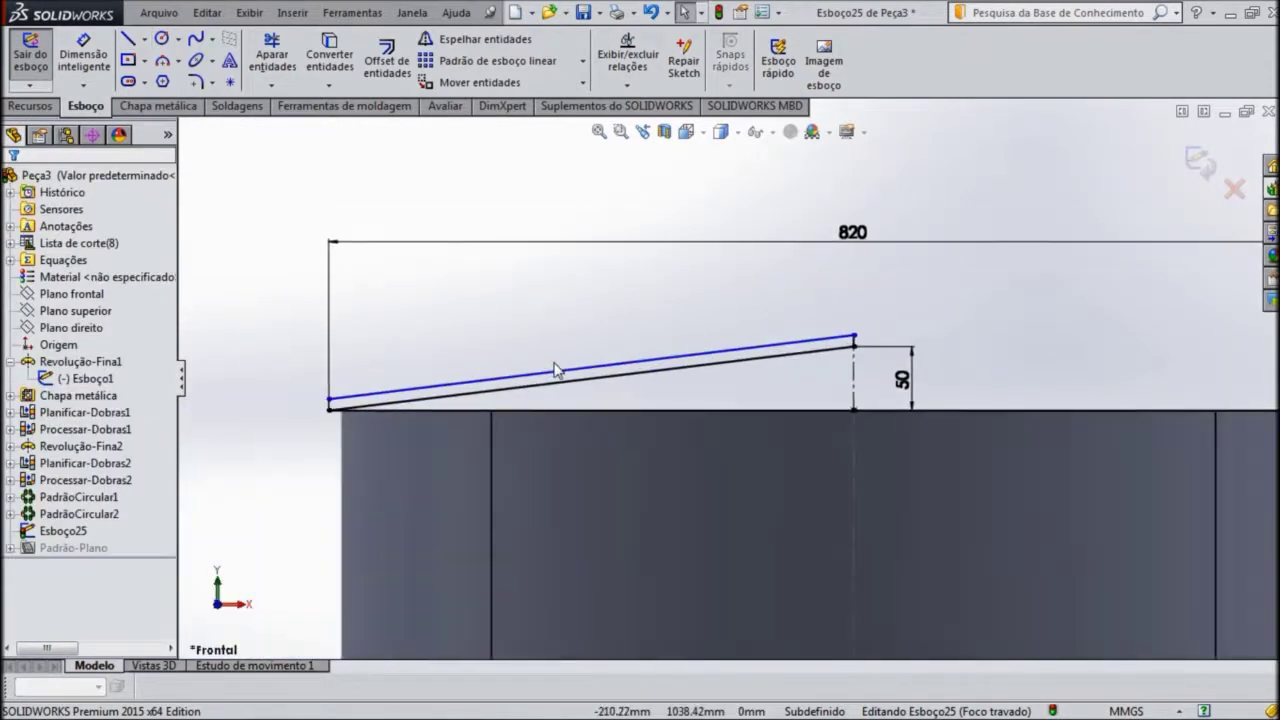
Step: Set the distance between the two sloped roof lines to 3,175 mm
{"action": "scroll", "coordinate": [566, 402], "scroll_direction": "down", "scroll_amount": 1}
{"action": "left_click", "coordinate": [83, 55]}
{"action": "key", "text": "Escape"}
{"action": "left_click", "coordinate": [580, 362]}
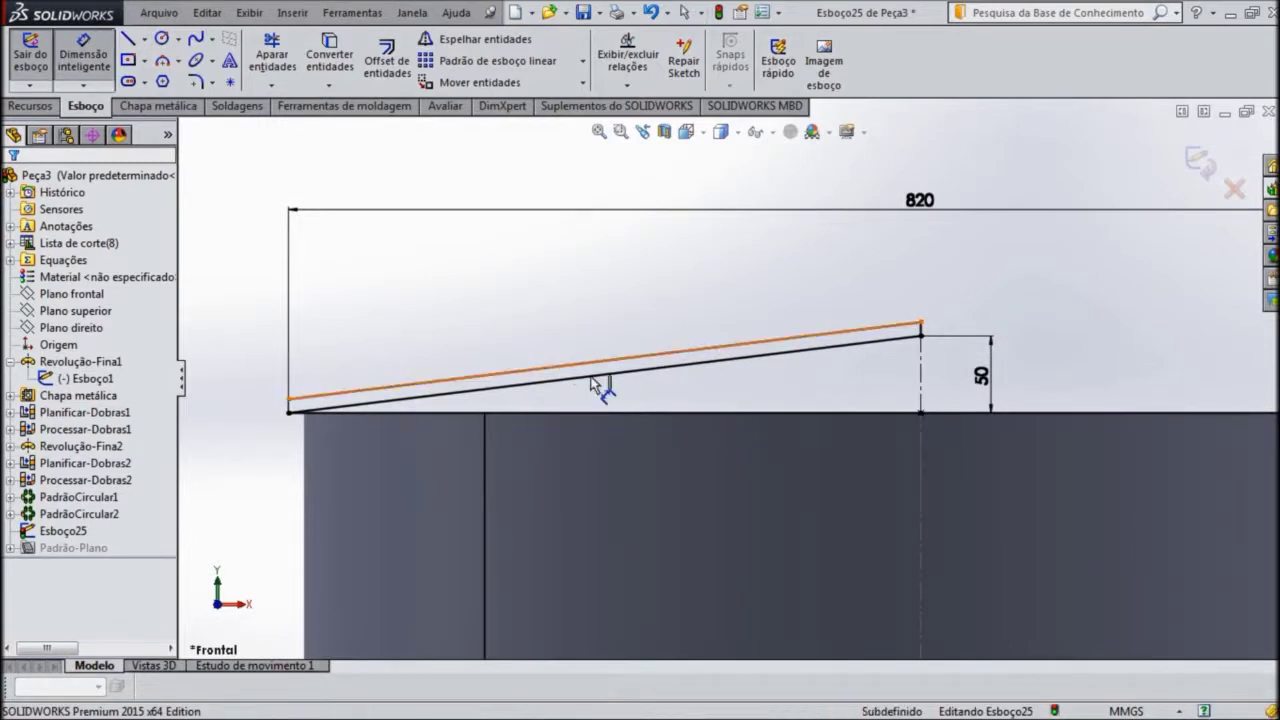
{"action": "left_click", "coordinate": [593, 376]}
{"action": "left_click", "coordinate": [598, 361]}
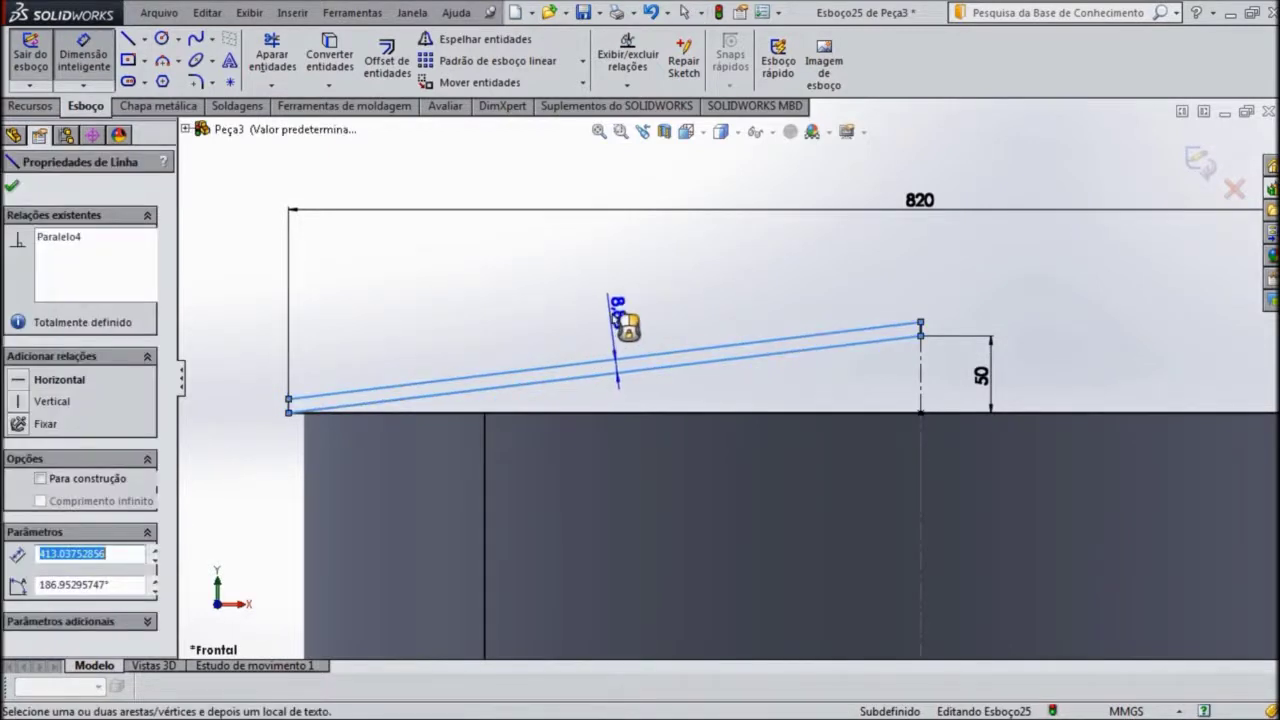
{"action": "left_click", "coordinate": [673, 393]}
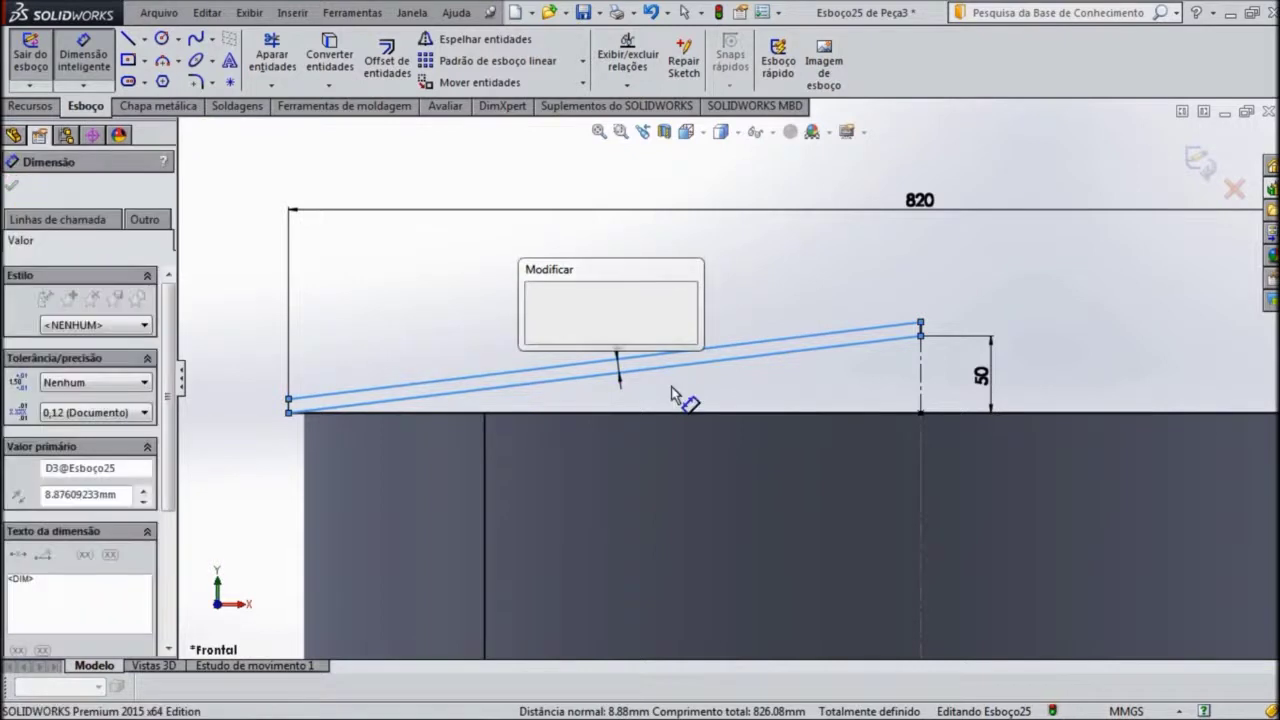
{"action": "type", "text": "3,175"}
{"action": "key", "text": "Return"}
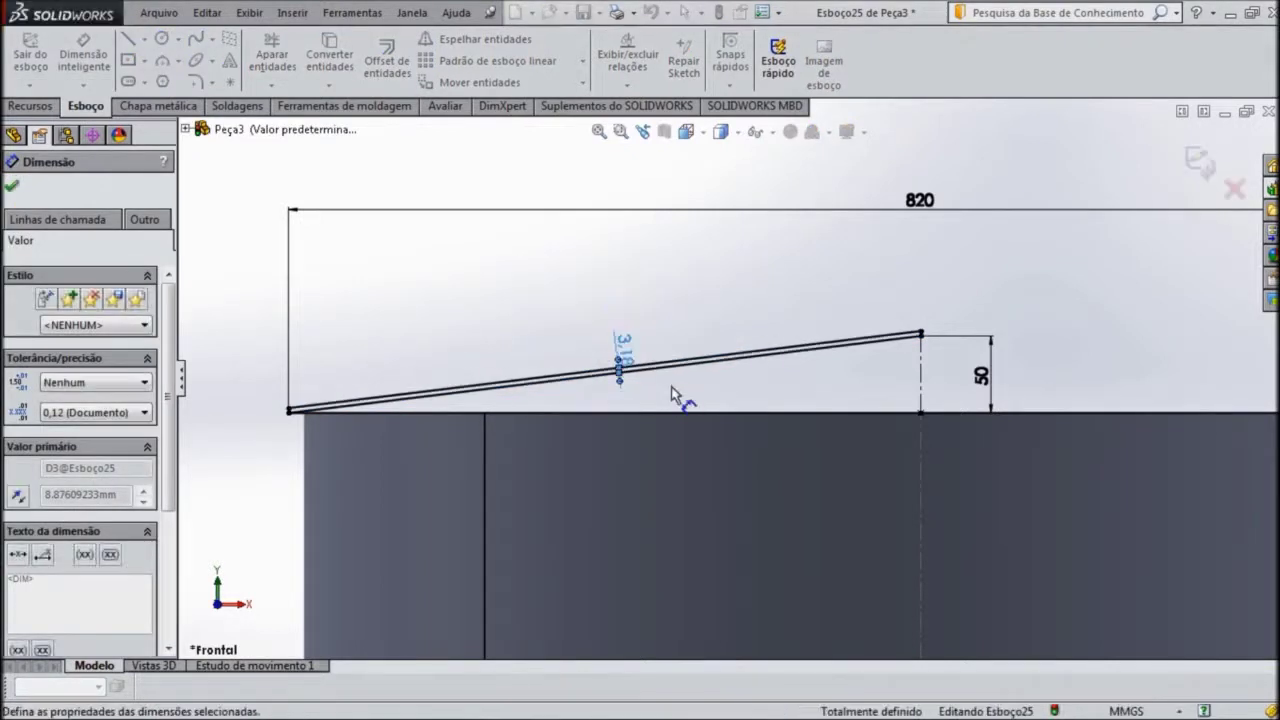
{"action": "scroll", "coordinate": [920, 339], "scroll_direction": "down", "scroll_amount": 3}
{"action": "scroll", "coordinate": [915, 350], "scroll_direction": "down", "scroll_amount": 2}
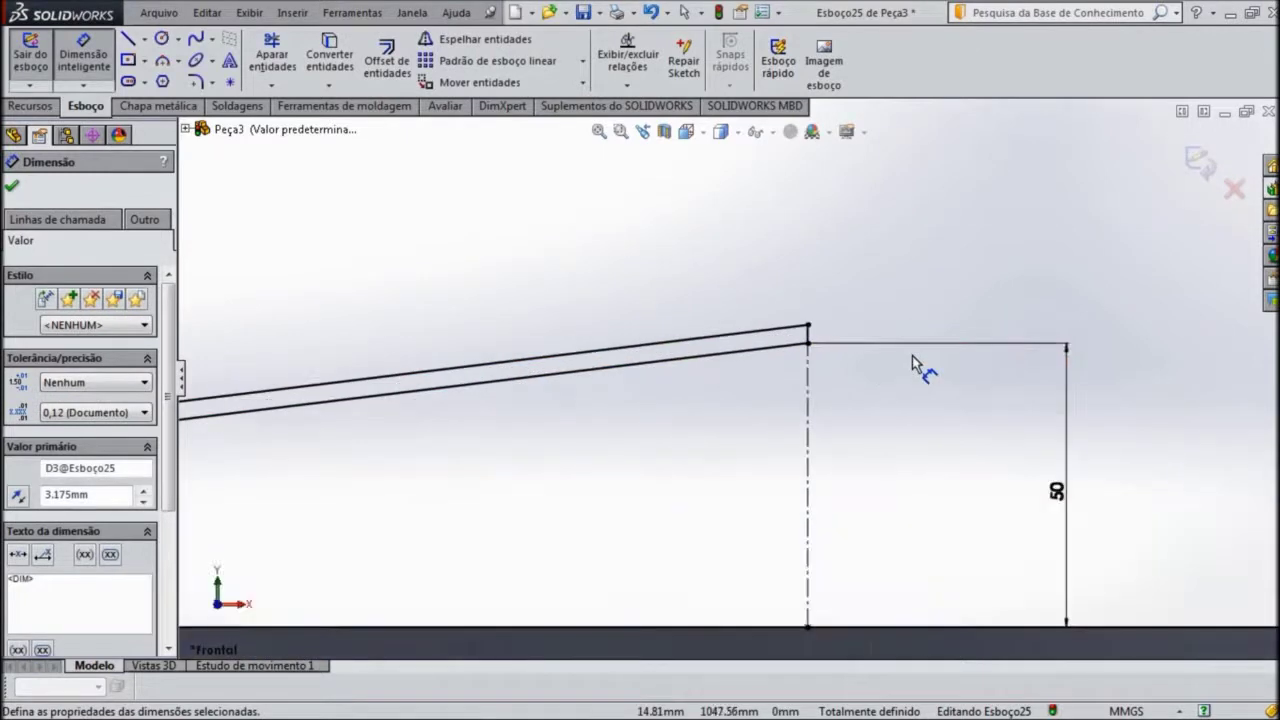
{"action": "scroll", "coordinate": [912, 355], "scroll_direction": "up", "scroll_amount": 2}
{"action": "scroll", "coordinate": [912, 355], "scroll_direction": "up", "scroll_amount": 2}
{"action": "scroll", "coordinate": [911, 356], "scroll_direction": "up", "scroll_amount": 1}
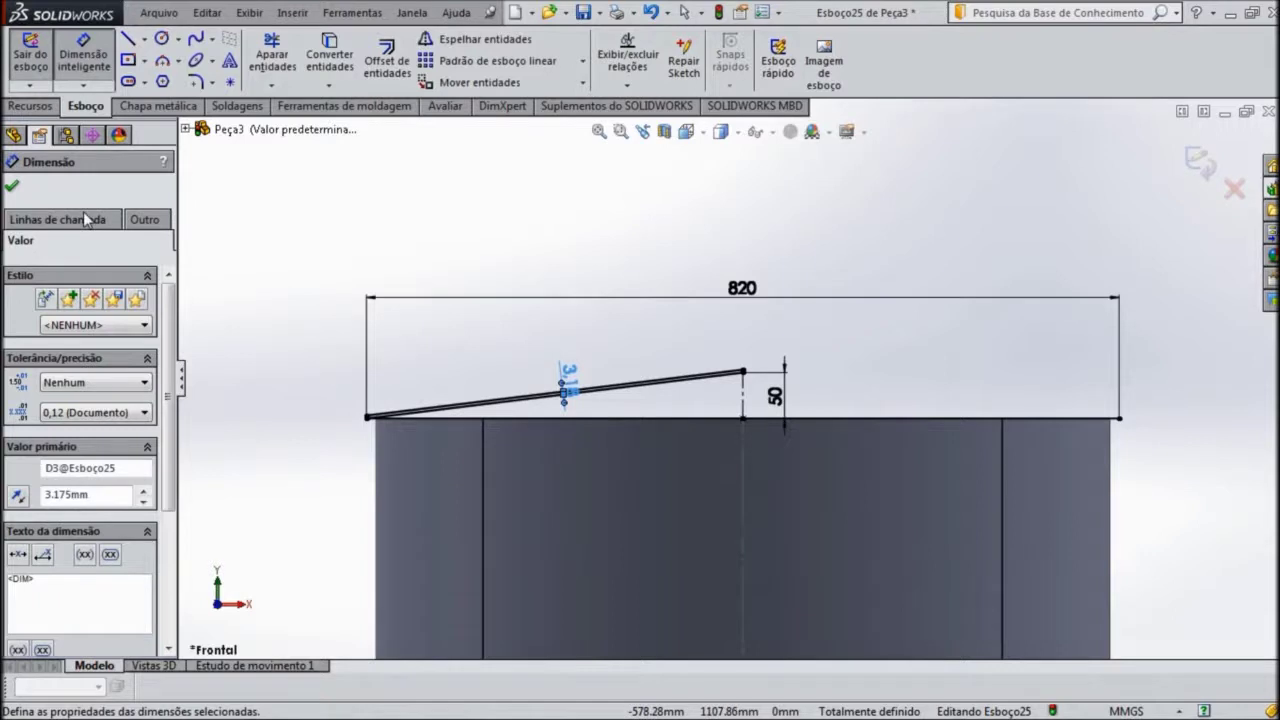
{"action": "left_click", "coordinate": [13, 189]}
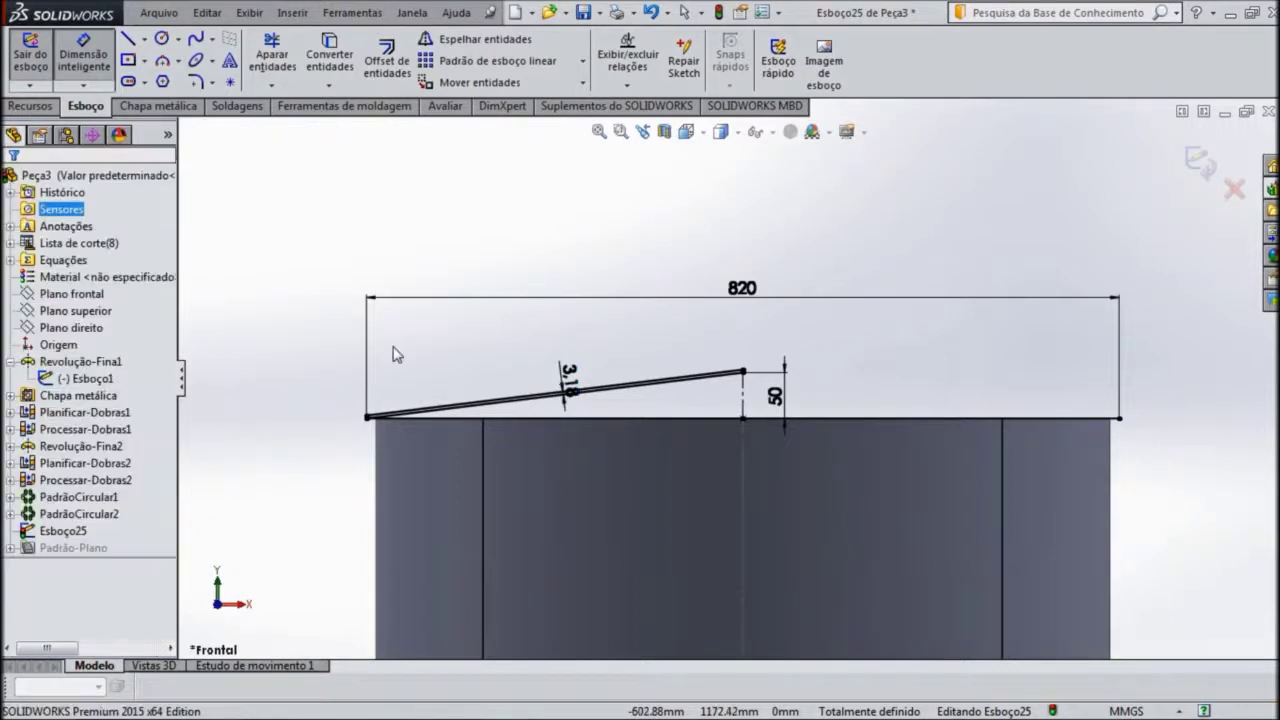
{"action": "left_click", "coordinate": [272, 62]}
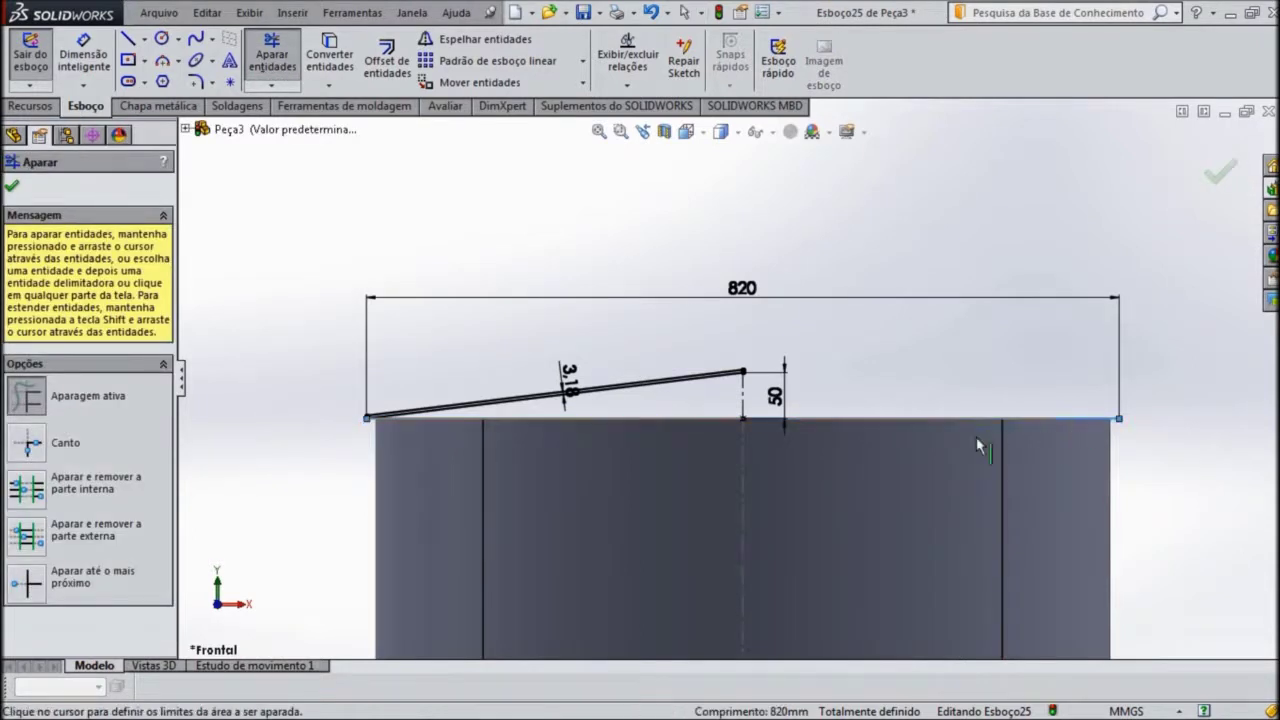
Step: Remove the stray vertical line from the roof sketch
{"action": "scroll", "coordinate": [696, 465], "scroll_direction": "down", "scroll_amount": 3}
{"action": "scroll", "coordinate": [694, 460], "scroll_direction": "up", "scroll_amount": 3}
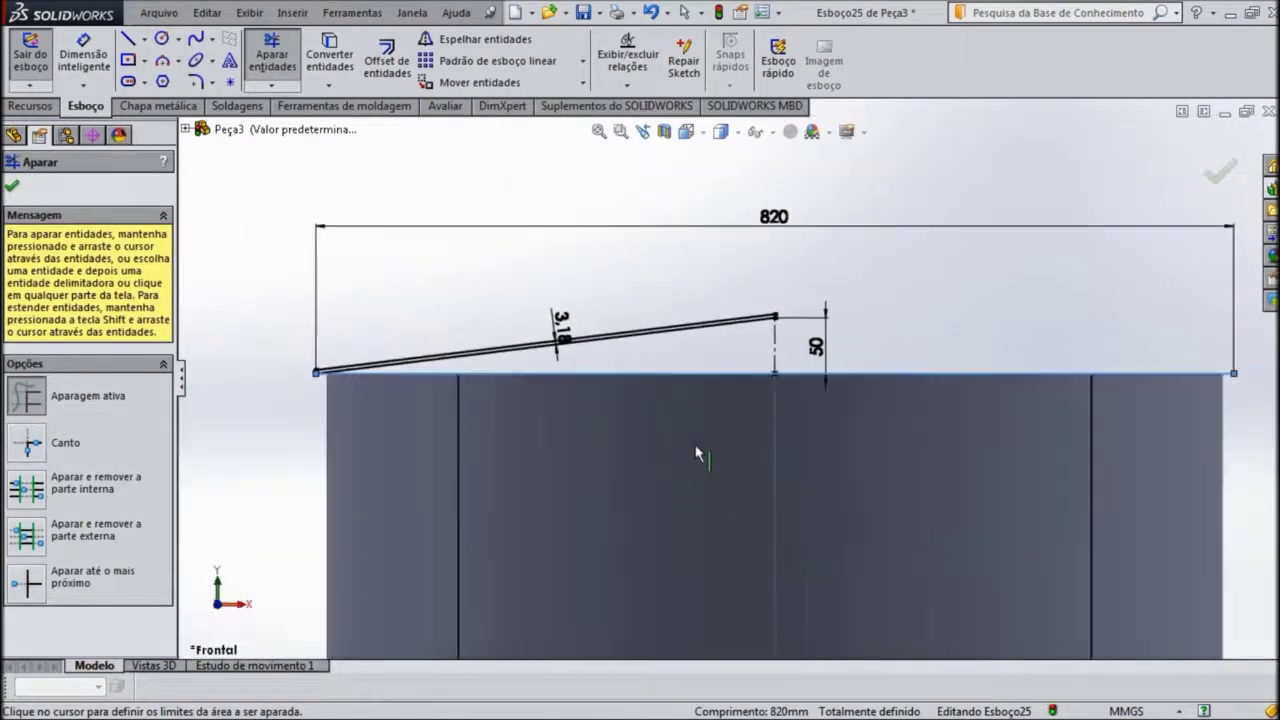
{"action": "scroll", "coordinate": [390, 374], "scroll_direction": "down", "scroll_amount": 1}
{"action": "scroll", "coordinate": [391, 367], "scroll_direction": "down", "scroll_amount": 1}
{"action": "scroll", "coordinate": [391, 367], "scroll_direction": "down", "scroll_amount": 1}
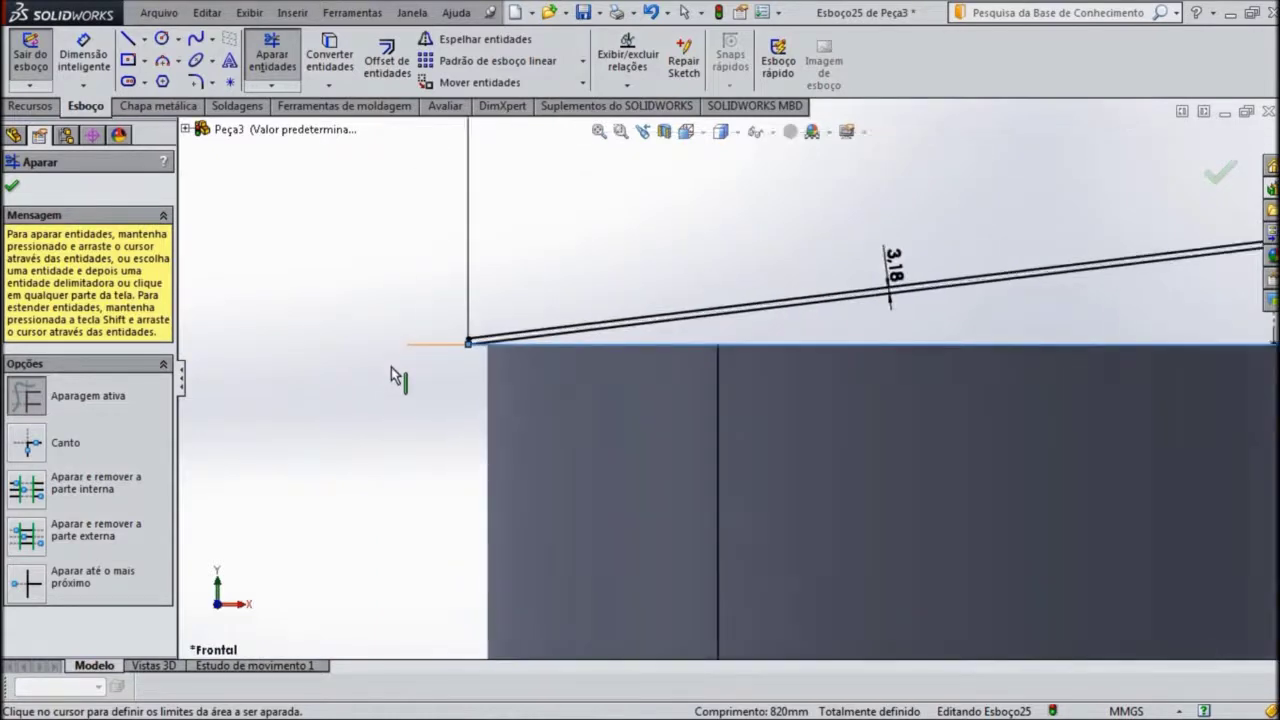
{"action": "scroll", "coordinate": [391, 367], "scroll_direction": "down", "scroll_amount": 1}
{"action": "scroll", "coordinate": [391, 367], "scroll_direction": "down", "scroll_amount": 1}
{"action": "scroll", "coordinate": [586, 386], "scroll_direction": "down", "scroll_amount": 1}
{"action": "scroll", "coordinate": [594, 414], "scroll_direction": "down", "scroll_amount": 1}
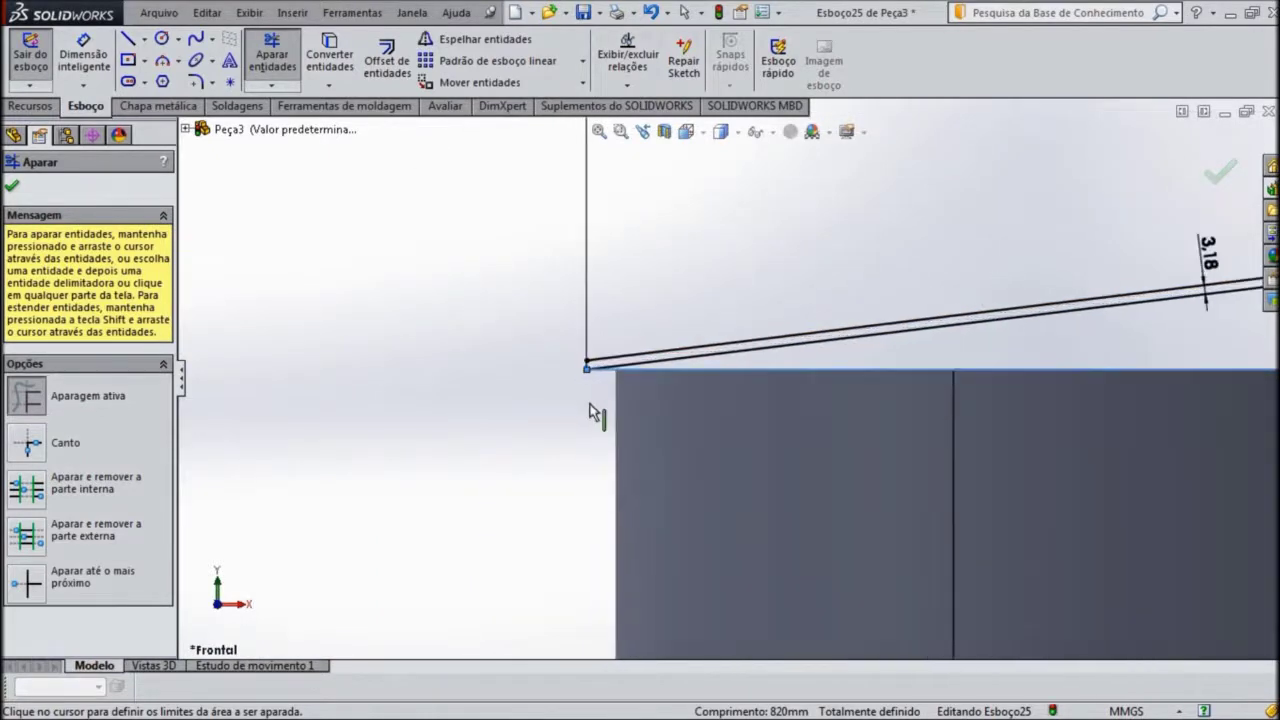
{"action": "scroll", "coordinate": [648, 375], "scroll_direction": "down", "scroll_amount": 1}
{"action": "key", "text": "ctrl+z"}
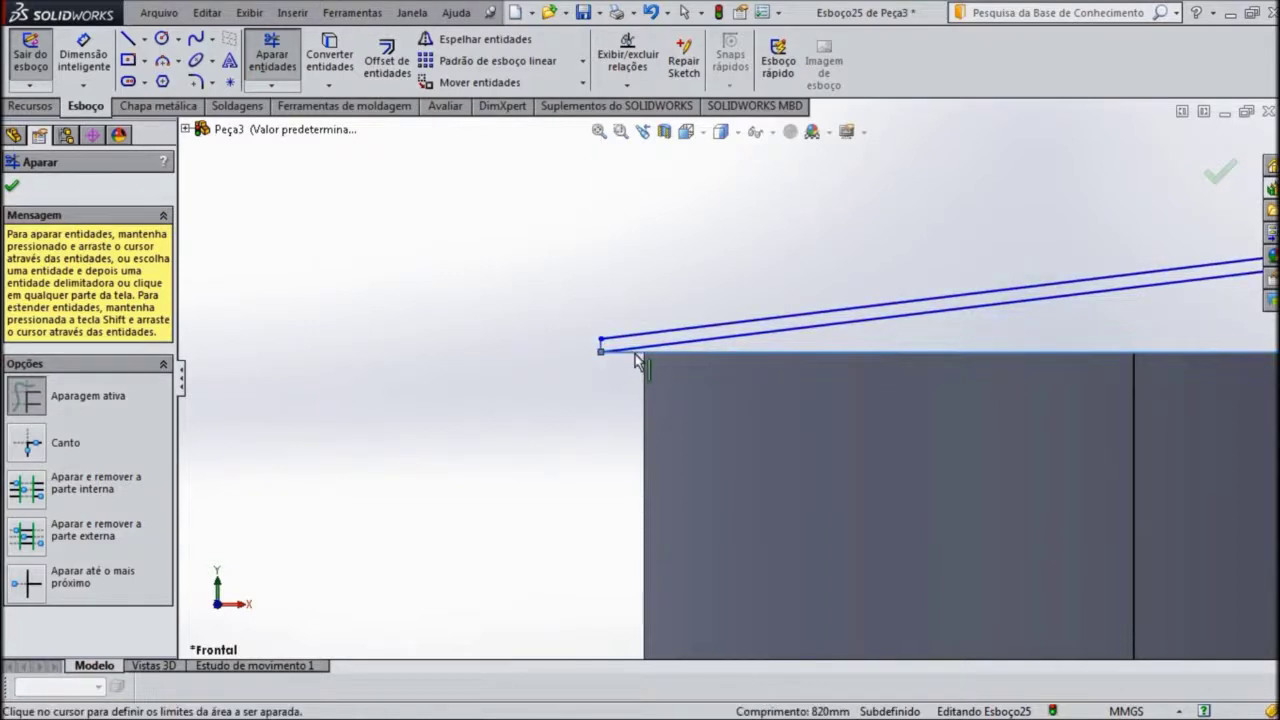
Step: Trim the left end of the horizontal line and check its properties
{"action": "left_click", "coordinate": [767, 353]}
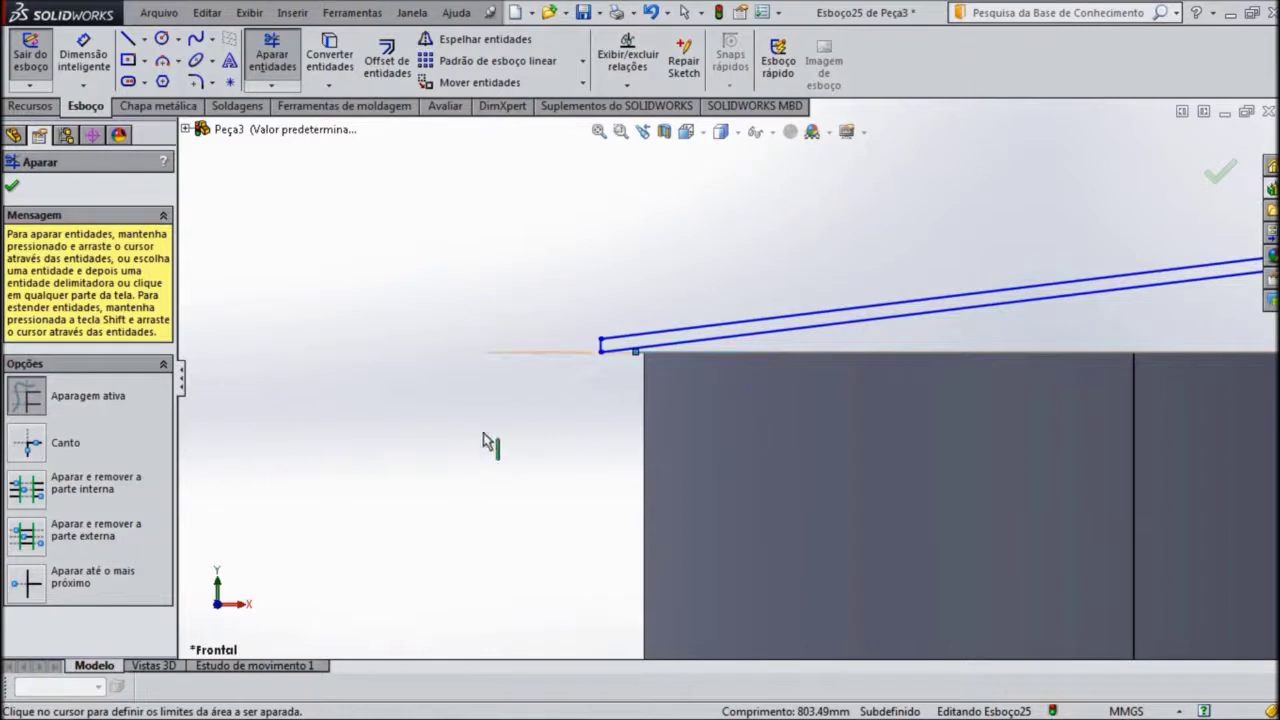
{"action": "left_click", "coordinate": [13, 188]}
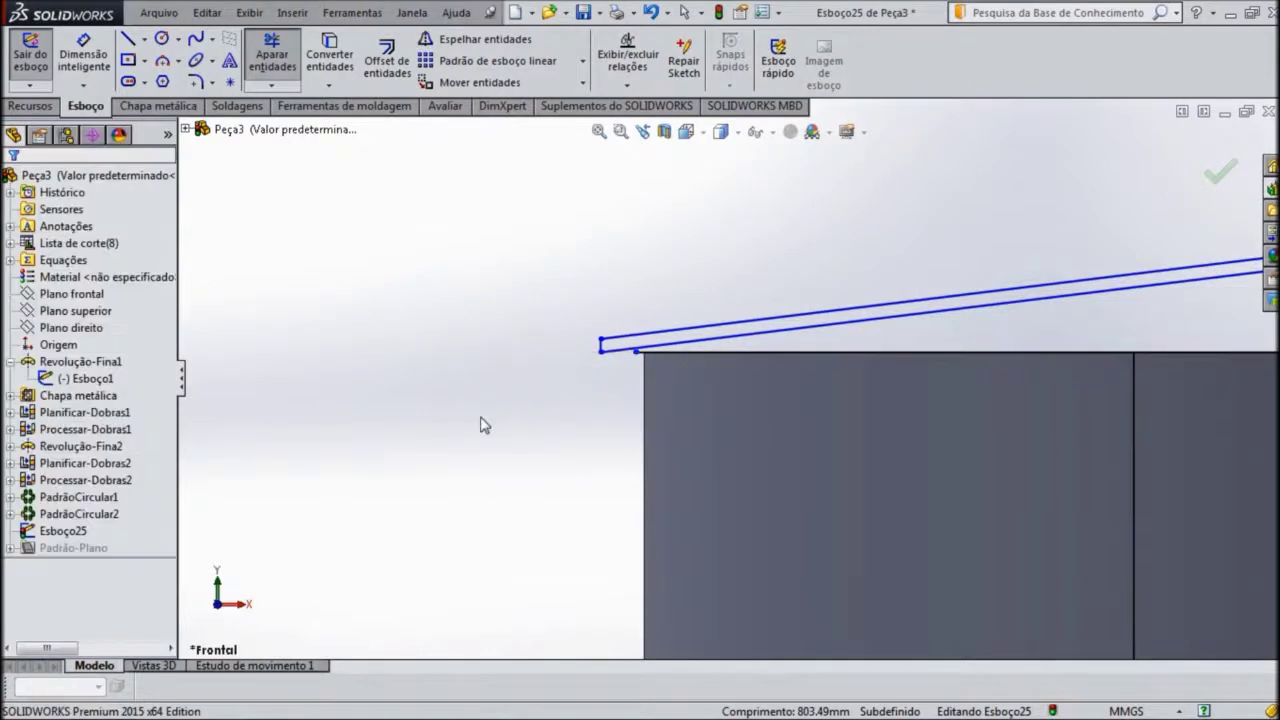
{"action": "left_click", "coordinate": [744, 353]}
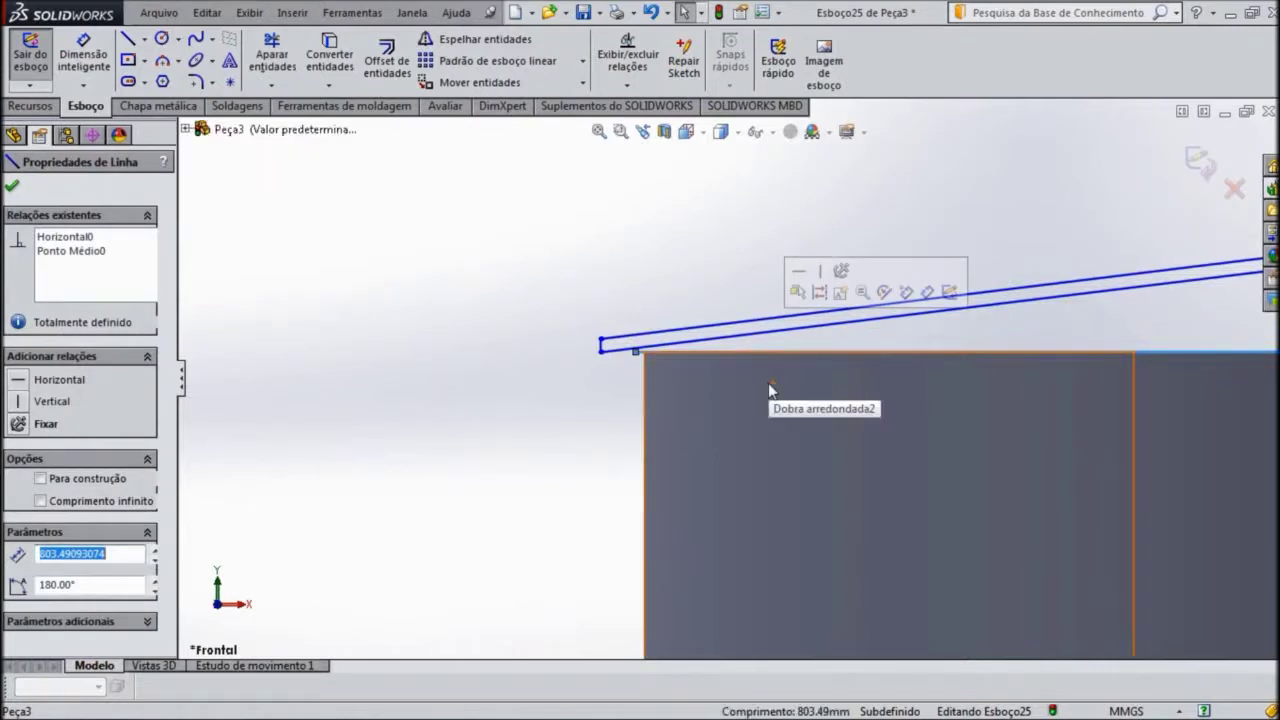
{"action": "left_click", "coordinate": [770, 390]}
{"action": "scroll", "coordinate": [740, 378], "scroll_direction": "up", "scroll_amount": 3}
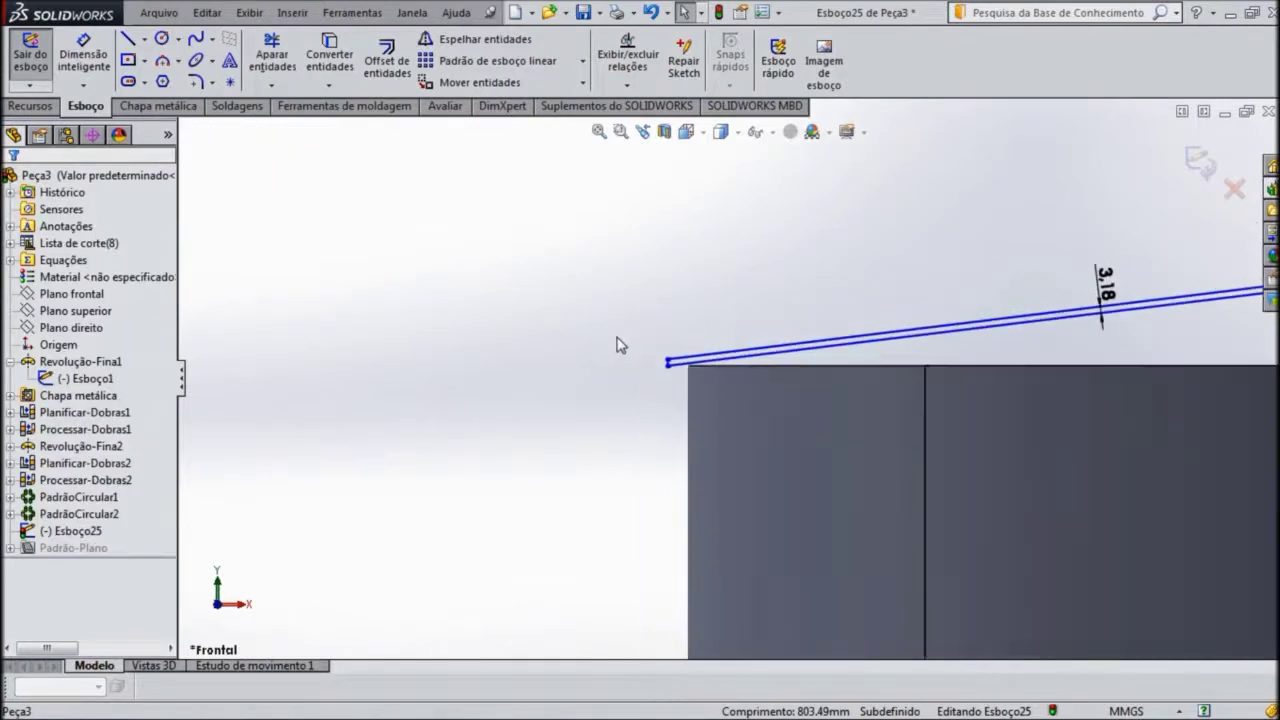
Step: Tilt the view down onto the open cylinder top and display the sheet-metal commands
{"action": "scroll", "coordinate": [735, 372], "scroll_direction": "up", "scroll_amount": 2}
{"action": "scroll", "coordinate": [735, 372], "scroll_direction": "up", "scroll_amount": 2}
{"action": "scroll", "coordinate": [735, 372], "scroll_direction": "up", "scroll_amount": 1}
{"action": "scroll", "coordinate": [735, 372], "scroll_direction": "up", "scroll_amount": 1}
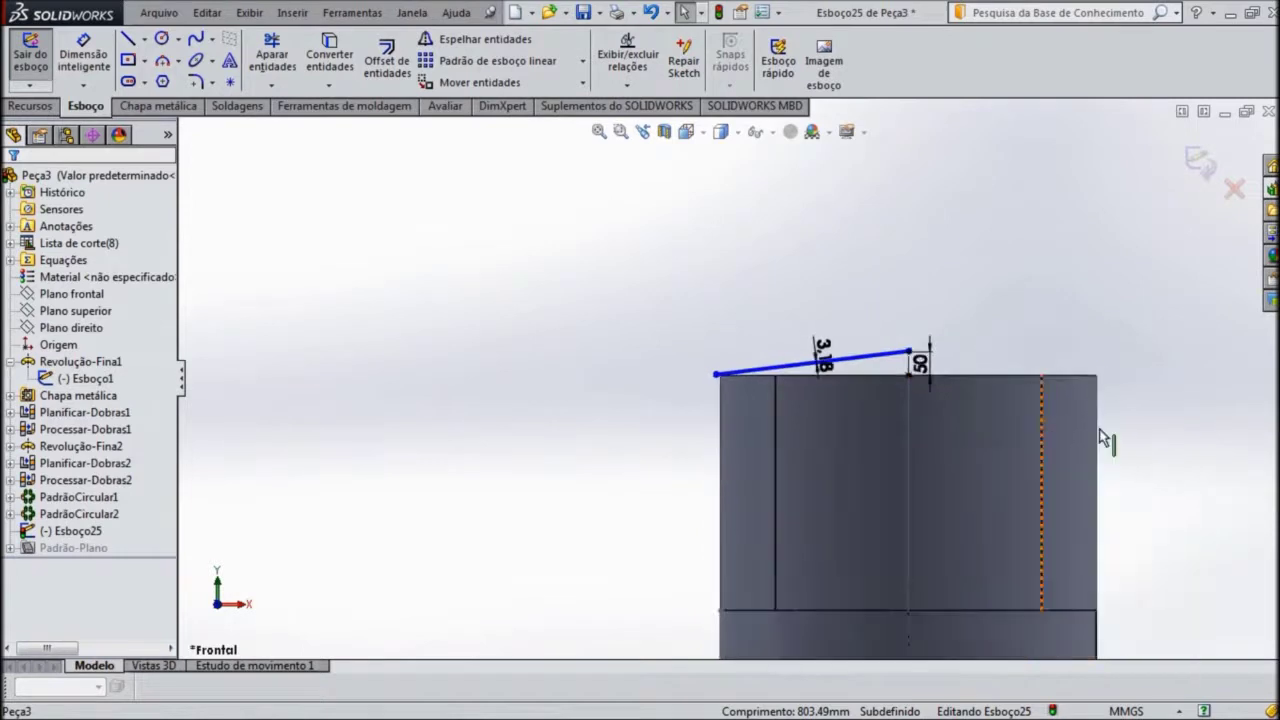
{"action": "mouse_move", "coordinate": [977, 333]}
{"action": "middle_mouse_down"}
{"action": "mouse_move", "coordinate": [971, 357]}
{"action": "mouse_move", "coordinate": [1040, 360]}
{"action": "middle_mouse_up"}
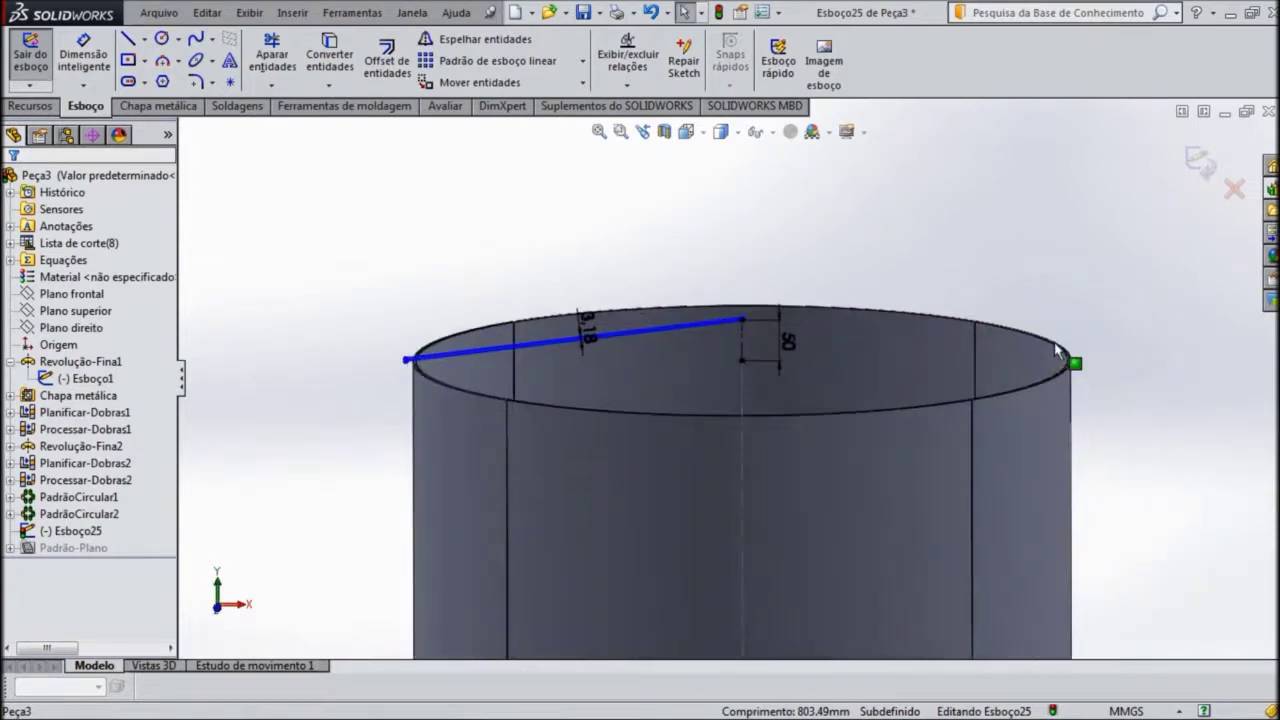
{"action": "scroll", "coordinate": [813, 352], "scroll_direction": "down", "scroll_amount": 2}
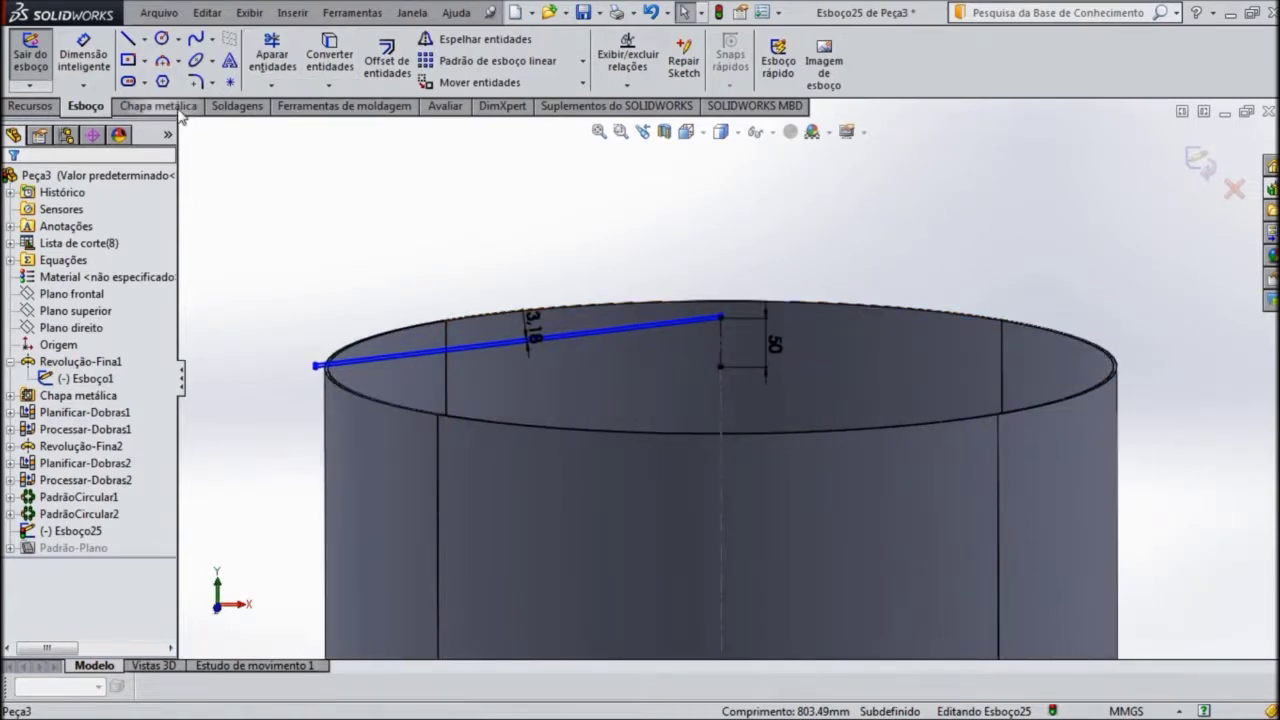
{"action": "left_click", "coordinate": [30, 106]}
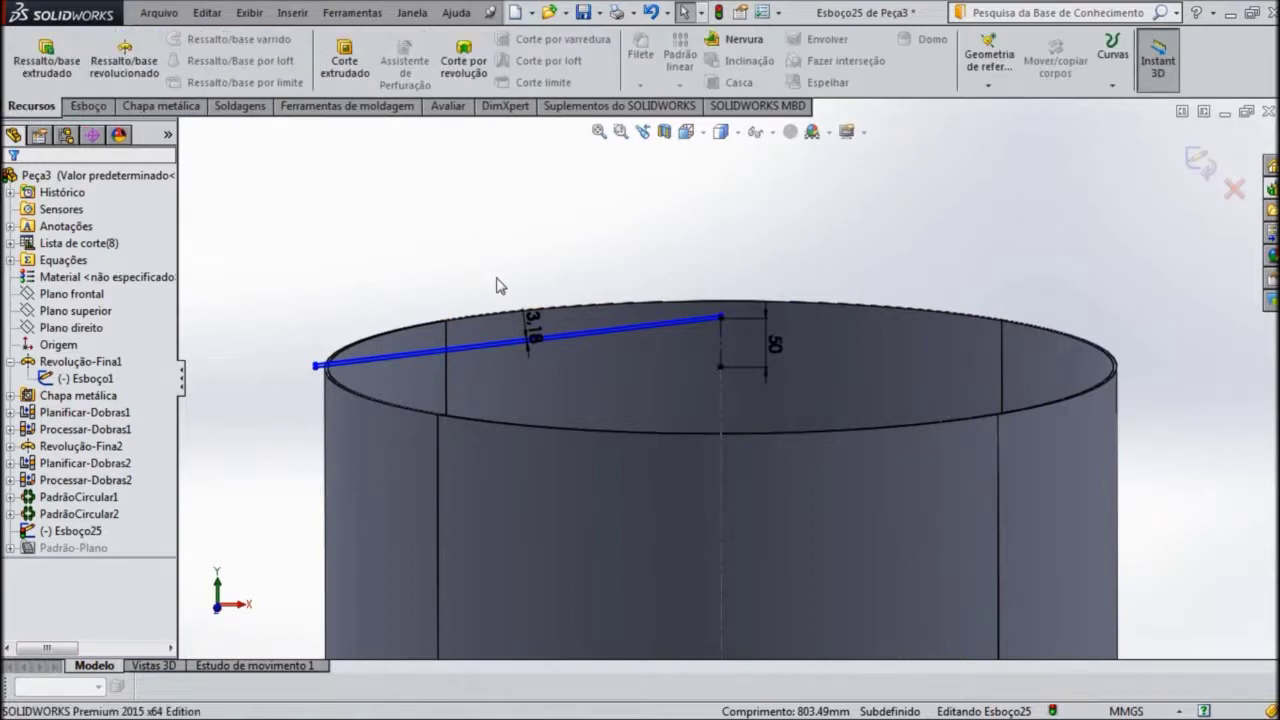
{"action": "left_click", "coordinate": [183, 108]}
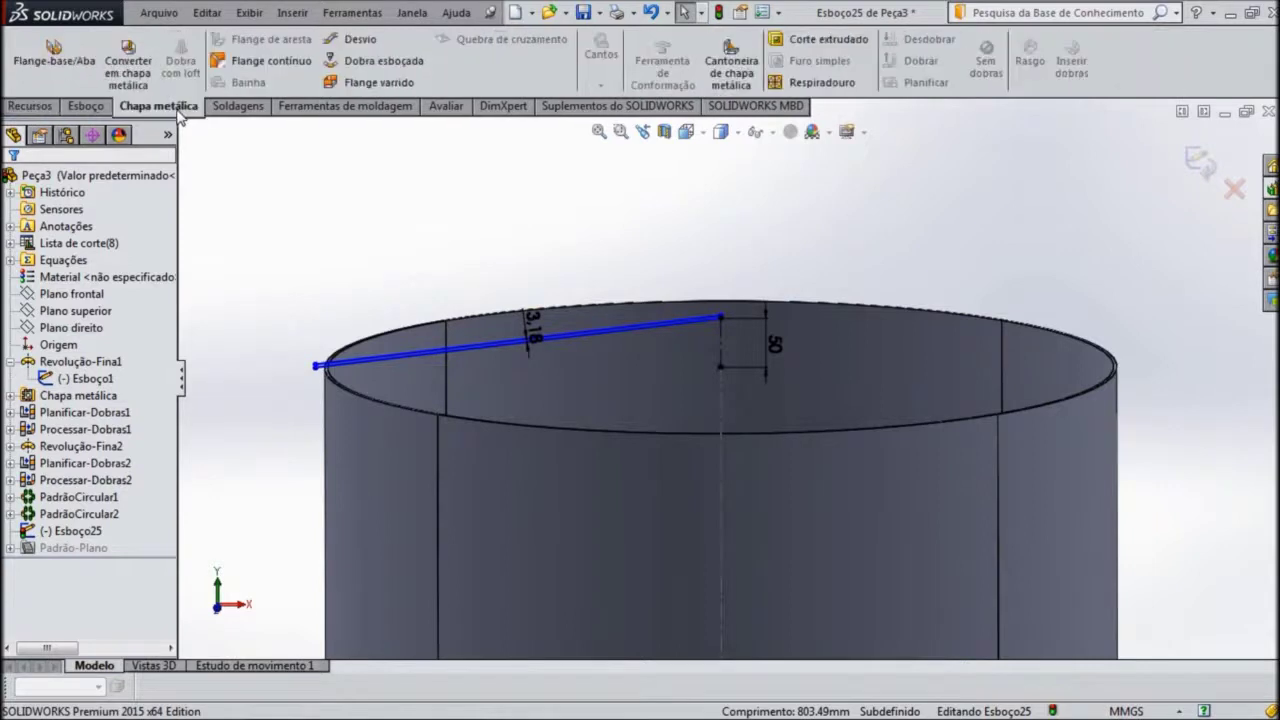
Step: Create Flange-base1 from the roof sketch with 3.175 mm thickness and K-factor 0.5
{"action": "left_click", "coordinate": [73, 70]}
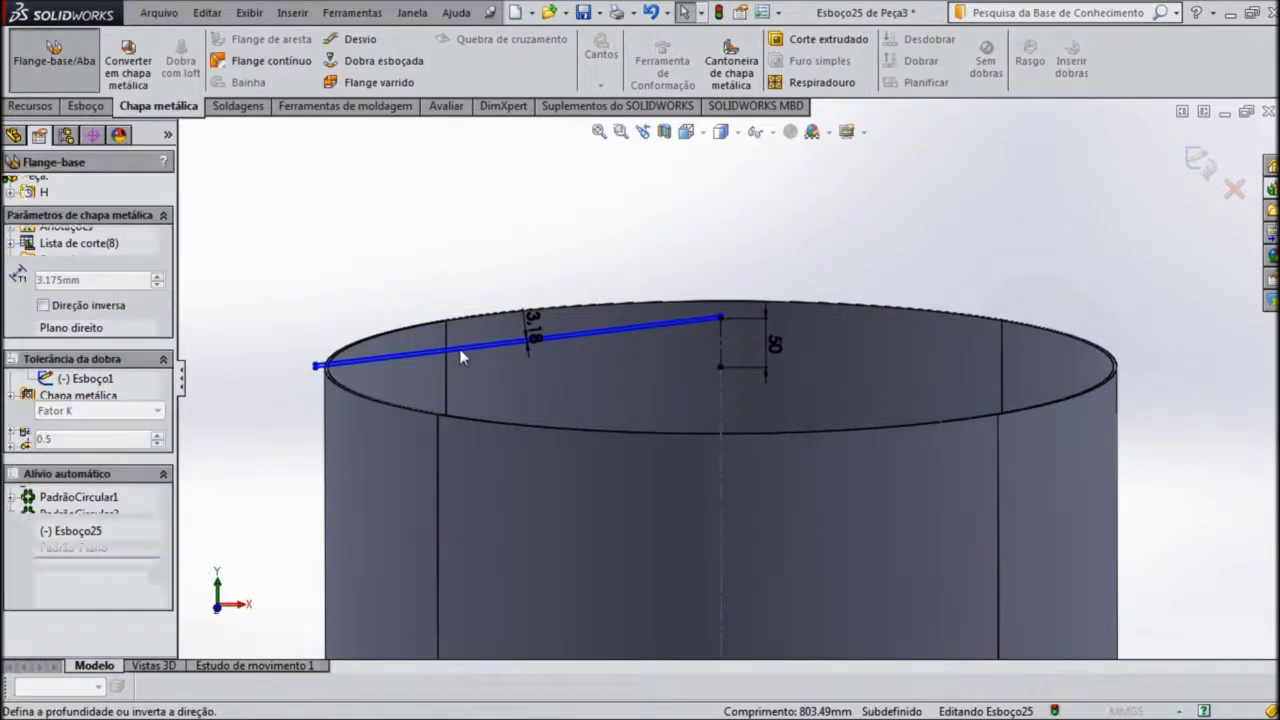
{"action": "scroll", "coordinate": [447, 389], "scroll_direction": "down", "scroll_amount": 3}
{"action": "scroll", "coordinate": [410, 360], "scroll_direction": "down", "scroll_amount": 2}
{"action": "scroll", "coordinate": [360, 310], "scroll_direction": "up", "scroll_amount": 1}
{"action": "scroll", "coordinate": [360, 315], "scroll_direction": "up", "scroll_amount": 2}
{"action": "scroll", "coordinate": [363, 316], "scroll_direction": "up", "scroll_amount": 2}
{"action": "scroll", "coordinate": [350, 335], "scroll_direction": "up", "scroll_amount": 2}
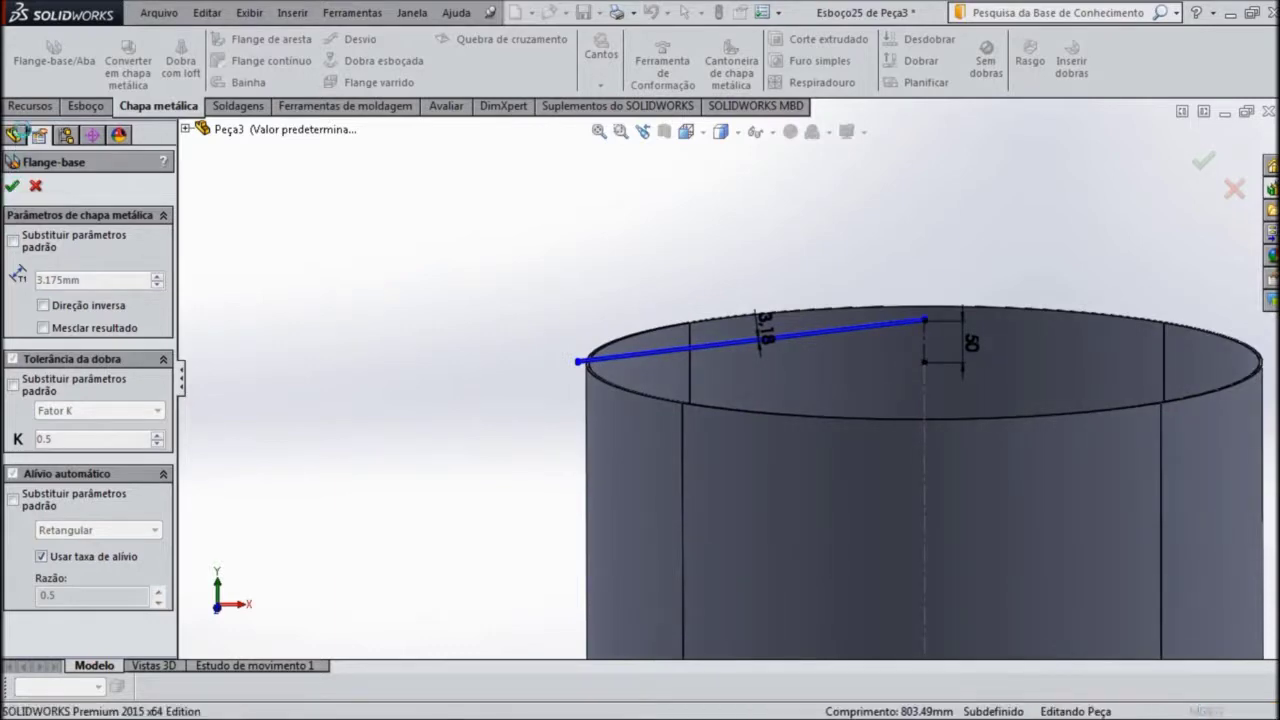
{"action": "left_click", "coordinate": [16, 133]}
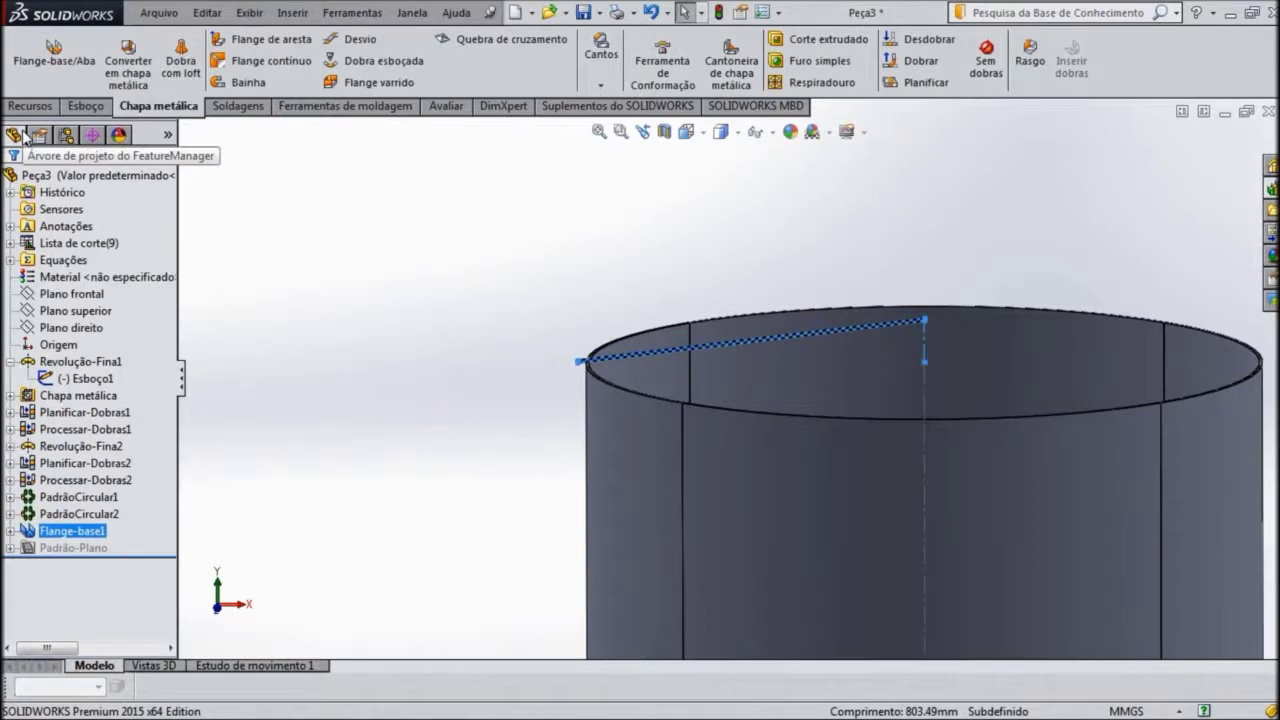
Step: Start an extrude, then a revolve with a new sketch, and back out of both
{"action": "left_click", "coordinate": [29, 110]}
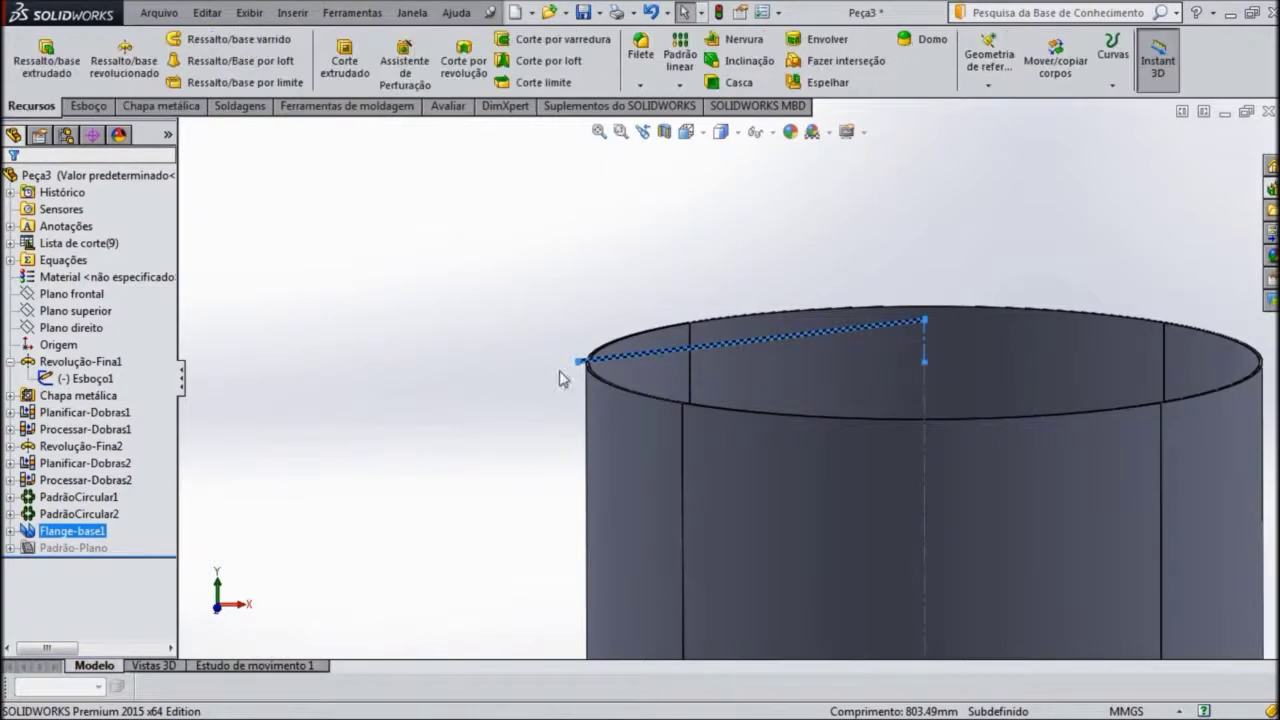
{"action": "left_click", "coordinate": [46, 58]}
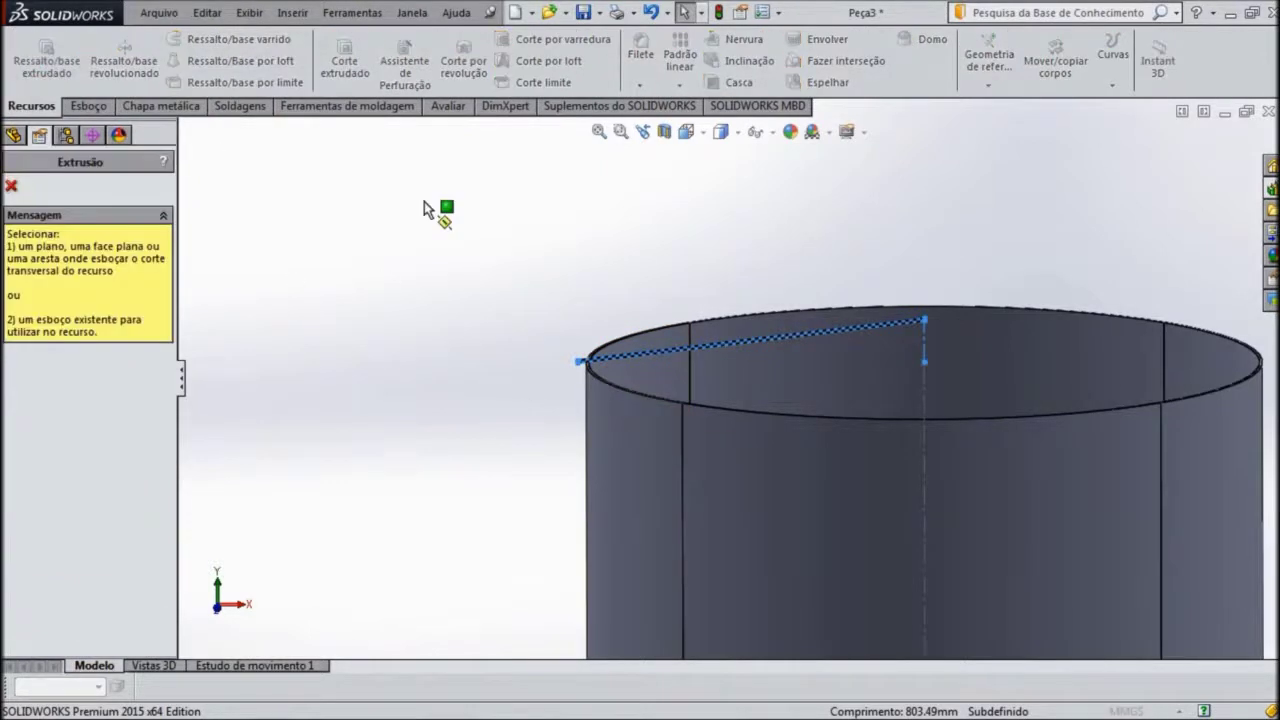
{"action": "left_click", "coordinate": [12, 187]}
{"action": "left_click", "coordinate": [124, 60]}
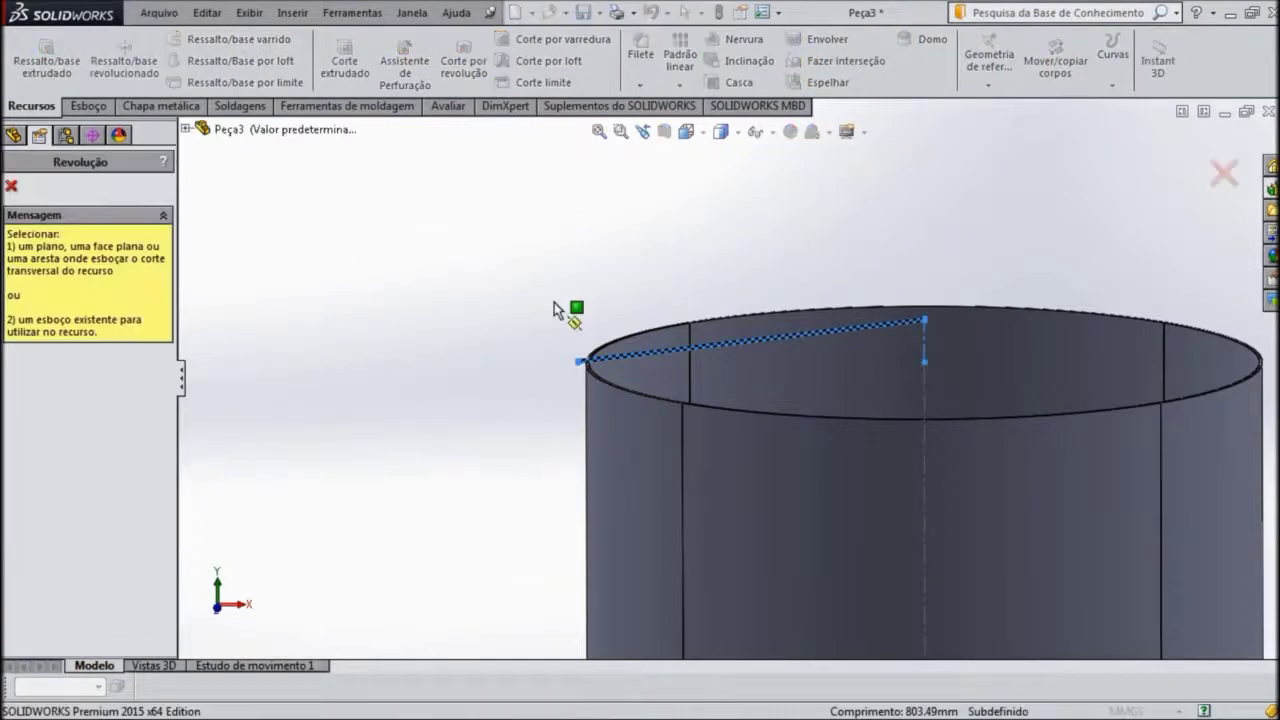
{"action": "left_click", "coordinate": [674, 351]}
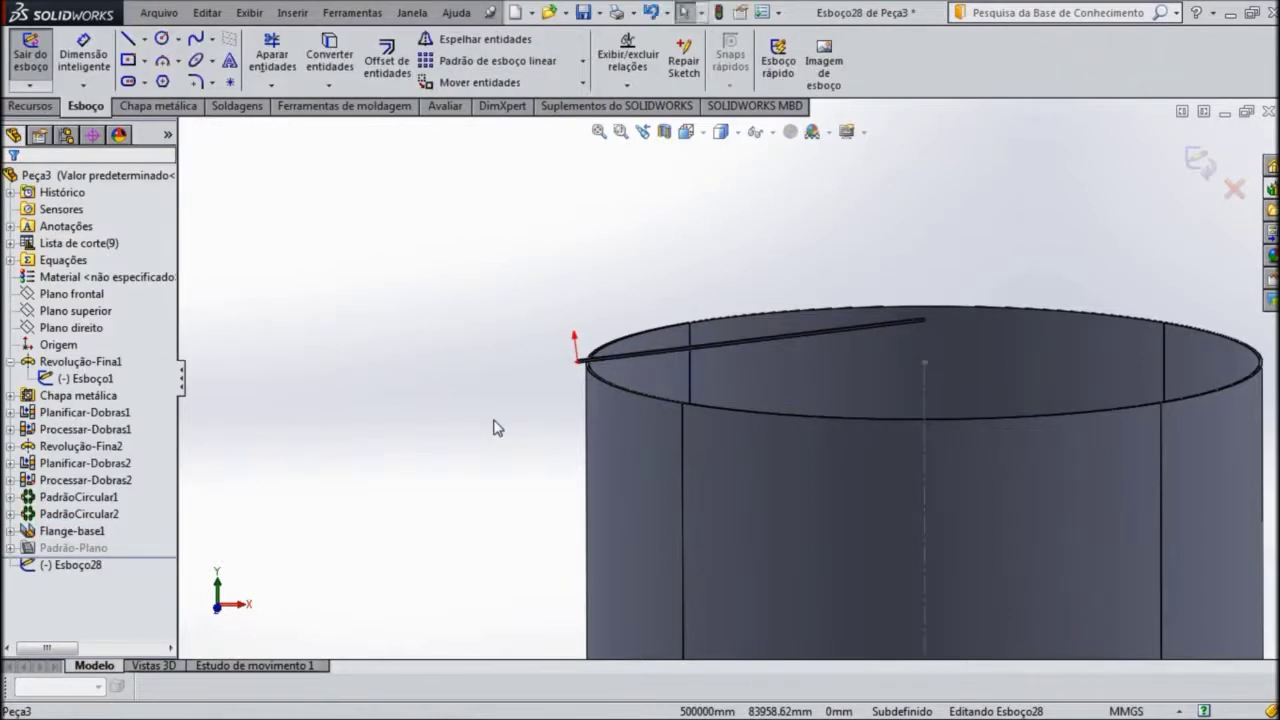
{"action": "left_click", "coordinate": [33, 108]}
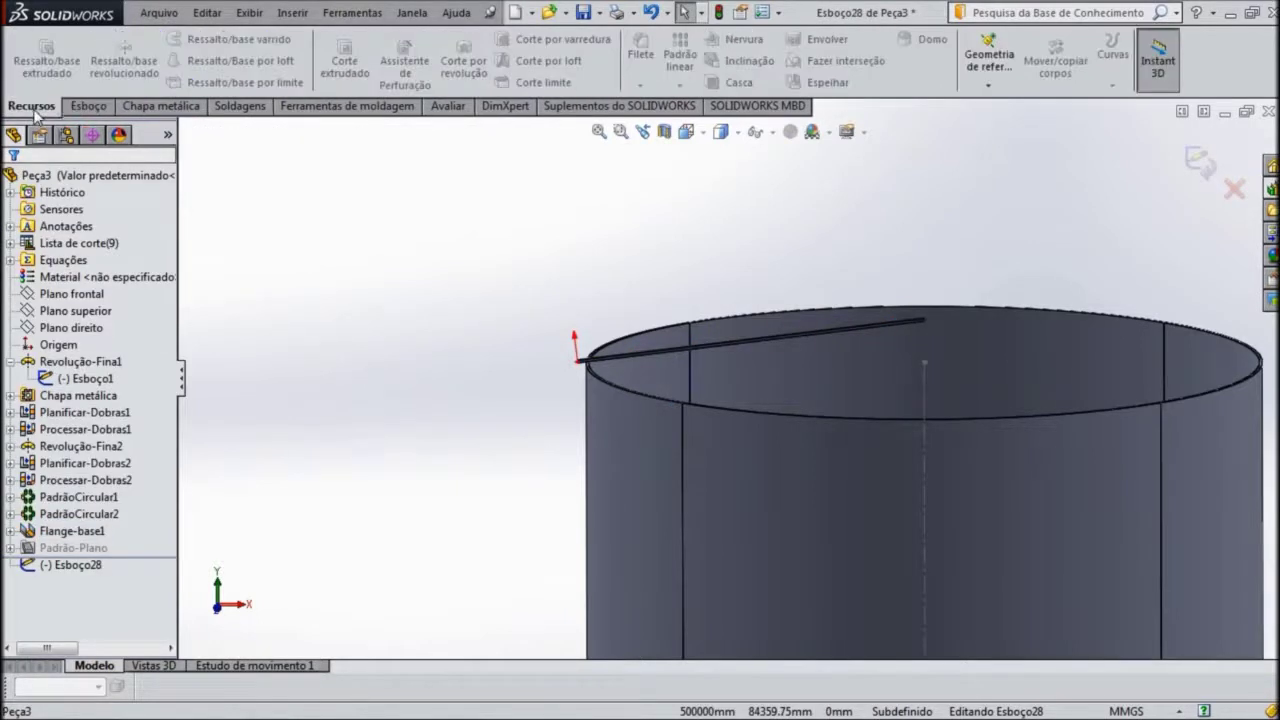
{"action": "left_click", "coordinate": [1200, 162]}
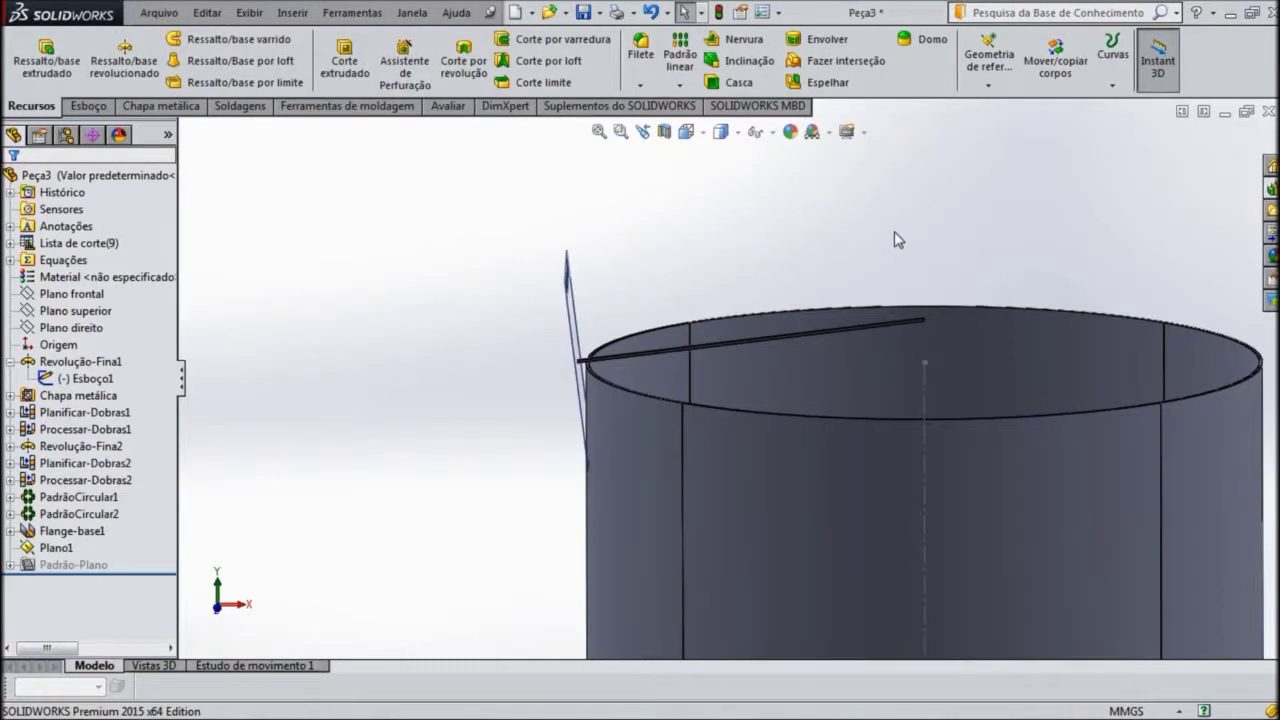
Step: Delete the reference plane Plano1 beside the tank and confirm the deletion
{"action": "middle_click_drag", "start_coordinate": [974, 266], "coordinate": [670, 267], "text": "ctrl"}
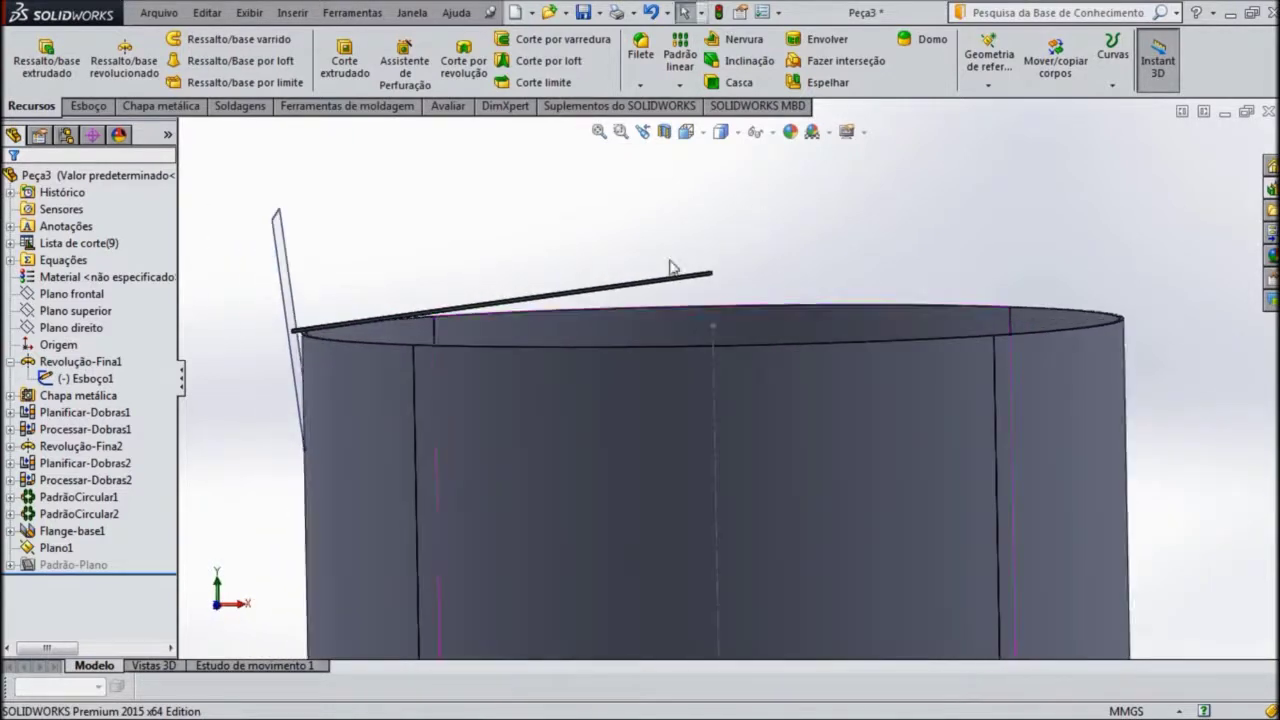
{"action": "left_click", "coordinate": [280, 274]}
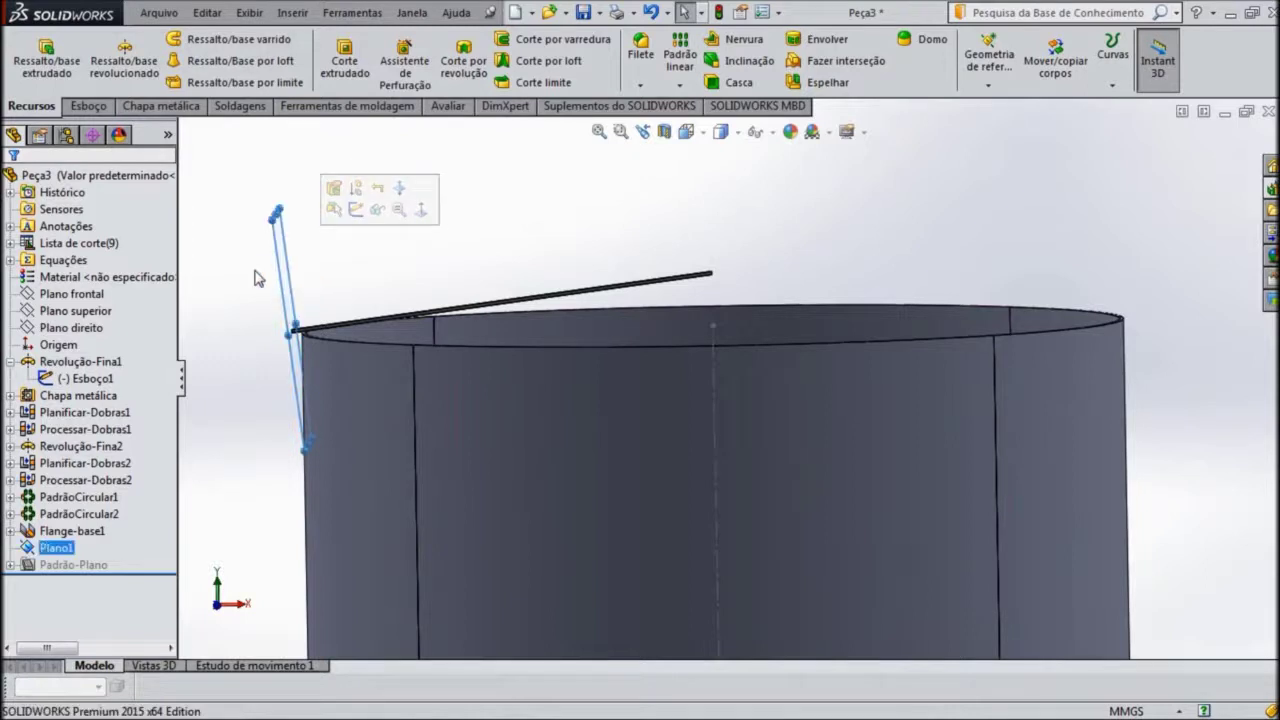
{"action": "key", "text": "Delete"}
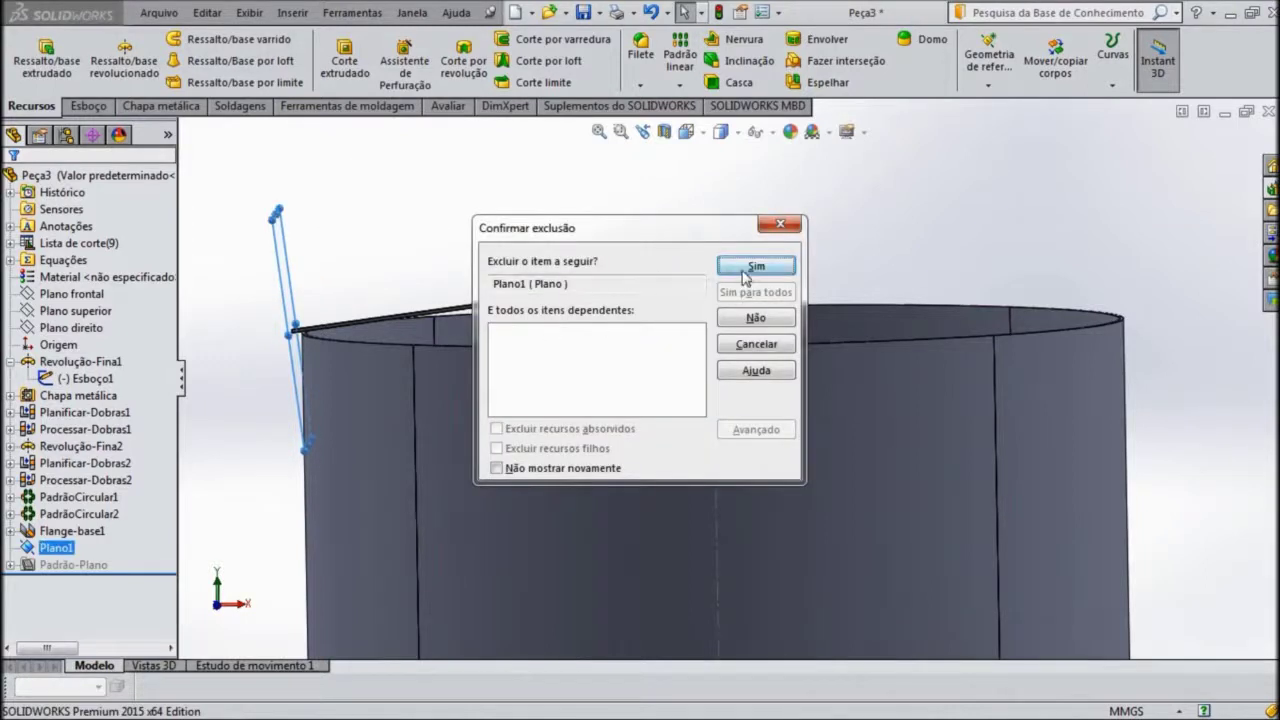
{"action": "left_click", "coordinate": [745, 270]}
{"action": "middle_click_drag", "start_coordinate": [428, 294], "coordinate": [464, 320]}
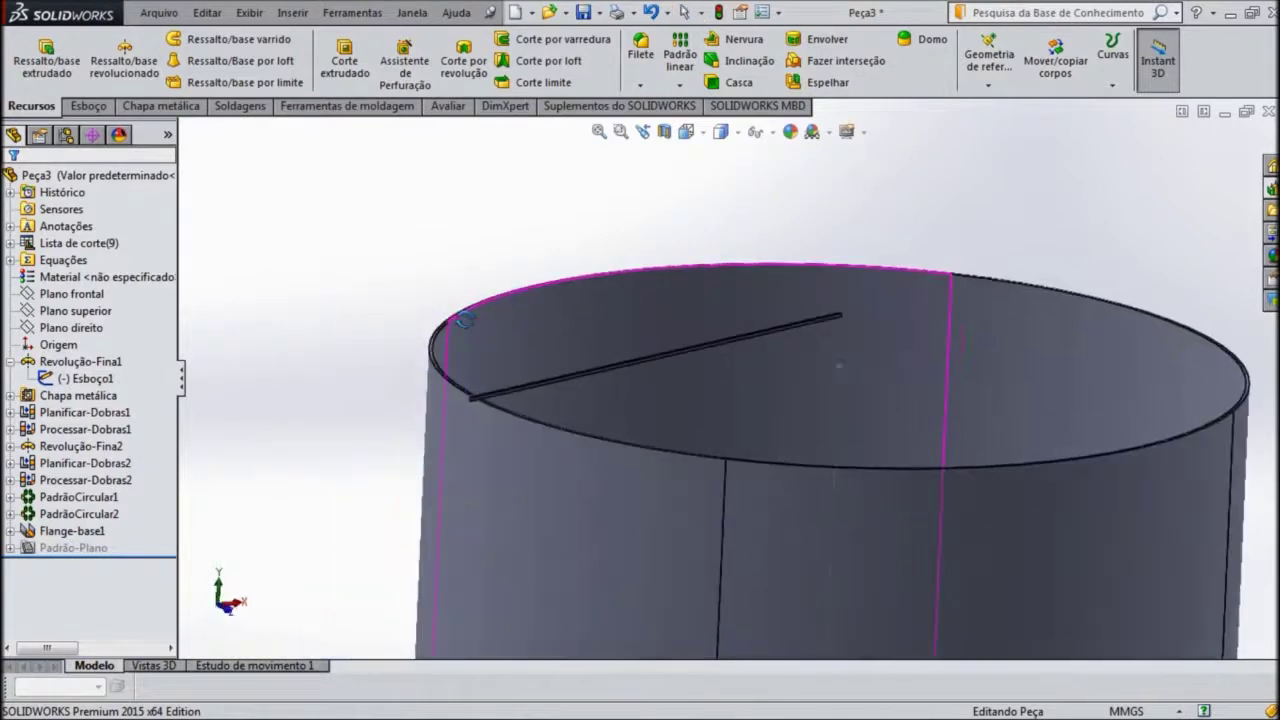
Step: Undo twice, restoring Plano1 and removing Flange-base1 to reopen sketch Esboço25
{"action": "scroll", "coordinate": [541, 455], "scroll_direction": "down", "scroll_amount": 5}
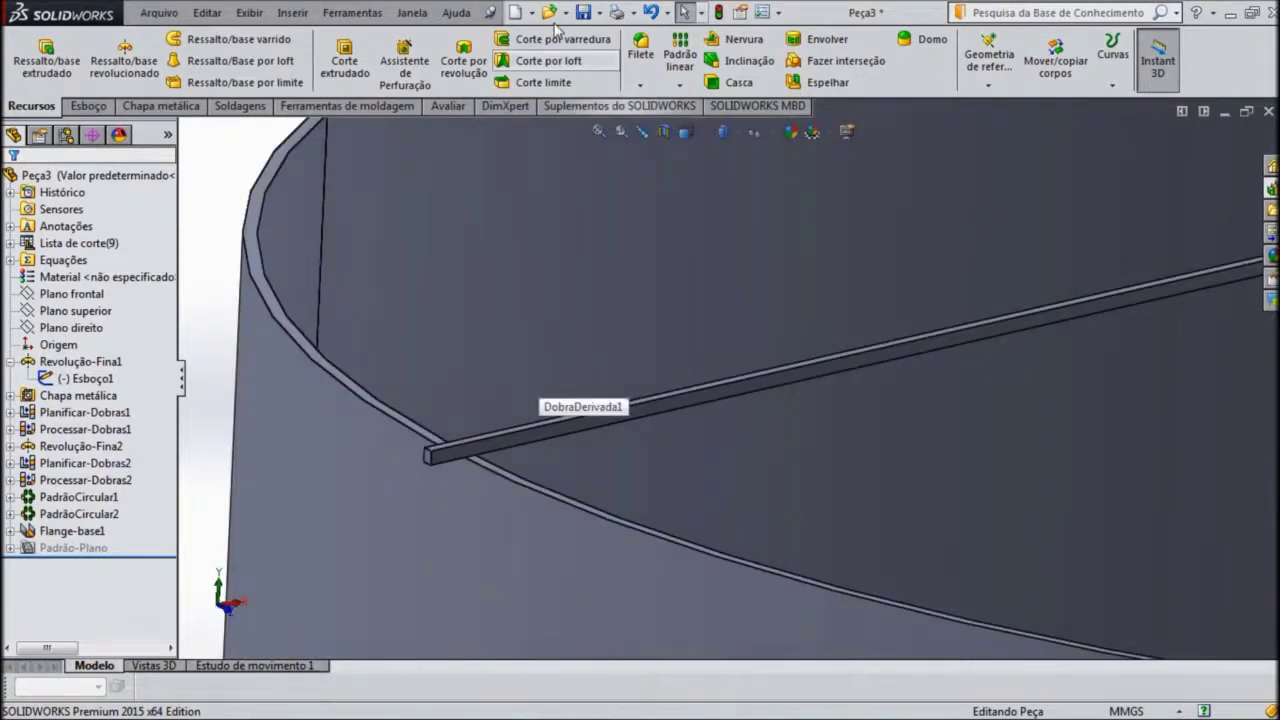
{"action": "left_click", "coordinate": [650, 14]}
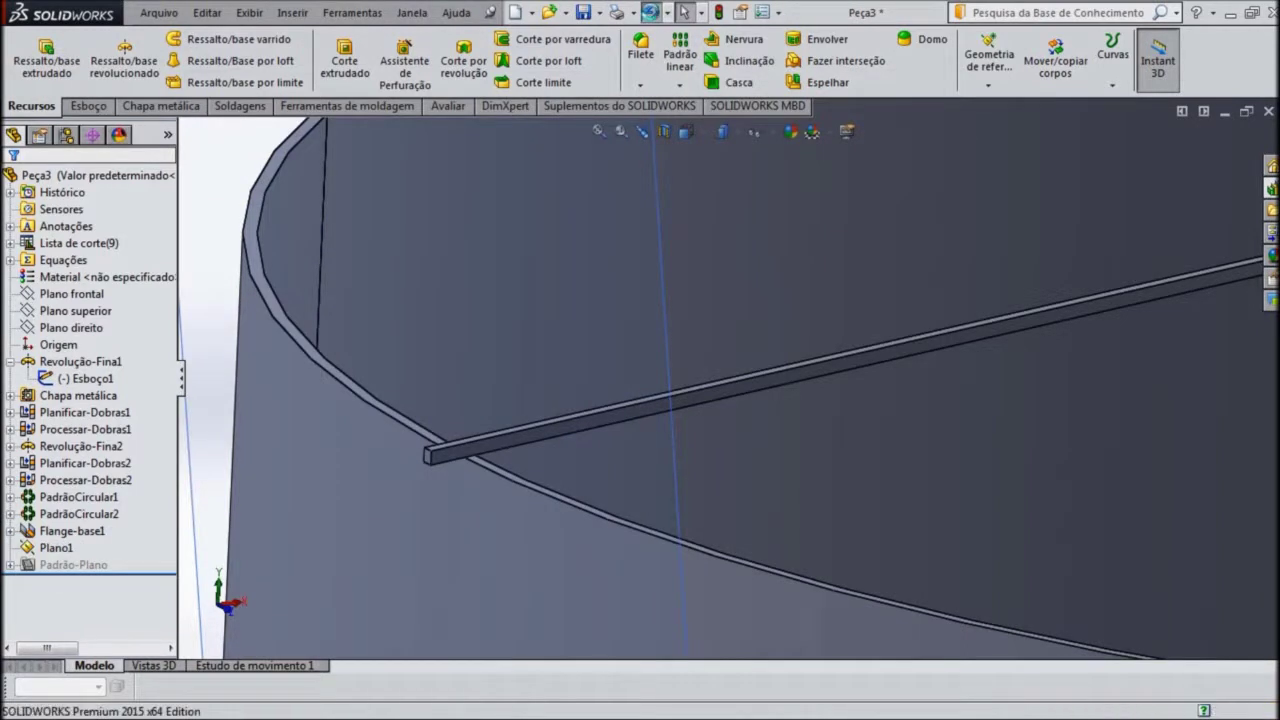
{"action": "left_click", "coordinate": [652, 14]}
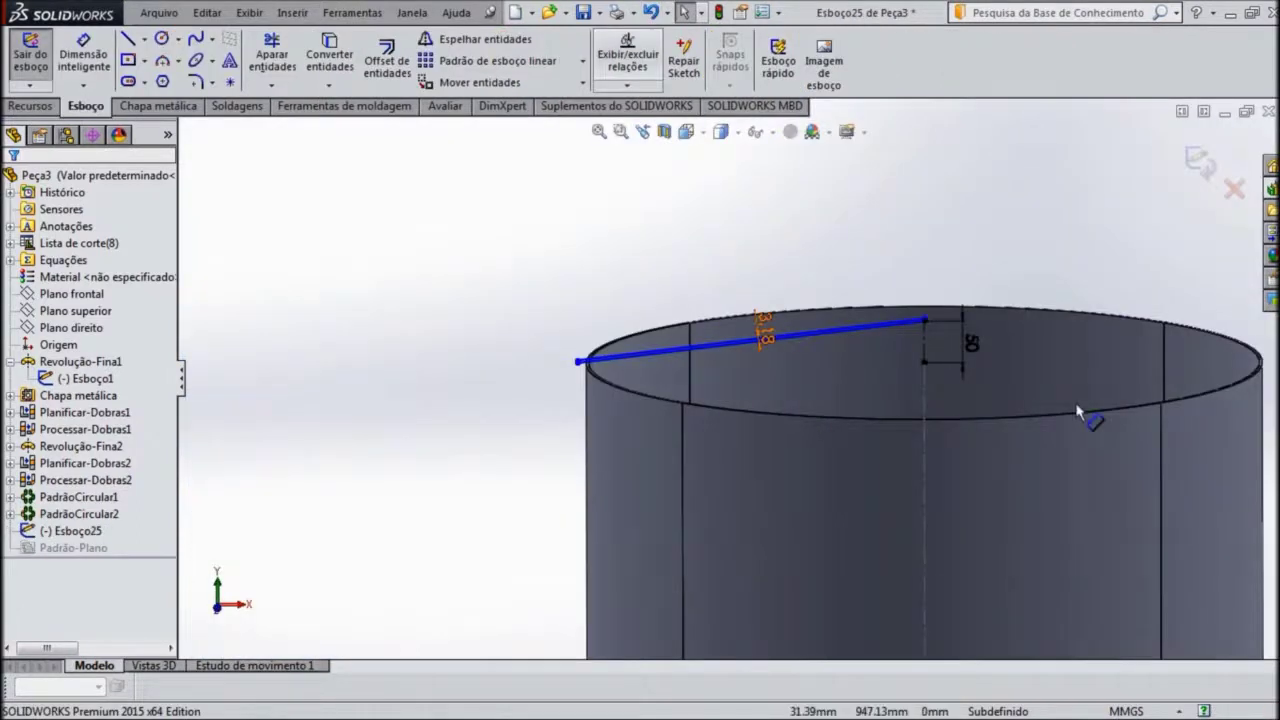
Step: Revolve the roof sketch 360° with Mesclar resultado unchecked, creating Revolução1
{"action": "scroll", "coordinate": [823, 280], "scroll_direction": "down", "scroll_amount": 3}
{"action": "scroll", "coordinate": [823, 280], "scroll_direction": "up", "scroll_amount": 1}
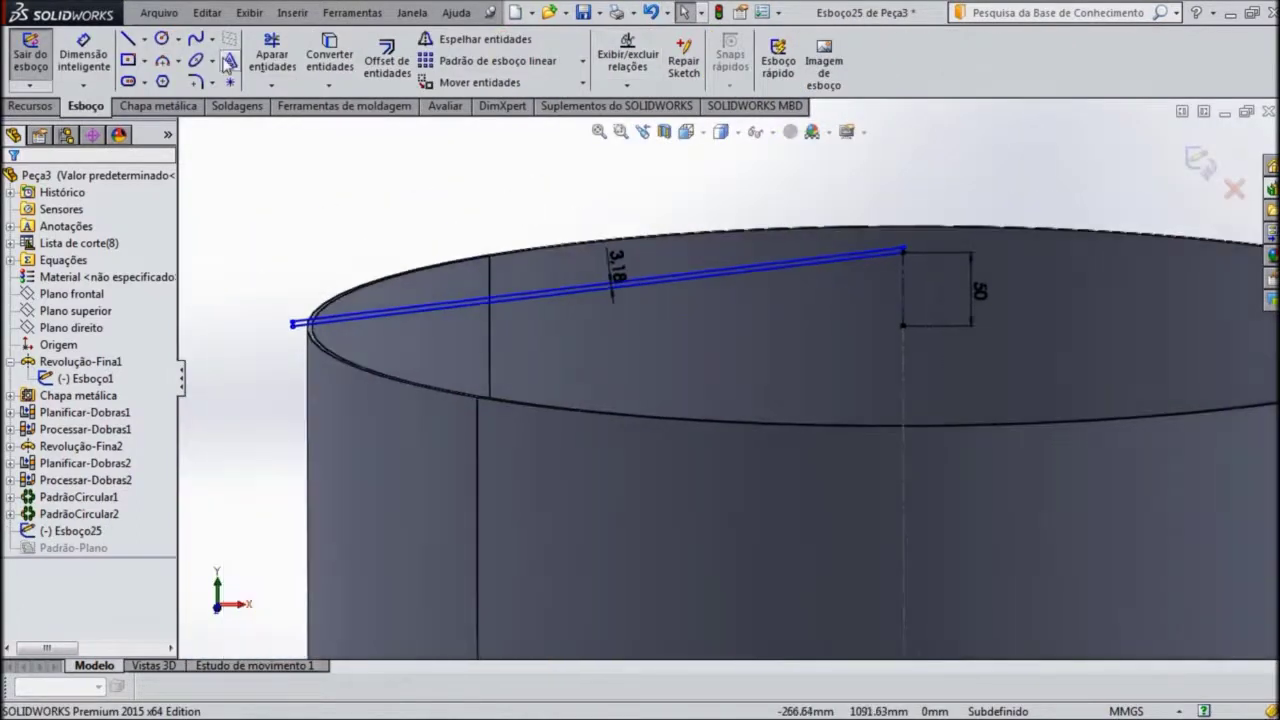
{"action": "left_click", "coordinate": [24, 110]}
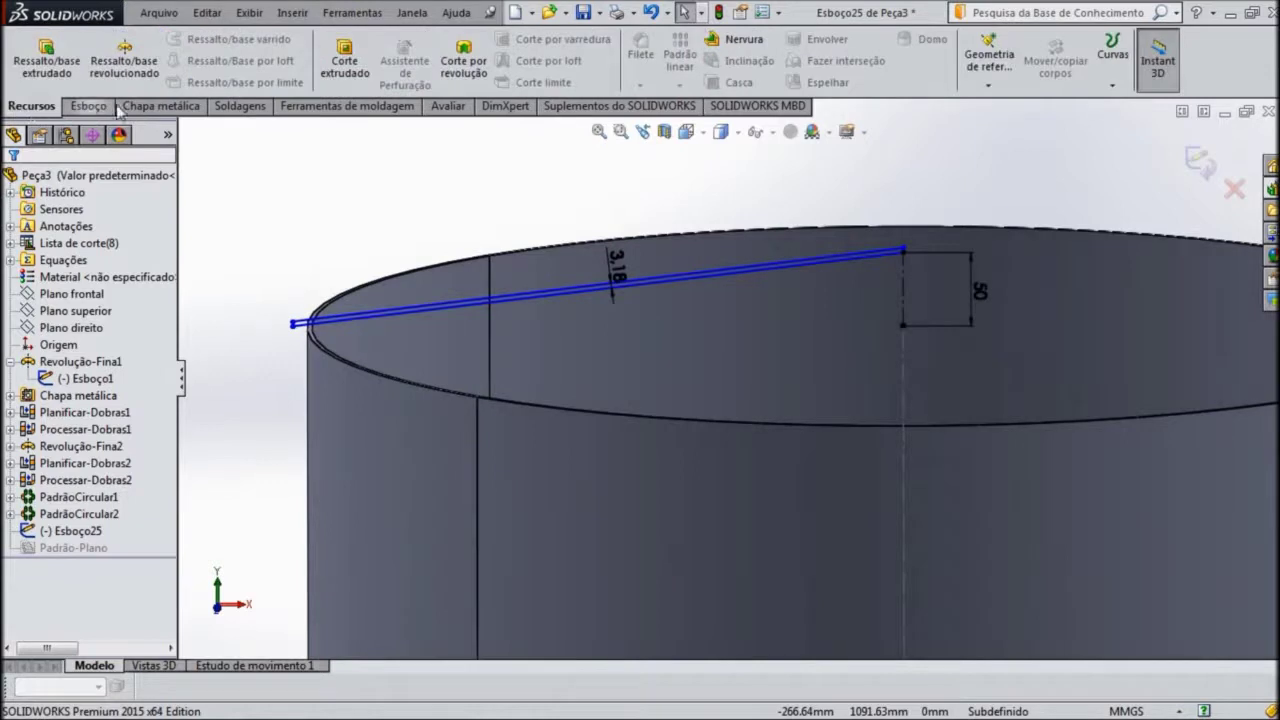
{"action": "left_click", "coordinate": [121, 74]}
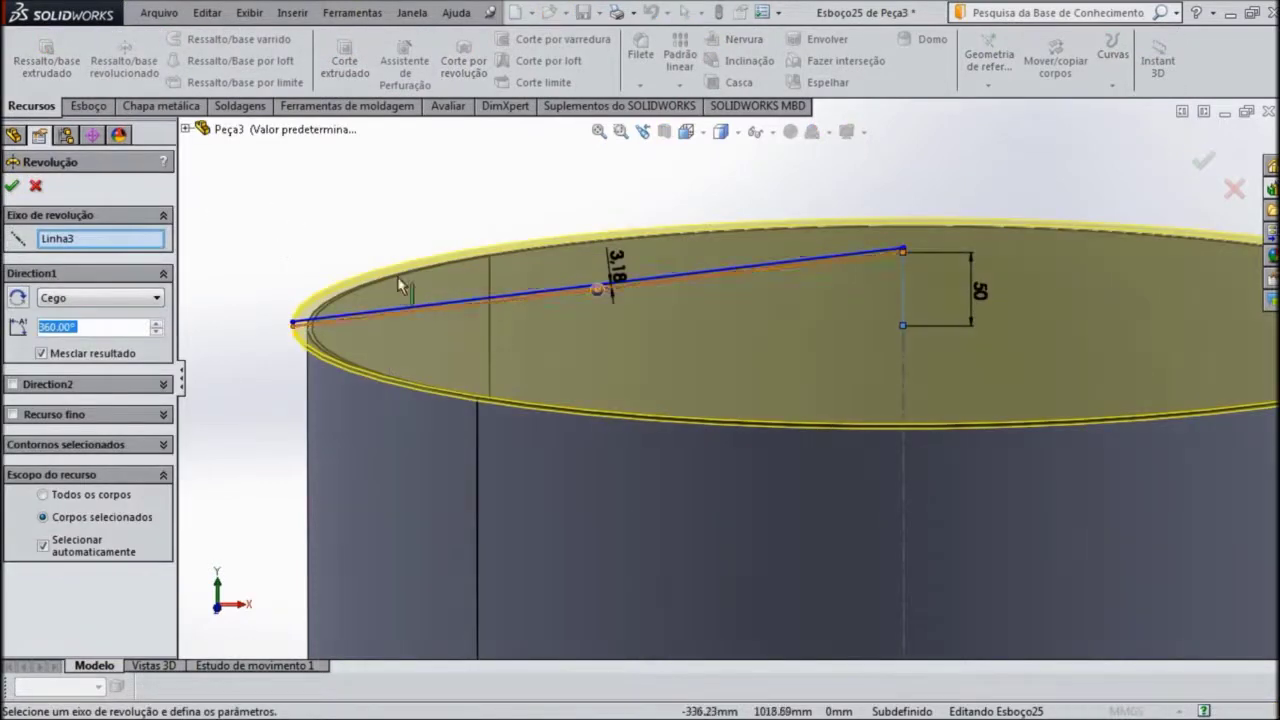
{"action": "middle_click_drag", "start_coordinate": [343, 228], "coordinate": [340, 194]}
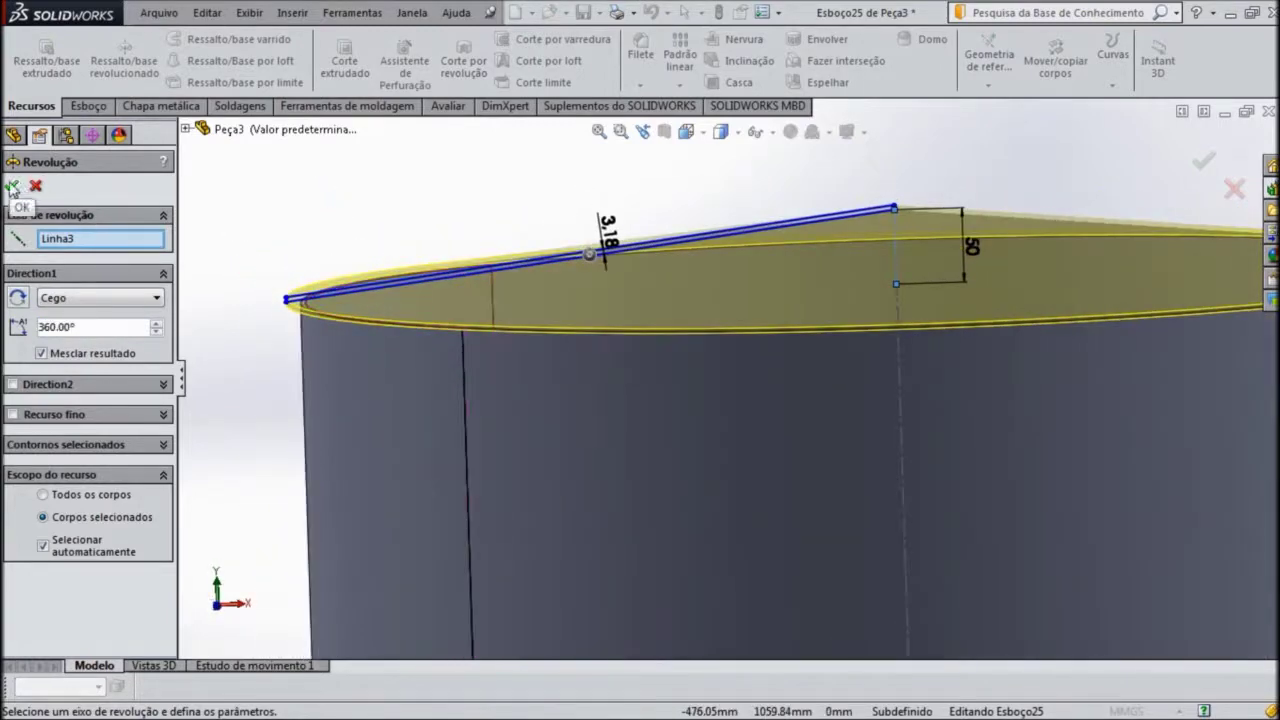
{"action": "left_click", "coordinate": [42, 354]}
{"action": "left_click", "coordinate": [11, 186]}
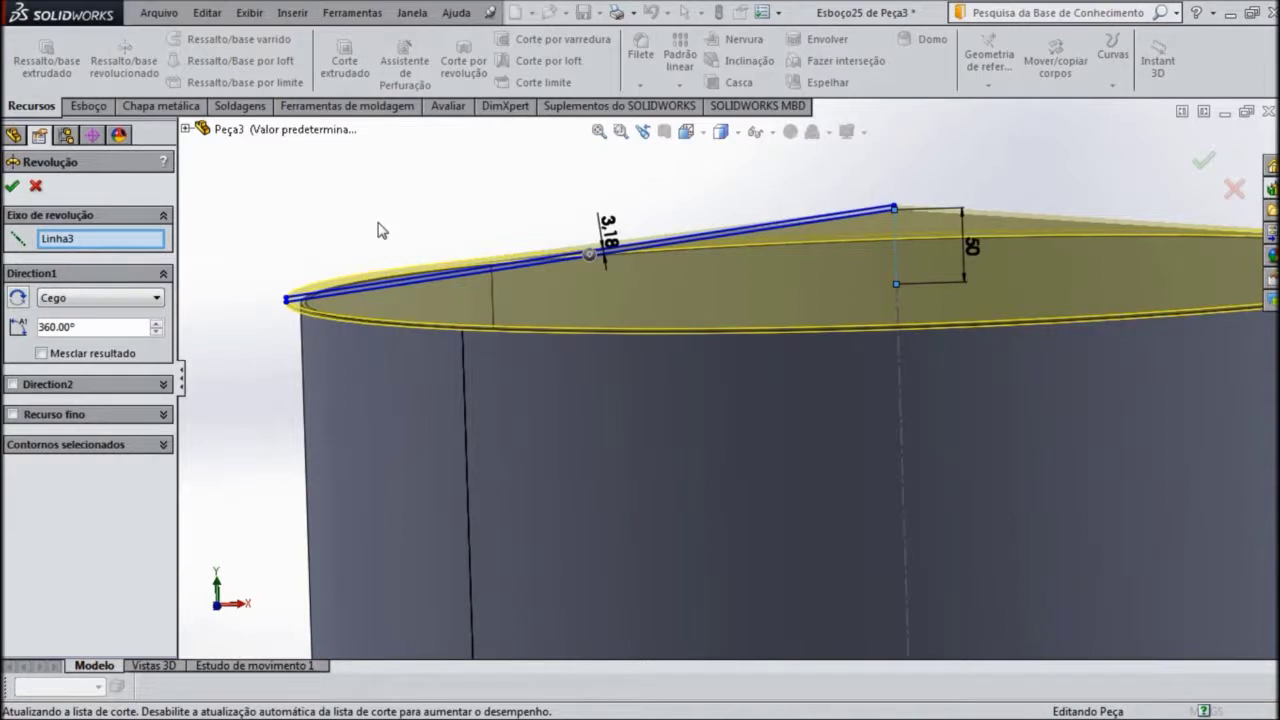
{"action": "scroll", "coordinate": [396, 322], "scroll_direction": "up", "scroll_amount": 3}
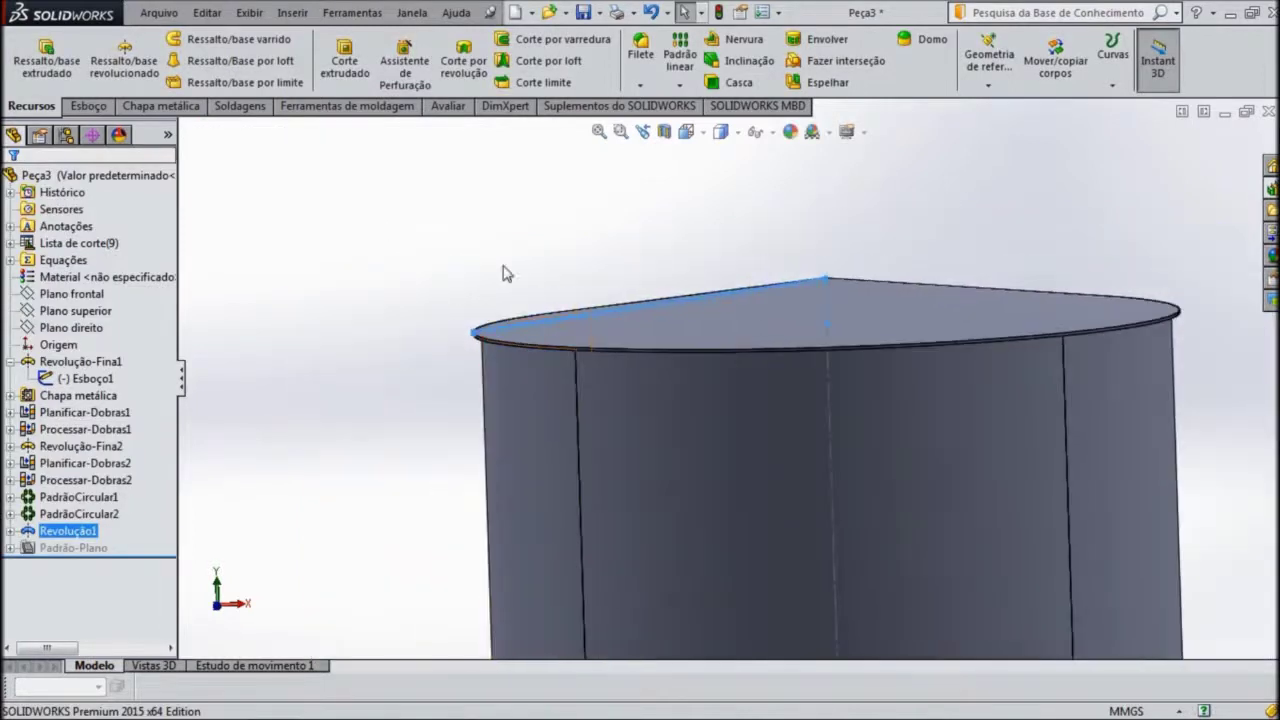
{"action": "middle_click_drag", "start_coordinate": [537, 249], "coordinate": [268, 214]}
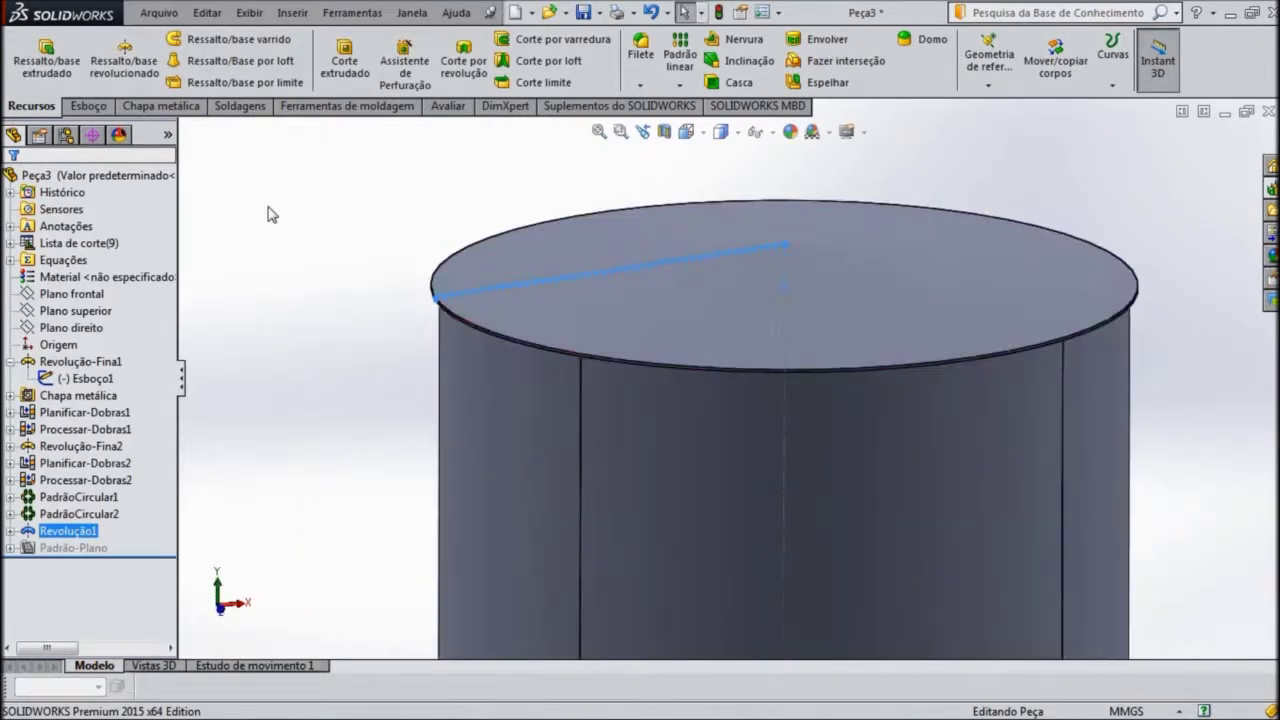
{"action": "left_click", "coordinate": [158, 106]}
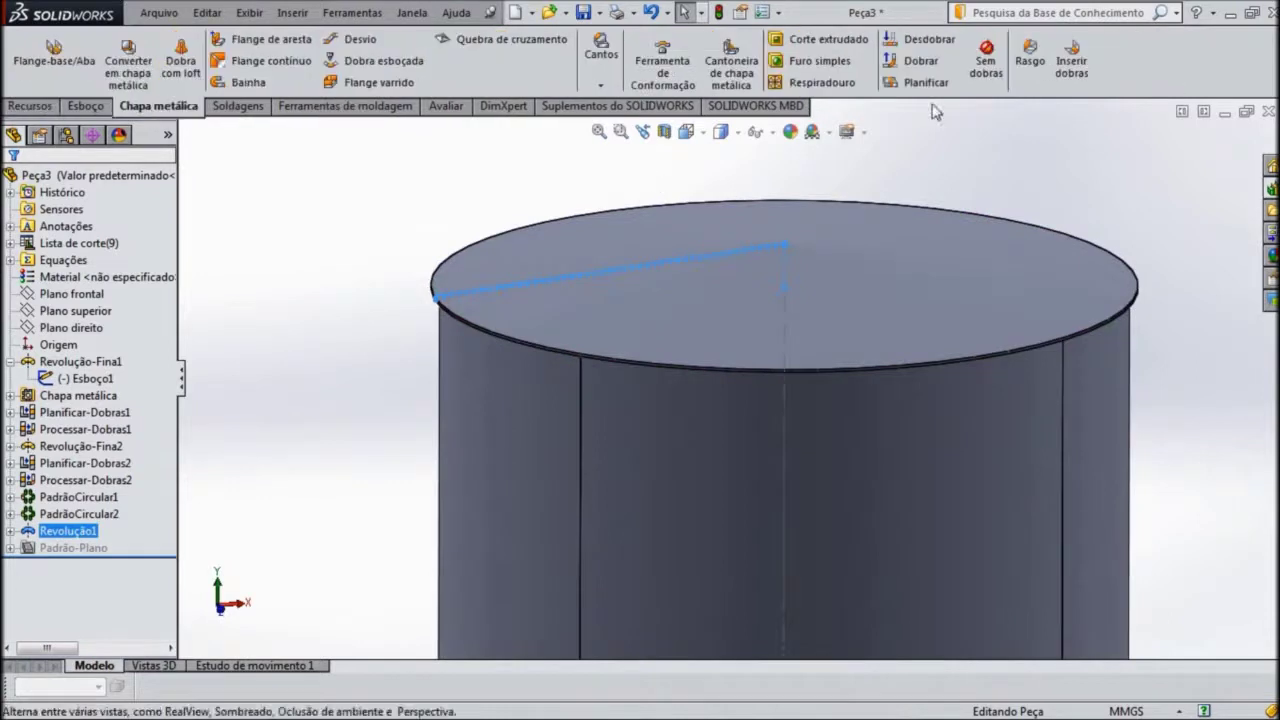
{"action": "left_click", "coordinate": [1070, 70]}
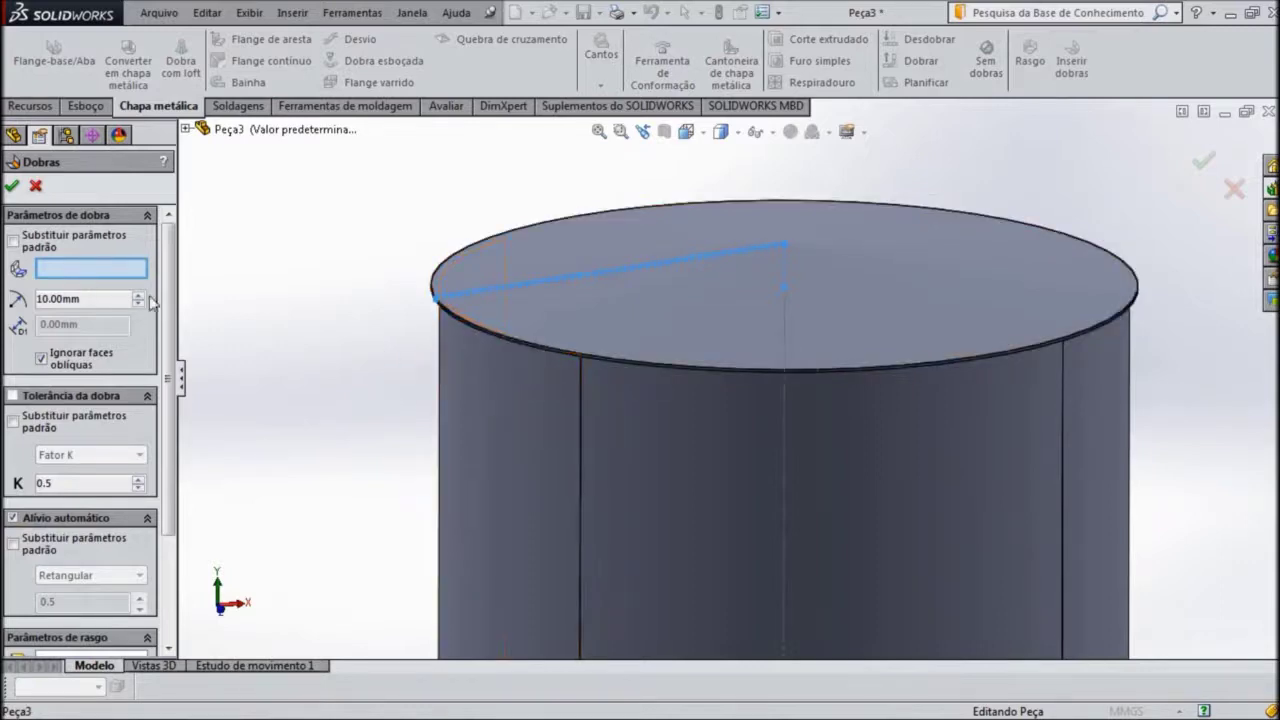
{"action": "scroll", "coordinate": [623, 366], "scroll_direction": "down", "scroll_amount": 3}
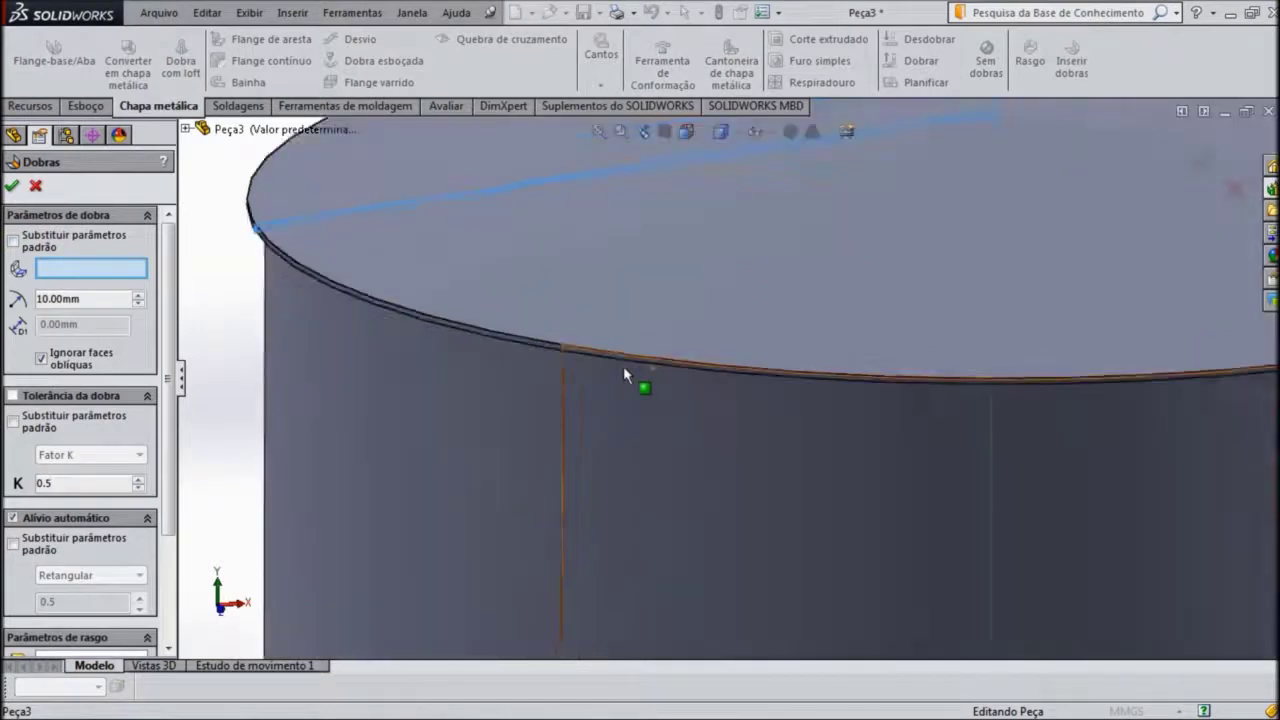
{"action": "scroll", "coordinate": [600, 355], "scroll_direction": "down", "scroll_amount": 3}
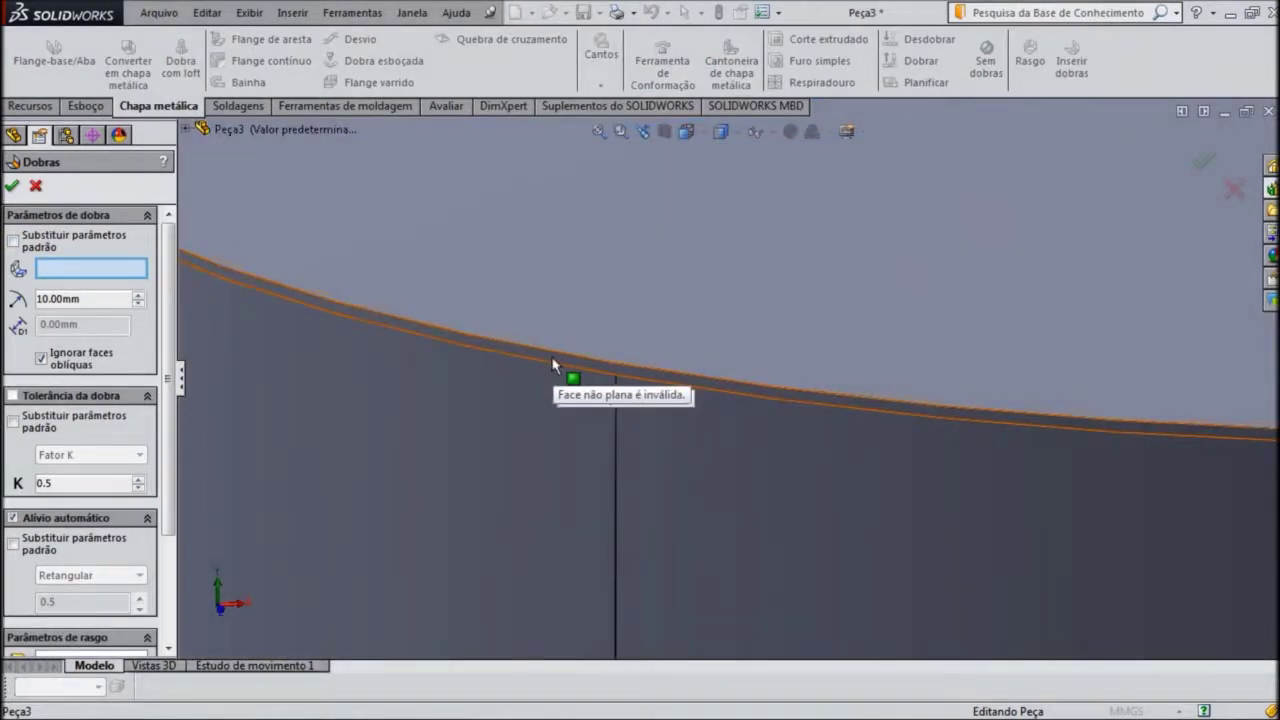
{"action": "left_click", "coordinate": [35, 187]}
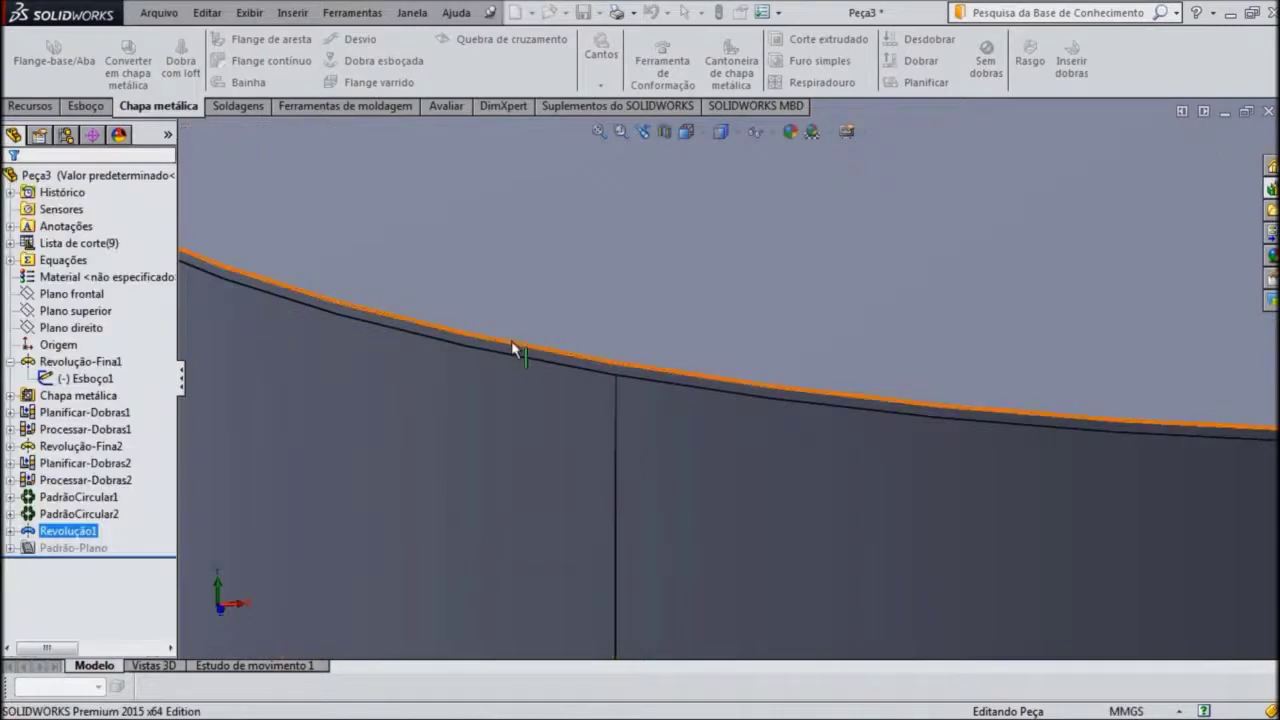
Step: Orbit around the tank top and select its circular top edge
{"action": "scroll", "coordinate": [513, 340], "scroll_direction": "up", "scroll_amount": 5}
{"action": "scroll", "coordinate": [760, 420], "scroll_direction": "down", "scroll_amount": 2}
{"action": "scroll", "coordinate": [729, 334], "scroll_direction": "down", "scroll_amount": 2}
{"action": "scroll", "coordinate": [748, 363], "scroll_direction": "up", "scroll_amount": 1}
{"action": "scroll", "coordinate": [760, 380], "scroll_direction": "up", "scroll_amount": 1}
{"action": "scroll", "coordinate": [760, 380], "scroll_direction": "up", "scroll_amount": 1}
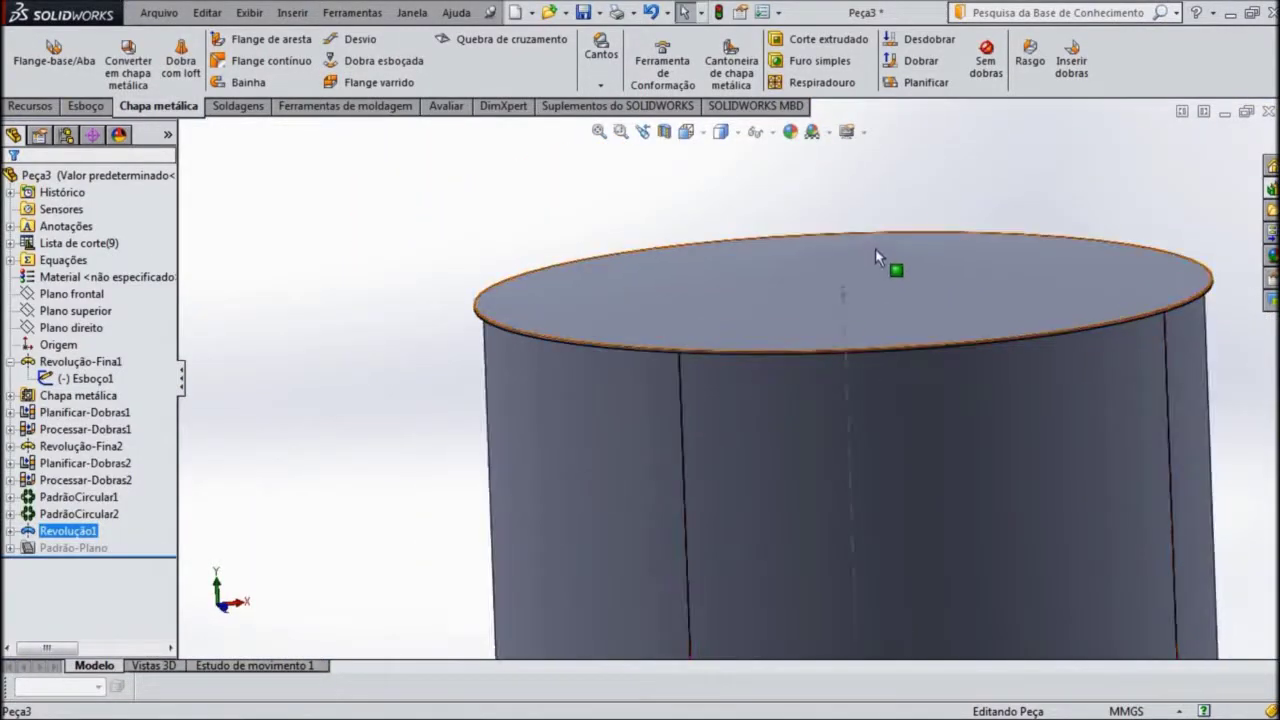
{"action": "scroll", "coordinate": [785, 330], "scroll_direction": "up", "scroll_amount": 3}
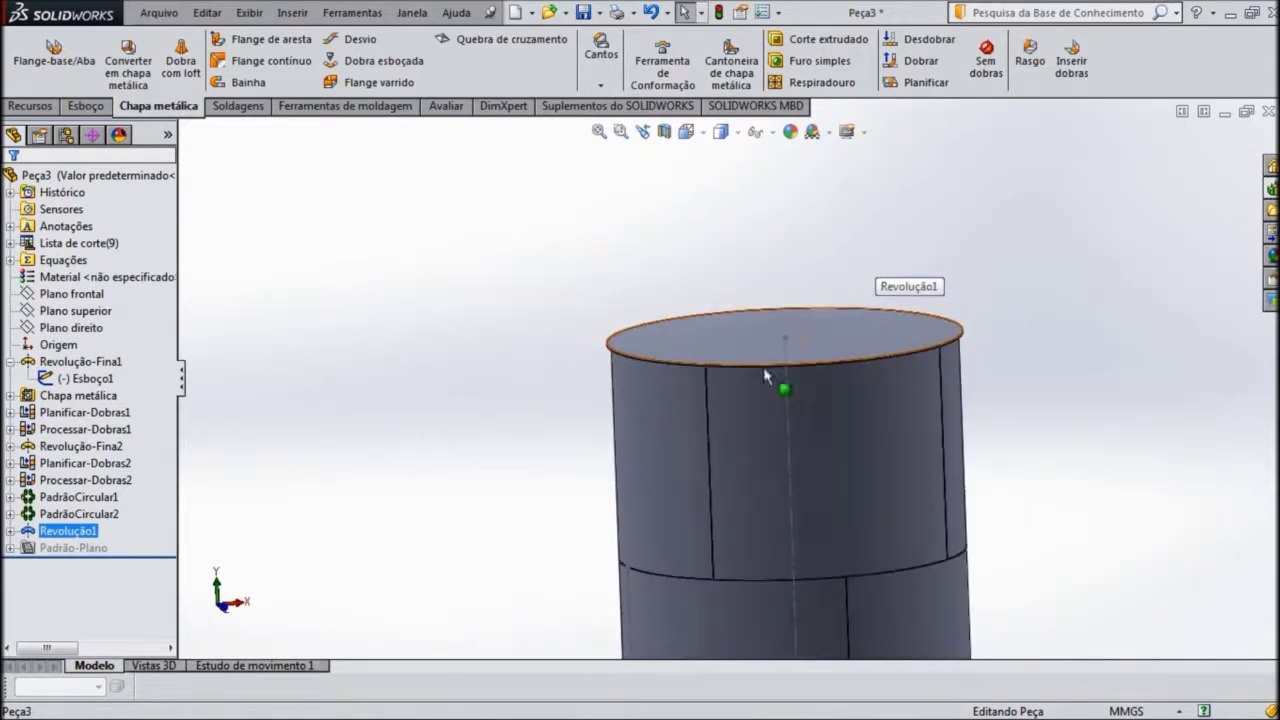
{"action": "scroll", "coordinate": [846, 536], "scroll_direction": "up", "scroll_amount": 2}
{"action": "mouse_move", "coordinate": [818, 598]}
{"action": "middle_mouse_down"}
{"action": "mouse_move", "coordinate": [600, 374]}
{"action": "mouse_move", "coordinate": [603, 349]}
{"action": "middle_mouse_up"}
{"action": "scroll", "coordinate": [776, 515], "scroll_direction": "down", "scroll_amount": 3}
{"action": "mouse_move", "coordinate": [786, 520]}
{"action": "middle_mouse_down"}
{"action": "mouse_move", "coordinate": [700, 371]}
{"action": "mouse_move", "coordinate": [739, 376]}
{"action": "middle_mouse_up"}
{"action": "left_click", "coordinate": [766, 205]}
Step: Orbit to the tank's bottom end and select its thin rim face
{"action": "middle_click_drag", "start_coordinate": [789, 251], "coordinate": [740, 330]}
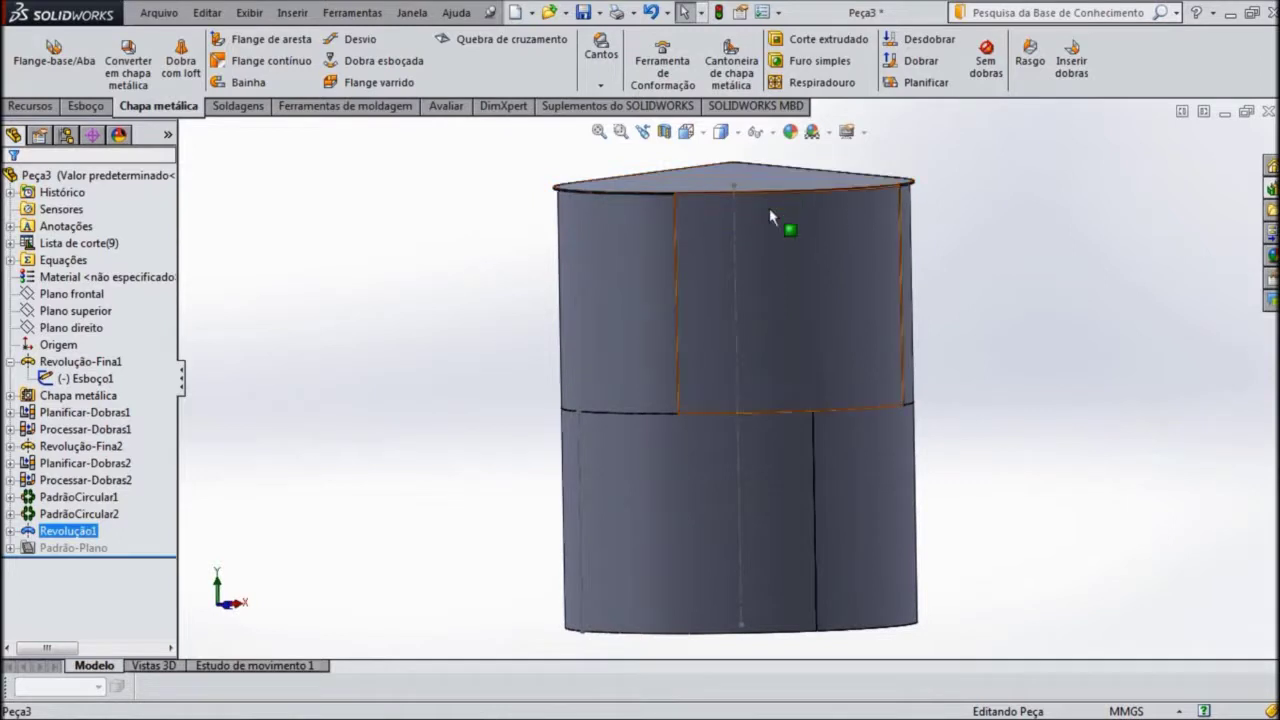
{"action": "scroll", "coordinate": [651, 285], "scroll_direction": "down", "scroll_amount": 3}
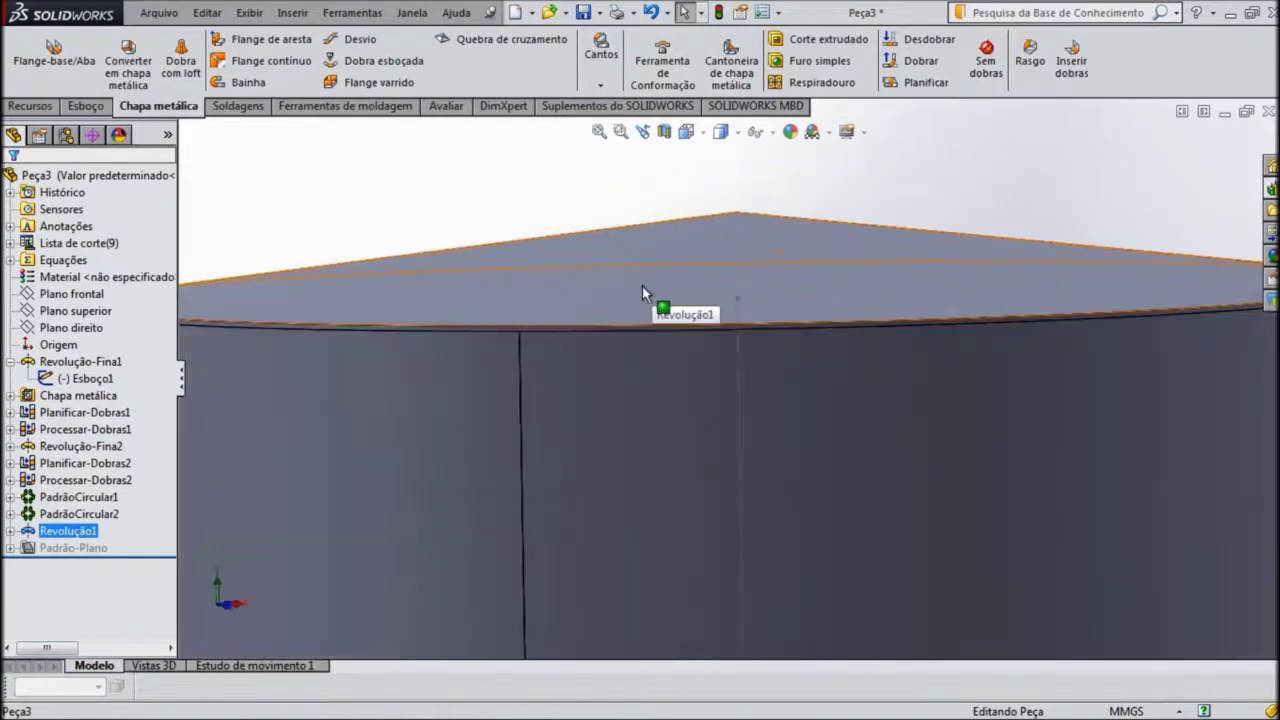
{"action": "scroll", "coordinate": [642, 285], "scroll_direction": "up", "scroll_amount": 3}
{"action": "scroll", "coordinate": [697, 356], "scroll_direction": "up", "scroll_amount": 2}
{"action": "scroll", "coordinate": [802, 546], "scroll_direction": "up", "scroll_amount": 1}
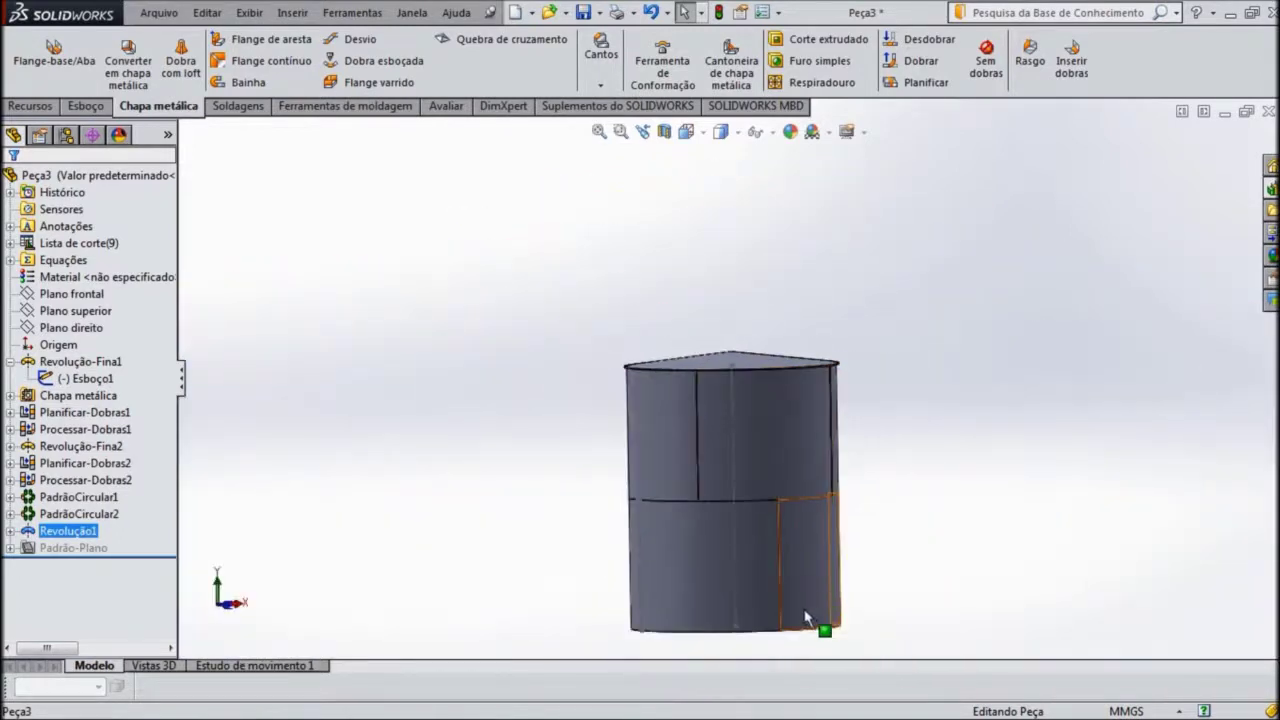
{"action": "scroll", "coordinate": [760, 628], "scroll_direction": "down", "scroll_amount": 1}
{"action": "scroll", "coordinate": [720, 629], "scroll_direction": "down", "scroll_amount": 2}
{"action": "mouse_move", "coordinate": [914, 463]}
{"action": "middle_mouse_down"}
{"action": "mouse_move", "coordinate": [894, 286]}
{"action": "mouse_move", "coordinate": [817, 274]}
{"action": "mouse_move", "coordinate": [718, 336]}
{"action": "middle_mouse_up"}
{"action": "scroll", "coordinate": [760, 320], "scroll_direction": "down", "scroll_amount": 3}
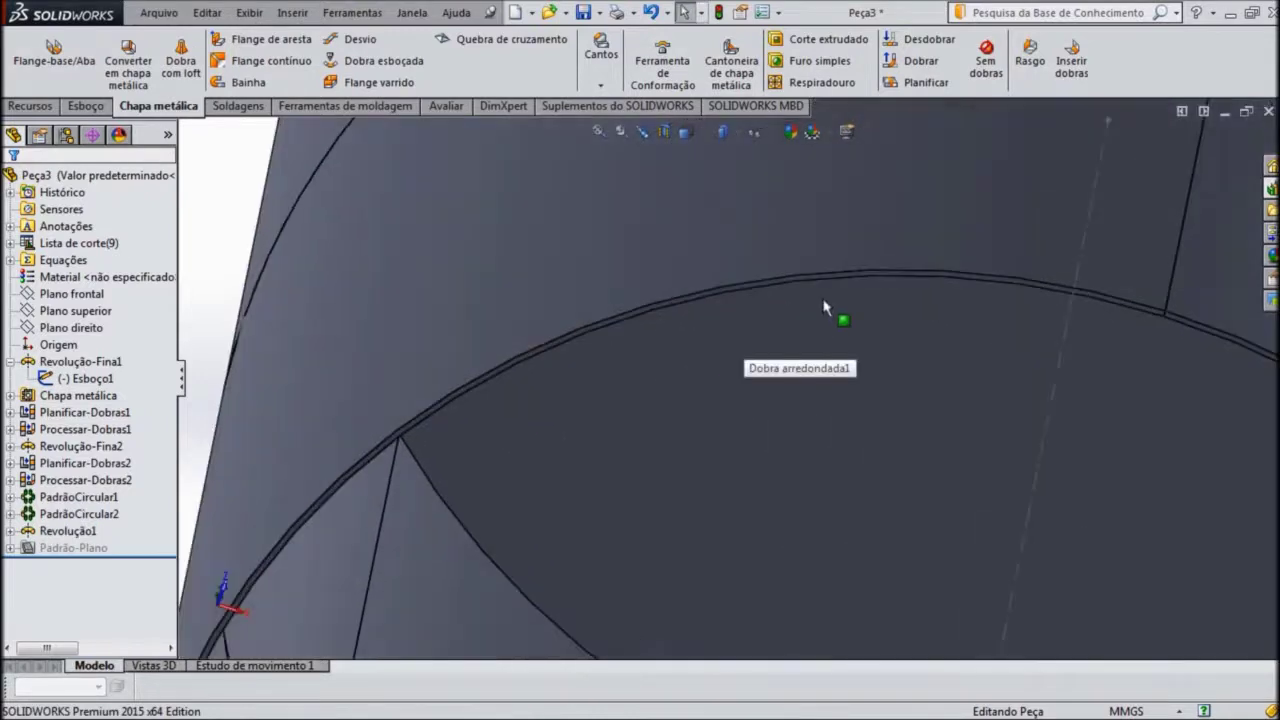
{"action": "scroll", "coordinate": [825, 300], "scroll_direction": "down", "scroll_amount": 2}
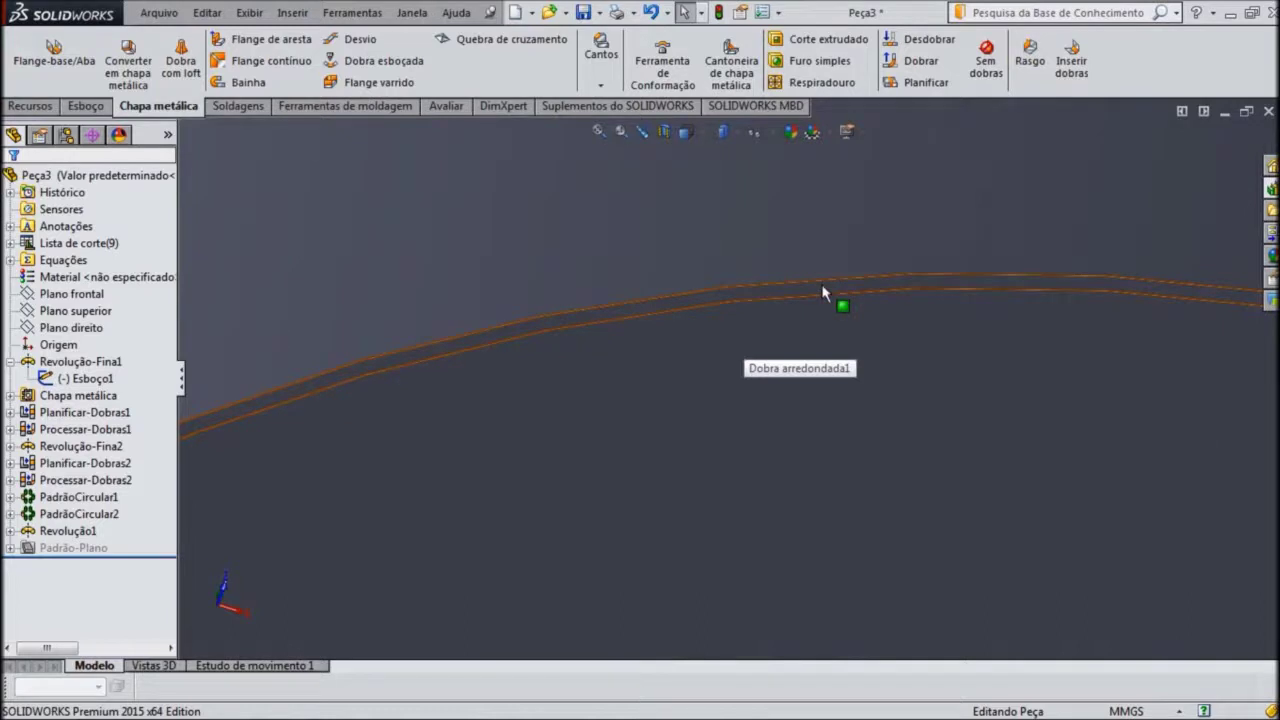
{"action": "left_click", "coordinate": [822, 292]}
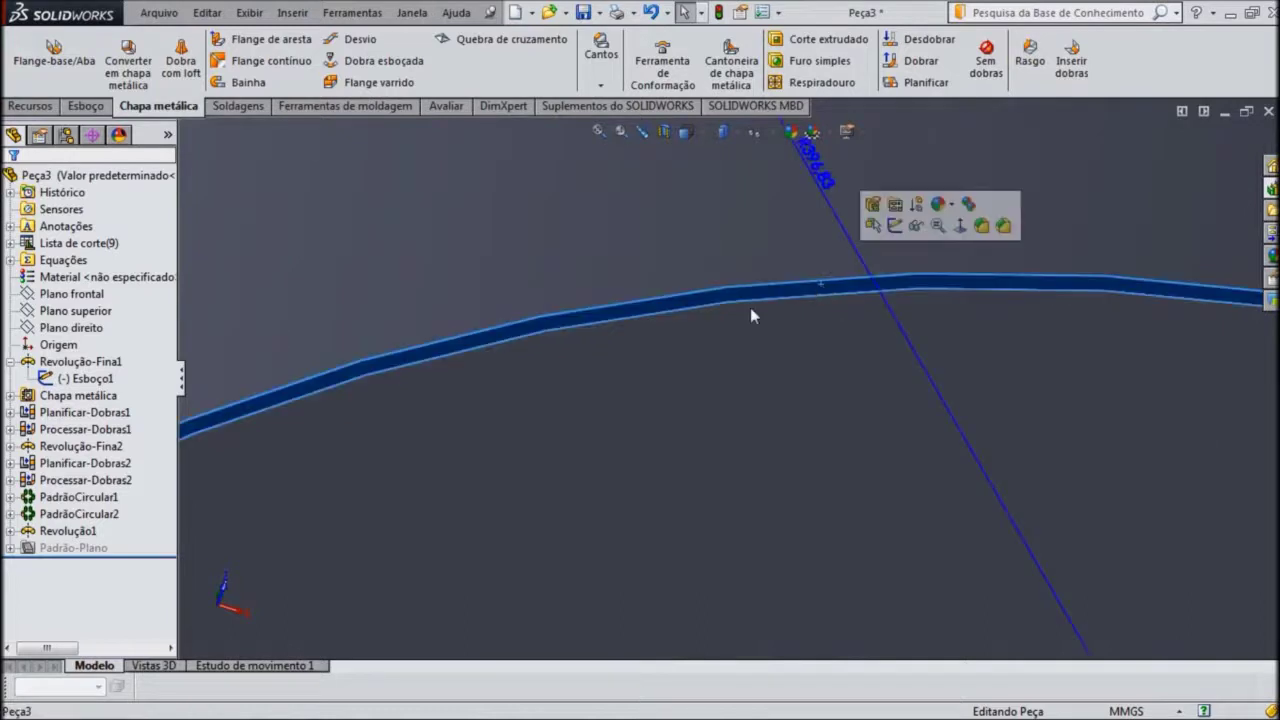
Step: Draw a circle centred on the origin, just outside the tank wall
{"action": "left_click", "coordinate": [86, 107]}
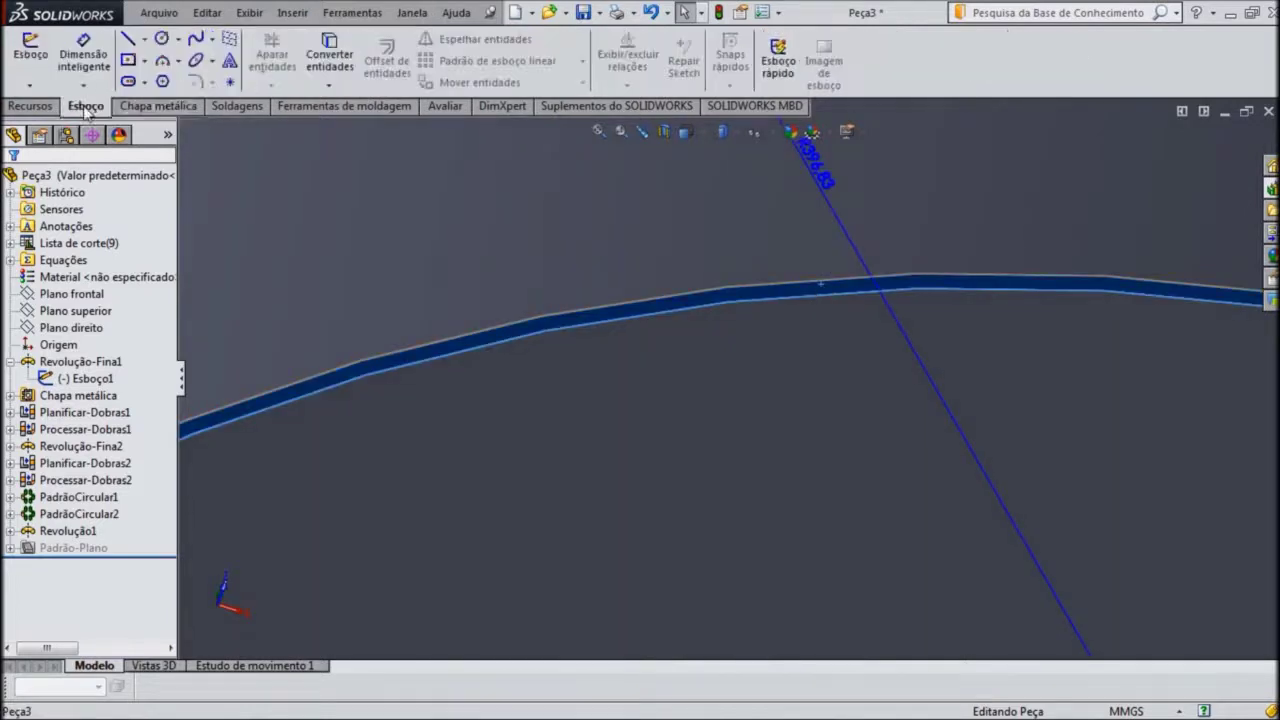
{"action": "left_click", "coordinate": [161, 40]}
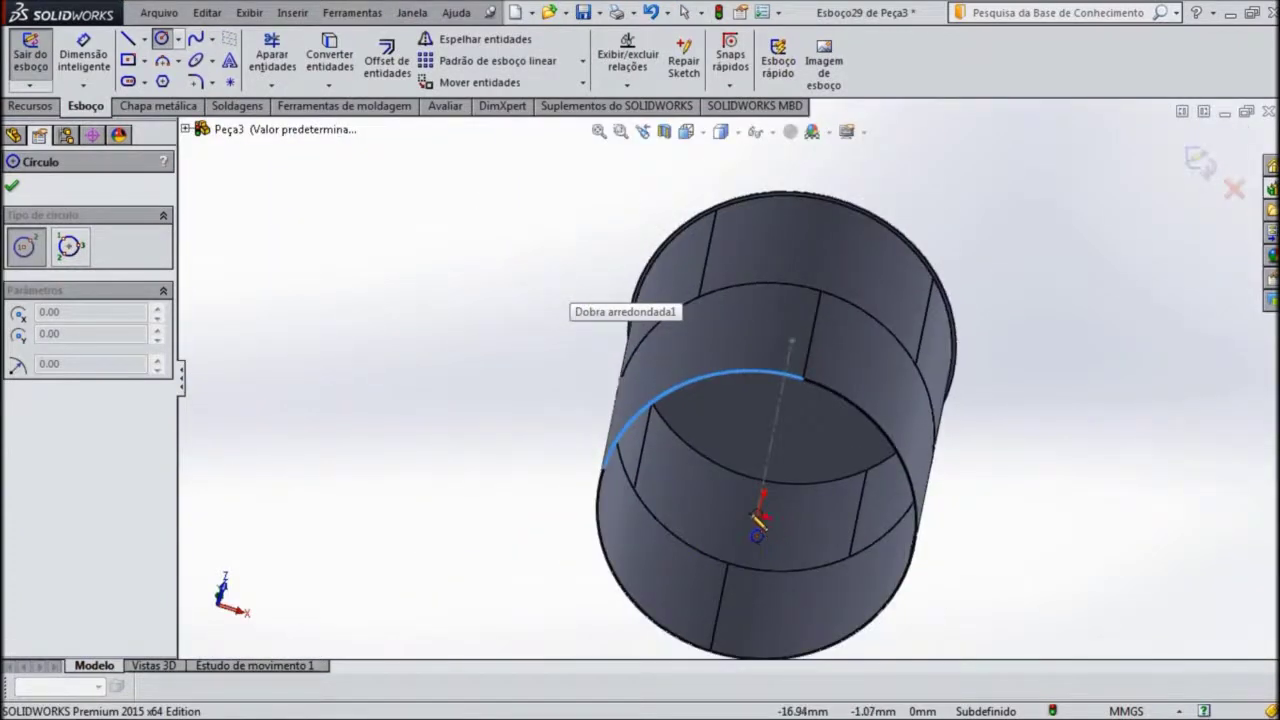
{"action": "left_click", "coordinate": [761, 515]}
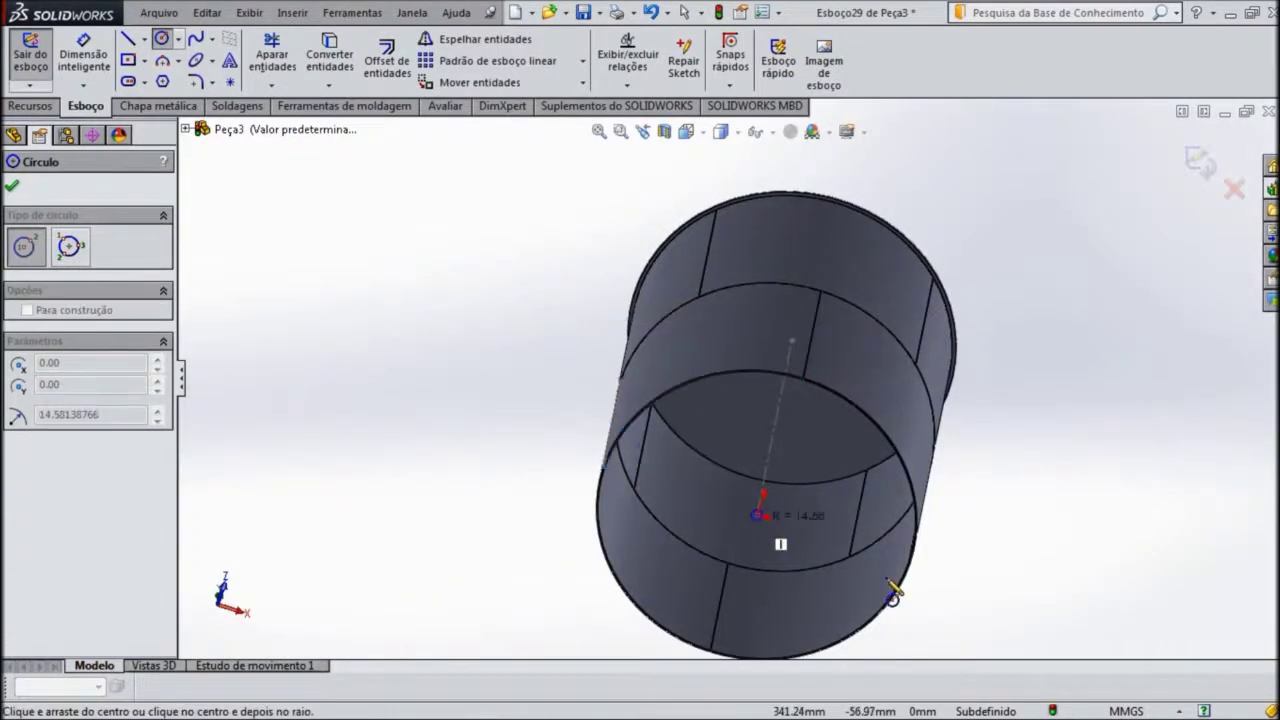
{"action": "left_click", "coordinate": [942, 588]}
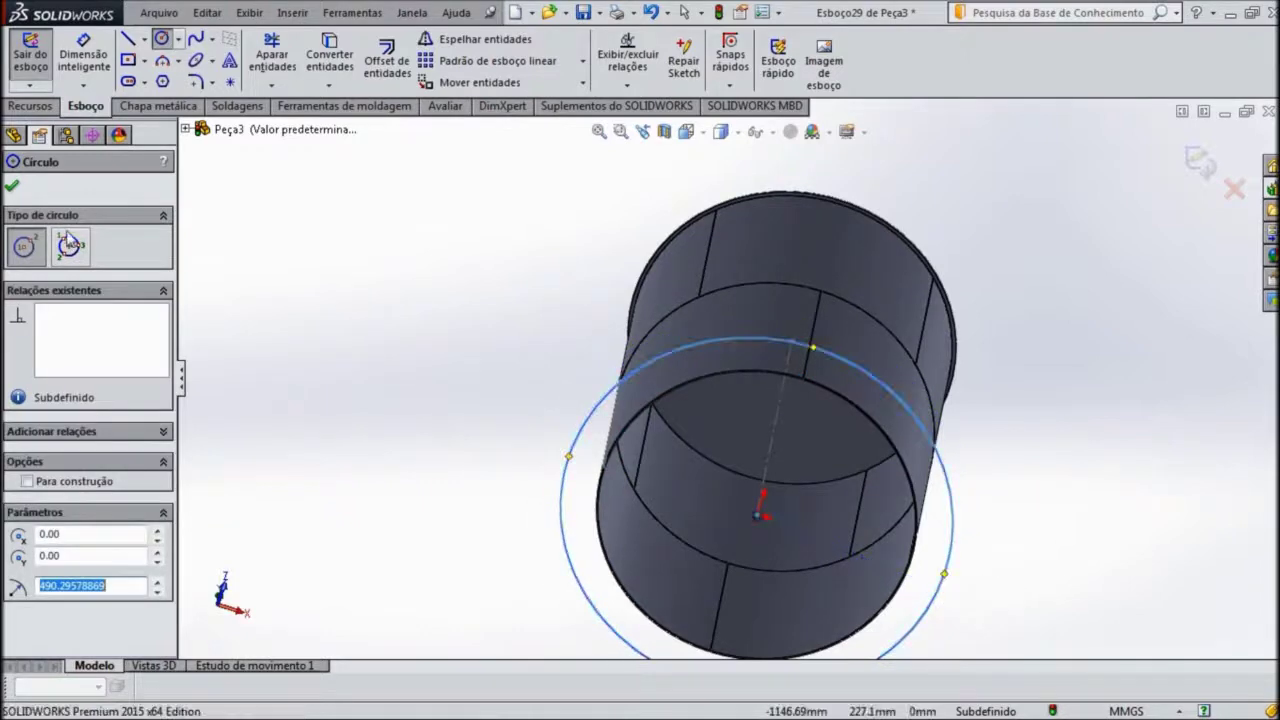
{"action": "left_click", "coordinate": [13, 188]}
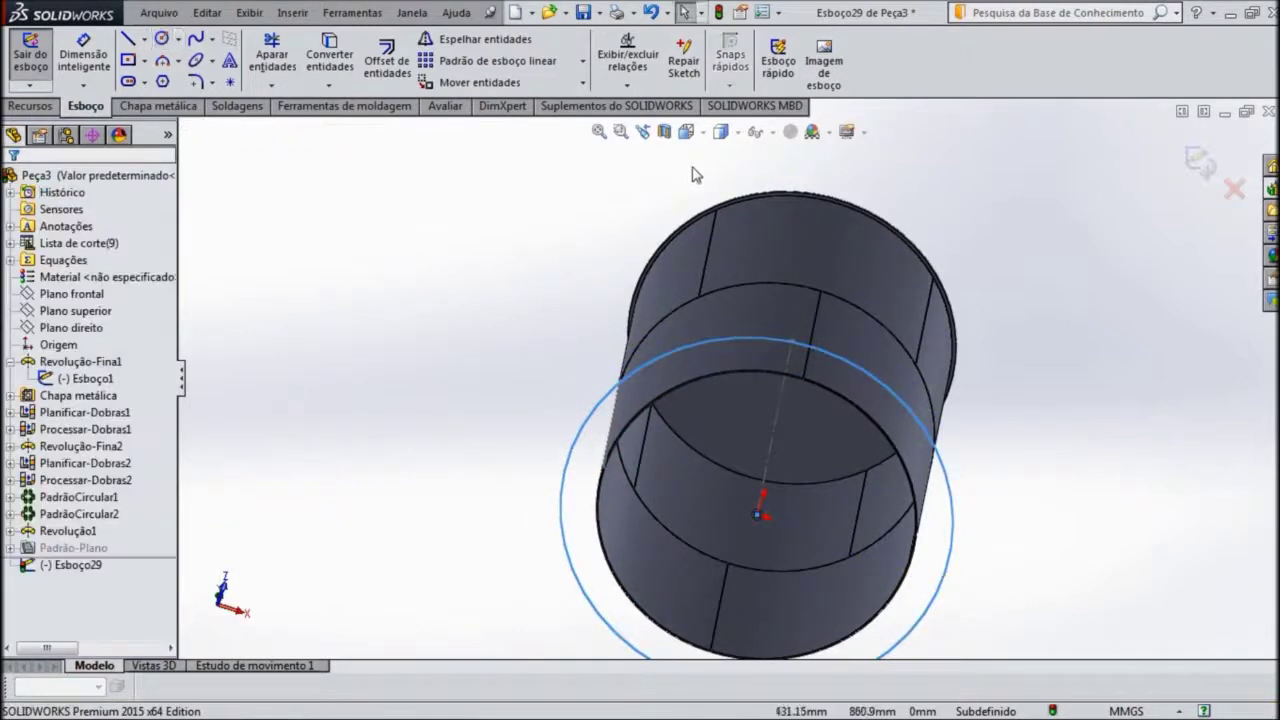
Step: In Top view, dimension the circle to 900 mm diameter and exit the sketch
{"action": "left_click", "coordinate": [703, 133]}
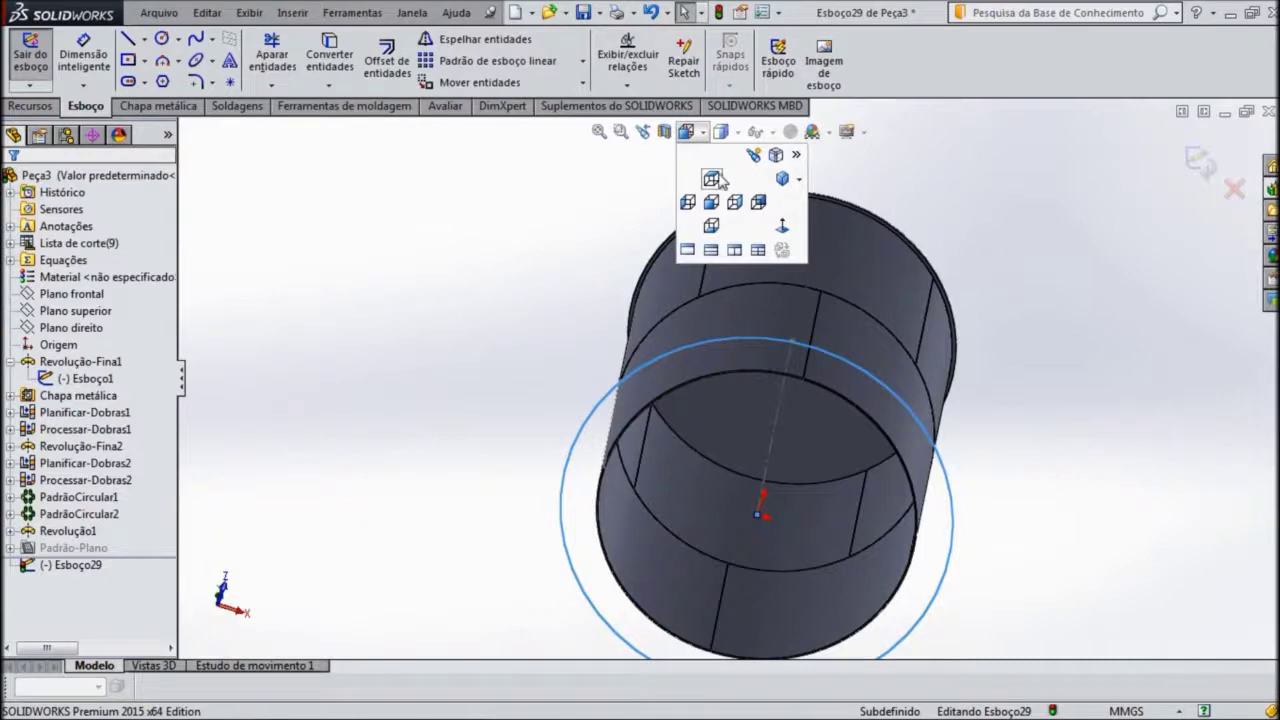
{"action": "left_click", "coordinate": [714, 178]}
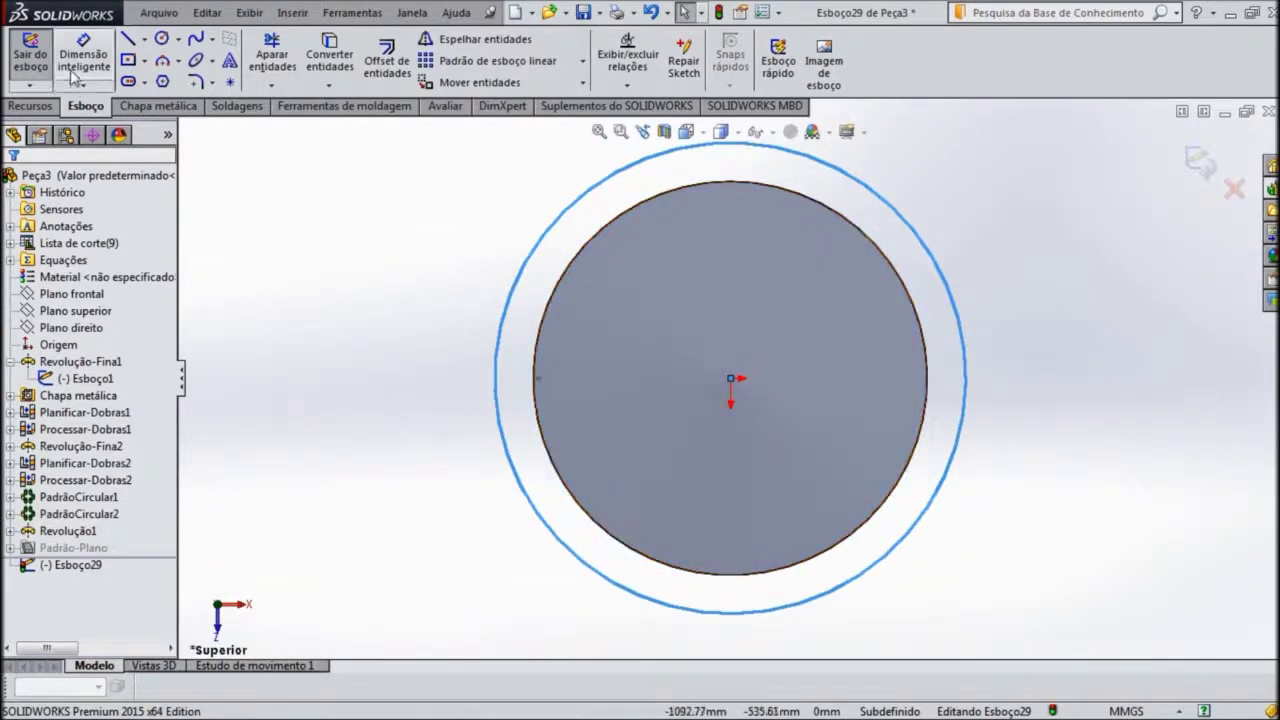
{"action": "left_click", "coordinate": [85, 66]}
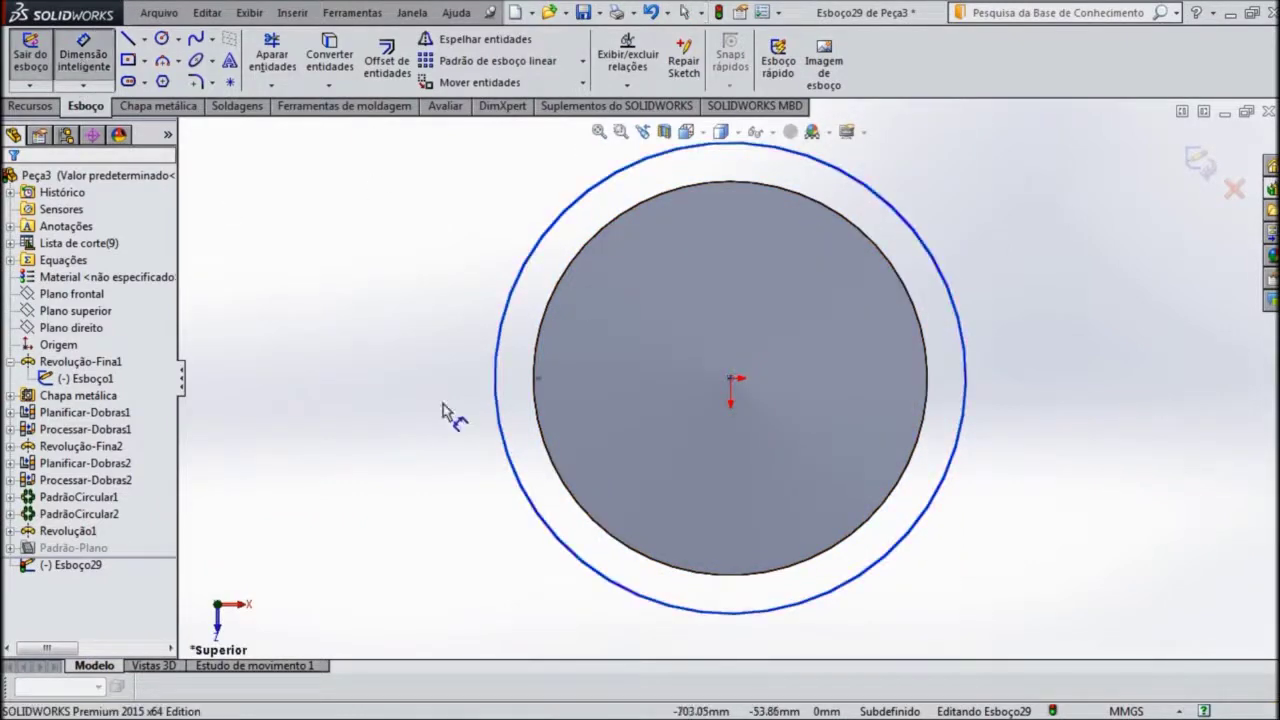
{"action": "left_click", "coordinate": [516, 468]}
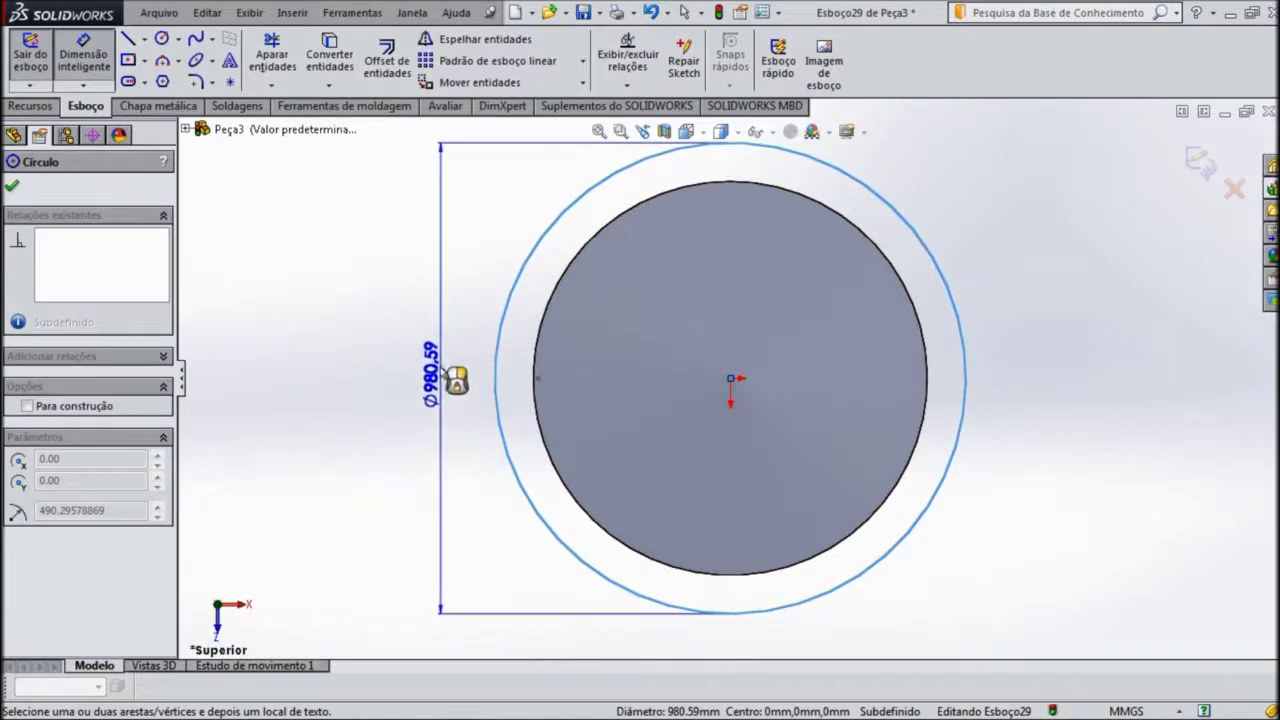
{"action": "left_click", "coordinate": [444, 370]}
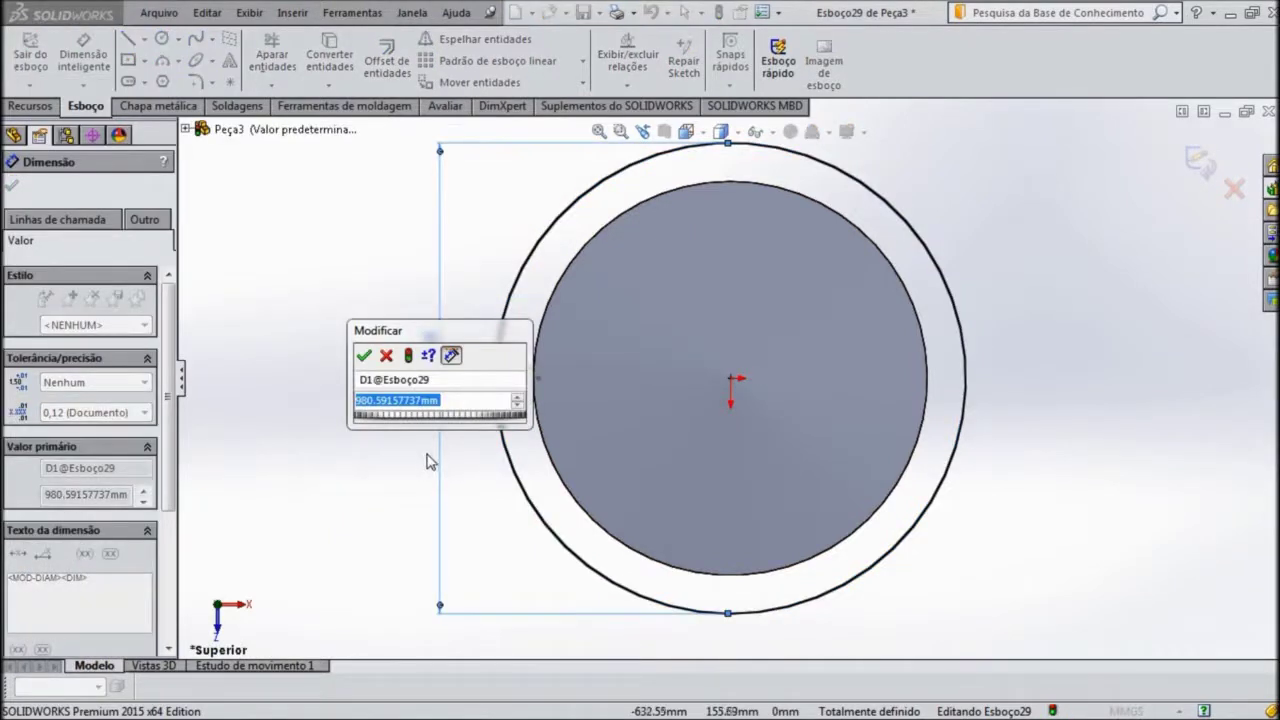
{"action": "key", "text": "BackSpace"}
{"action": "type", "text": "900"}
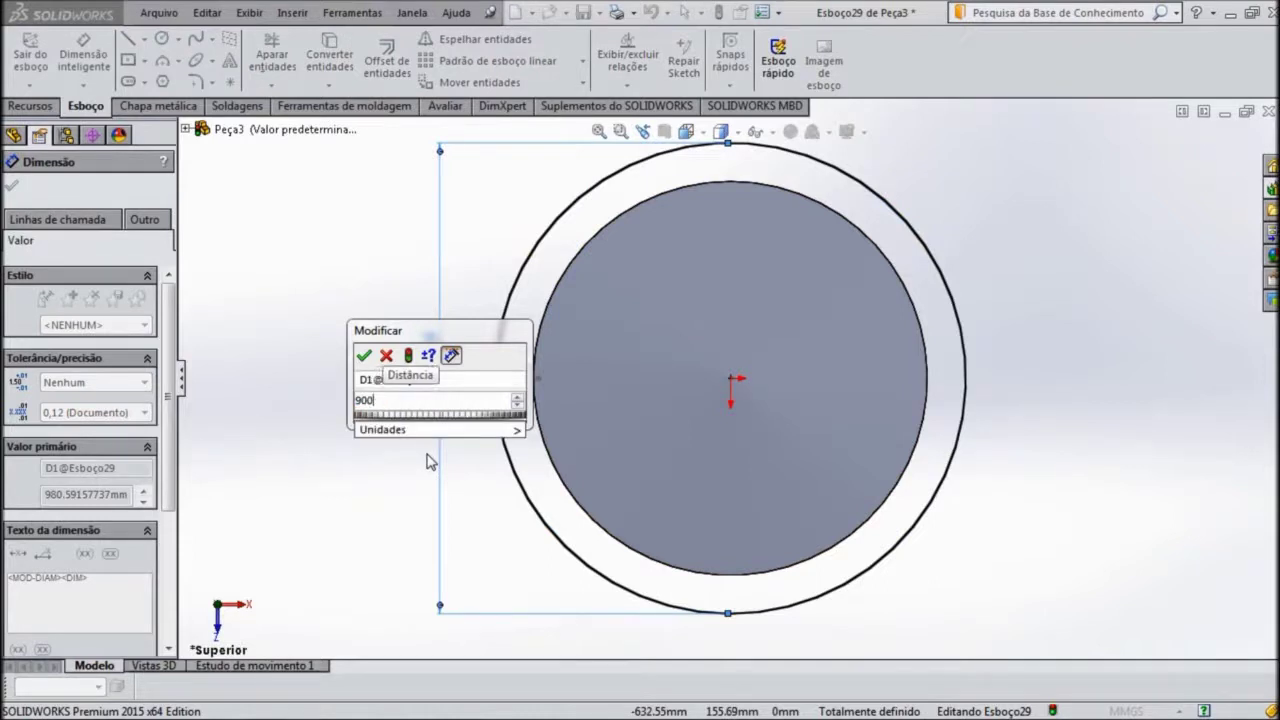
{"action": "type", "text": "980"}
{"action": "key", "text": "Escape"}
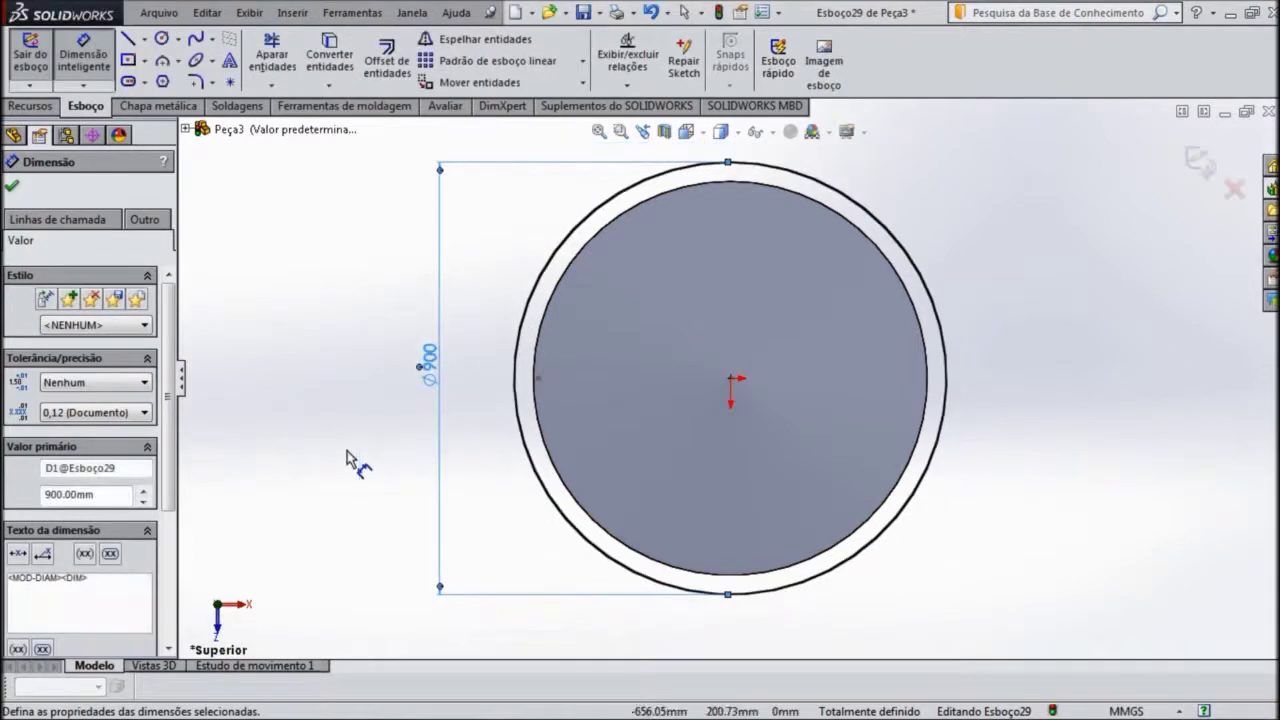
{"action": "left_click", "coordinate": [12, 187]}
{"action": "left_click", "coordinate": [1200, 163]}
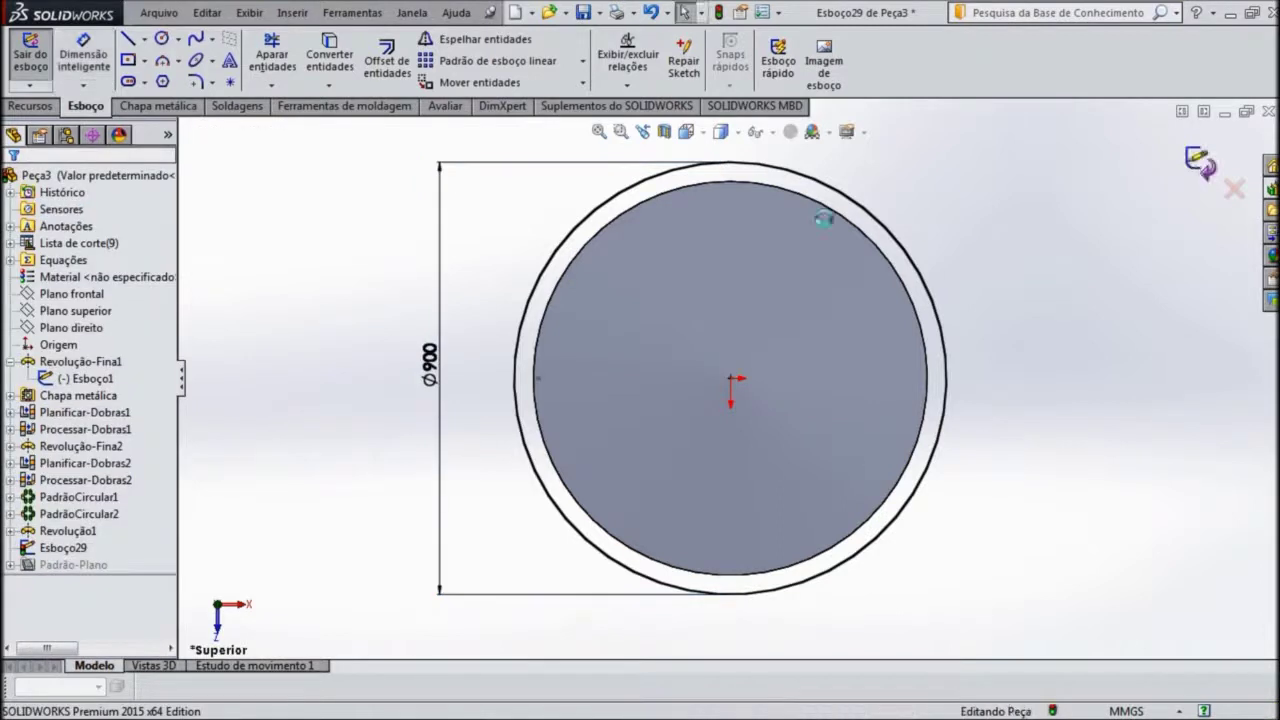
Step: Switch to Isometric view and select the 900 mm circle sketch Esboço29
{"action": "left_click", "coordinate": [706, 137]}
{"action": "left_click", "coordinate": [785, 180]}
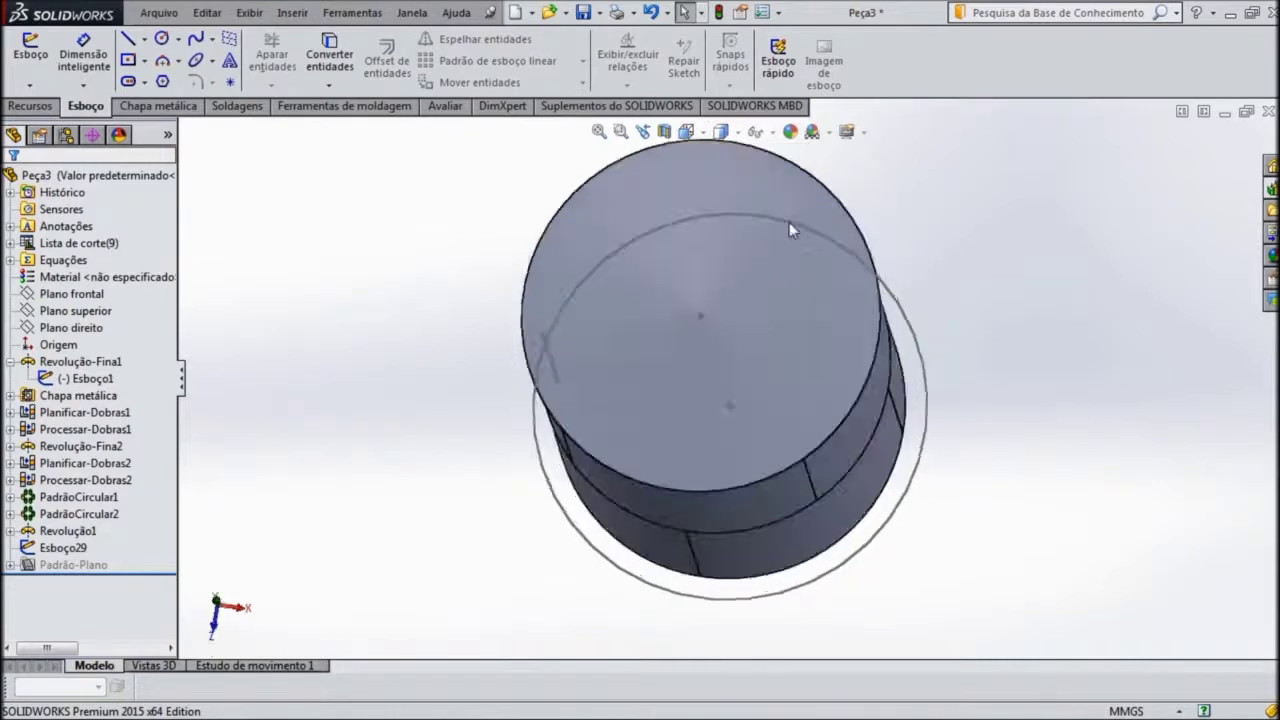
{"action": "scroll", "coordinate": [730, 470], "scroll_direction": "down", "scroll_amount": 2}
{"action": "scroll", "coordinate": [786, 547], "scroll_direction": "down", "scroll_amount": 2}
{"action": "scroll", "coordinate": [767, 530], "scroll_direction": "up", "scroll_amount": 3}
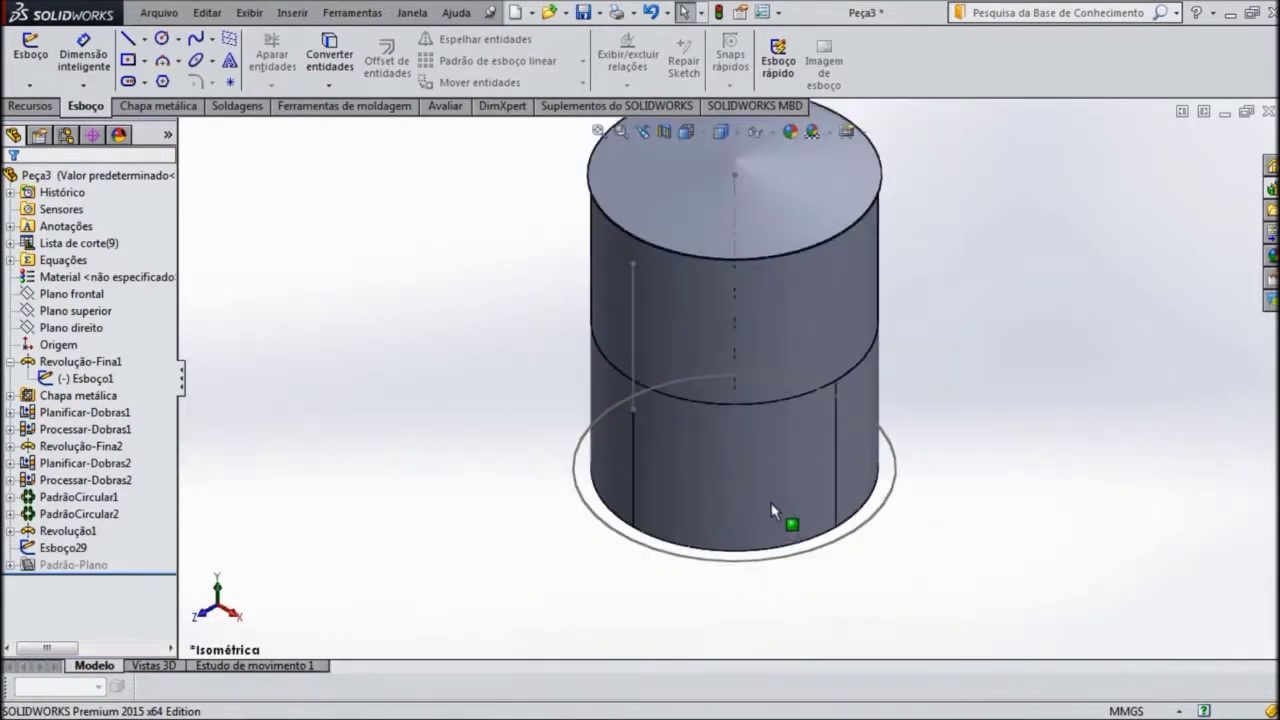
{"action": "scroll", "coordinate": [762, 560], "scroll_direction": "down", "scroll_amount": 1}
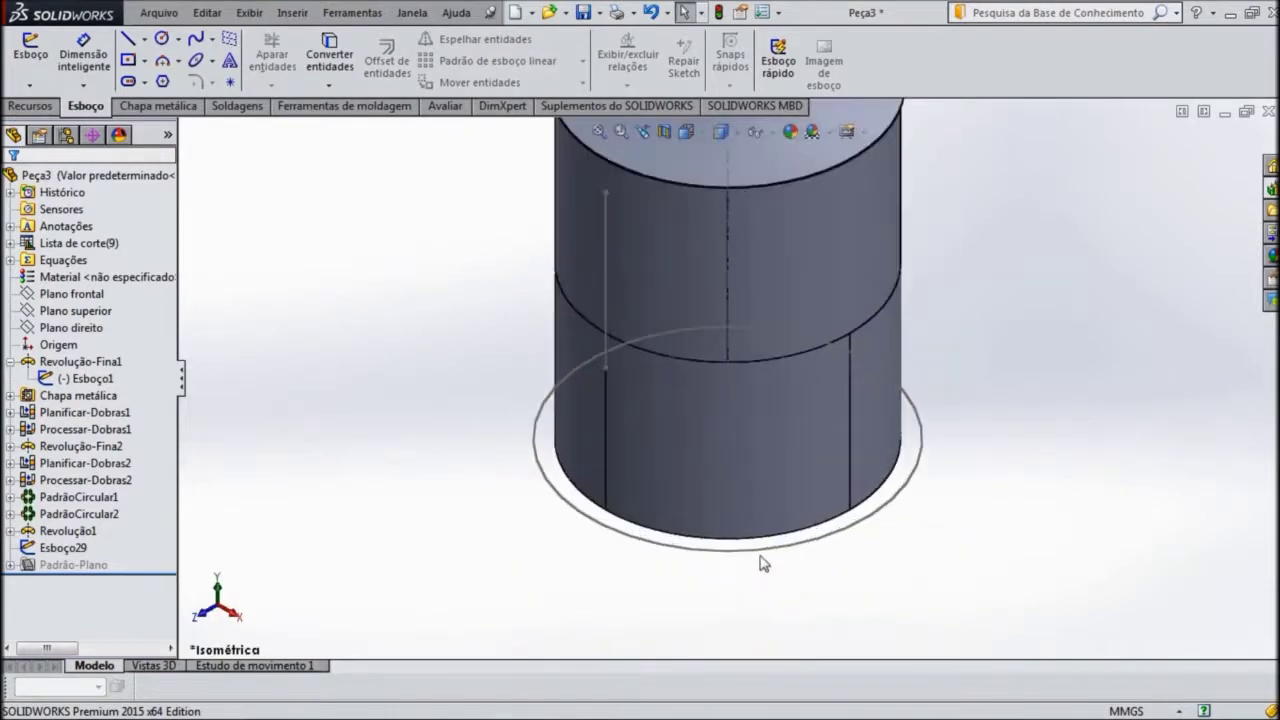
{"action": "left_click", "coordinate": [176, 106]}
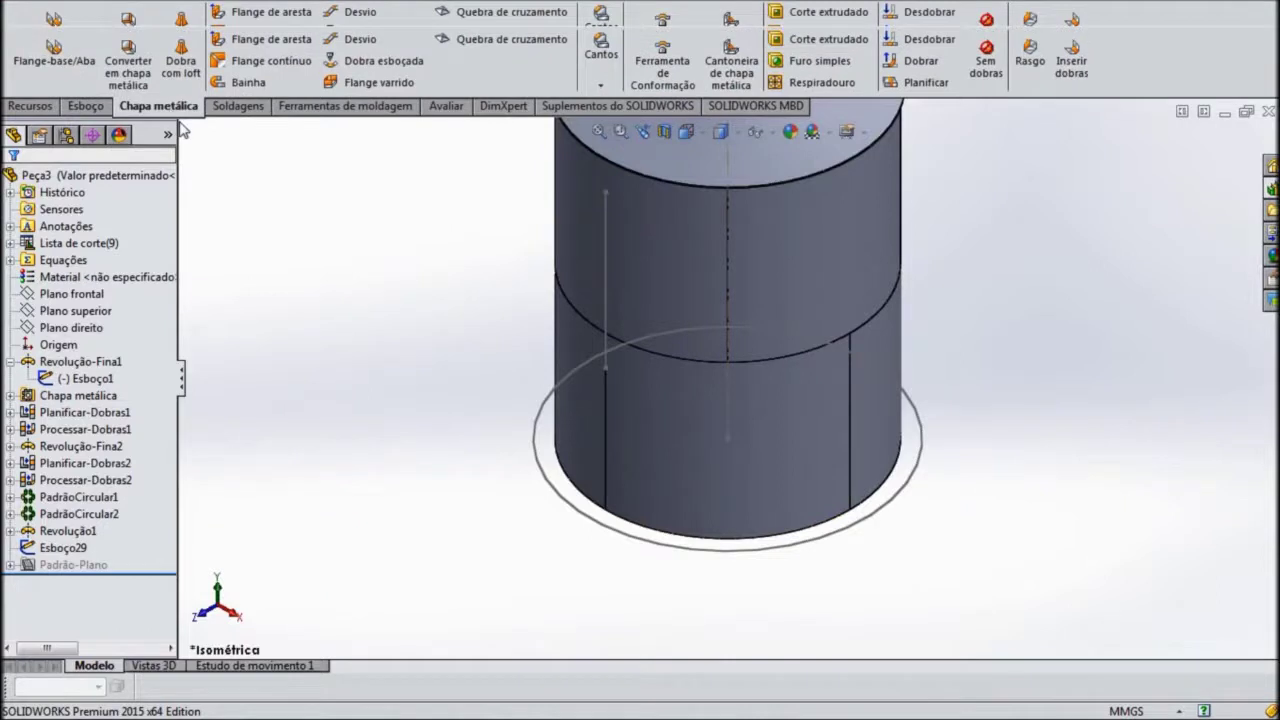
{"action": "left_click", "coordinate": [571, 520]}
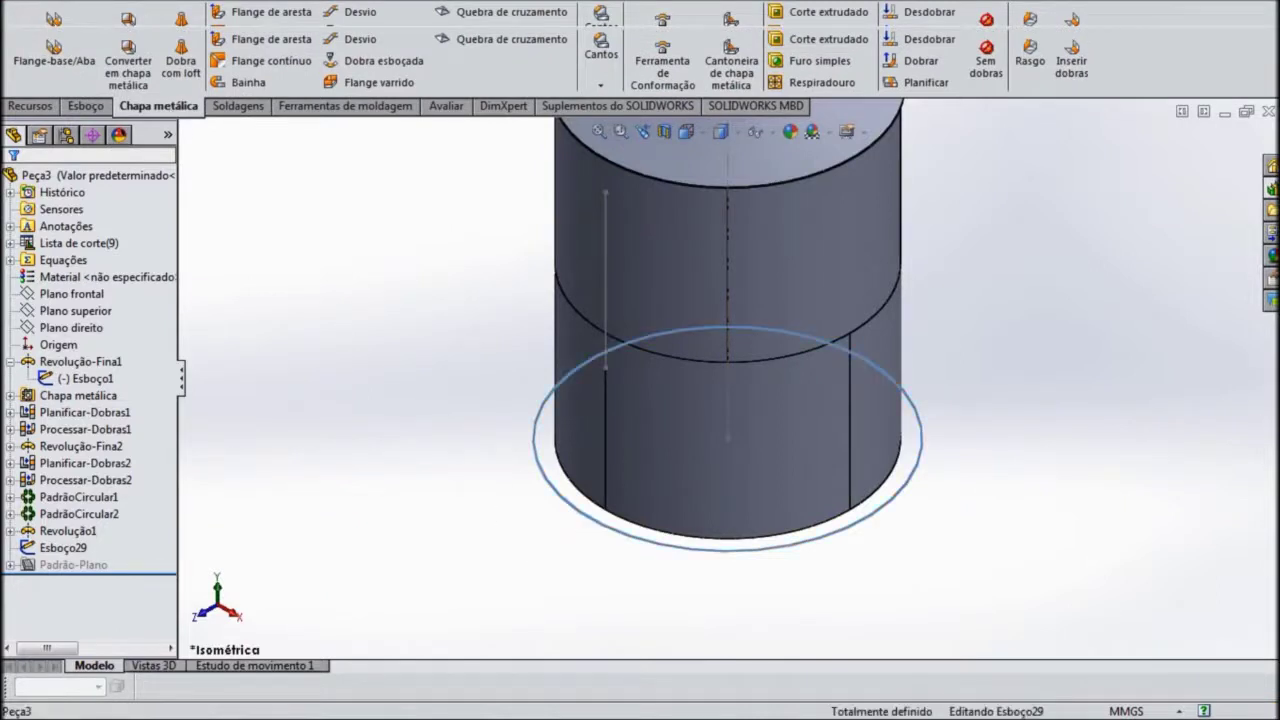
Step: Create a 3.175 mm base flange from the circle with Reverse Direction checked
{"action": "left_click", "coordinate": [44, 63]}
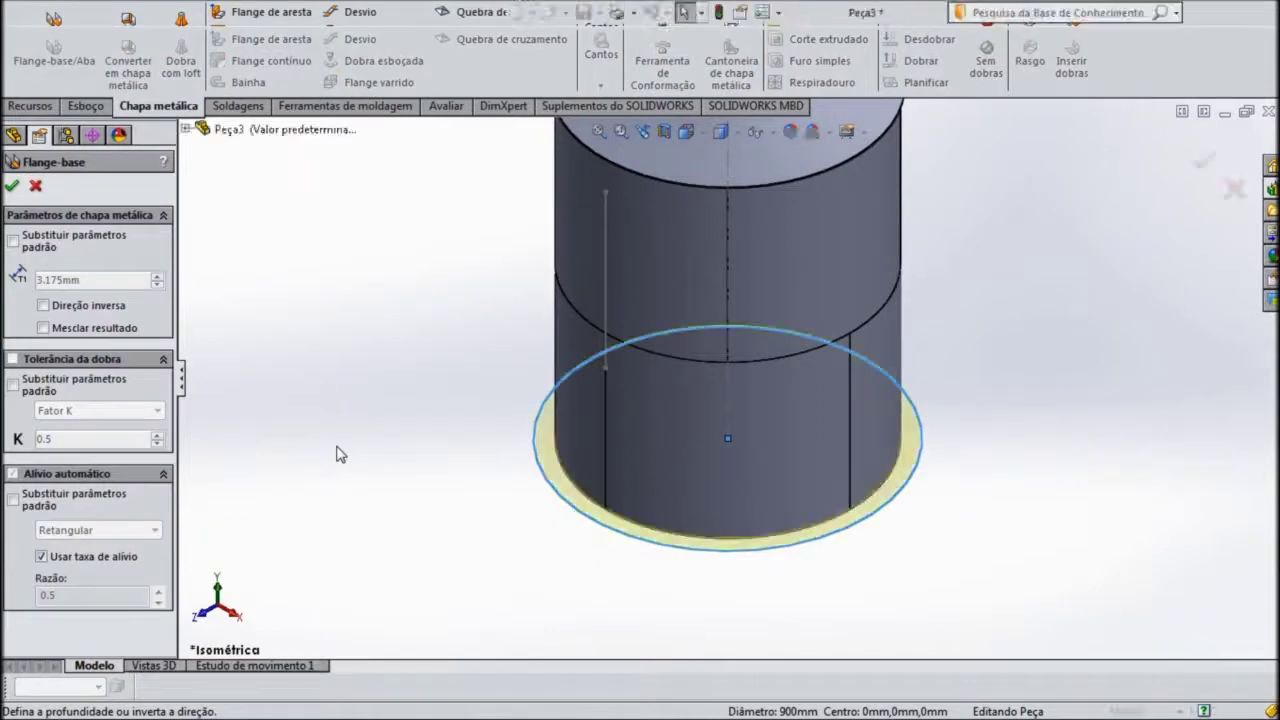
{"action": "scroll", "coordinate": [577, 553], "scroll_direction": "down", "scroll_amount": 3}
{"action": "scroll", "coordinate": [586, 474], "scroll_direction": "down", "scroll_amount": 3}
{"action": "mouse_move", "coordinate": [569, 444]}
{"action": "middle_mouse_down"}
{"action": "mouse_move", "coordinate": [563, 391]}
{"action": "mouse_move", "coordinate": [586, 380]}
{"action": "middle_mouse_up"}
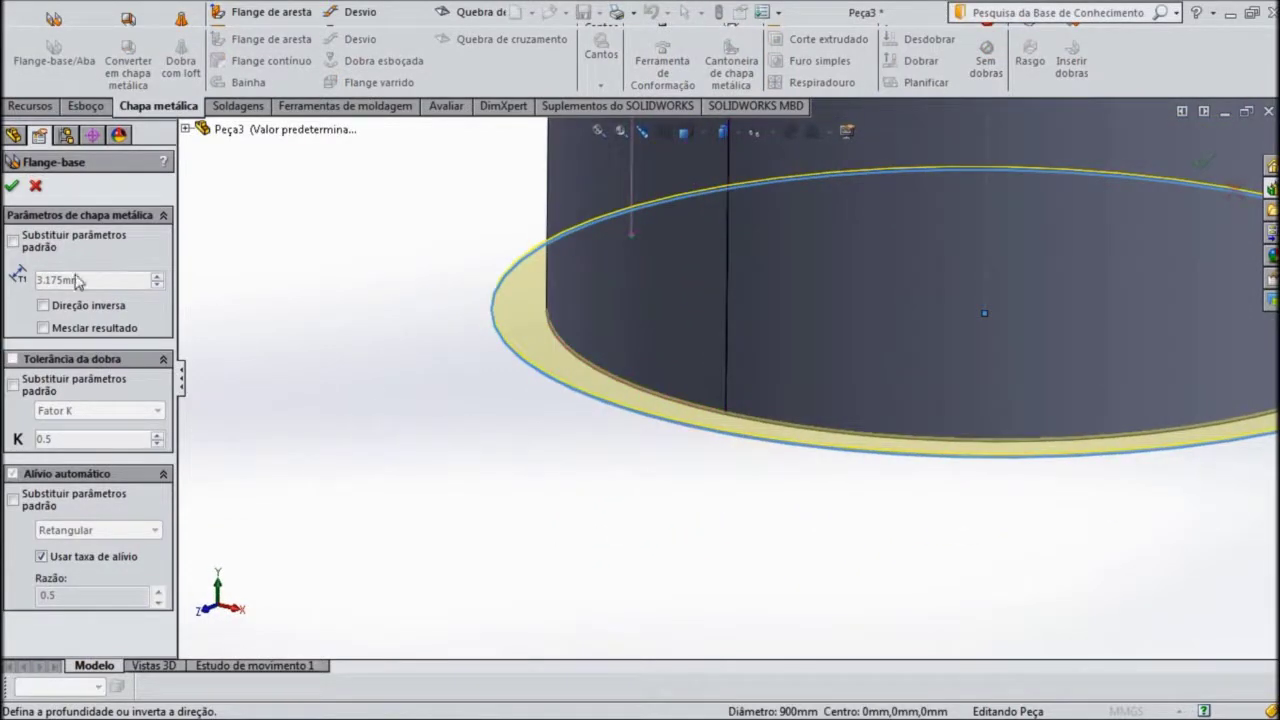
{"action": "left_click", "coordinate": [43, 305]}
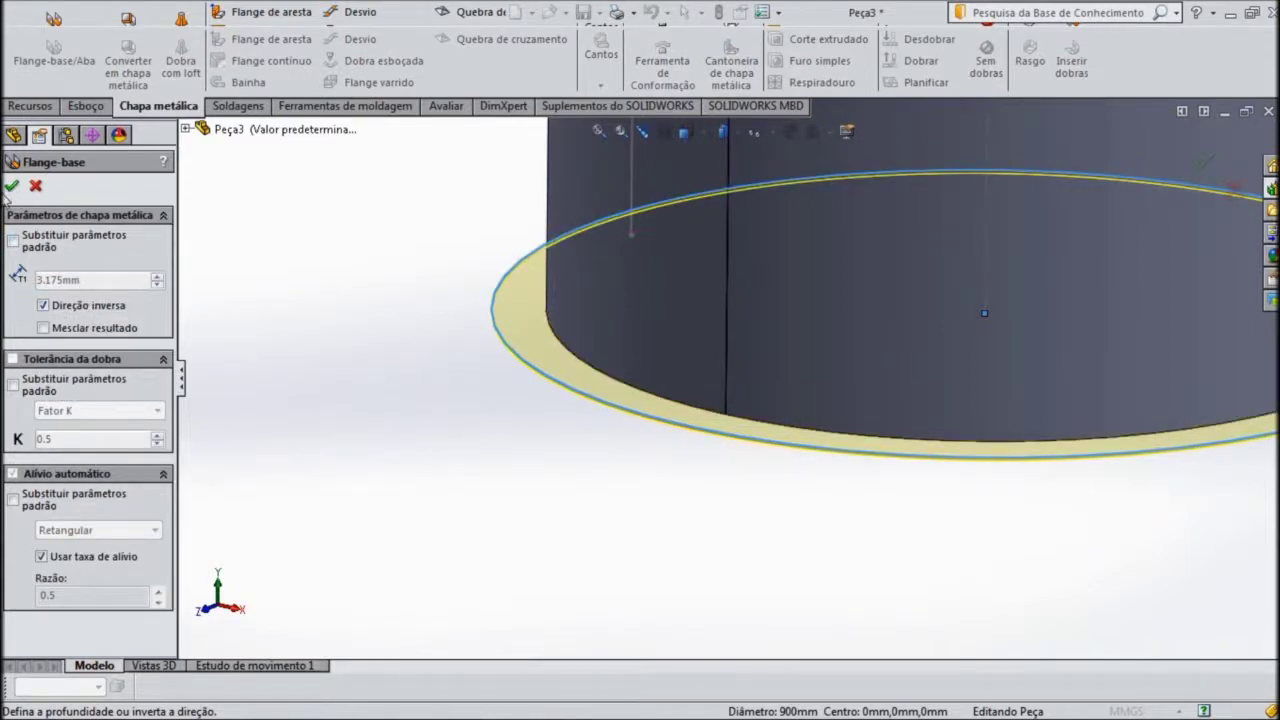
{"action": "left_click", "coordinate": [13, 187]}
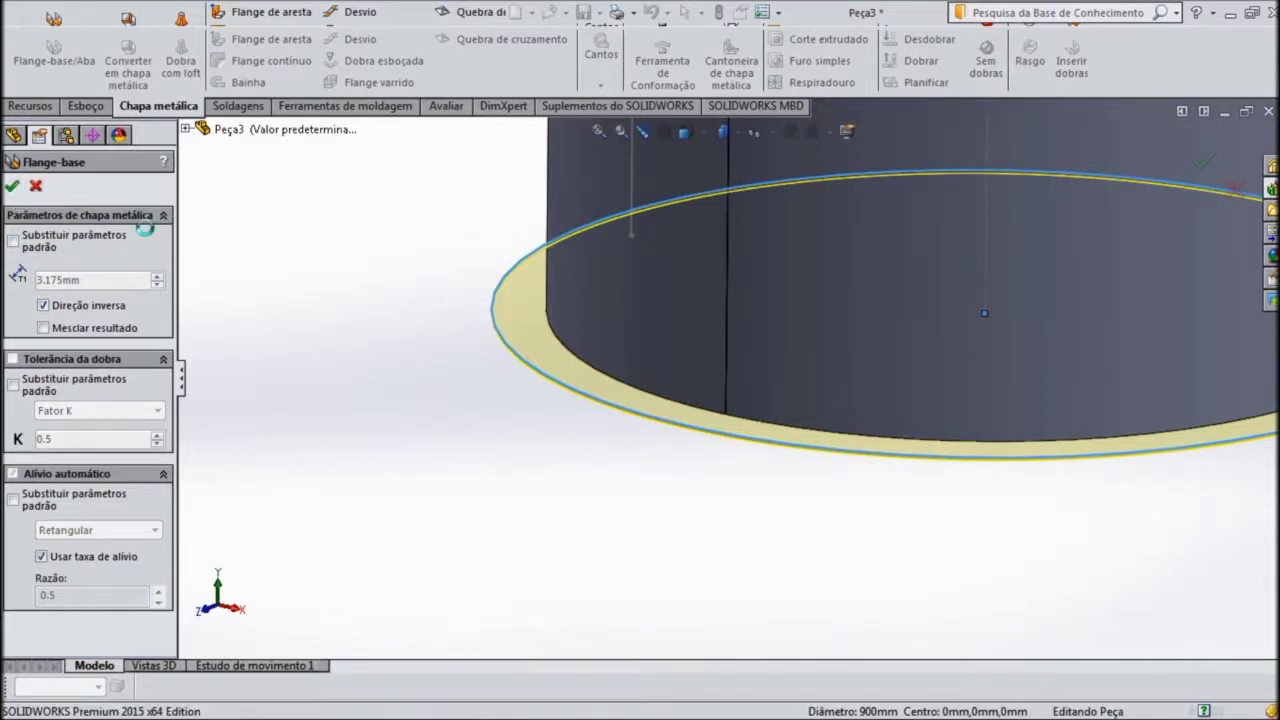
Step: Hide the vertical revolve sketch line from Esboço1
{"action": "key", "text": "f"}
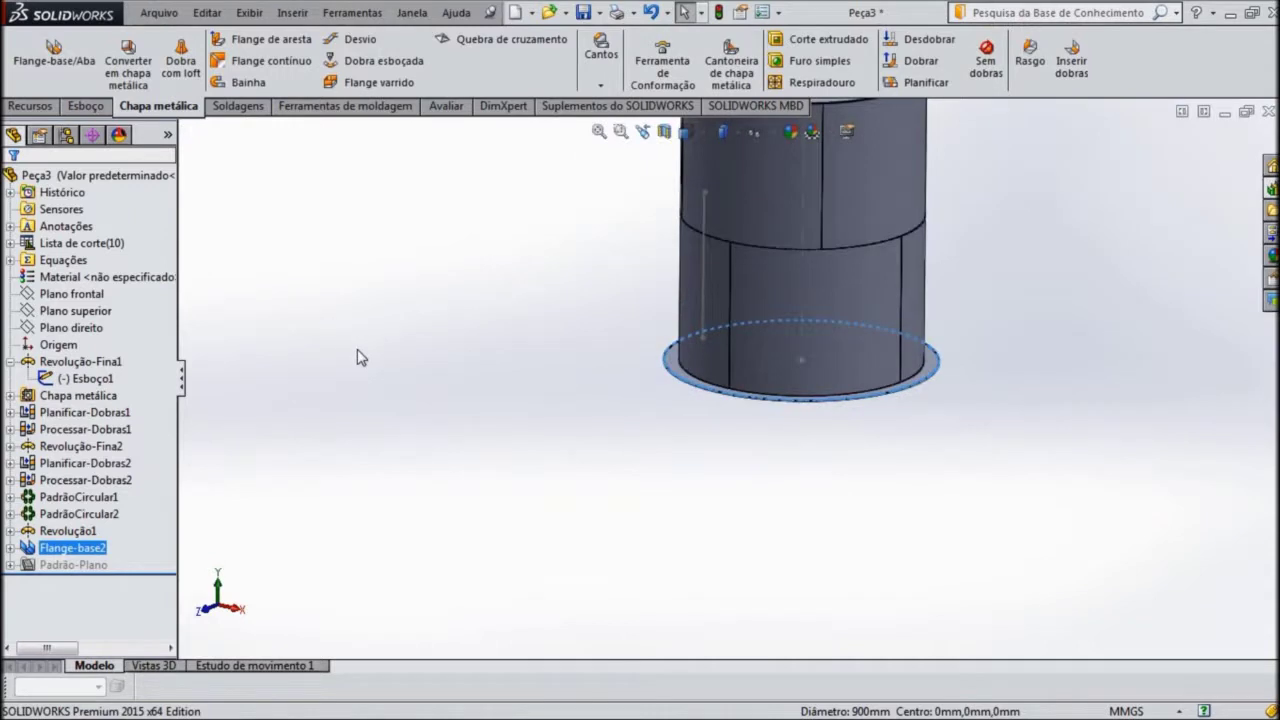
{"action": "left_click", "coordinate": [940, 265]}
{"action": "scroll", "coordinate": [797, 311], "scroll_direction": "down", "scroll_amount": 3}
{"action": "scroll", "coordinate": [600, 350], "scroll_direction": "down", "scroll_amount": 3}
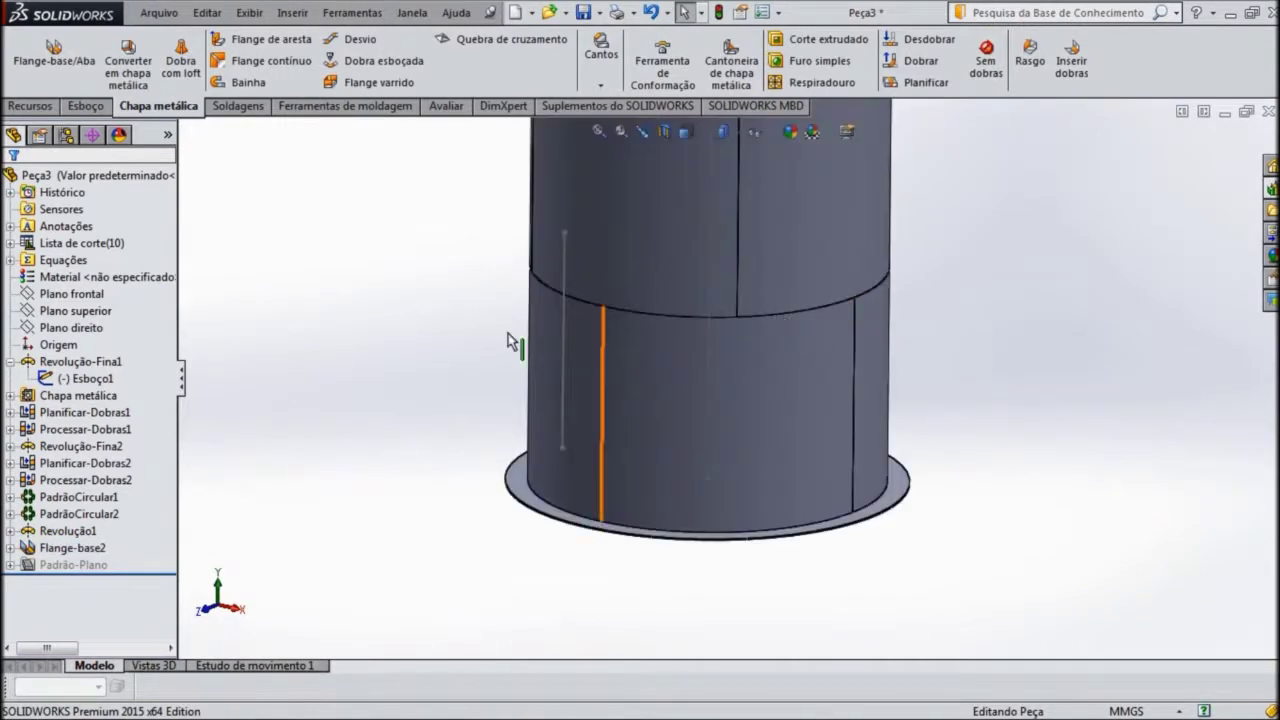
{"action": "left_click", "coordinate": [561, 353]}
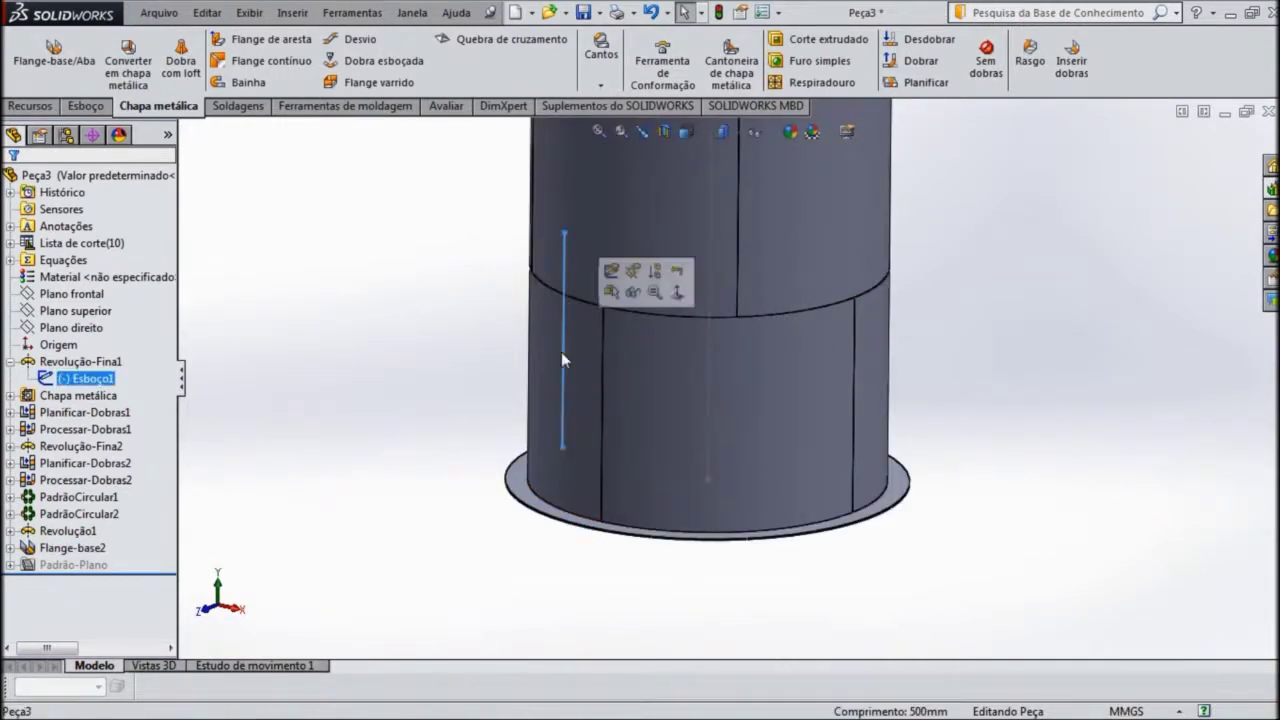
{"action": "left_click", "coordinate": [632, 292]}
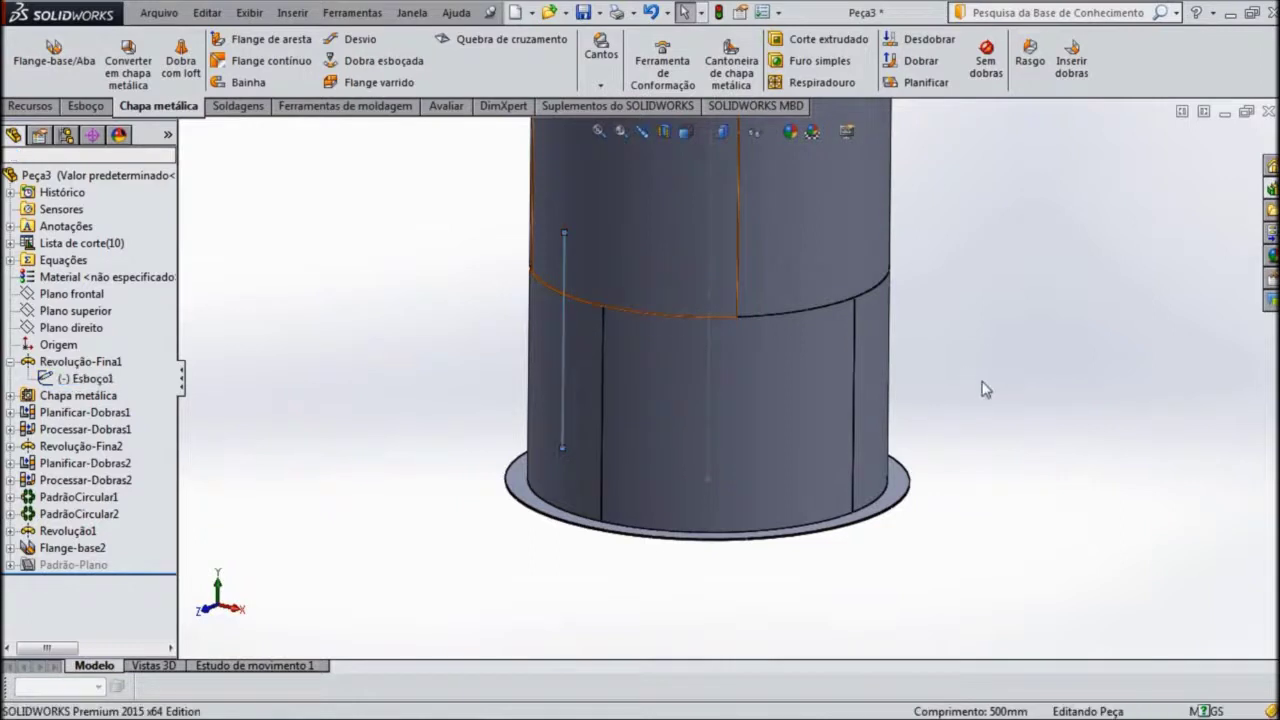
Step: Apply a Front Plane section view and orbit to inspect the tank's inner side
{"action": "key", "text": "f"}
{"action": "scroll", "coordinate": [600, 310], "scroll_direction": "down", "scroll_amount": 3}
{"action": "mouse_move", "coordinate": [577, 328]}
{"action": "middle_mouse_down"}
{"action": "mouse_move", "coordinate": [351, 283]}
{"action": "mouse_move", "coordinate": [351, 297]}
{"action": "middle_mouse_up"}
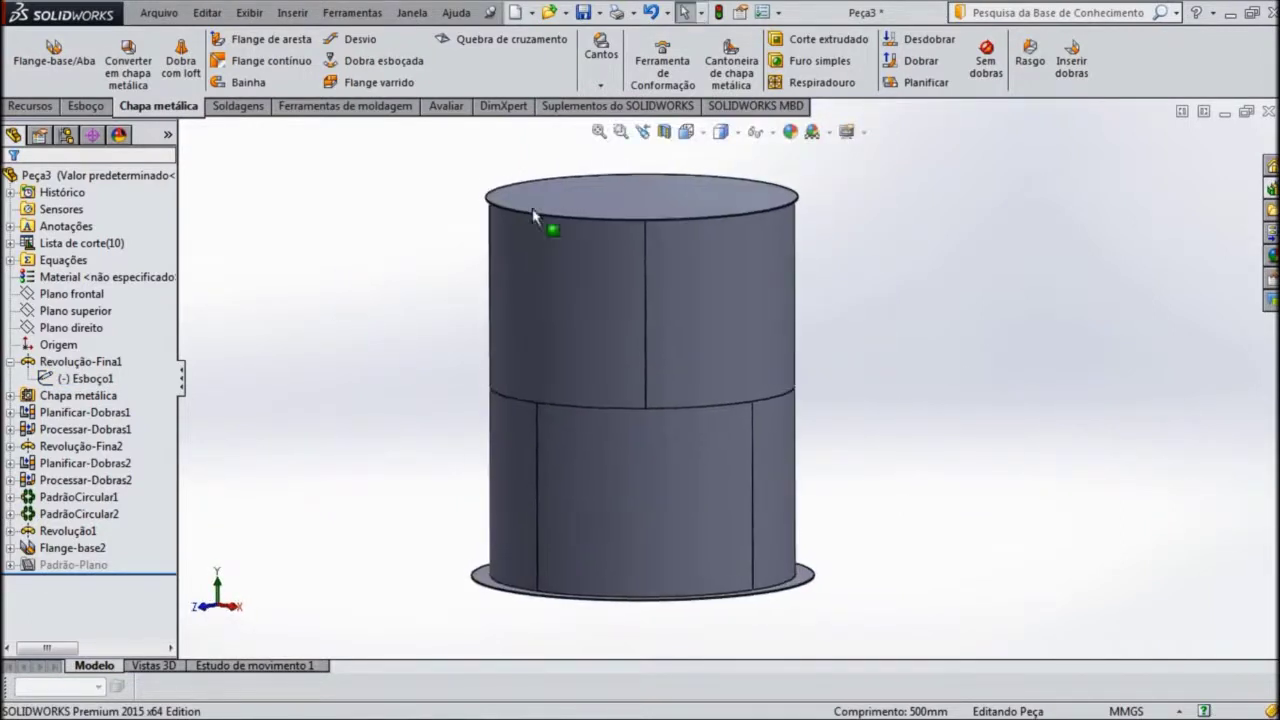
{"action": "left_click", "coordinate": [667, 136]}
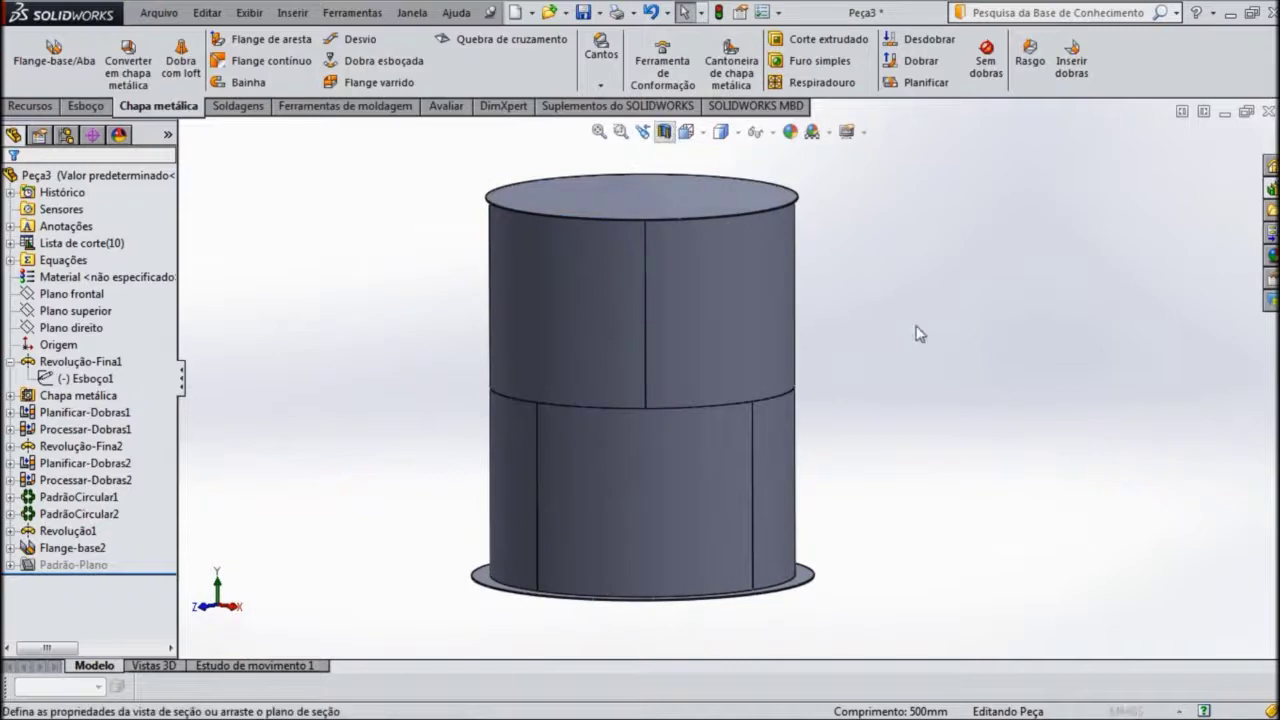
{"action": "middle_click_drag", "start_coordinate": [420, 369], "coordinate": [55, 151]}
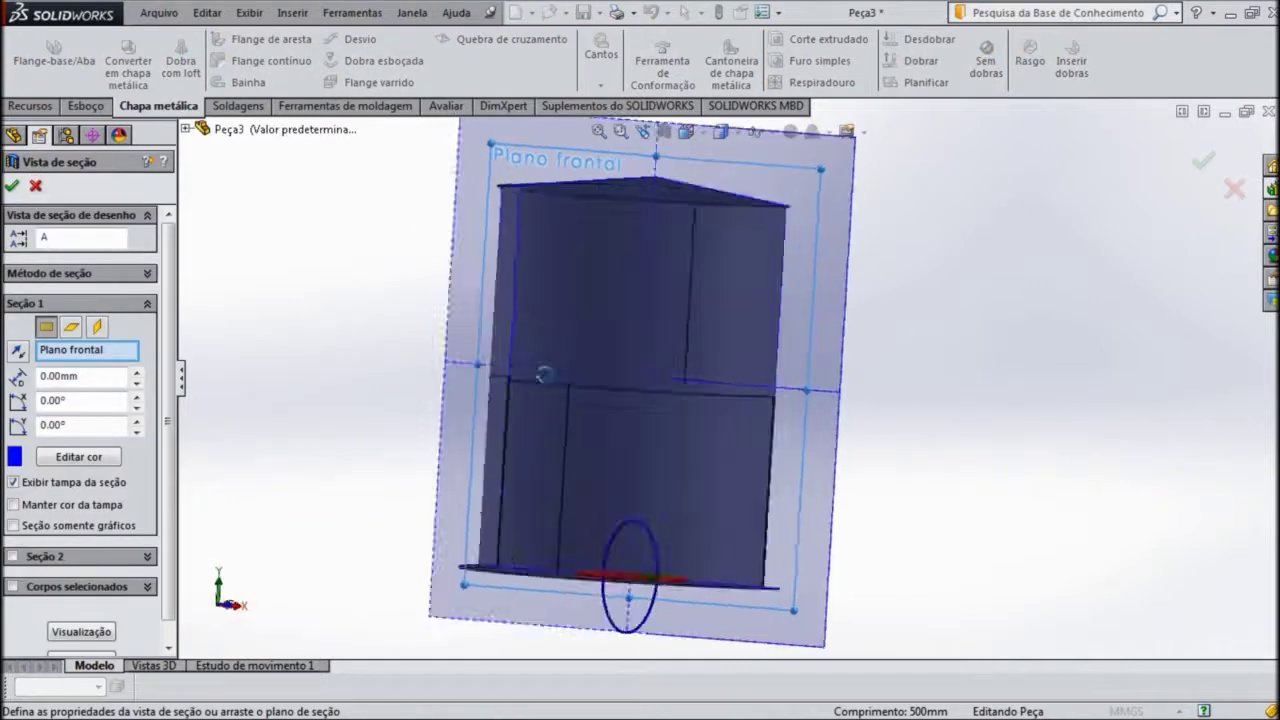
{"action": "left_click", "coordinate": [12, 186]}
{"action": "mouse_move", "coordinate": [417, 417]}
{"action": "middle_mouse_down"}
{"action": "mouse_move", "coordinate": [437, 408]}
{"action": "mouse_move", "coordinate": [424, 395]}
{"action": "mouse_move", "coordinate": [446, 354]}
{"action": "mouse_move", "coordinate": [447, 420]}
{"action": "mouse_move", "coordinate": [403, 286]}
{"action": "mouse_move", "coordinate": [494, 431]}
{"action": "mouse_move", "coordinate": [510, 393]}
{"action": "mouse_move", "coordinate": [745, 452]}
{"action": "middle_mouse_up"}
{"action": "scroll", "coordinate": [745, 452], "scroll_direction": "down", "scroll_amount": 2}
{"action": "mouse_move", "coordinate": [451, 349]}
{"action": "middle_mouse_down"}
{"action": "mouse_move", "coordinate": [481, 317]}
{"action": "mouse_move", "coordinate": [474, 306]}
{"action": "middle_mouse_up"}
{"action": "scroll", "coordinate": [730, 332], "scroll_direction": "up", "scroll_amount": 3}
{"action": "mouse_move", "coordinate": [497, 413]}
{"action": "middle_mouse_down"}
{"action": "mouse_move", "coordinate": [434, 377]}
{"action": "mouse_move", "coordinate": [469, 426]}
{"action": "mouse_move", "coordinate": [407, 404]}
{"action": "mouse_move", "coordinate": [417, 411]}
{"action": "middle_mouse_up"}
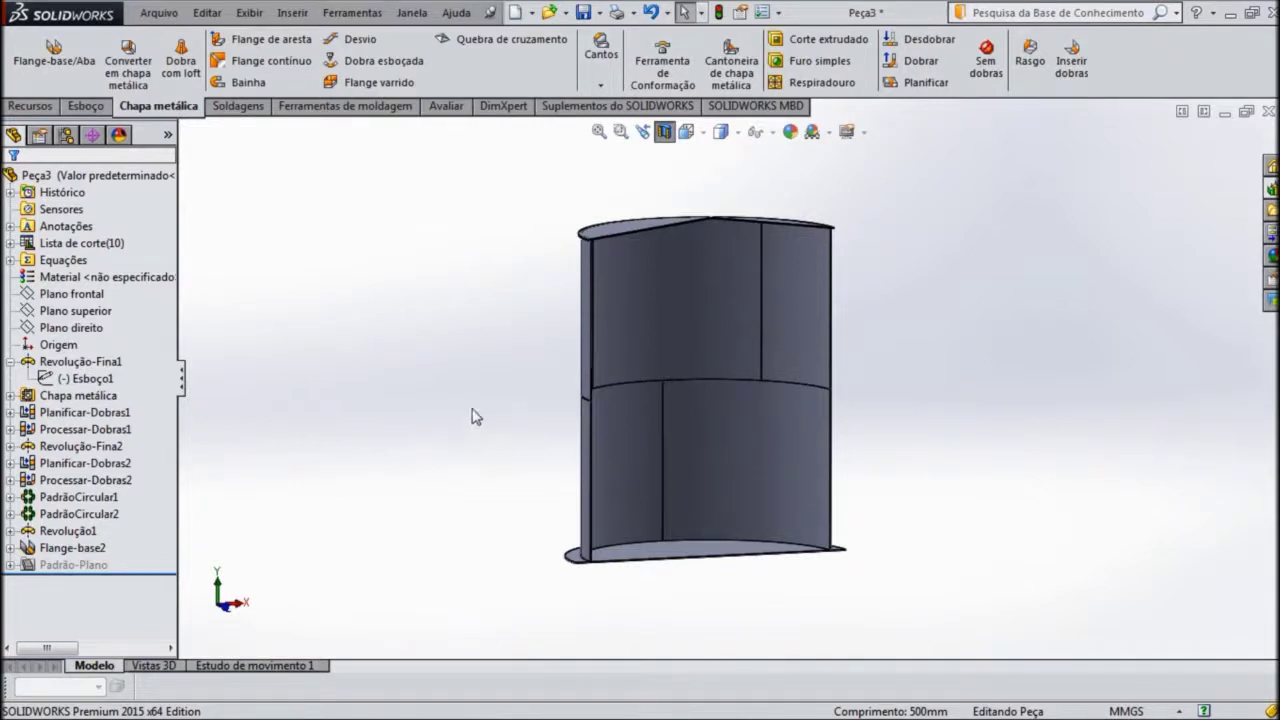
{"action": "scroll", "coordinate": [731, 328], "scroll_direction": "down", "scroll_amount": 2}
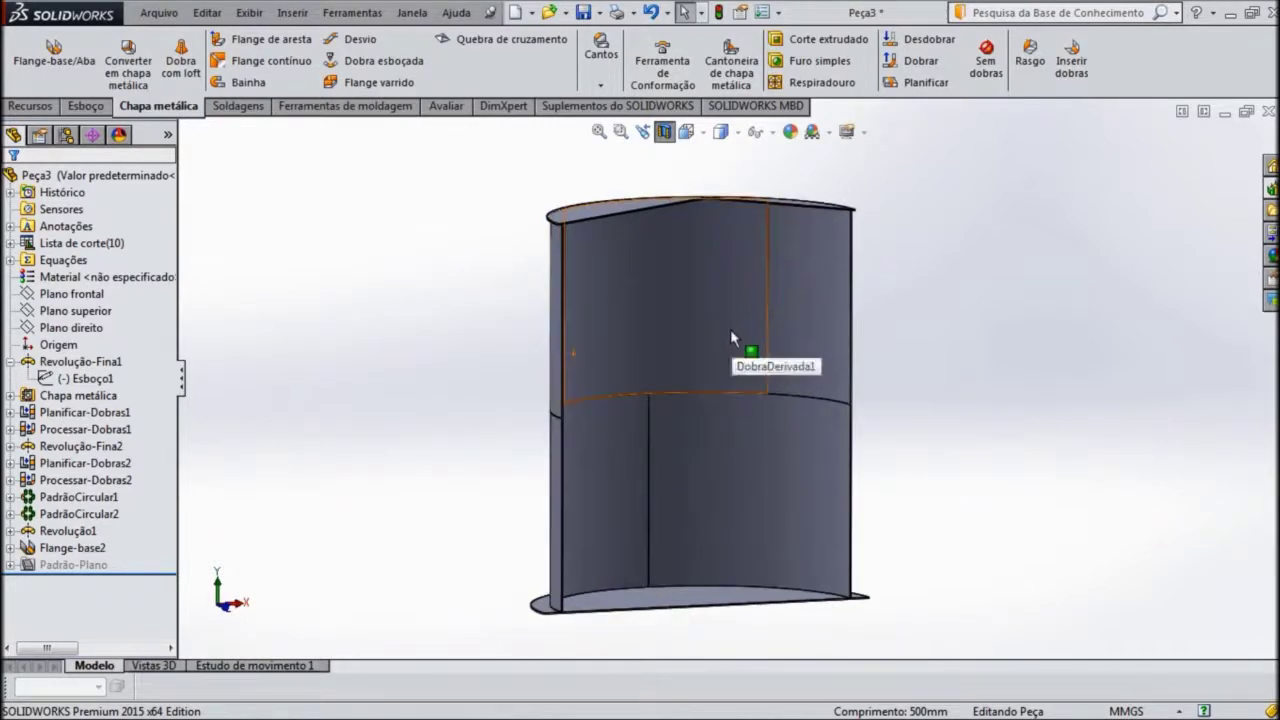